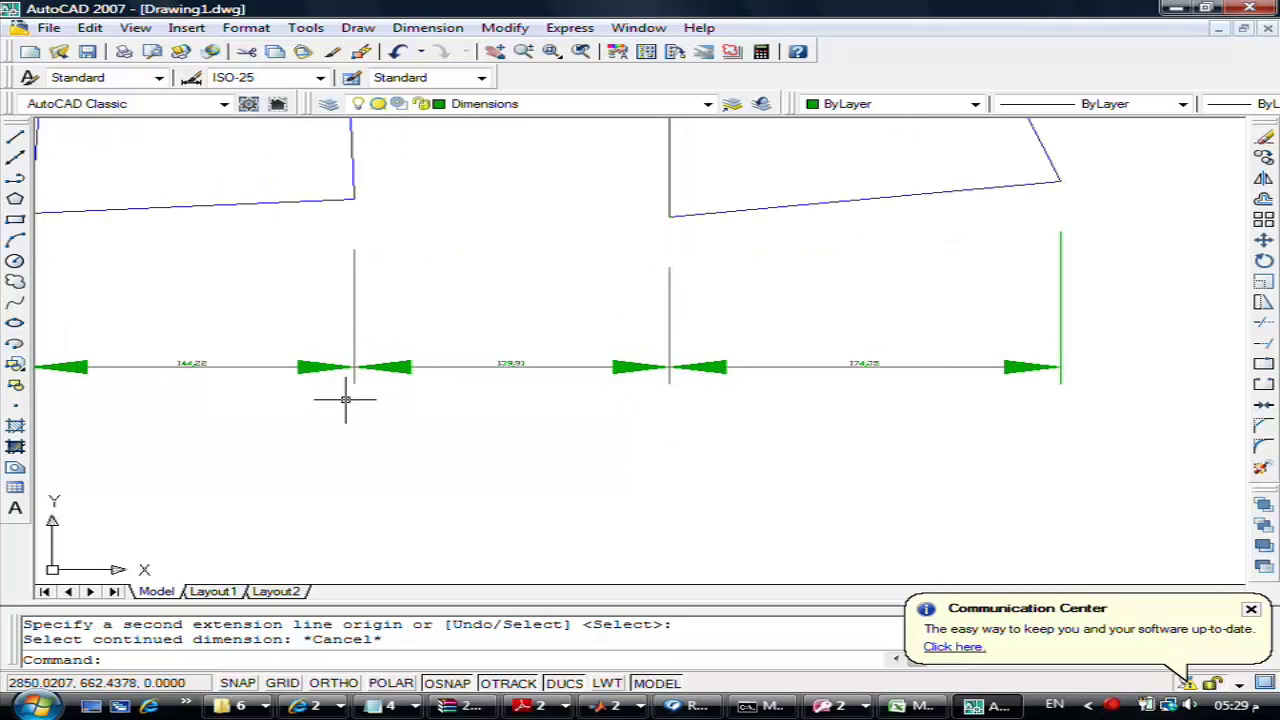
Set both ISO-25 dimension arrowheads to Architectural tick instead of filled arrows
{"action": "left_click", "coordinate": [230, 29]}
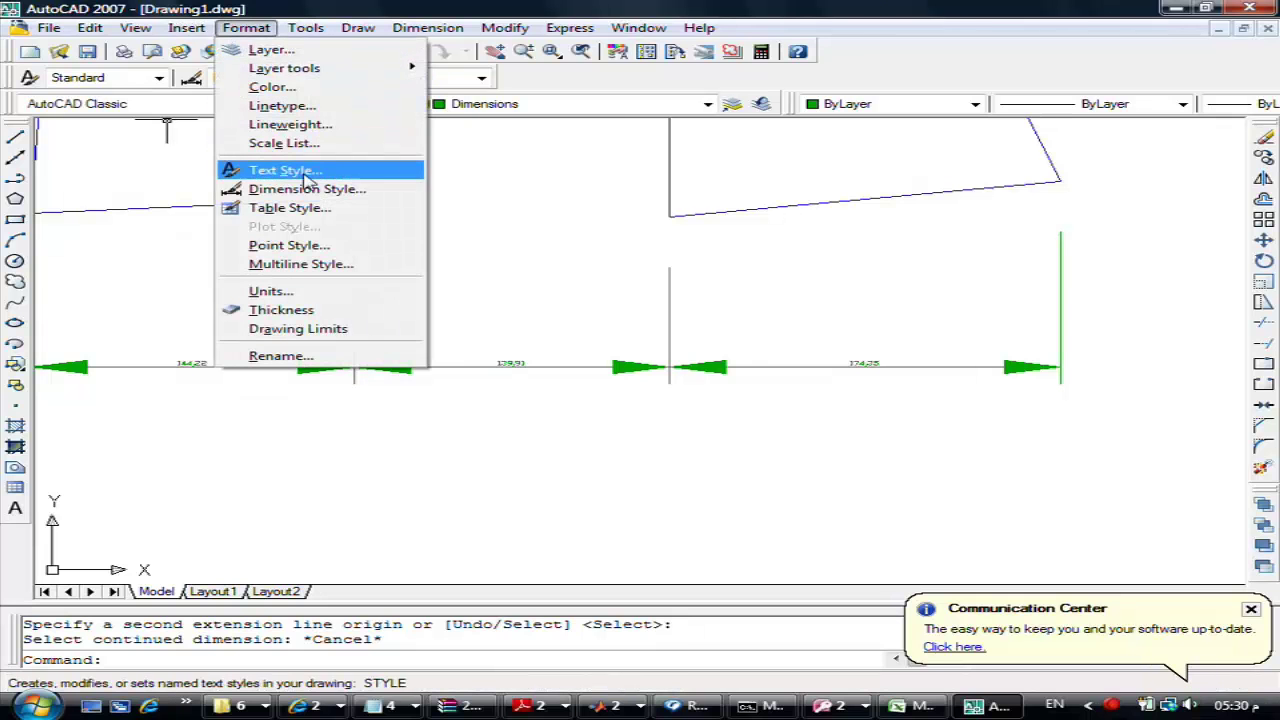
{"action": "left_click", "coordinate": [318, 196]}
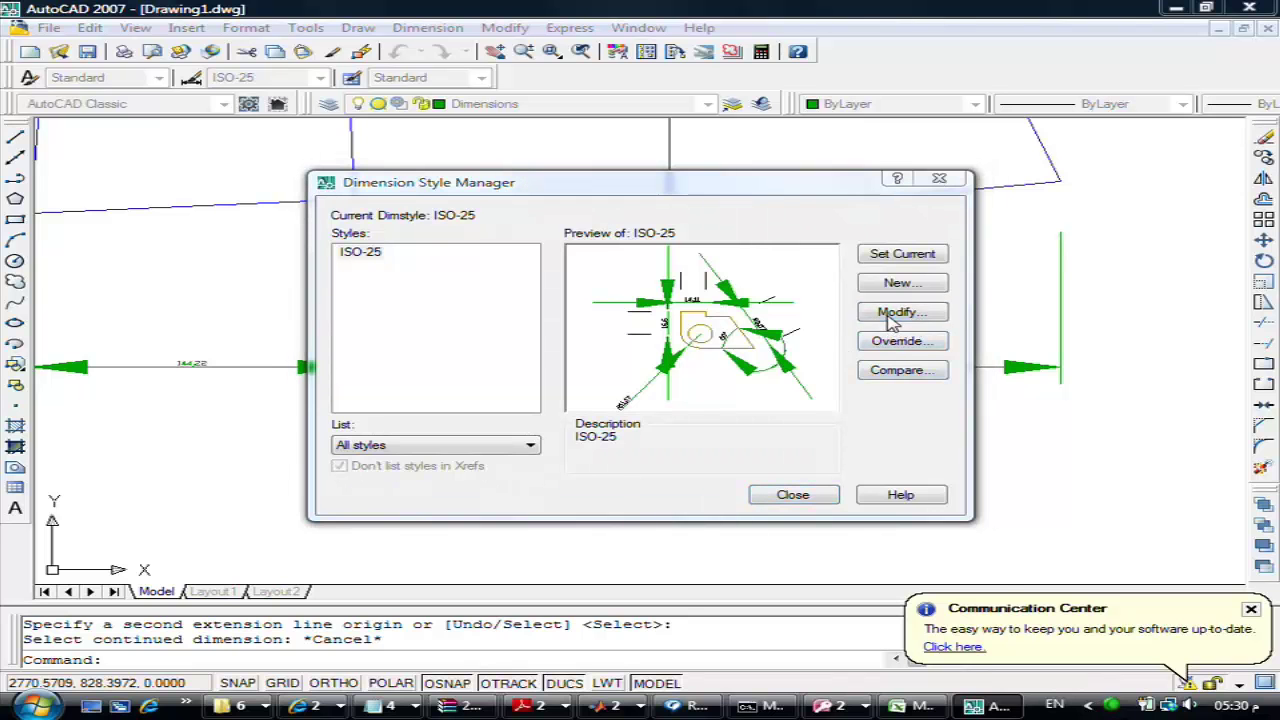
{"action": "left_click", "coordinate": [893, 313]}
{"action": "left_click", "coordinate": [454, 175]}
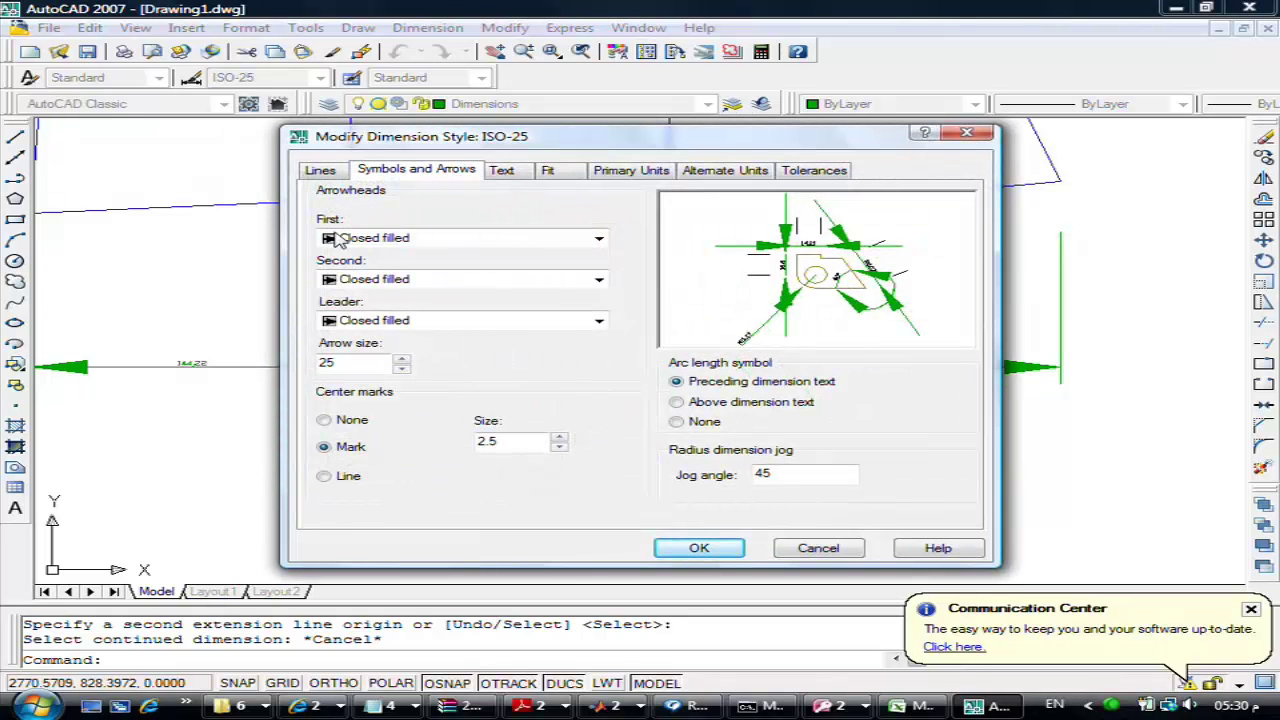
{"action": "left_click", "coordinate": [343, 242]}
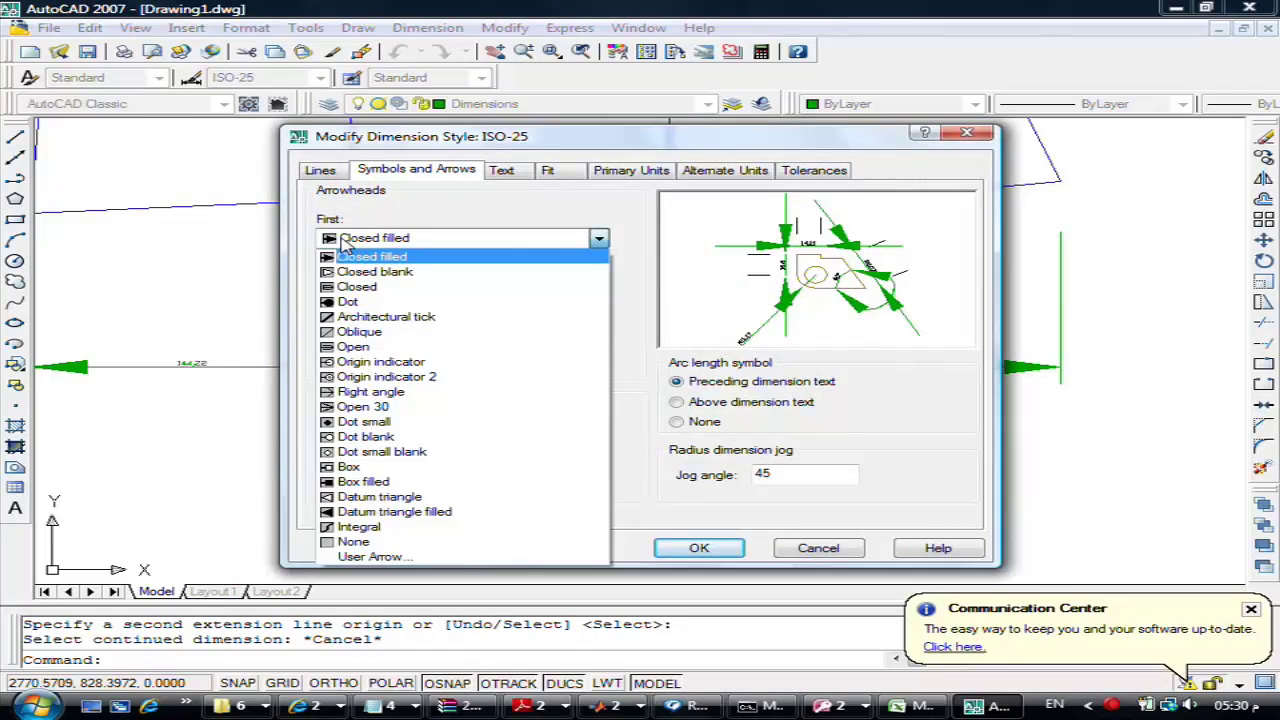
{"action": "left_click", "coordinate": [460, 318]}
{"action": "left_click", "coordinate": [450, 279]}
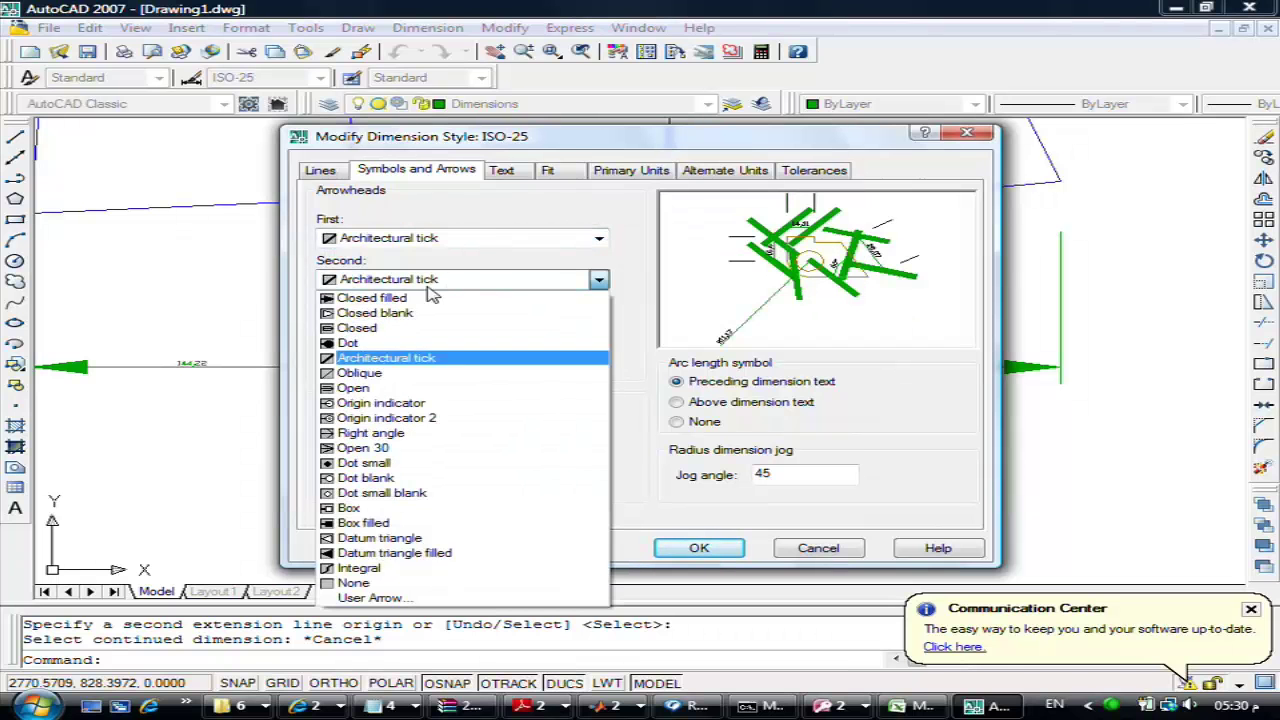
{"action": "left_click", "coordinate": [409, 362]}
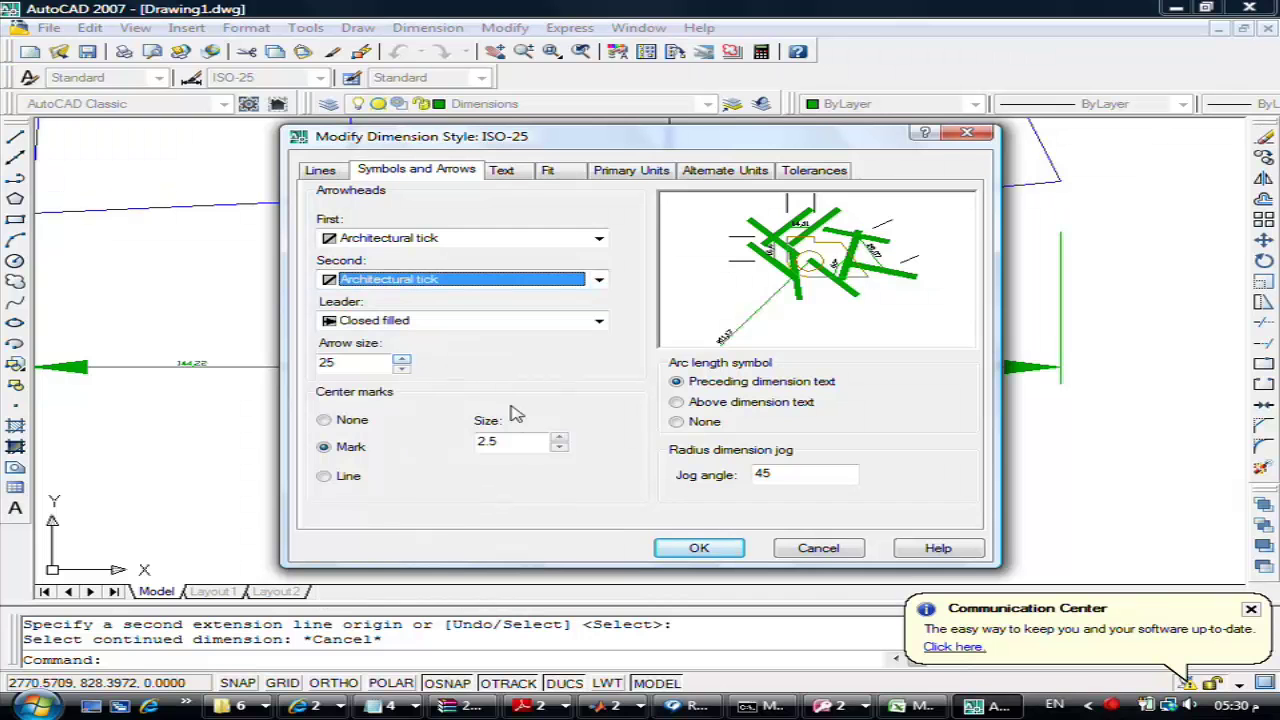
{"action": "left_click", "coordinate": [712, 550]}
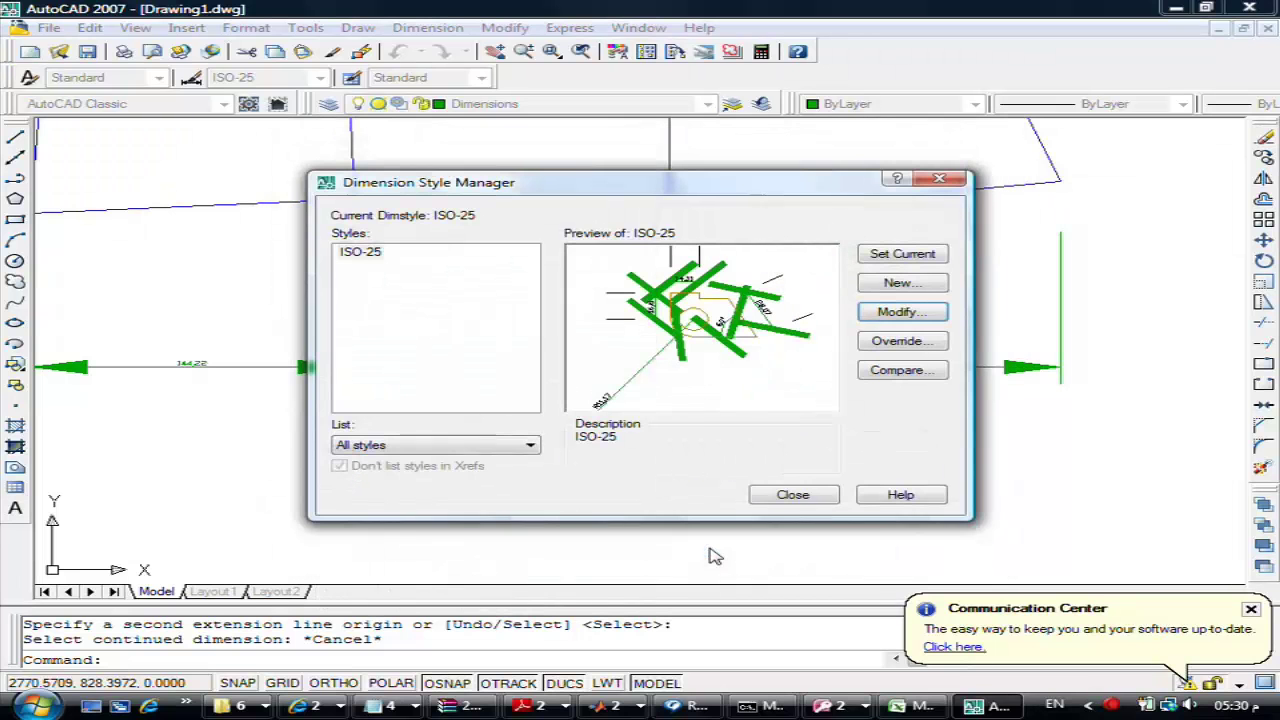
{"action": "left_click", "coordinate": [793, 496]}
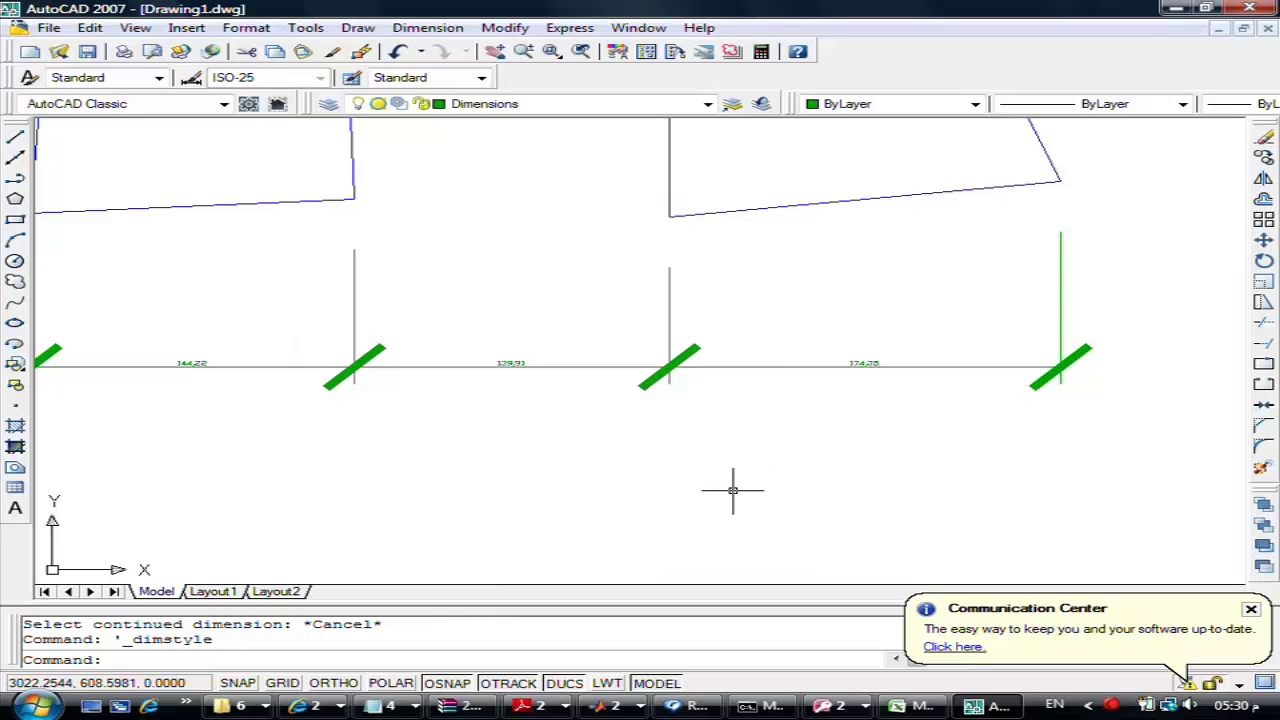
Zoom and pan to show the whole dimensioned profile, including its angled left end
{"action": "scroll", "coordinate": [719, 487], "scroll_direction": "down", "scroll_amount": 2}
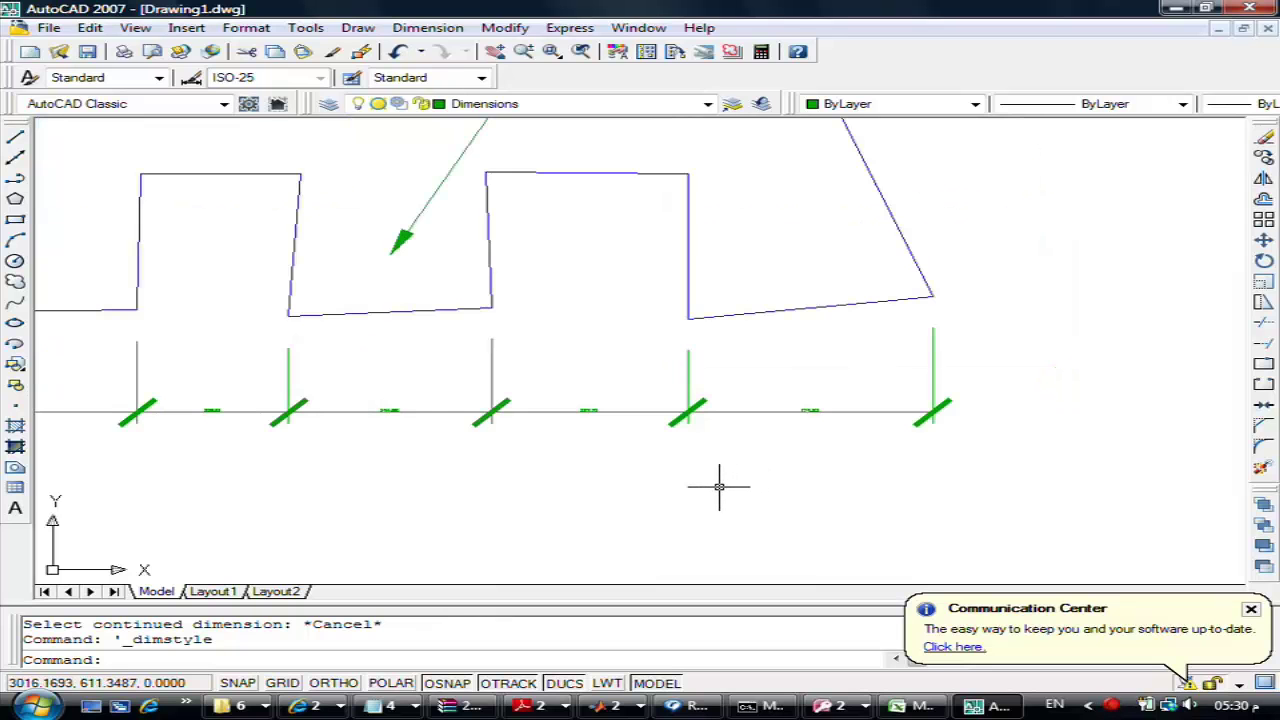
{"action": "scroll", "coordinate": [615, 476], "scroll_direction": "down", "scroll_amount": 2}
{"action": "scroll", "coordinate": [490, 449], "scroll_direction": "up", "scroll_amount": 1}
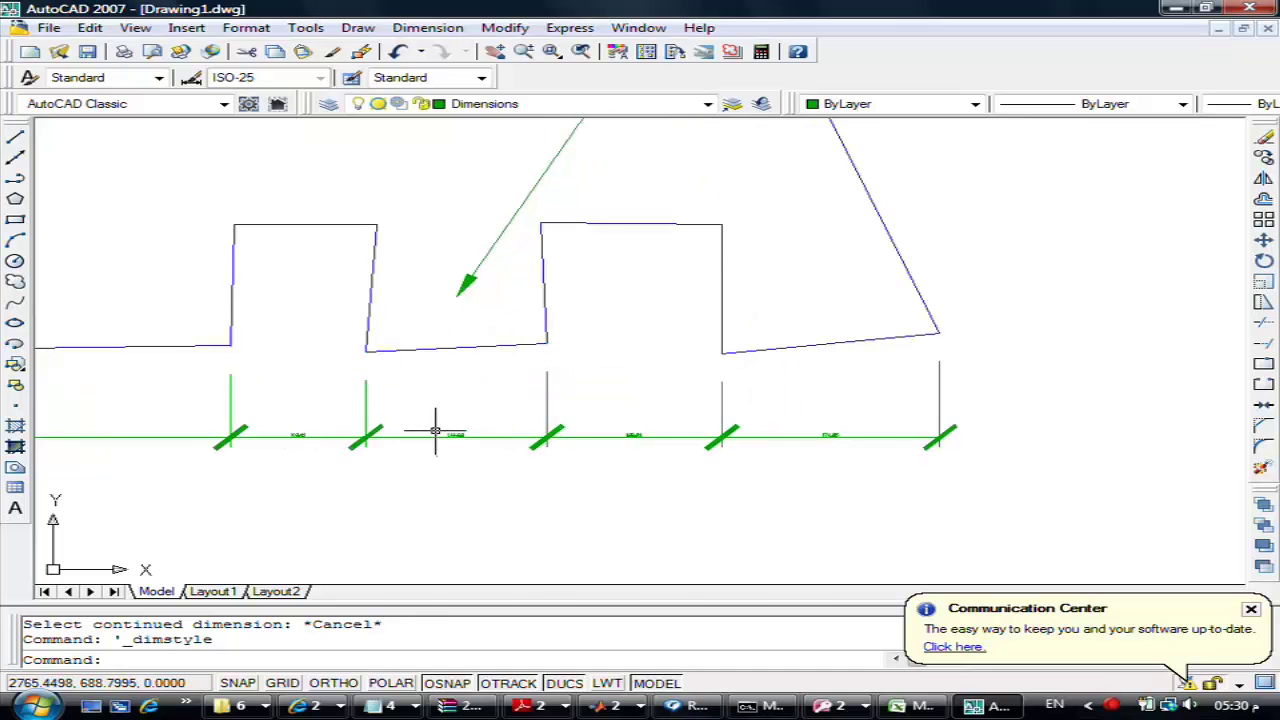
{"action": "scroll", "coordinate": [428, 434], "scroll_direction": "up", "scroll_amount": 1}
{"action": "scroll", "coordinate": [480, 410], "scroll_direction": "down", "scroll_amount": 3}
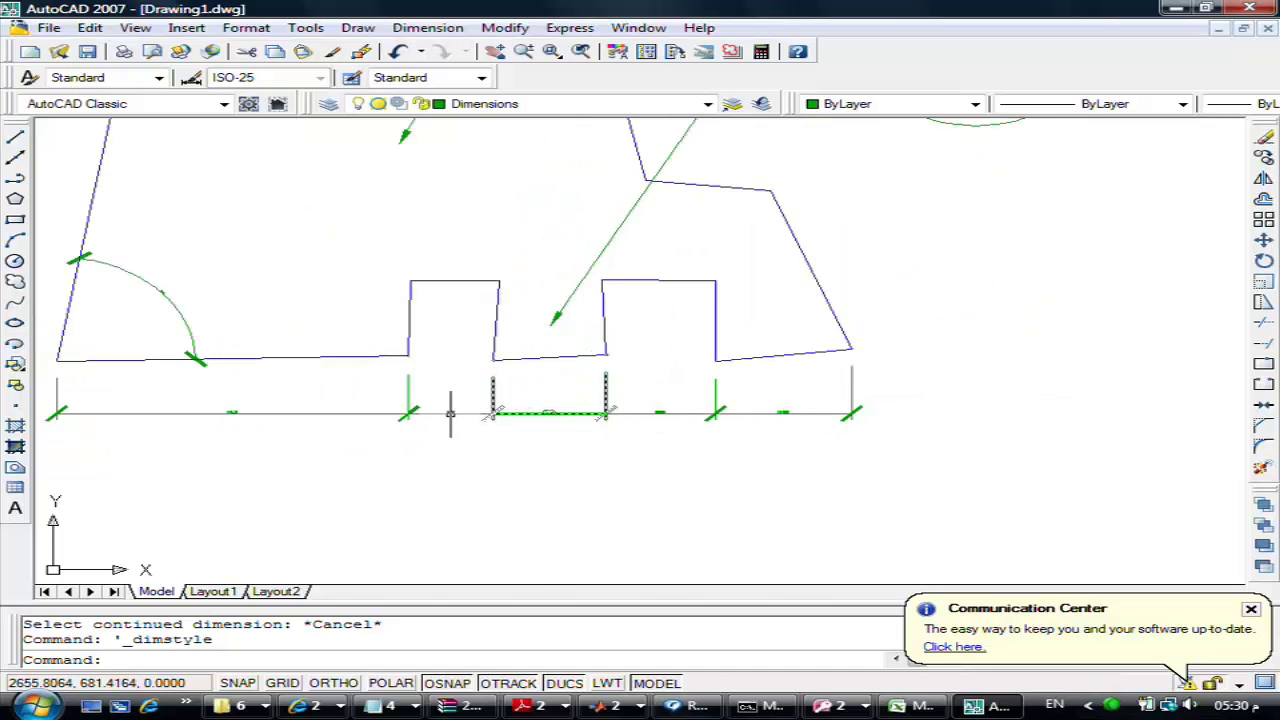
{"action": "scroll", "coordinate": [430, 415], "scroll_direction": "up", "scroll_amount": 2}
{"action": "middle_click_drag", "start_coordinate": [366, 343], "coordinate": [506, 362]}
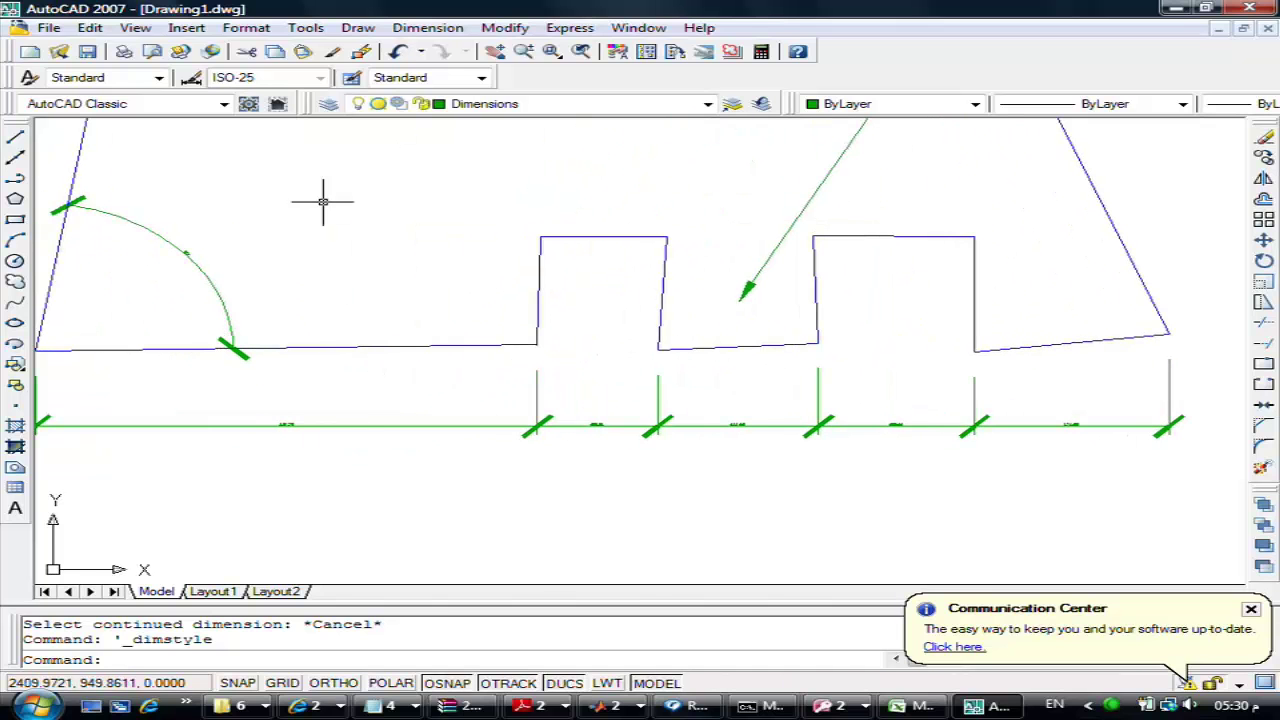
{"action": "left_click", "coordinate": [246, 27]}
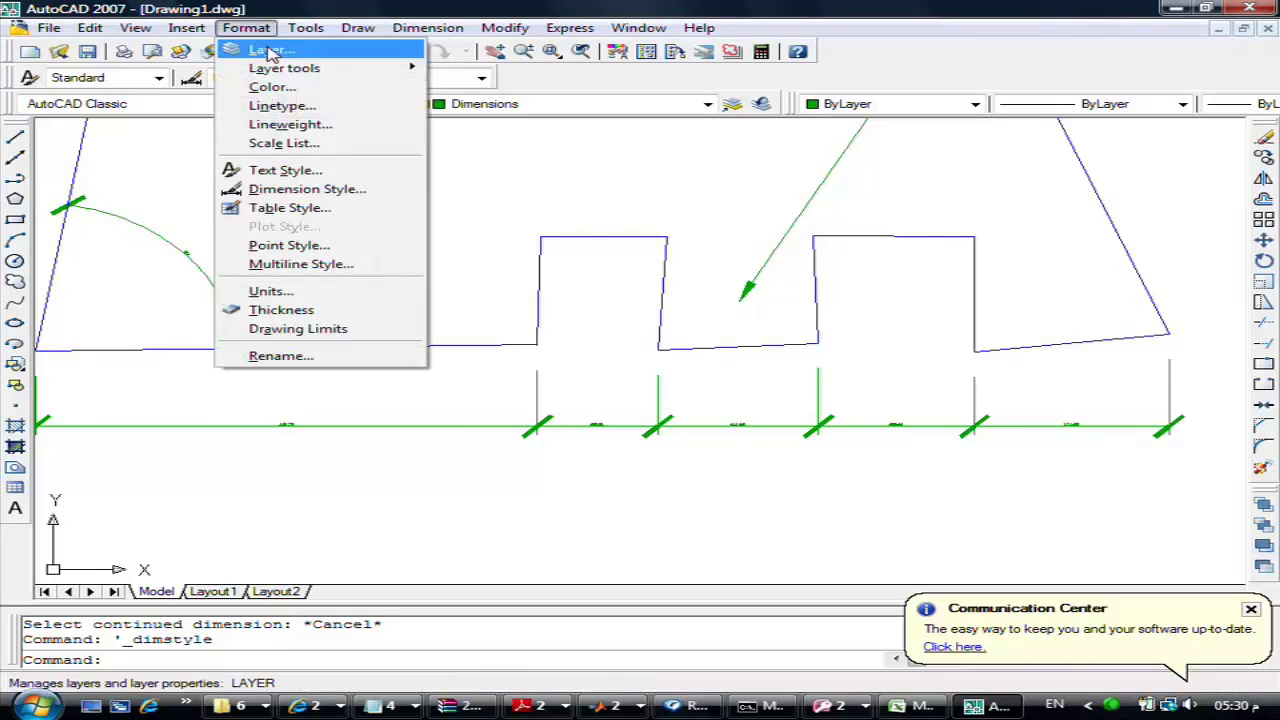
Reduce the ISO-25 arrow size from 25 to 10 so the ticks shrink
{"action": "left_click", "coordinate": [310, 189]}
{"action": "left_click", "coordinate": [903, 343]}
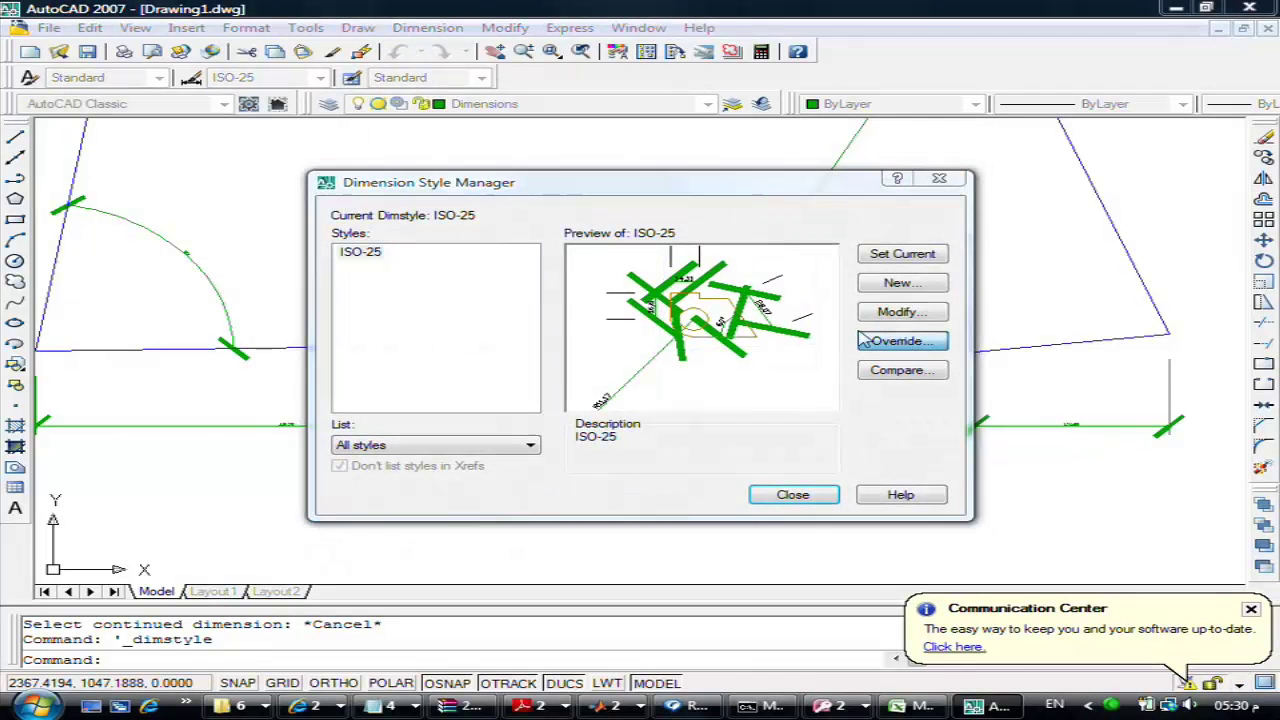
{"action": "left_click", "coordinate": [895, 313]}
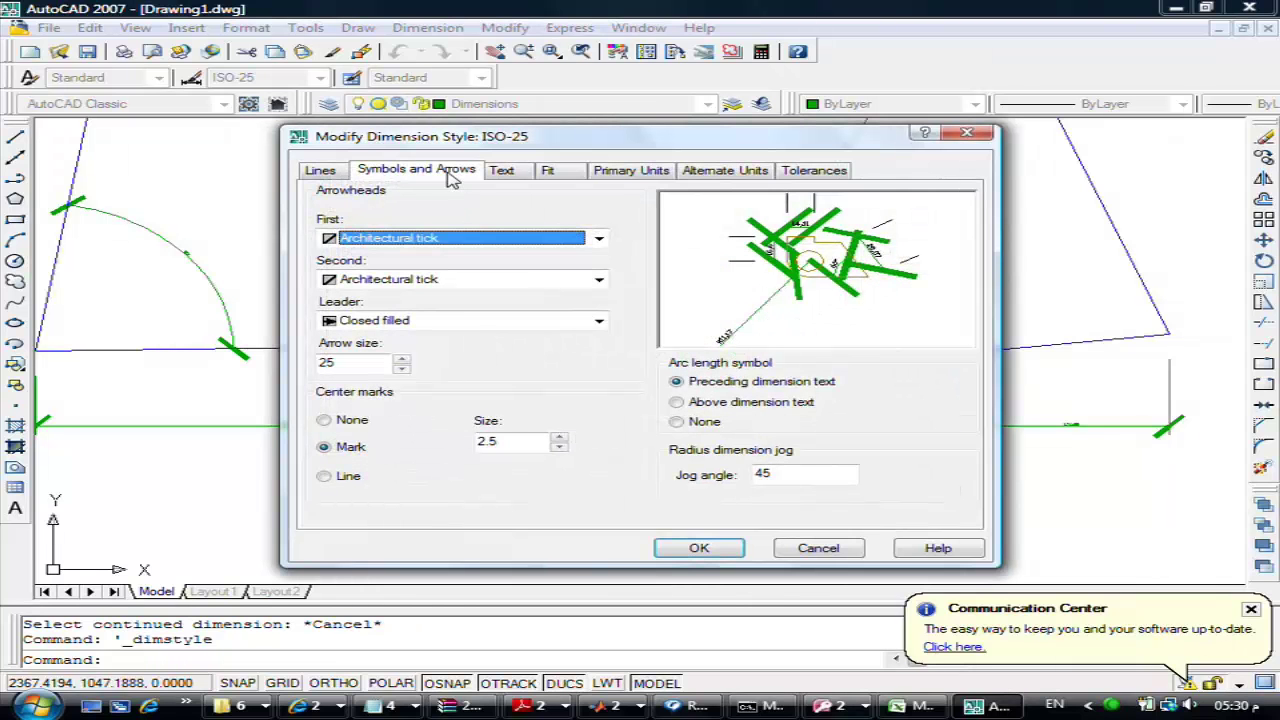
{"action": "double_click", "coordinate": [353, 366]}
{"action": "type", "text": "10"}
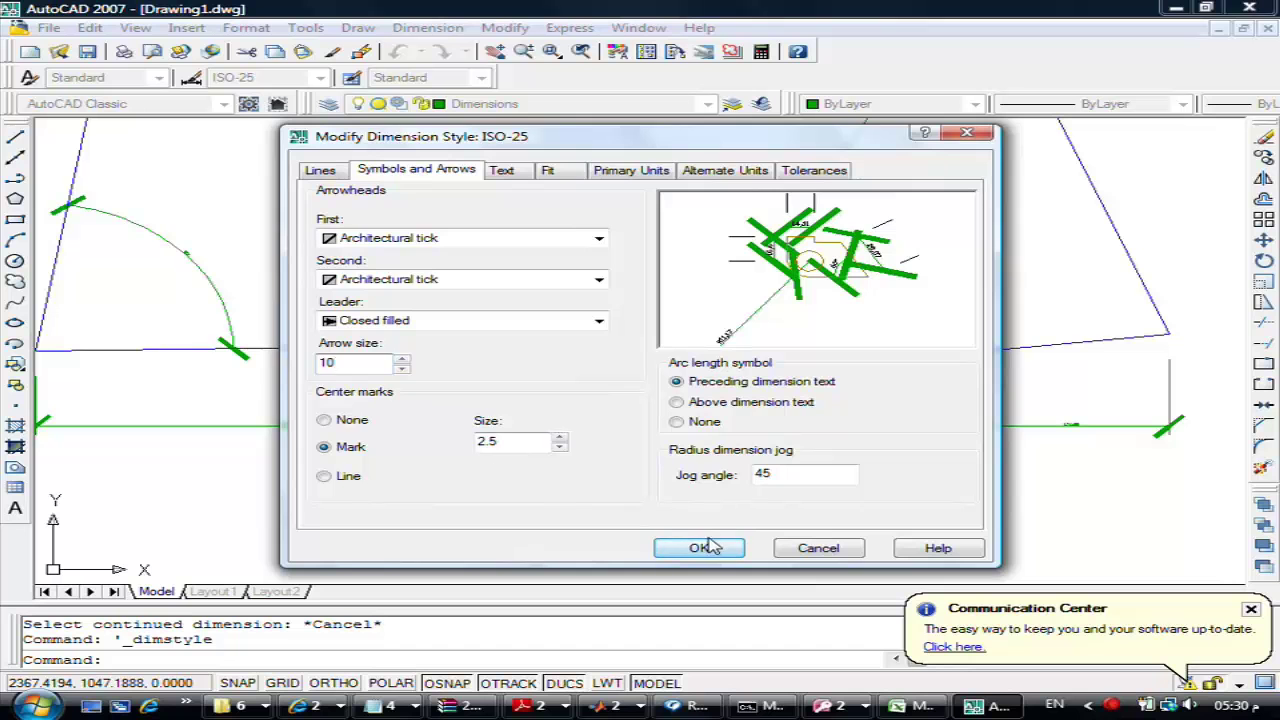
{"action": "left_click", "coordinate": [699, 548]}
{"action": "left_click", "coordinate": [790, 495]}
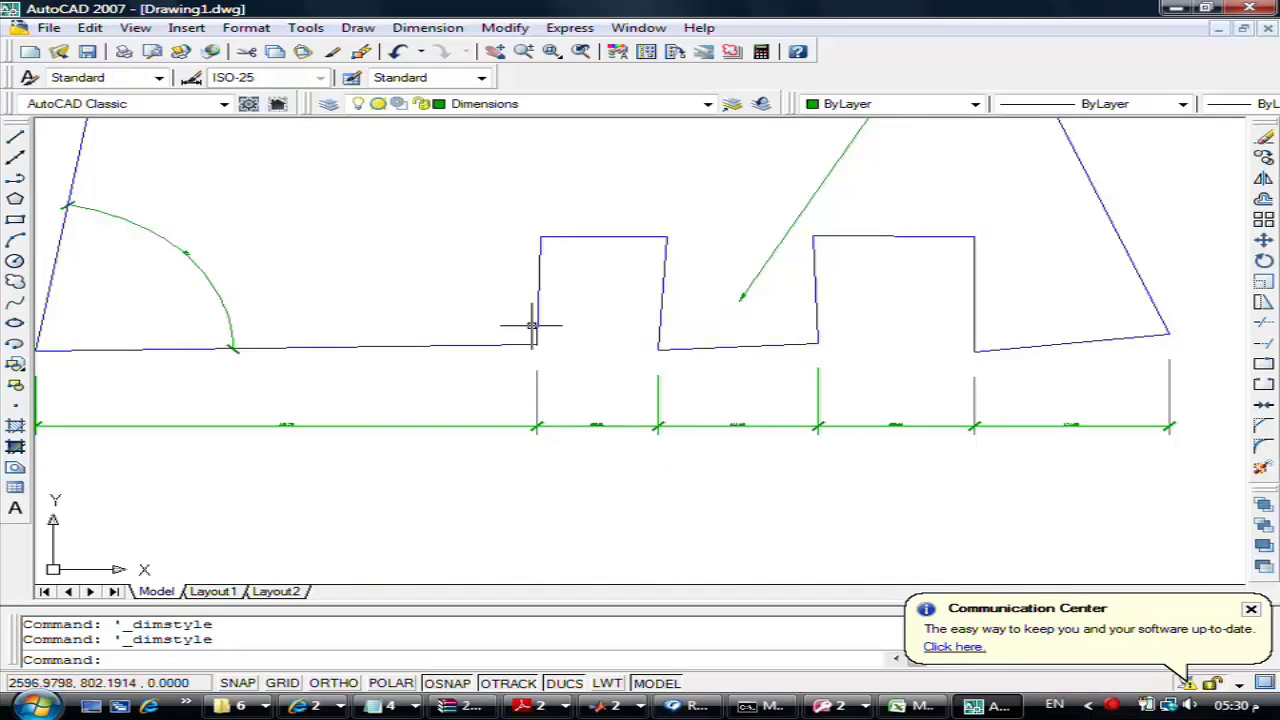
{"action": "left_click", "coordinate": [247, 28]}
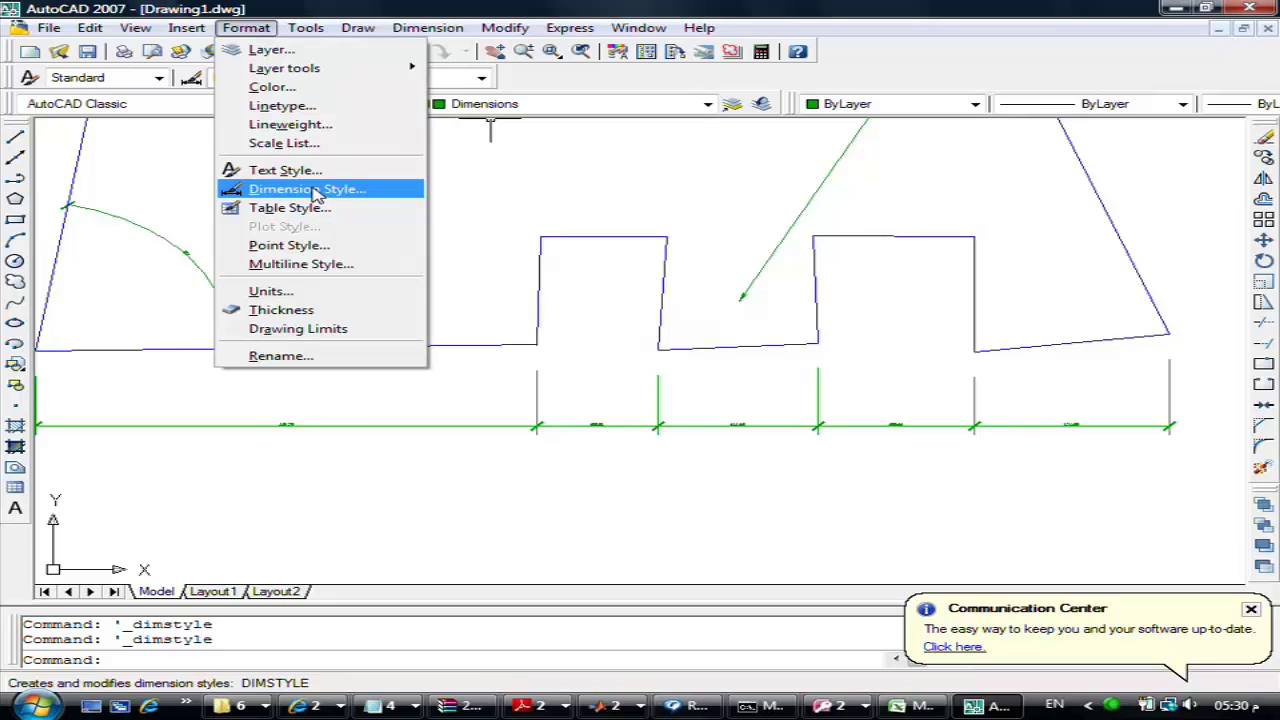
Set the ISO-25 dimension text height to 25
{"action": "left_click", "coordinate": [315, 192]}
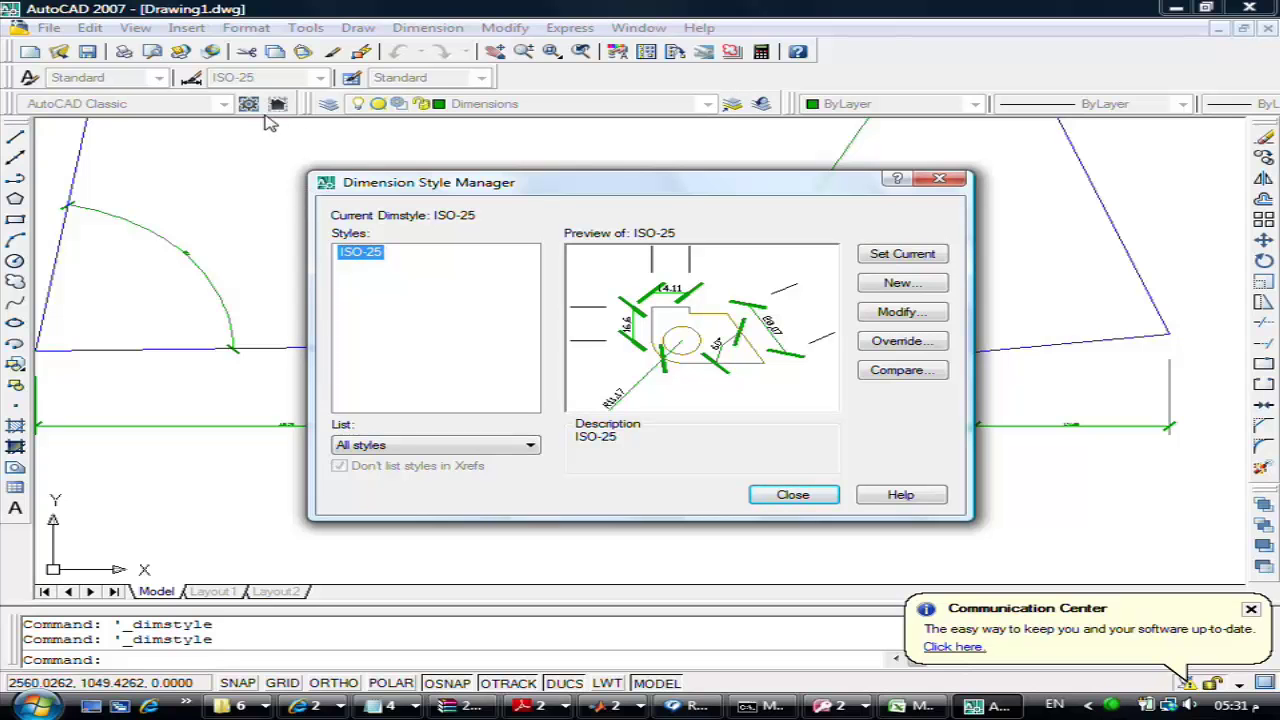
{"action": "left_click", "coordinate": [893, 316]}
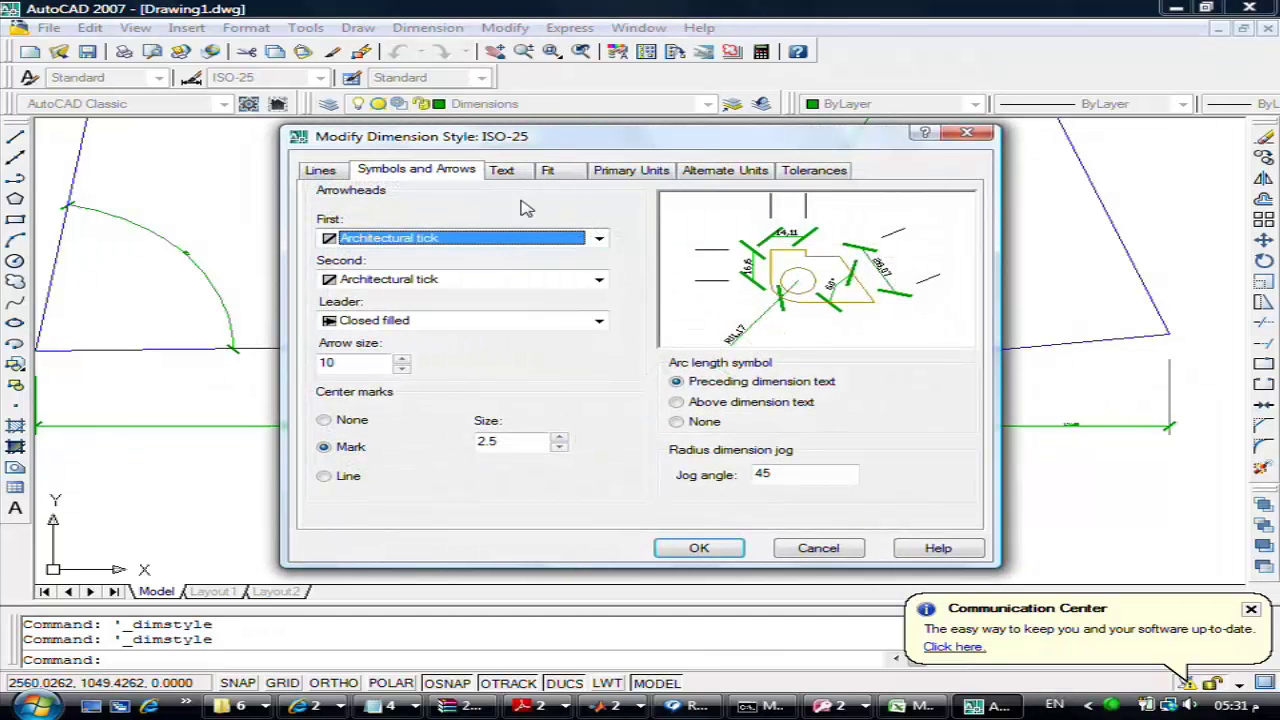
{"action": "left_click", "coordinate": [503, 172]}
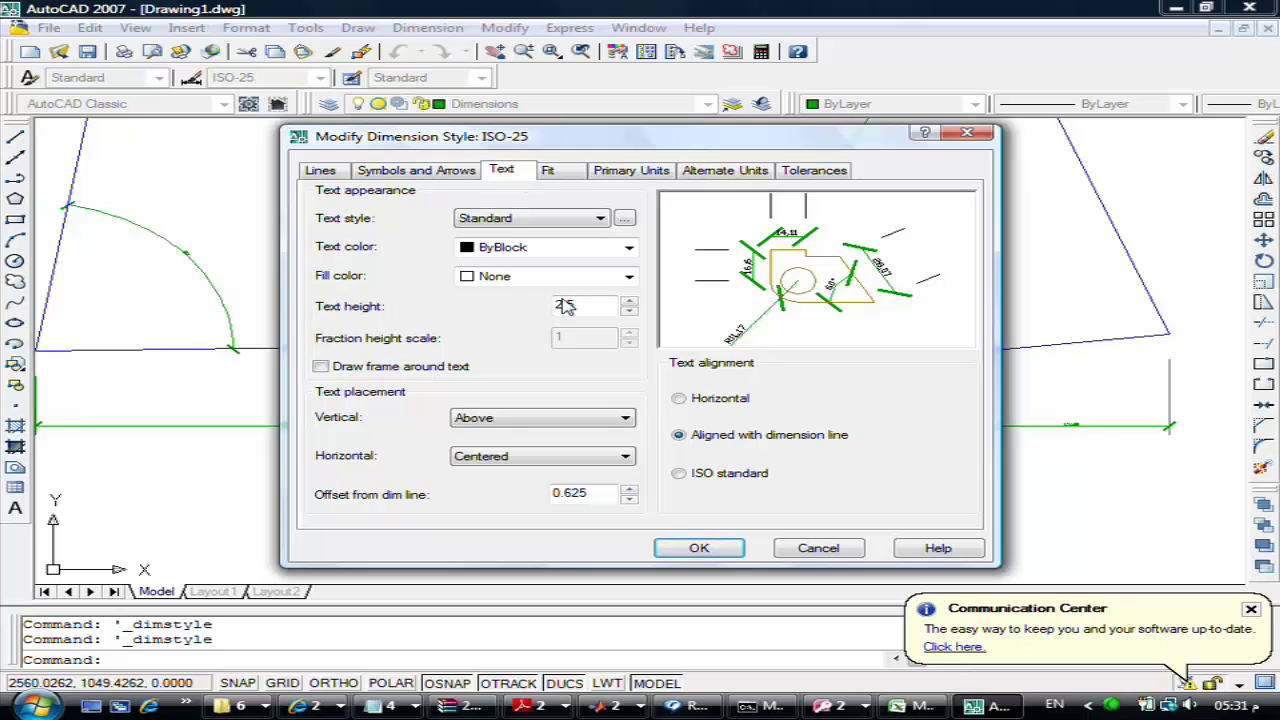
{"action": "left_click_drag", "start_coordinate": [609, 308], "coordinate": [493, 313]}
{"action": "type", "text": "2"}
{"action": "left_click", "coordinate": [706, 550]}
{"action": "left_click", "coordinate": [790, 498]}
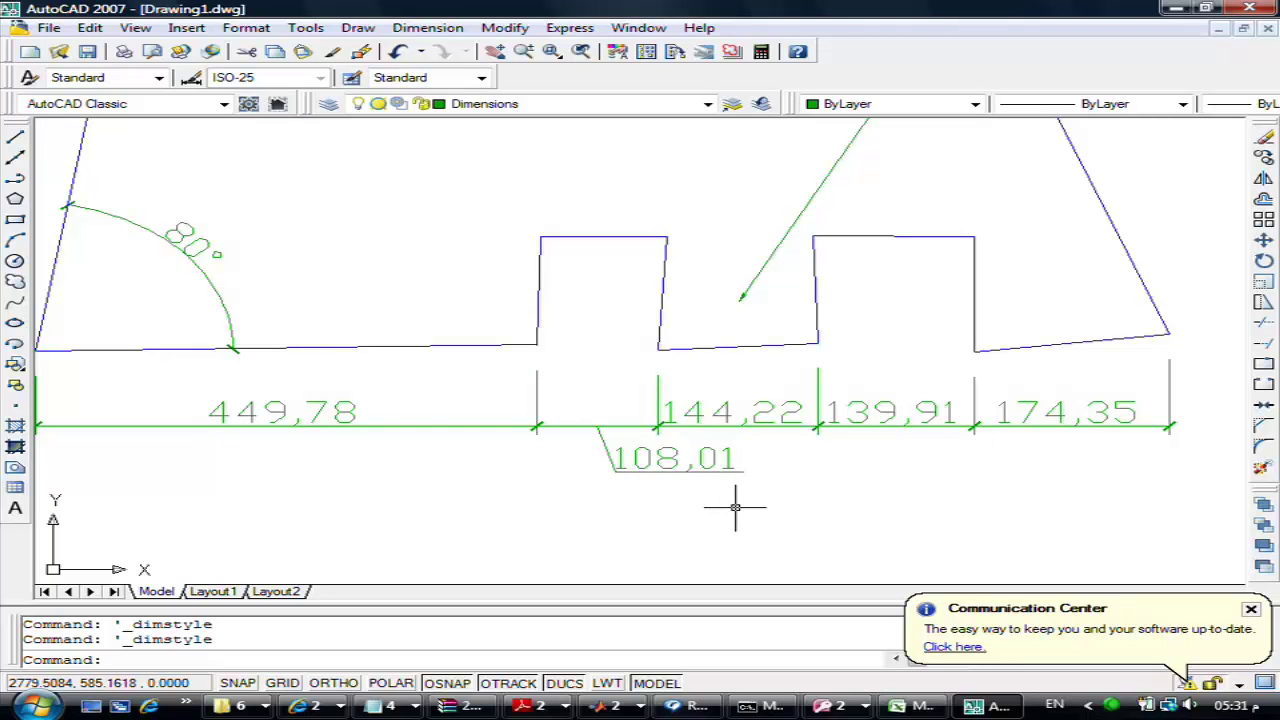
Change ISO-25 text height from 25 to 10 and set vertical text placement to Centered
{"action": "left_click", "coordinate": [246, 28]}
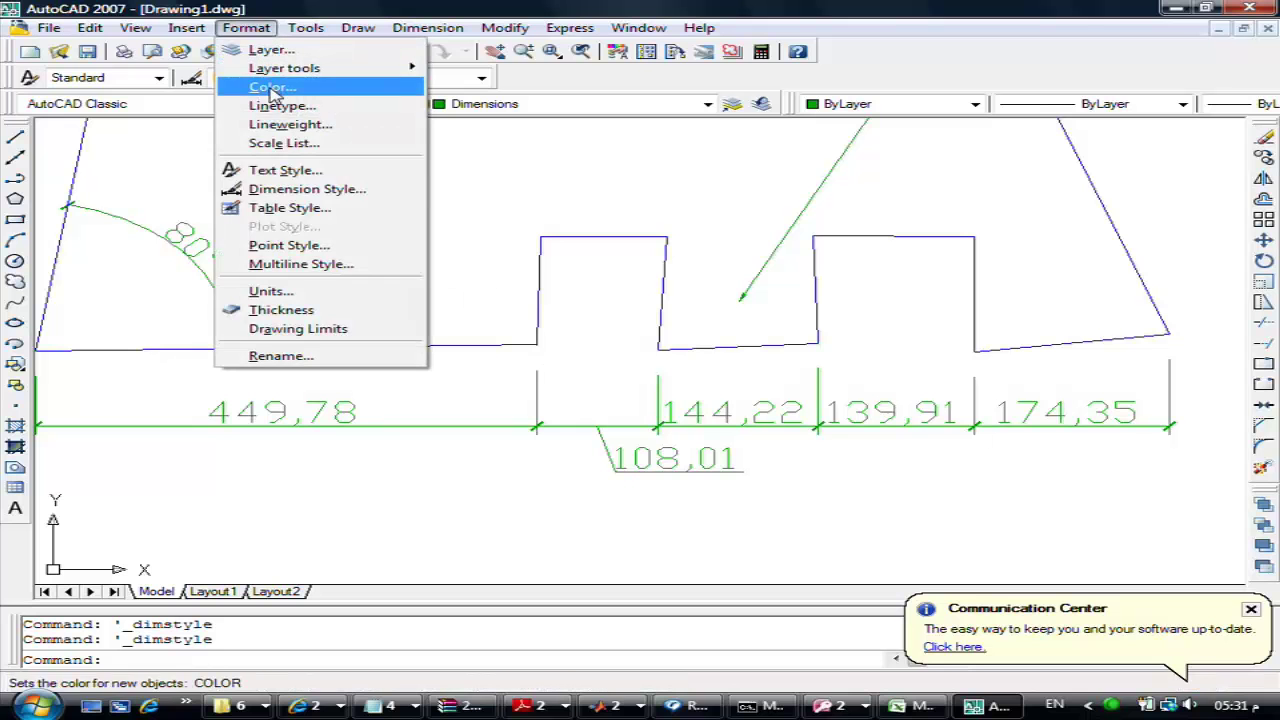
{"action": "left_click", "coordinate": [295, 189]}
{"action": "left_click", "coordinate": [898, 311]}
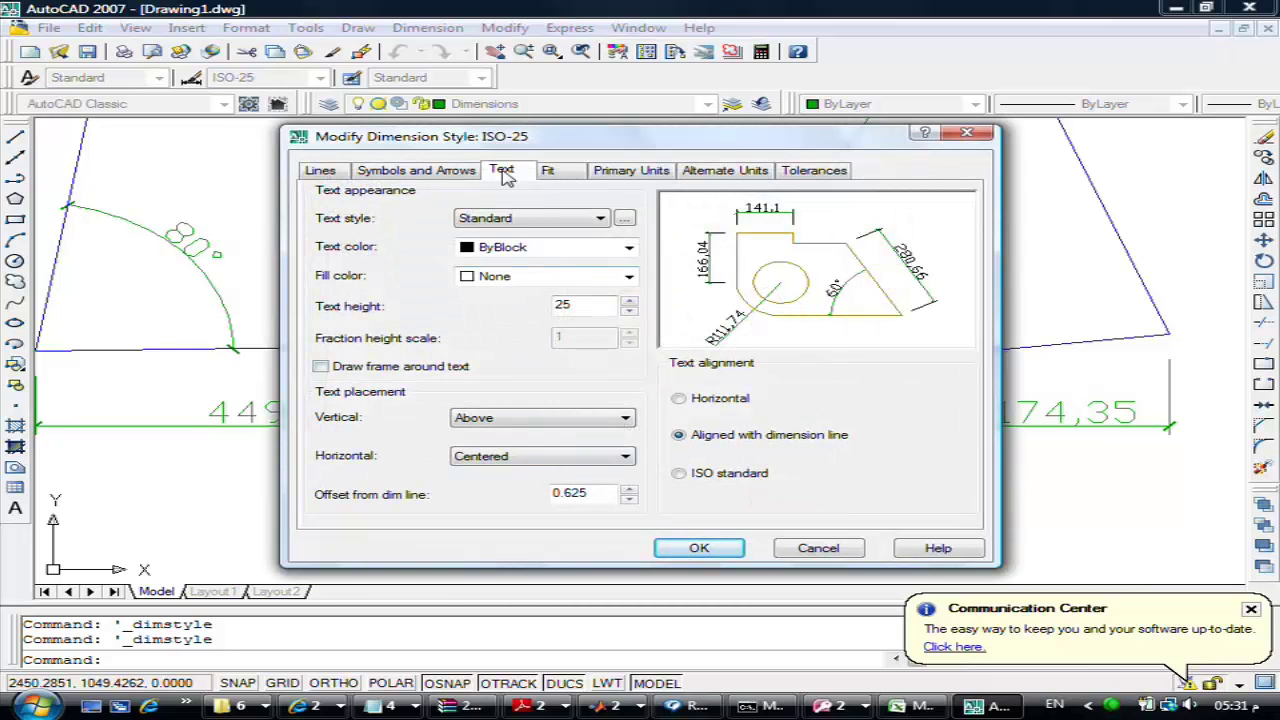
{"action": "left_click_drag", "start_coordinate": [580, 307], "coordinate": [457, 307]}
{"action": "type", "text": "10"}
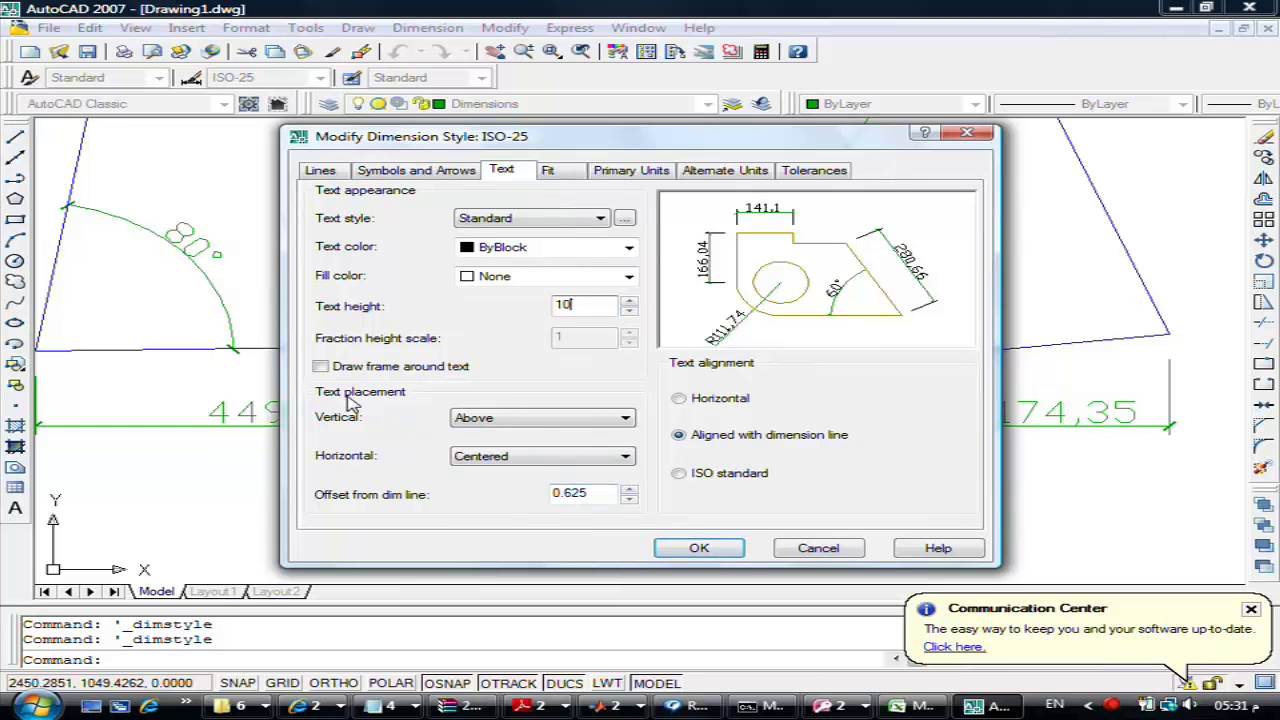
{"action": "left_click", "coordinate": [519, 420]}
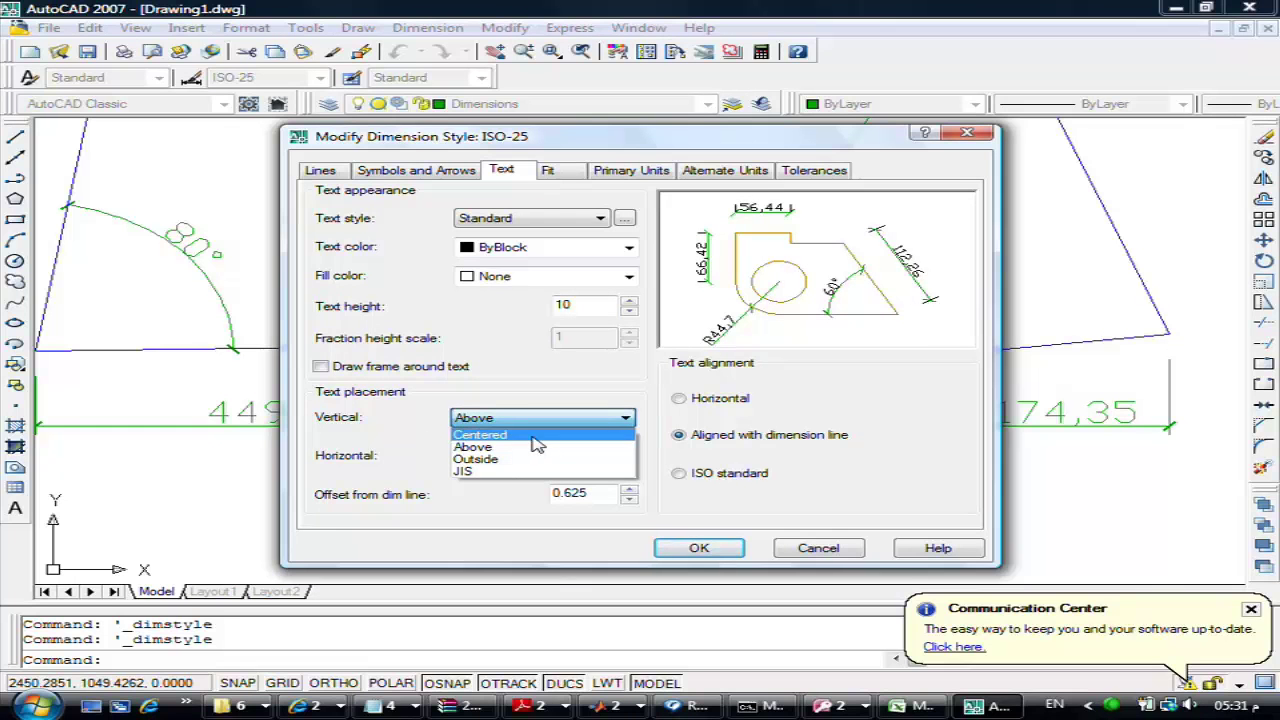
{"action": "left_click", "coordinate": [537, 437]}
{"action": "left_click", "coordinate": [697, 548]}
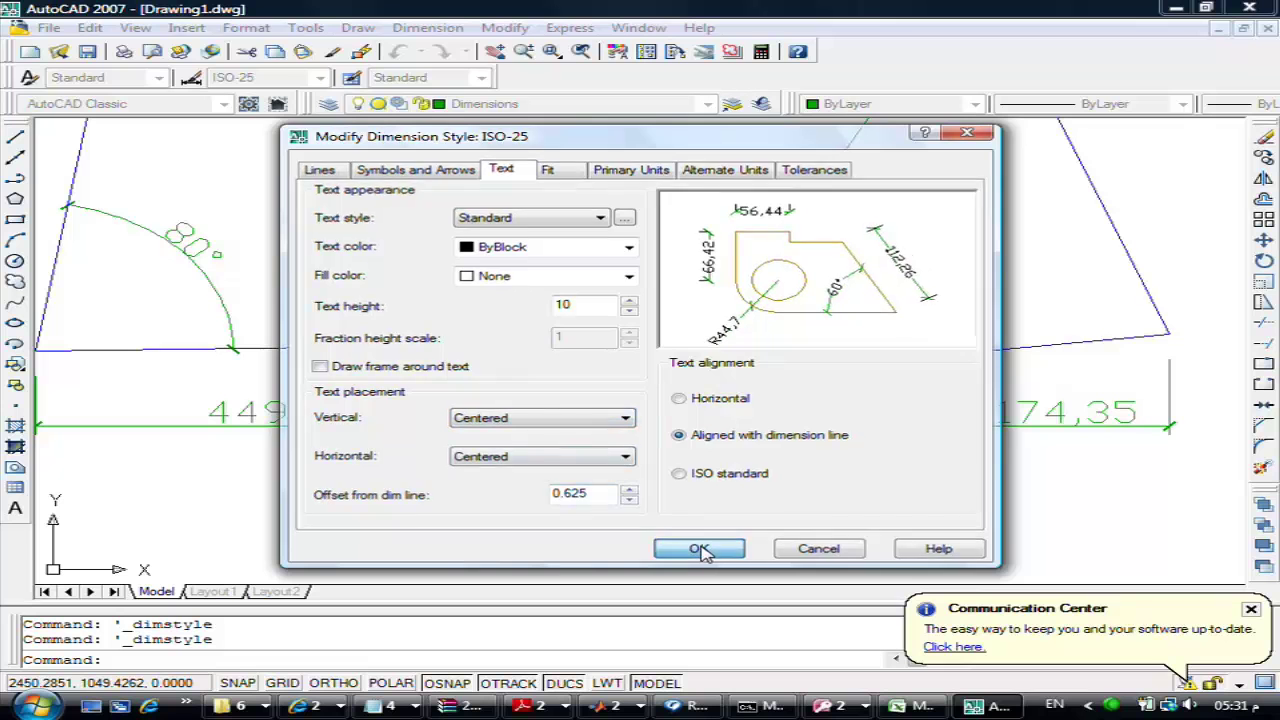
{"action": "left_click", "coordinate": [791, 497]}
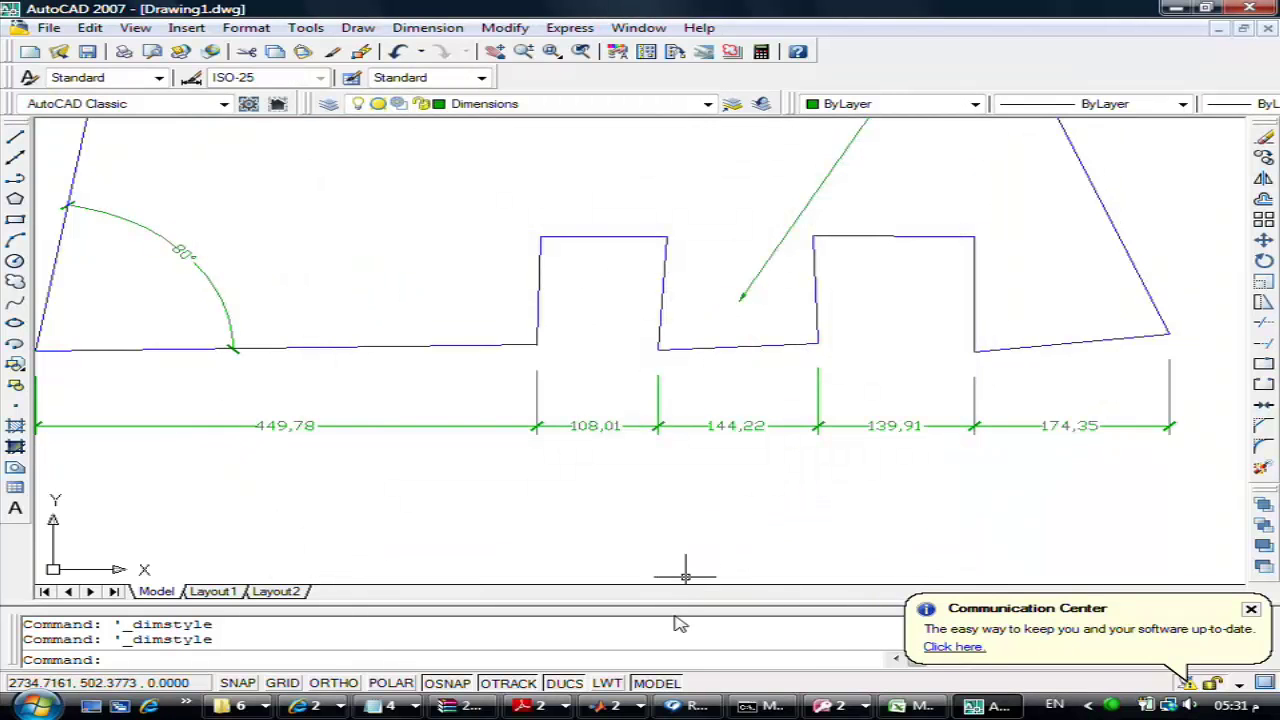
Zoom and pan left until the full 449,78 dimension is visible
{"action": "scroll", "coordinate": [594, 414], "scroll_direction": "up", "scroll_amount": 3}
{"action": "scroll", "coordinate": [600, 418], "scroll_direction": "up", "scroll_amount": 2}
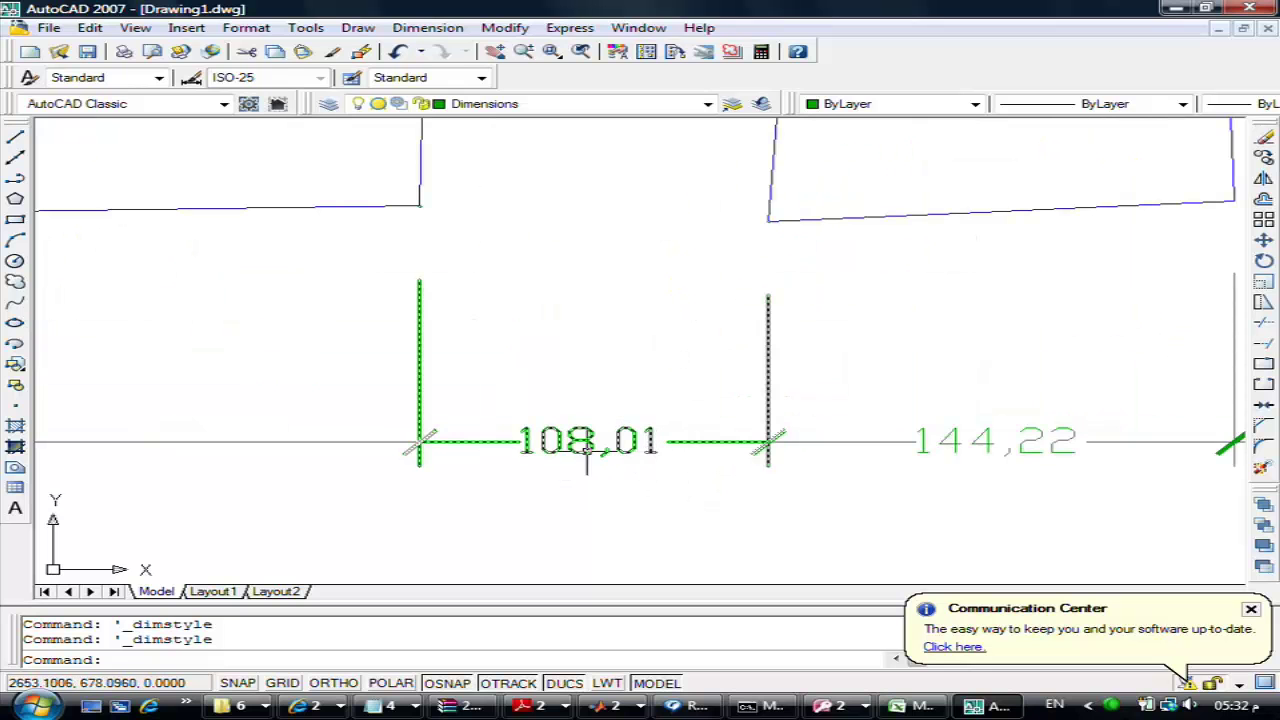
{"action": "scroll", "coordinate": [277, 449], "scroll_direction": "up", "scroll_amount": 2}
{"action": "mouse_move", "coordinate": [277, 449]}
{"action": "middle_mouse_down"}
{"action": "mouse_move", "coordinate": [629, 443]}
{"action": "mouse_move", "coordinate": [794, 309]}
{"action": "middle_mouse_up"}
{"action": "middle_click_drag", "start_coordinate": [160, 282], "coordinate": [400, 316]}
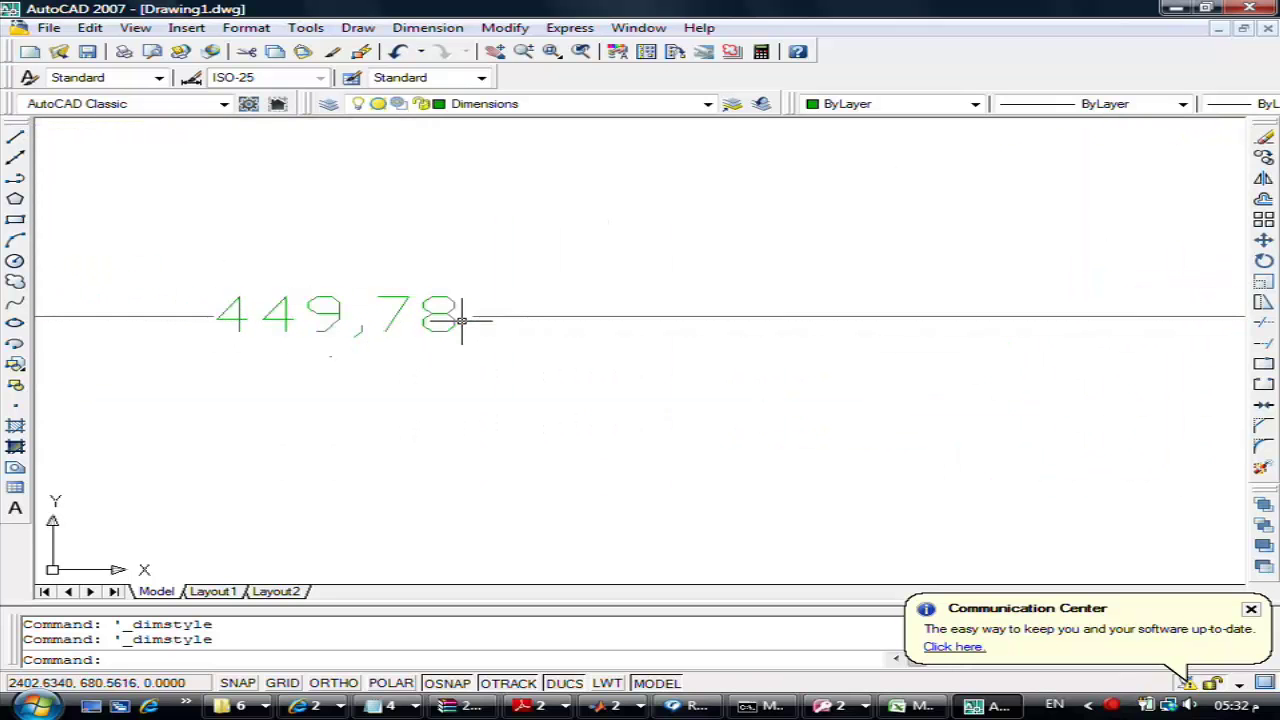
{"action": "left_click", "coordinate": [257, 30]}
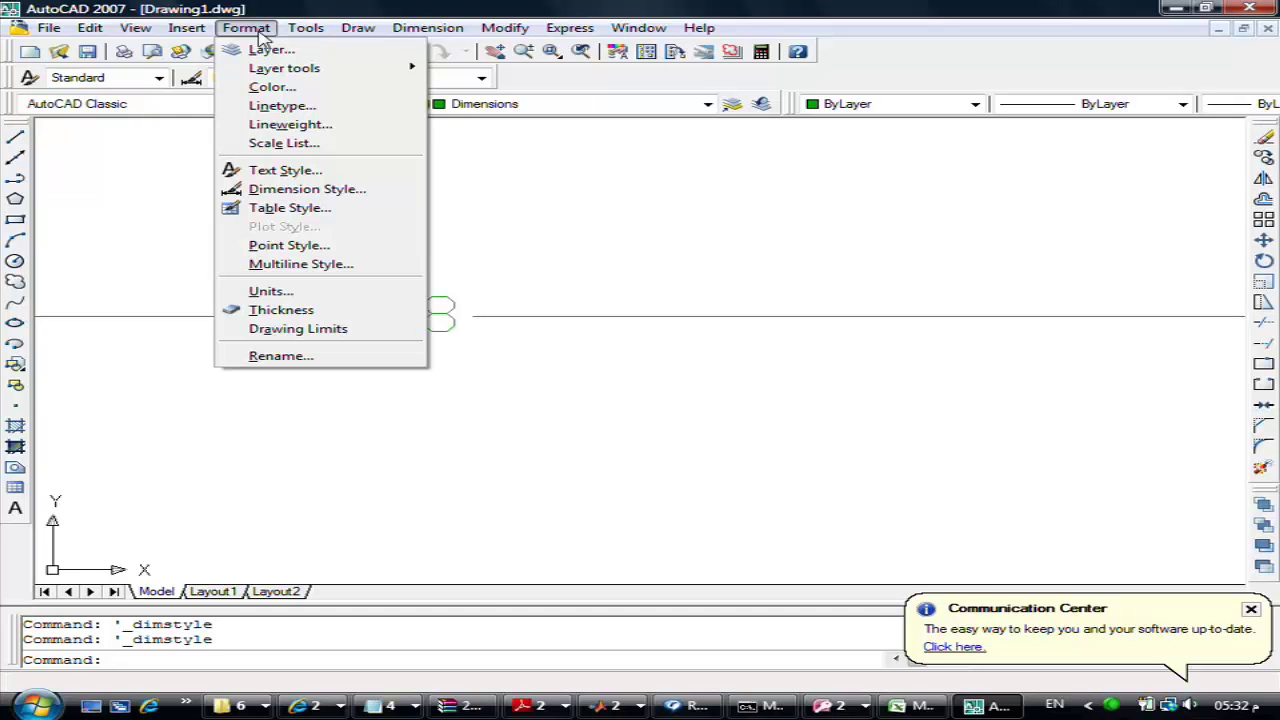
Set the ISO-25 text offset from the dimension line to 2
{"action": "left_click", "coordinate": [318, 189]}
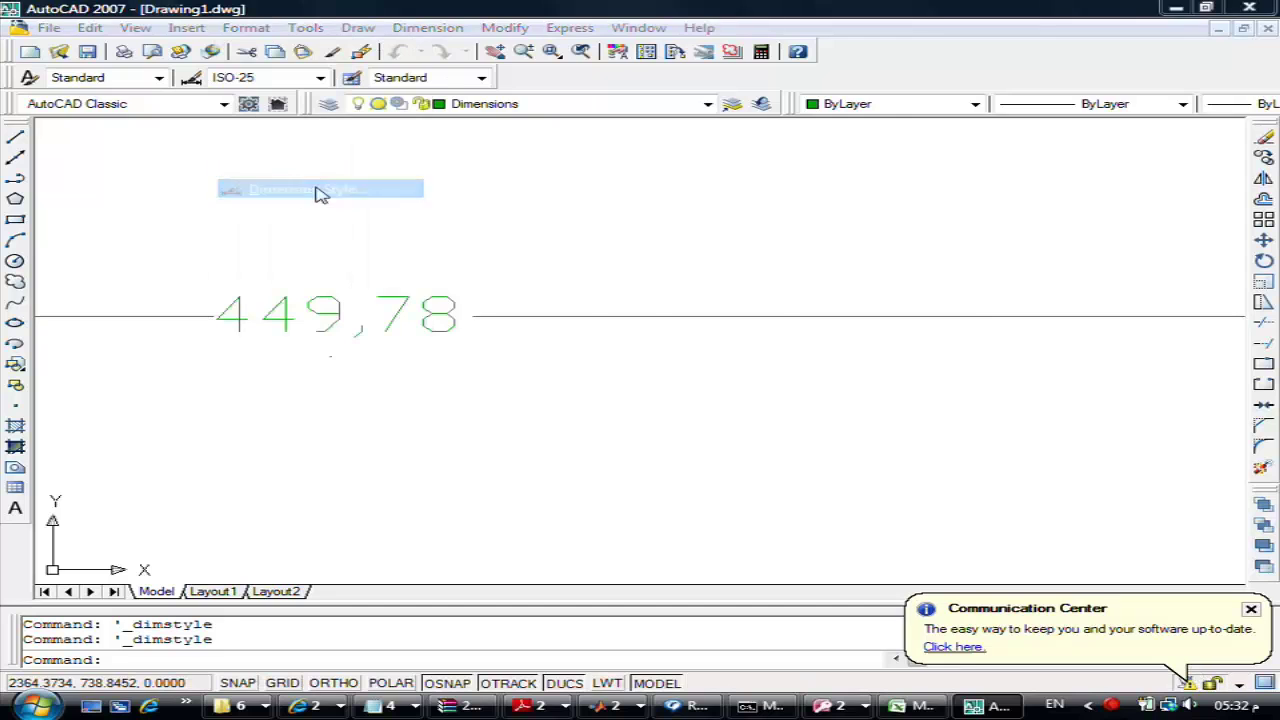
{"action": "left_click", "coordinate": [897, 311]}
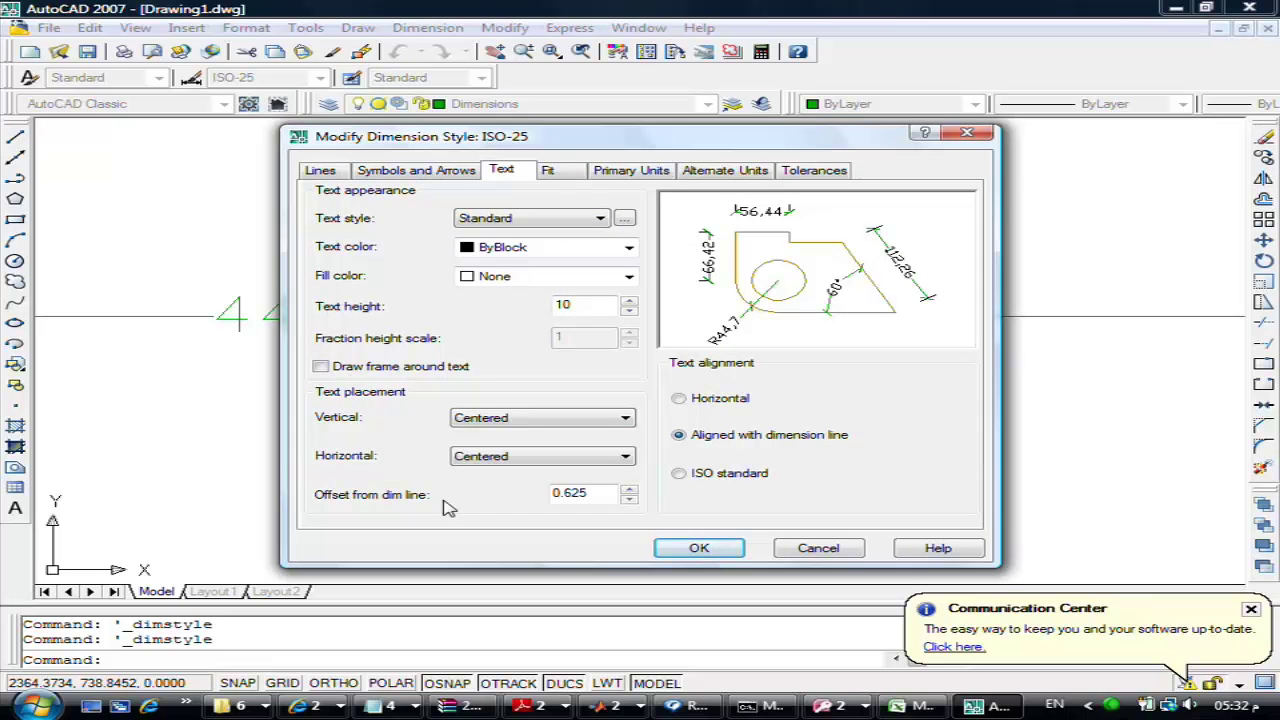
{"action": "left_click_drag", "start_coordinate": [597, 494], "coordinate": [512, 498]}
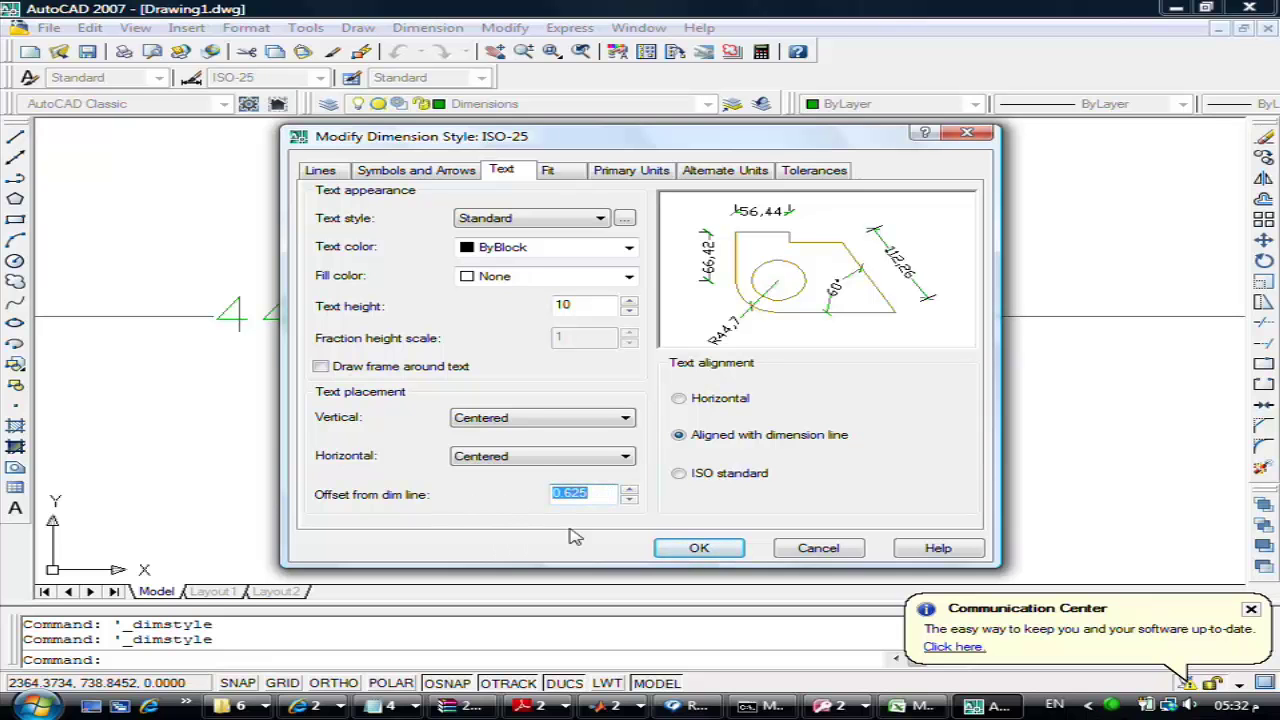
{"action": "type", "text": "2"}
{"action": "left_click", "coordinate": [699, 548]}
{"action": "left_click", "coordinate": [787, 498]}
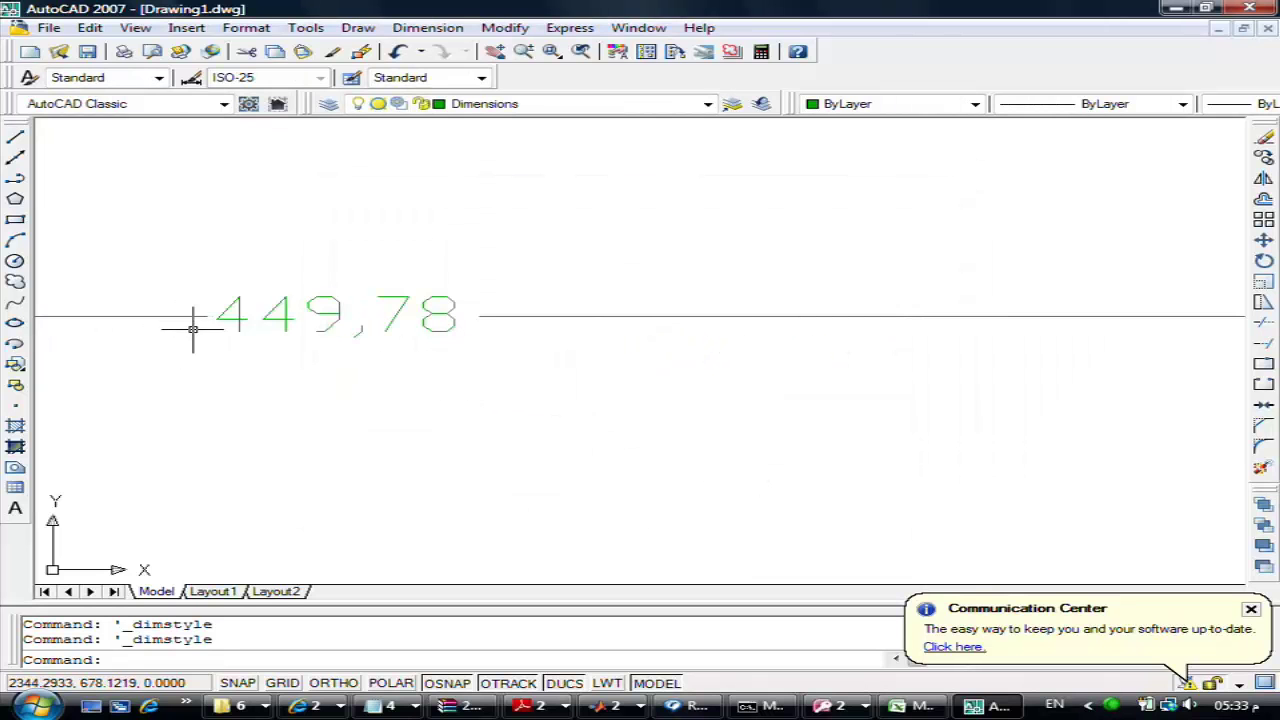
{"action": "left_click", "coordinate": [244, 30]}
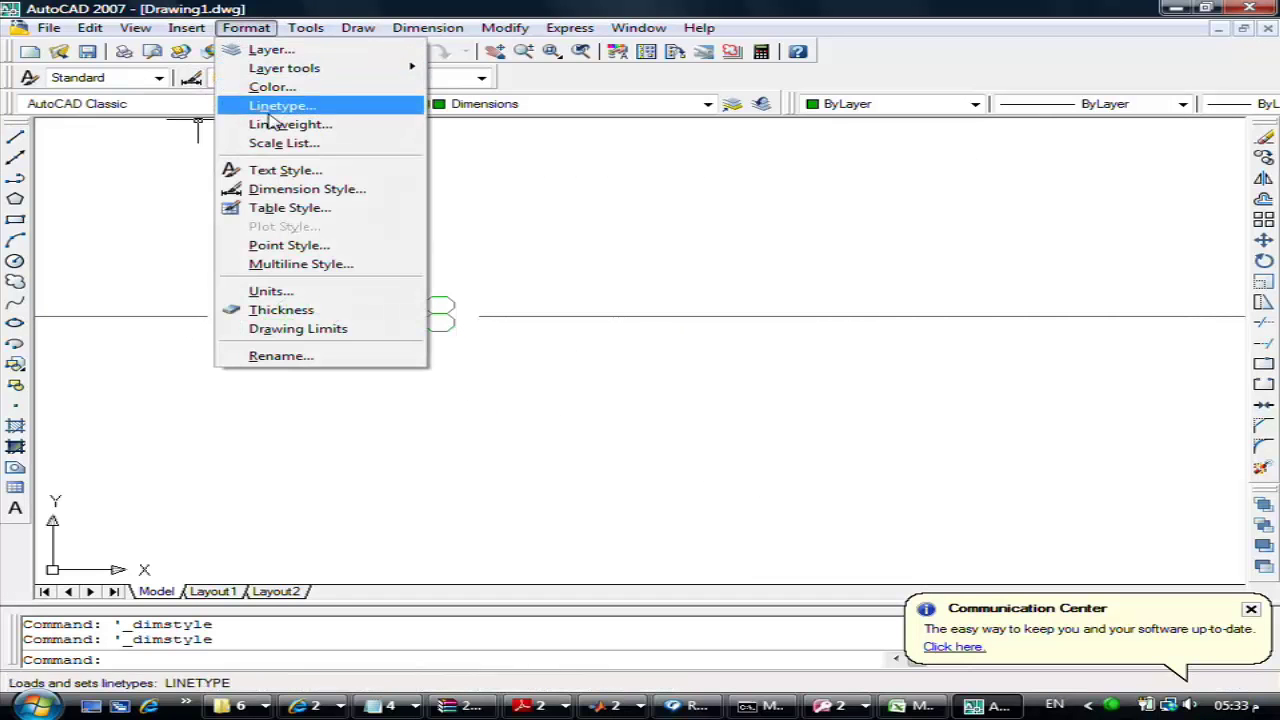
Set ISO-25 horizontal text placement to Over Ext Line 1, keeping vertical placement Centered
{"action": "left_click", "coordinate": [272, 189]}
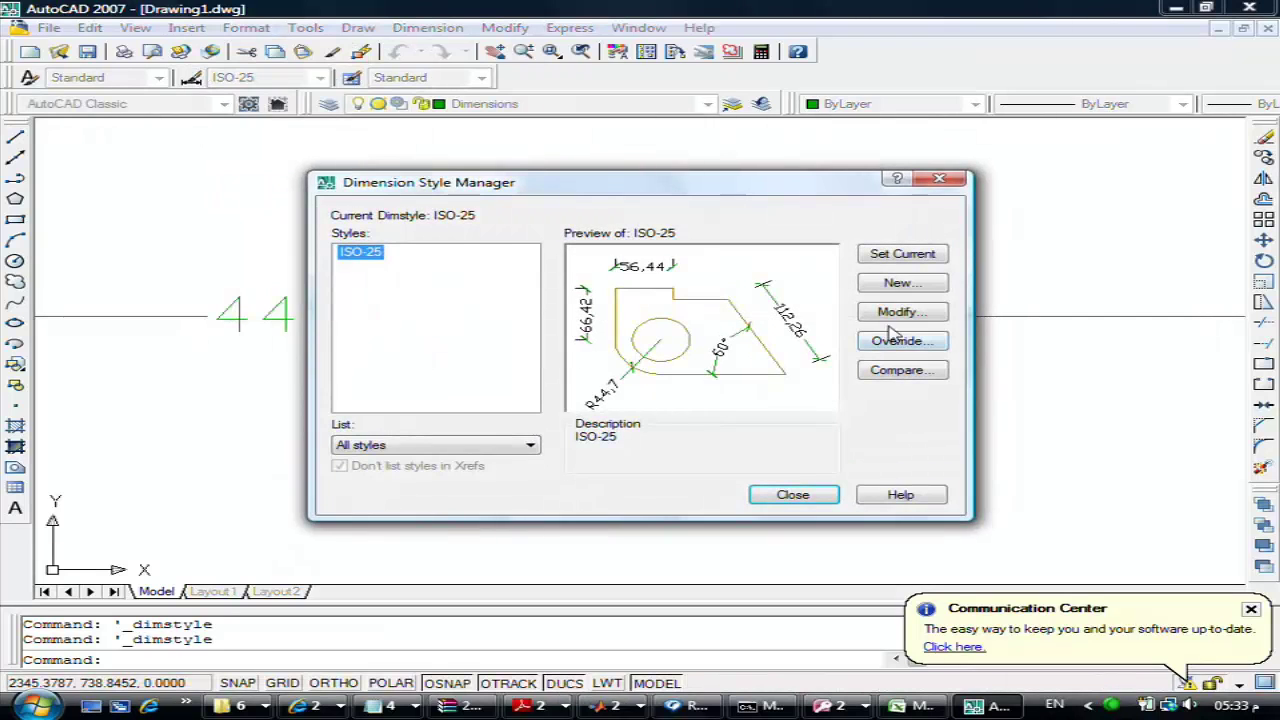
{"action": "left_click", "coordinate": [902, 312]}
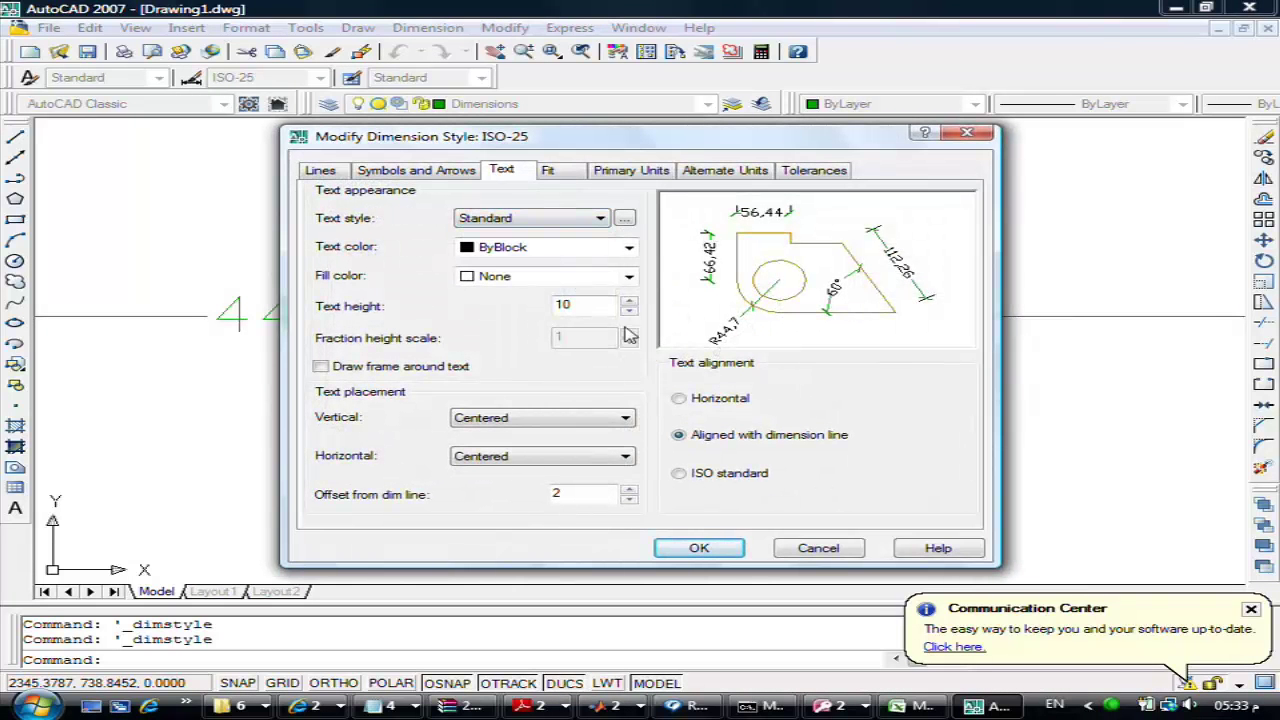
{"action": "left_click", "coordinate": [498, 421]}
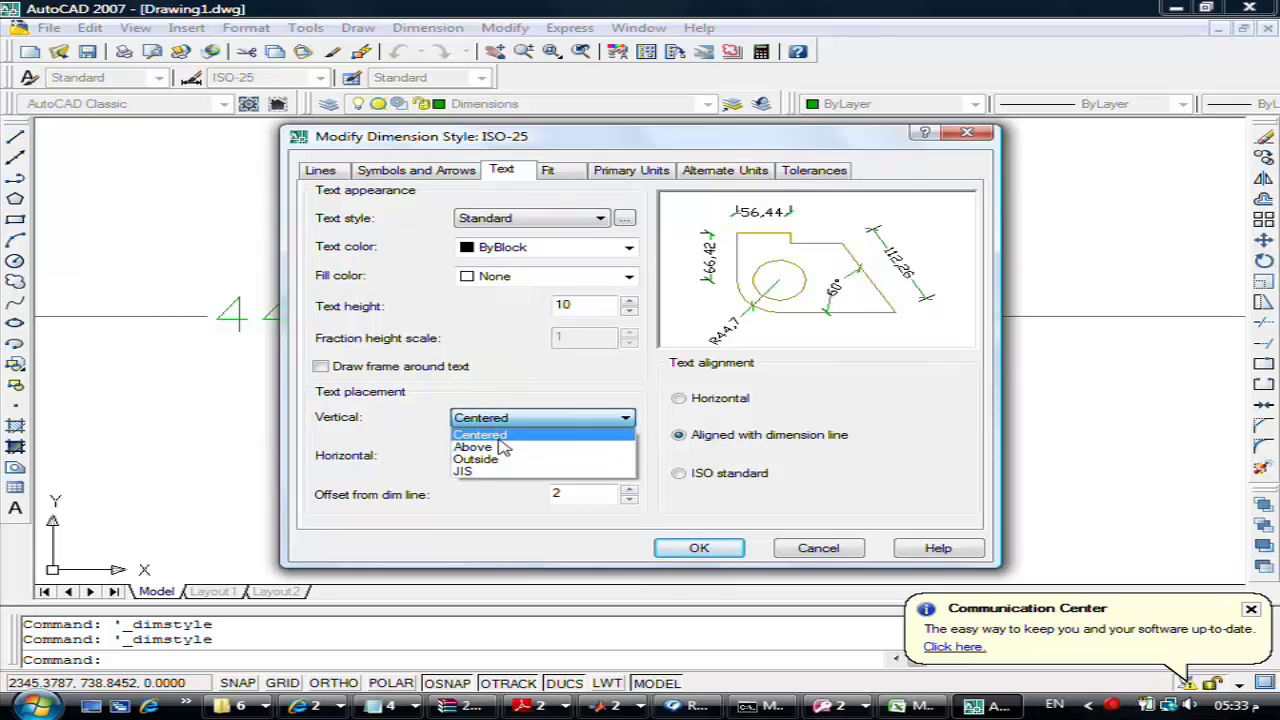
{"action": "left_click", "coordinate": [500, 447]}
{"action": "left_click", "coordinate": [510, 425]}
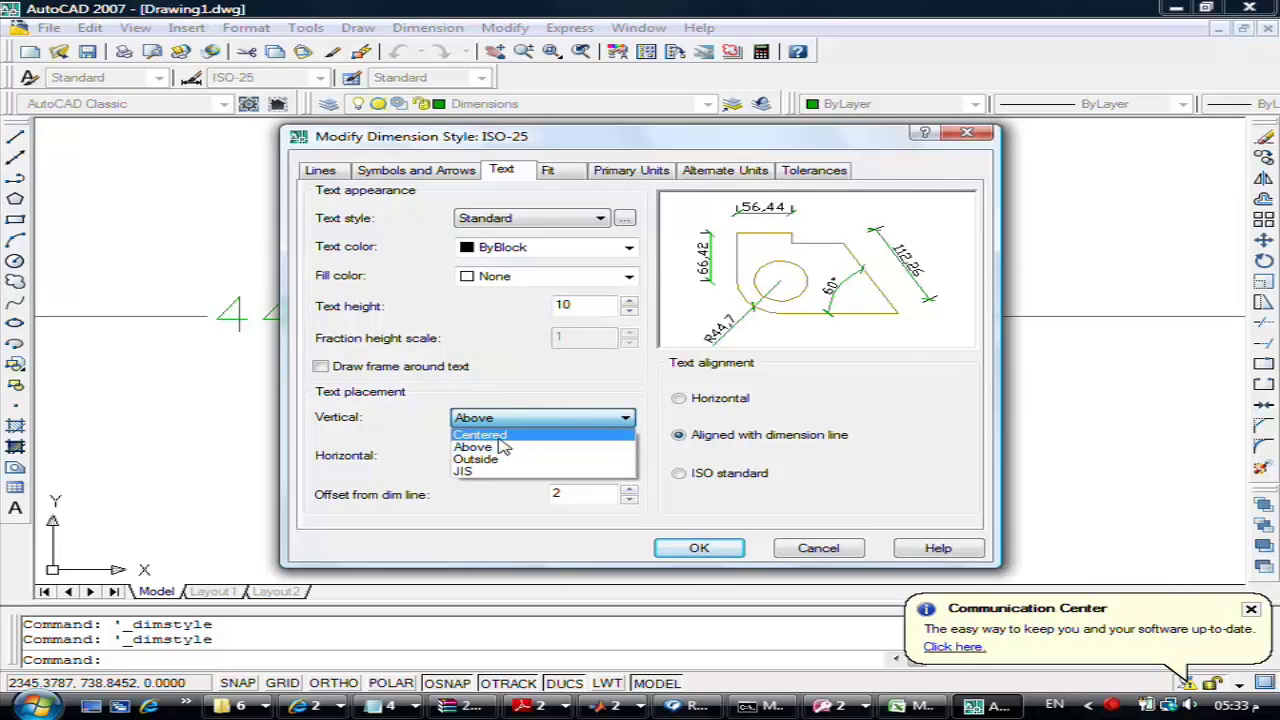
{"action": "left_click", "coordinate": [505, 436]}
{"action": "left_click", "coordinate": [497, 458]}
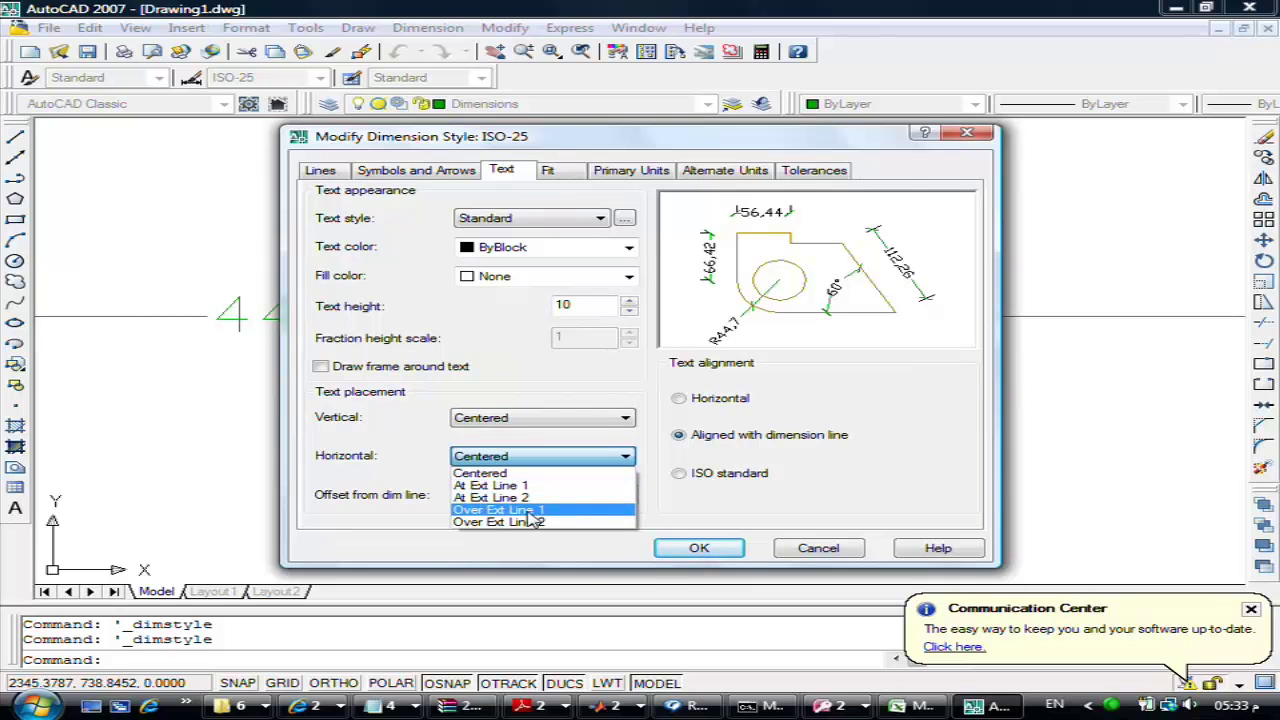
{"action": "left_click", "coordinate": [530, 512]}
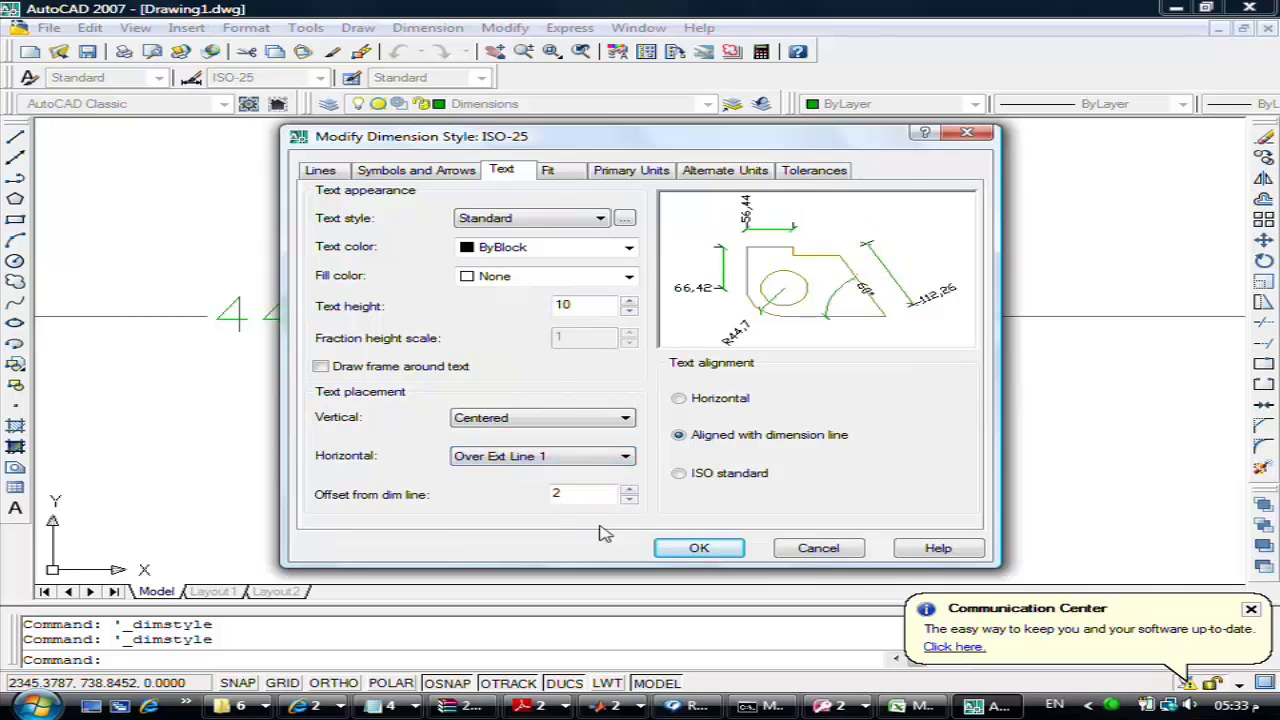
{"action": "left_click", "coordinate": [668, 546]}
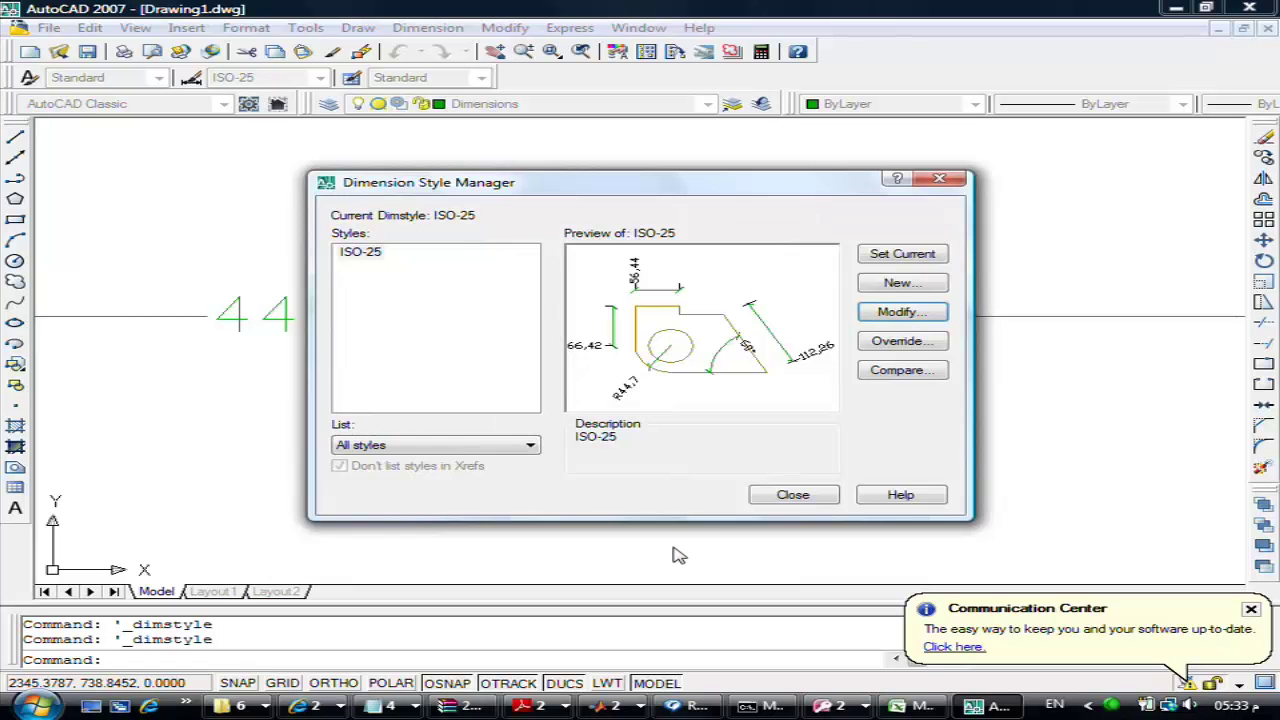
{"action": "left_click", "coordinate": [803, 505]}
Zoom and pan to inspect the dimension values now standing along their extension lines
{"action": "scroll", "coordinate": [714, 363], "scroll_direction": "down", "scroll_amount": 2}
{"action": "scroll", "coordinate": [737, 363], "scroll_direction": "down", "scroll_amount": 2}
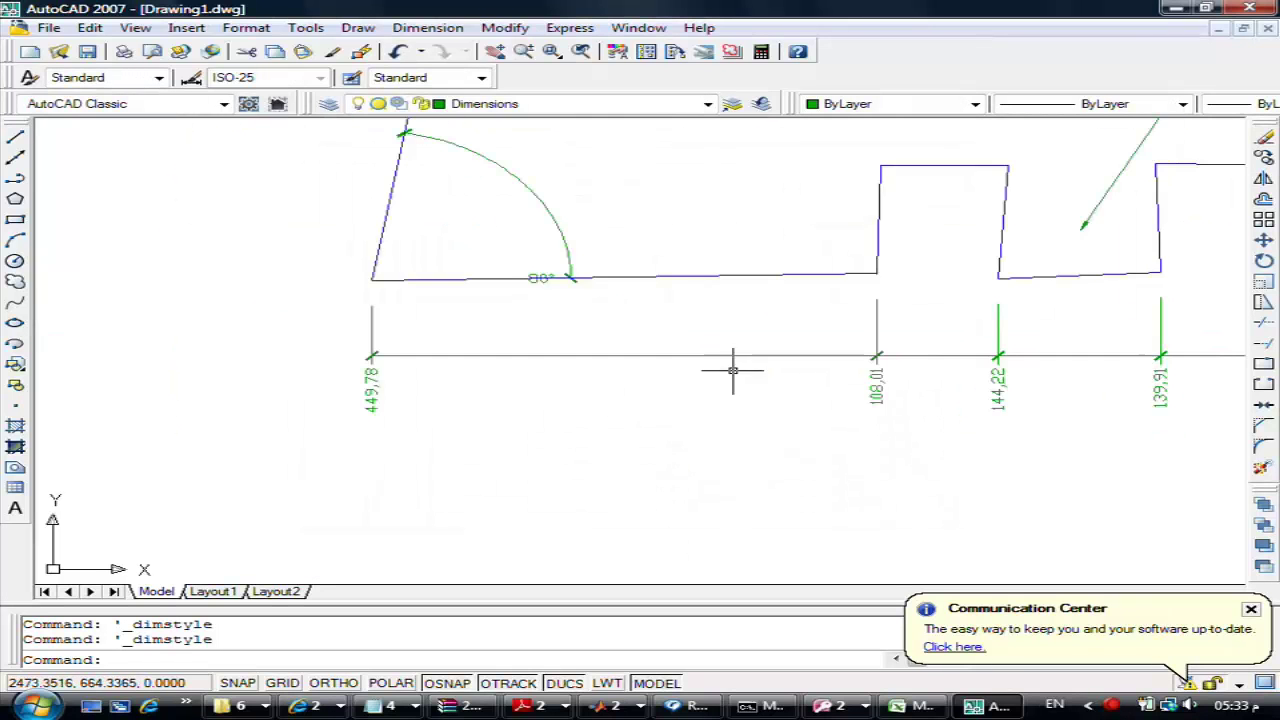
{"action": "scroll", "coordinate": [956, 436], "scroll_direction": "up", "scroll_amount": 5}
{"action": "scroll", "coordinate": [740, 290], "scroll_direction": "down", "scroll_amount": 4}
{"action": "scroll", "coordinate": [109, 306], "scroll_direction": "down", "scroll_amount": 4}
{"action": "mouse_move", "coordinate": [109, 306]}
{"action": "middle_mouse_down"}
{"action": "mouse_move", "coordinate": [110, 287]}
{"action": "mouse_move", "coordinate": [305, 303]}
{"action": "middle_mouse_up"}
{"action": "scroll", "coordinate": [307, 340], "scroll_direction": "up", "scroll_amount": 5}
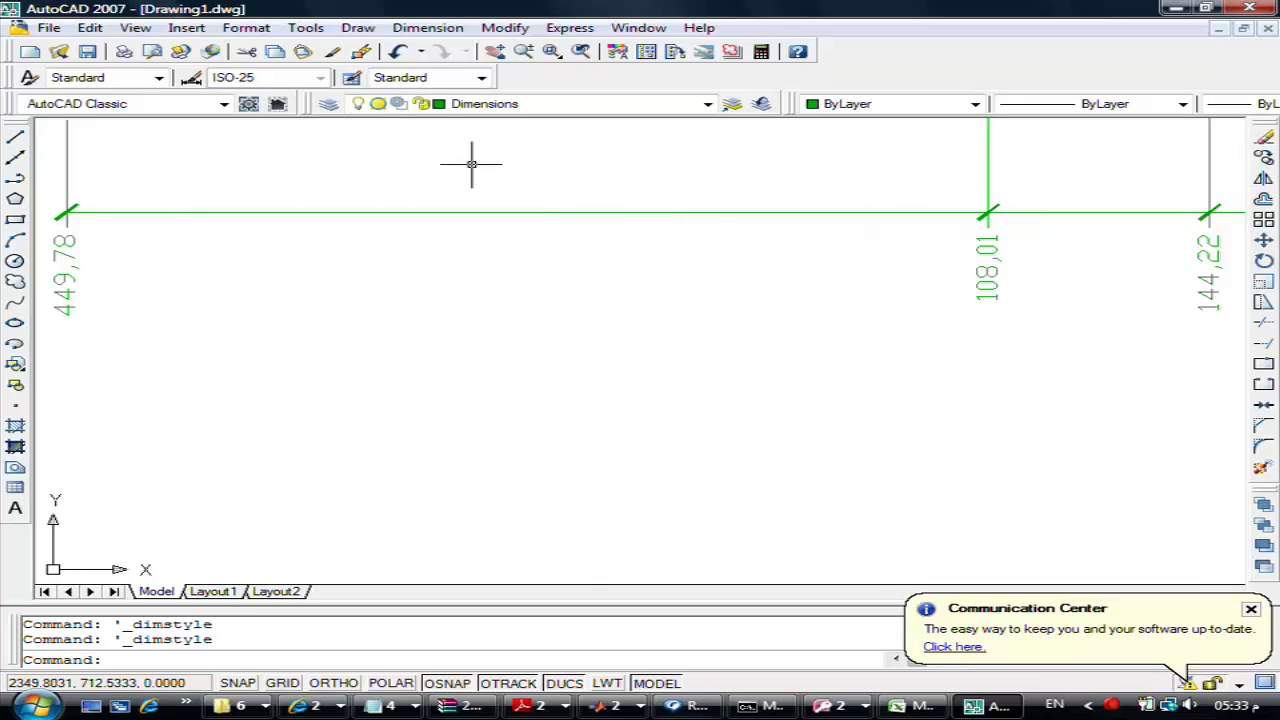
Set ISO-25 horizontal text placement back to Centered so 449,78 and 108,01 sit inline
{"action": "left_click", "coordinate": [245, 27]}
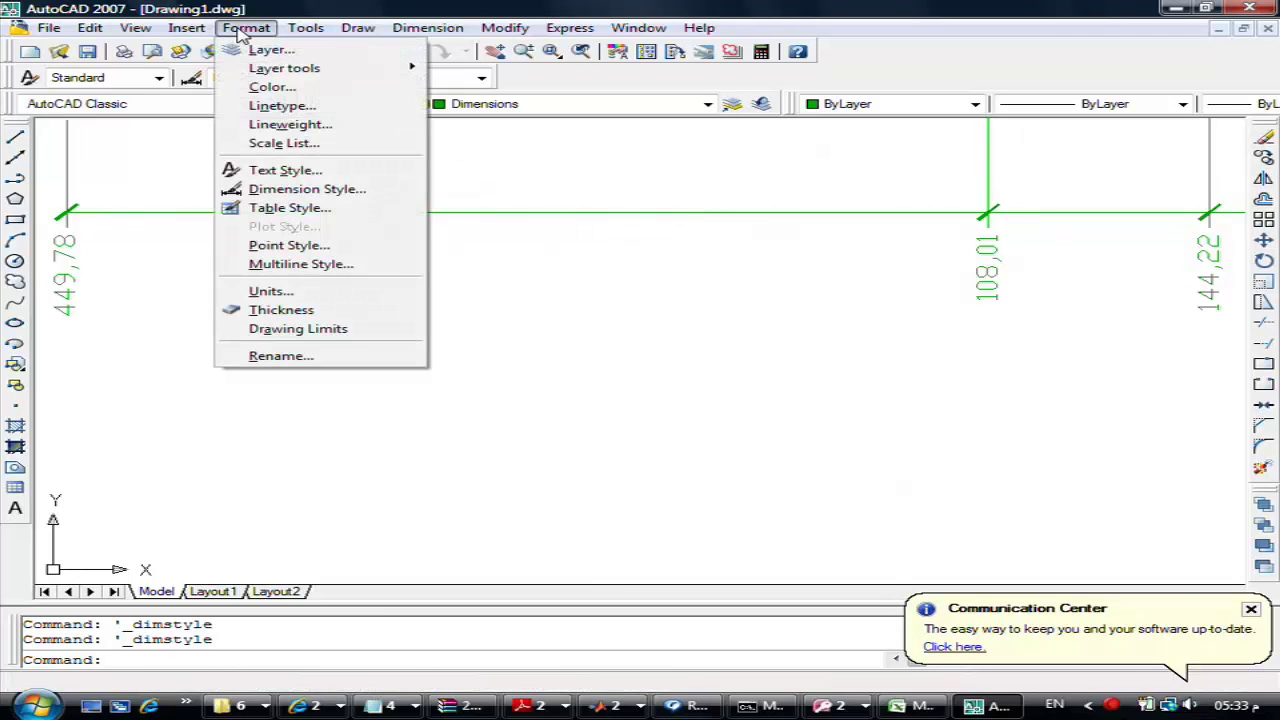
{"action": "left_click", "coordinate": [300, 189]}
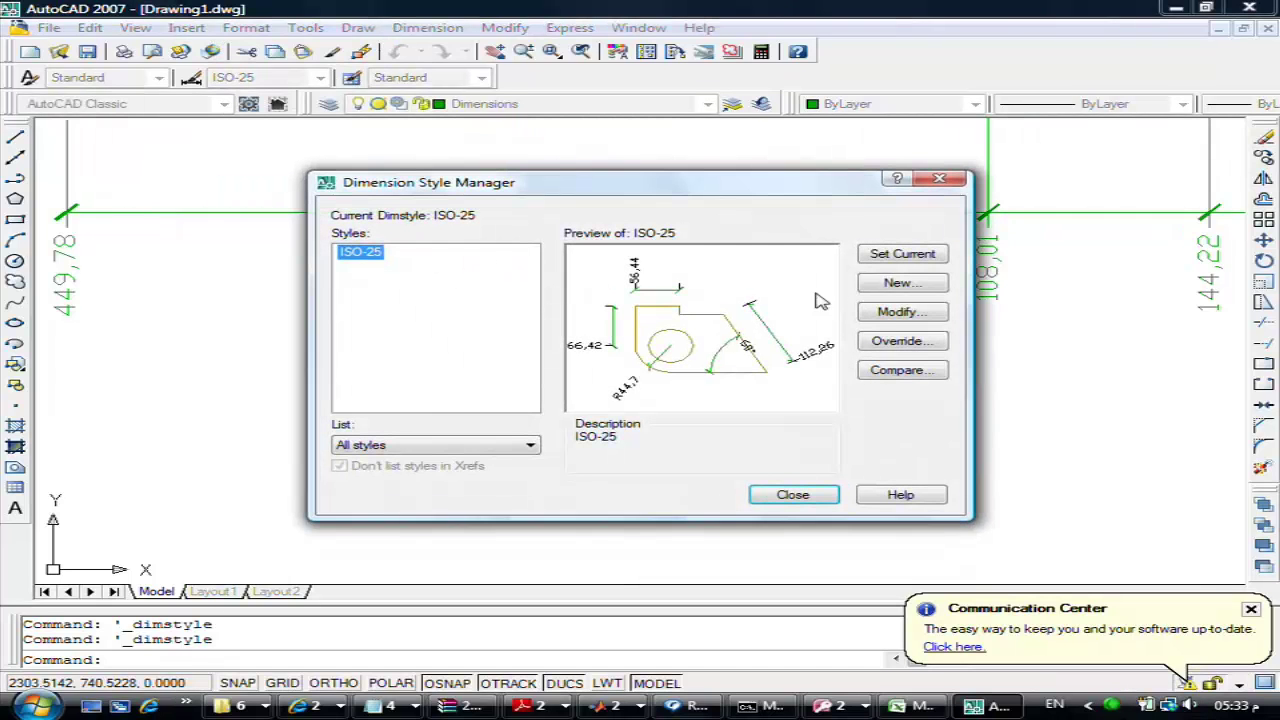
{"action": "left_click", "coordinate": [903, 313]}
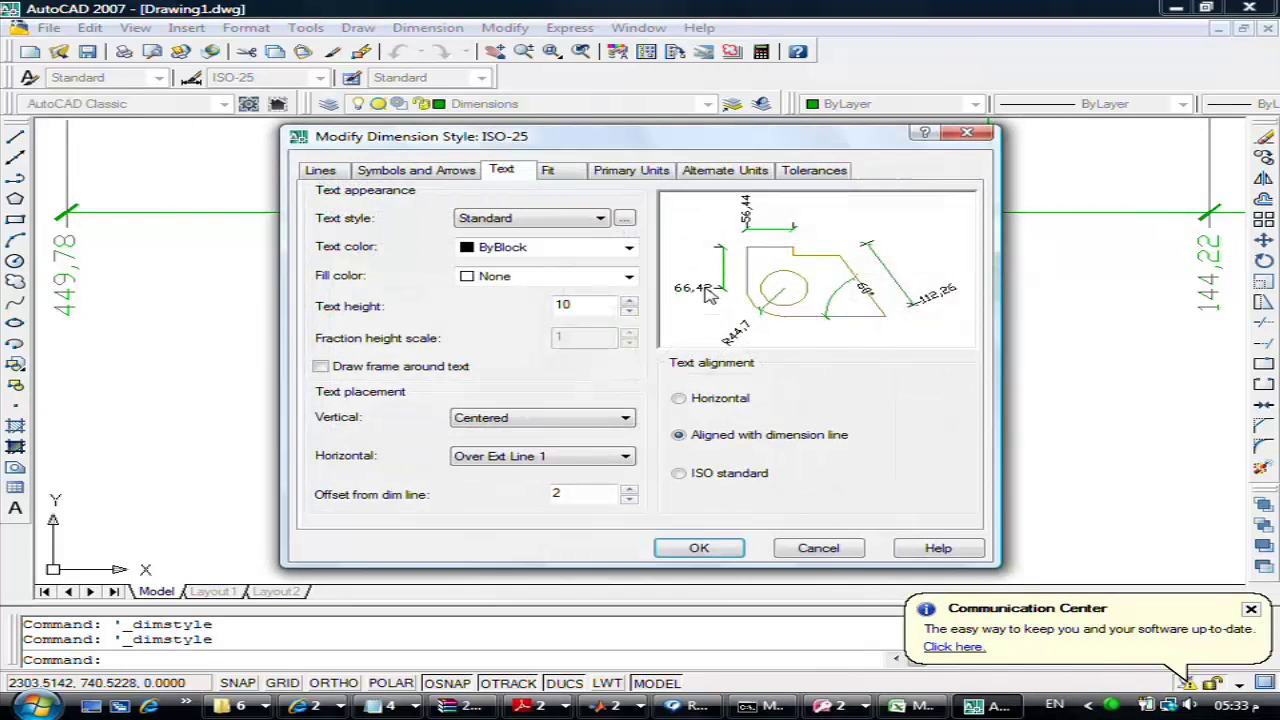
{"action": "left_click", "coordinate": [515, 456]}
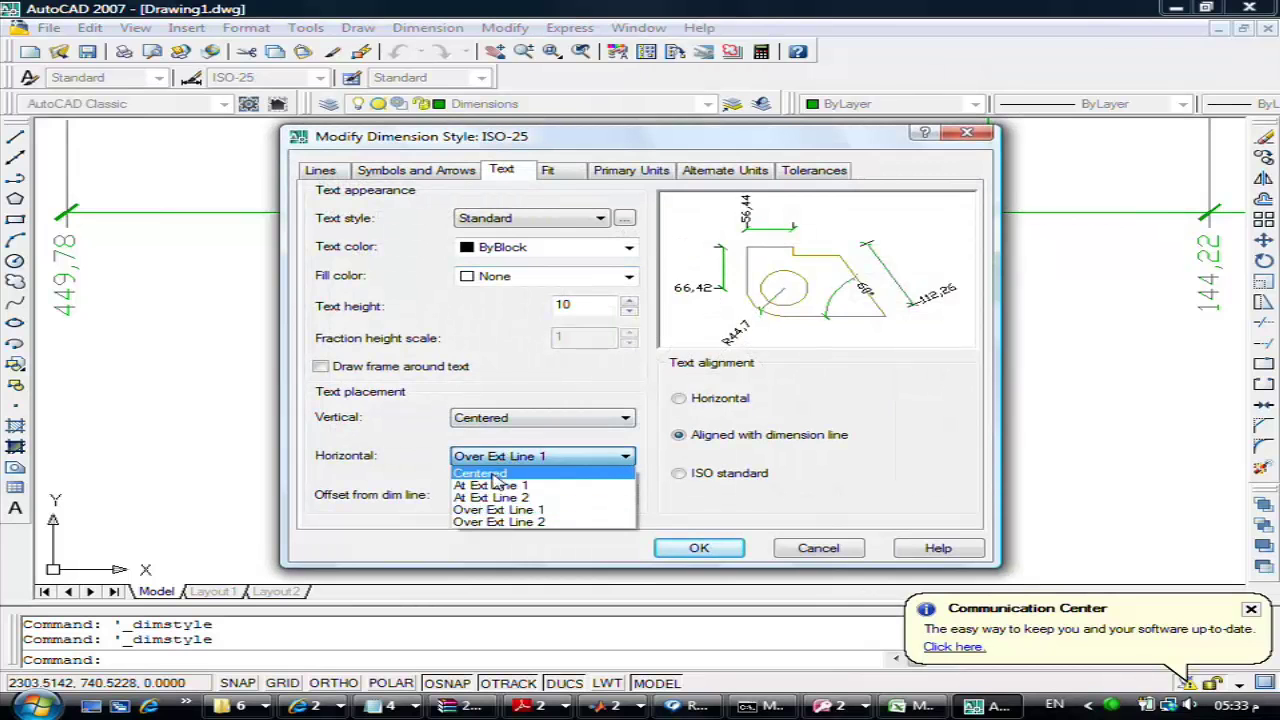
{"action": "left_click", "coordinate": [505, 470]}
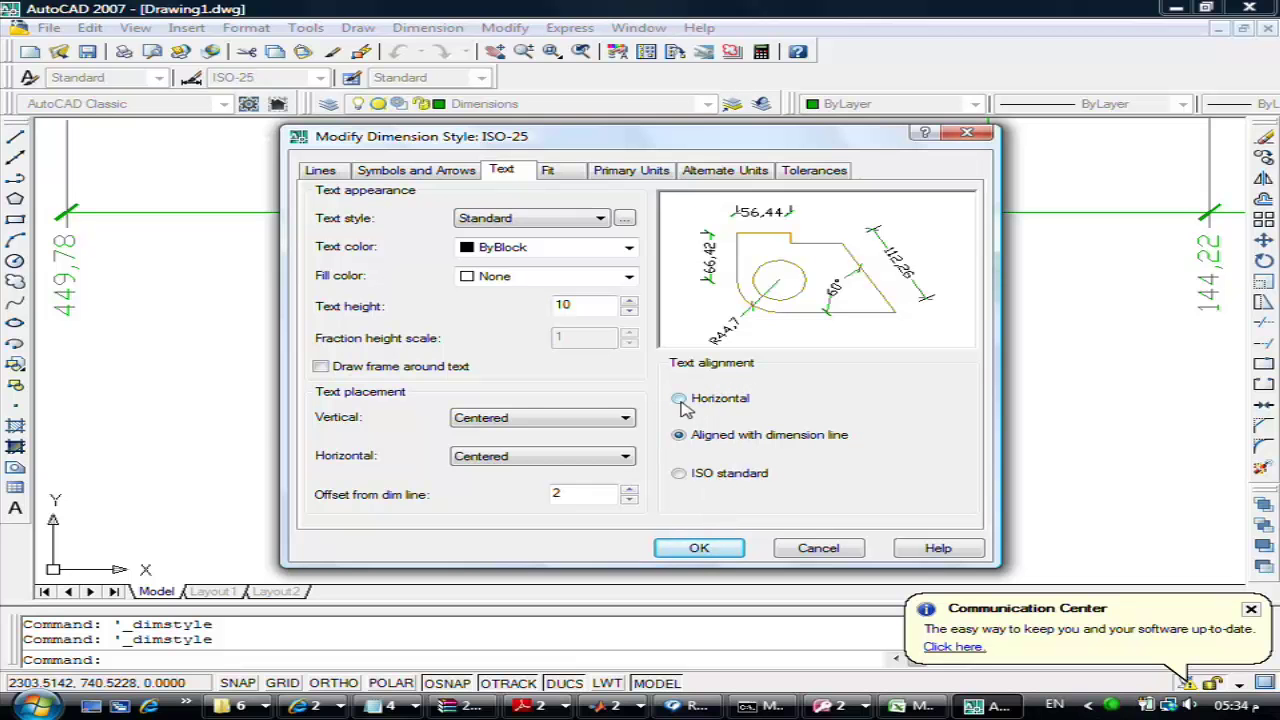
{"action": "left_click", "coordinate": [700, 549]}
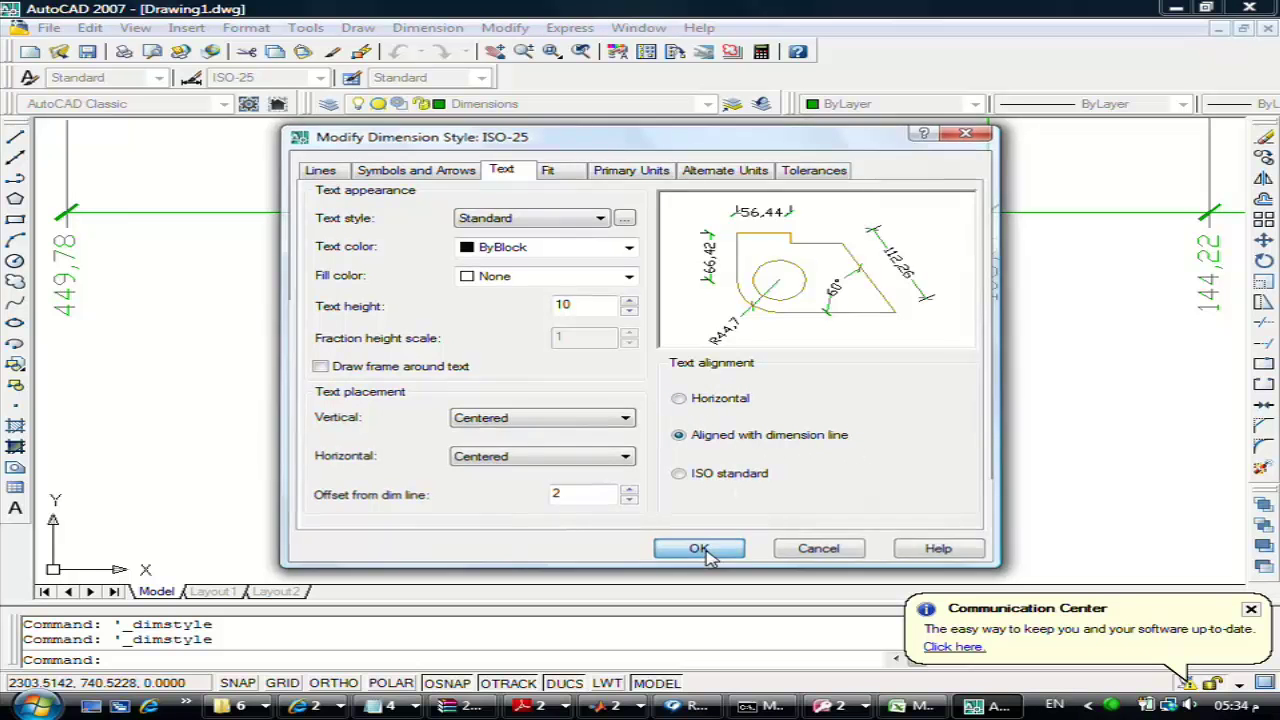
{"action": "left_click", "coordinate": [788, 494]}
{"action": "scroll", "coordinate": [840, 380], "scroll_direction": "down", "scroll_amount": 7}
{"action": "scroll", "coordinate": [849, 314], "scroll_direction": "up", "scroll_amount": 1}
{"action": "scroll", "coordinate": [849, 314], "scroll_direction": "up", "scroll_amount": 2}
Add a 287,97 aligned dimension along the shape's slanted right edge
{"action": "middle_click_drag", "start_coordinate": [891, 308], "coordinate": [716, 338]}
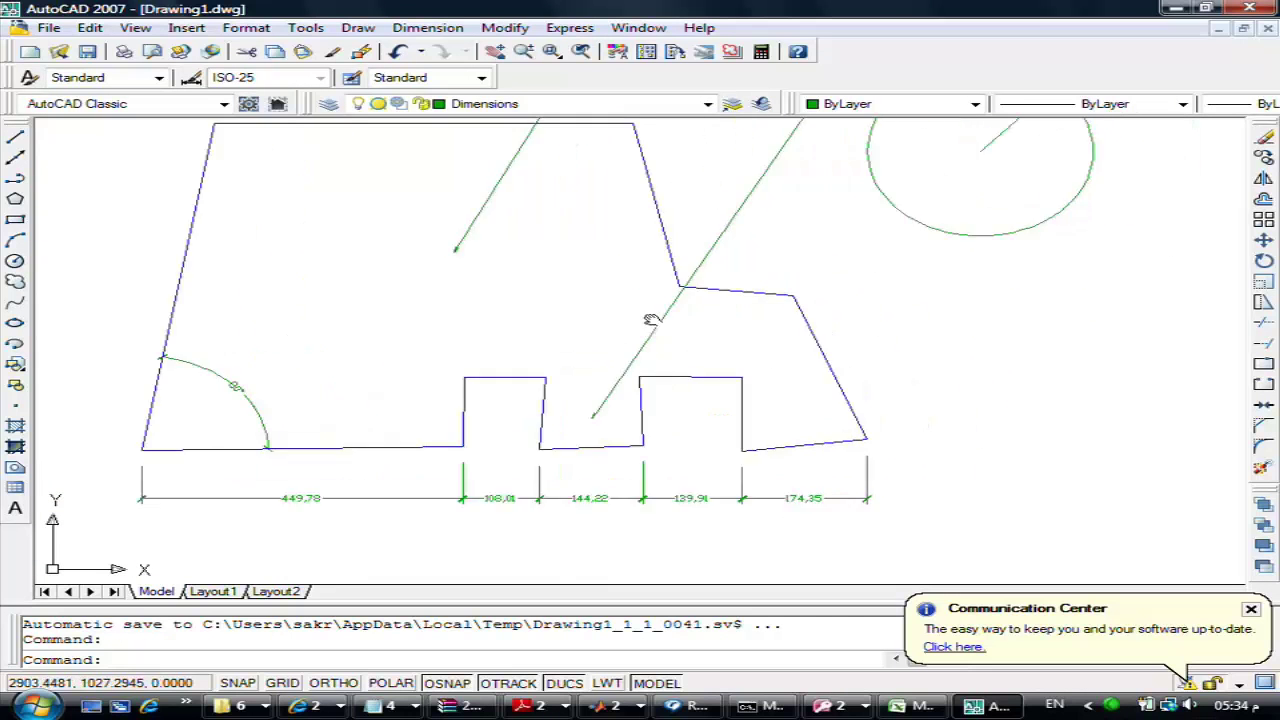
{"action": "left_click", "coordinate": [427, 27]}
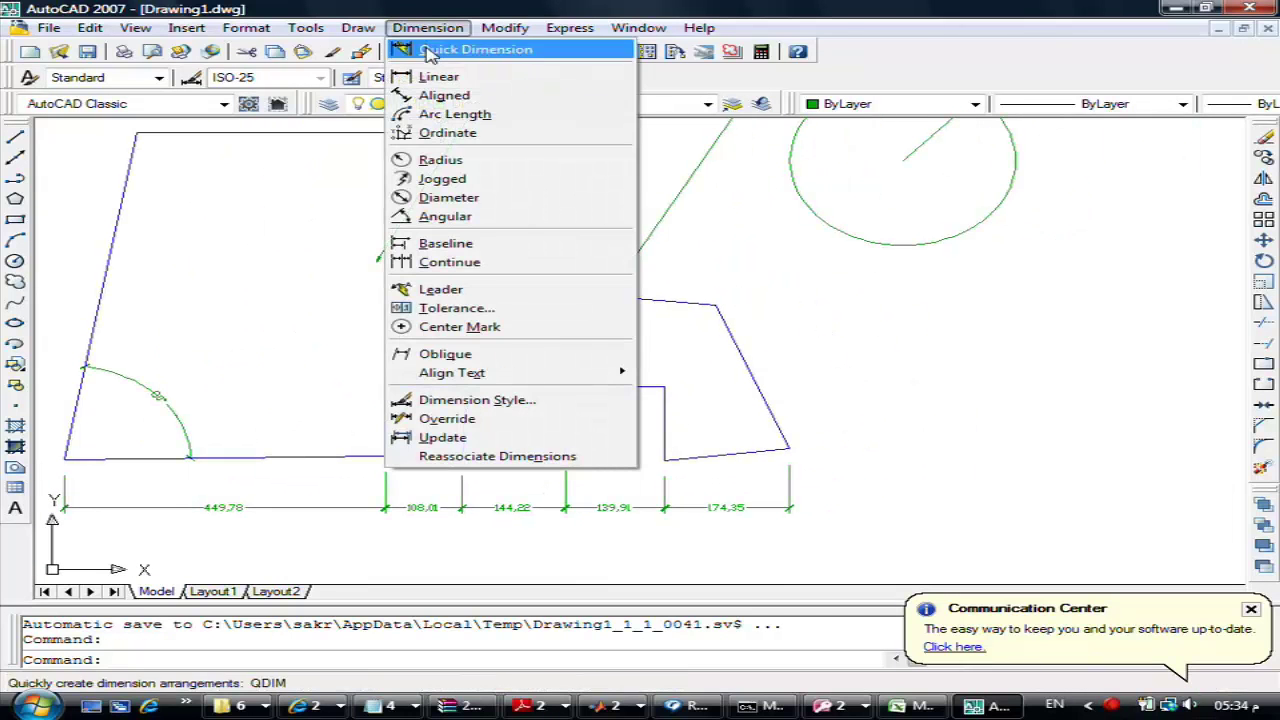
{"action": "left_click", "coordinate": [442, 96]}
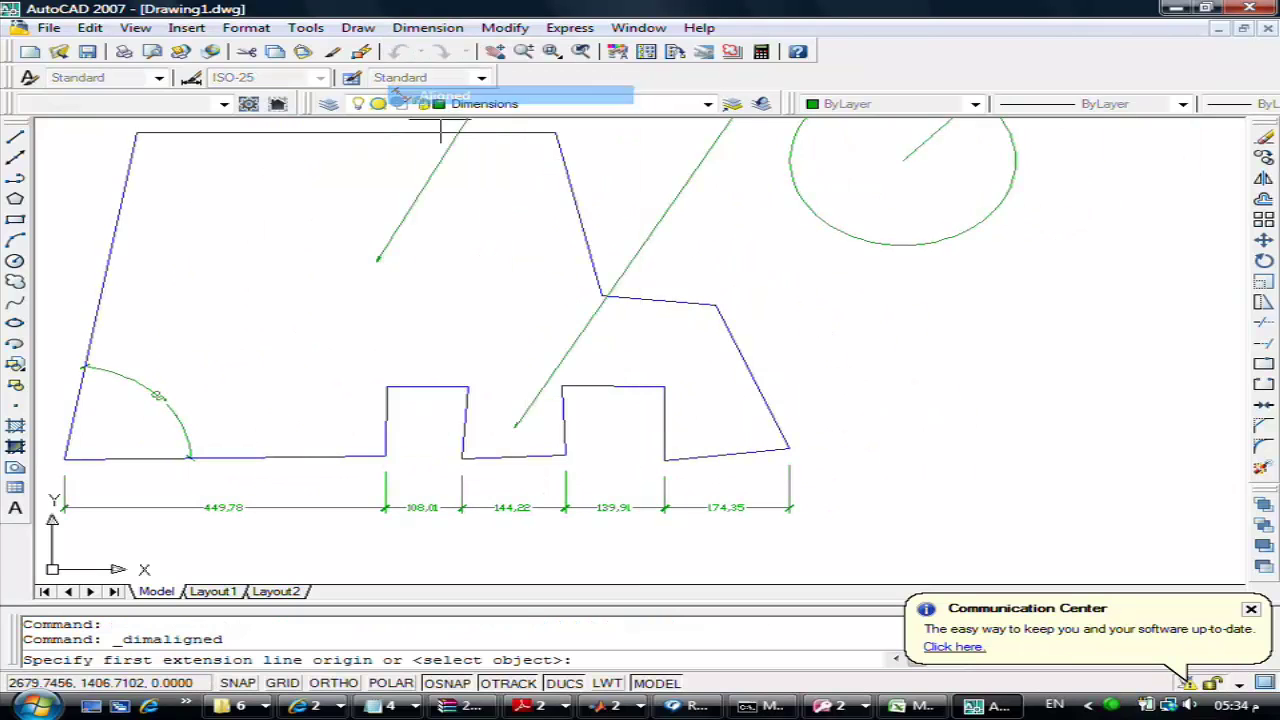
{"action": "left_click", "coordinate": [716, 304]}
{"action": "left_click", "coordinate": [789, 448]}
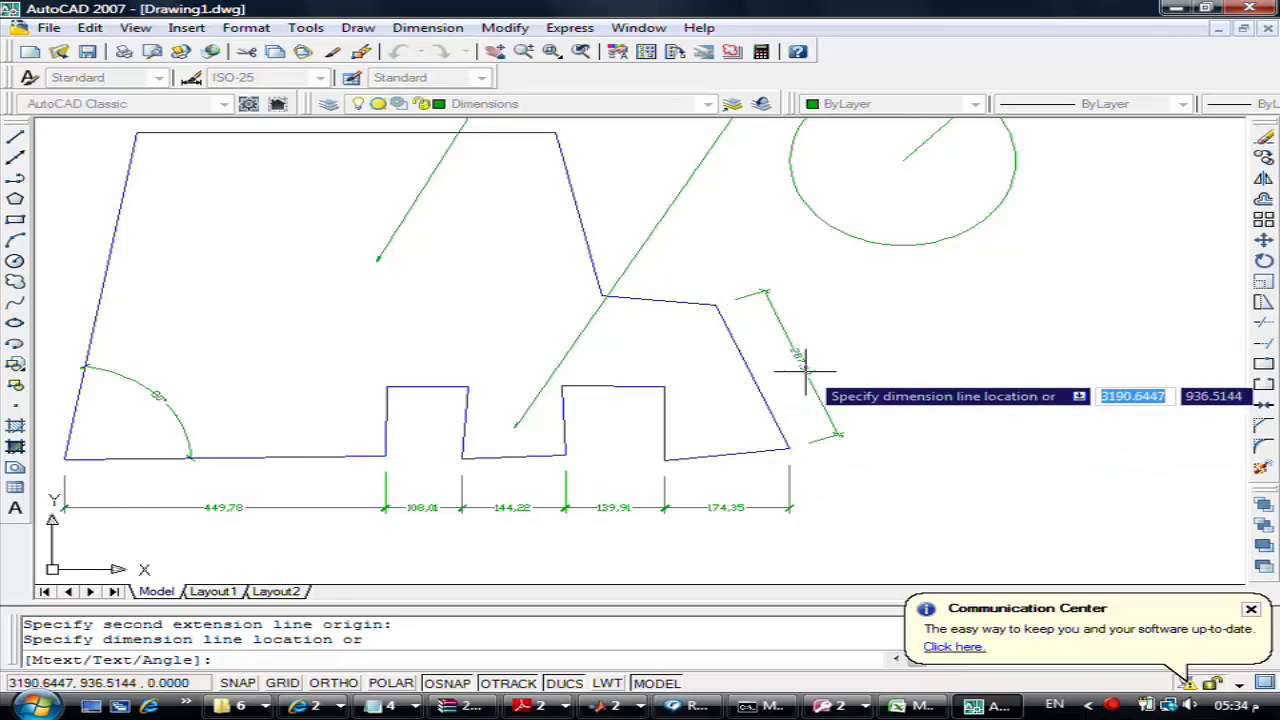
{"action": "left_click", "coordinate": [805, 363]}
Zoom and pan over to bring the floor plan into view
{"action": "scroll", "coordinate": [812, 392], "scroll_direction": "up", "scroll_amount": 3}
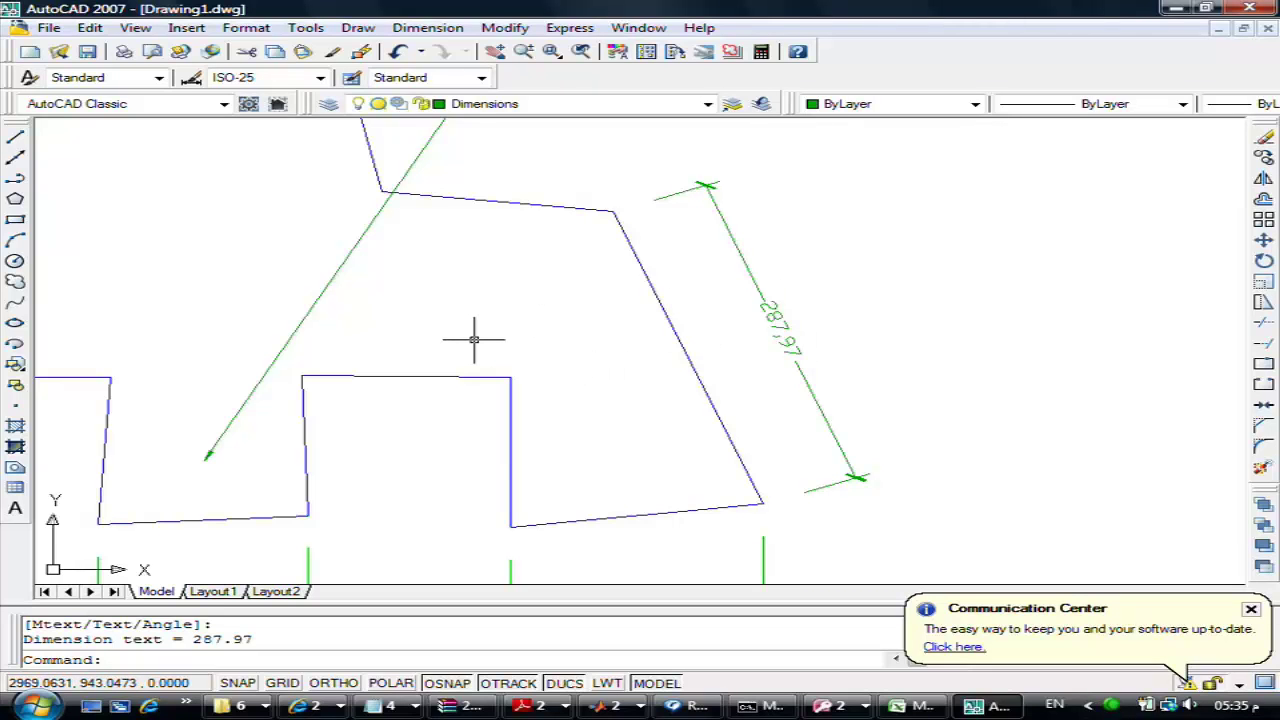
{"action": "scroll", "coordinate": [443, 323], "scroll_direction": "down", "scroll_amount": 3}
{"action": "scroll", "coordinate": [300, 420], "scroll_direction": "down", "scroll_amount": 2}
{"action": "middle_click_drag", "start_coordinate": [277, 437], "coordinate": [785, 330]}
{"action": "scroll", "coordinate": [263, 423], "scroll_direction": "up", "scroll_amount": 2}
{"action": "scroll", "coordinate": [429, 386], "scroll_direction": "up", "scroll_amount": 2}
{"action": "scroll", "coordinate": [429, 386], "scroll_direction": "up", "scroll_amount": 2}
{"action": "scroll", "coordinate": [471, 380], "scroll_direction": "down", "scroll_amount": 3}
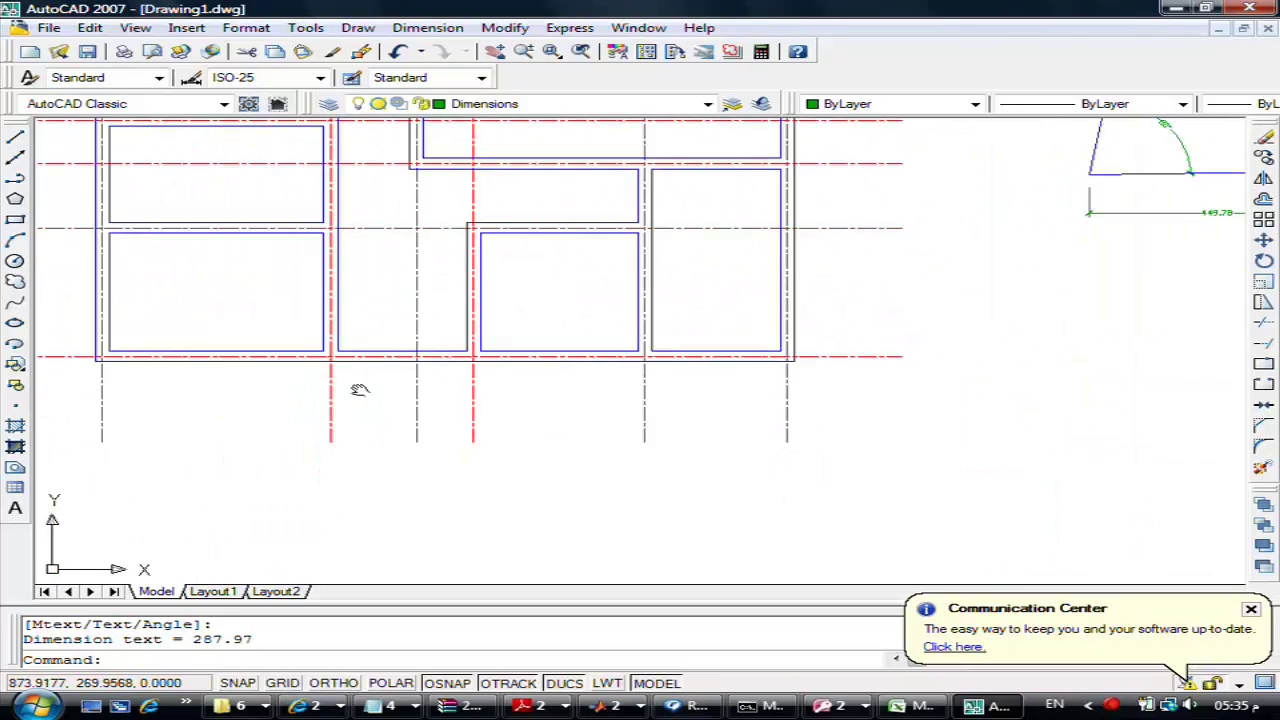
Place the first bottom linear dimension, 400, between the two leftmost axes
{"action": "scroll", "coordinate": [357, 380], "scroll_direction": "down", "scroll_amount": 2}
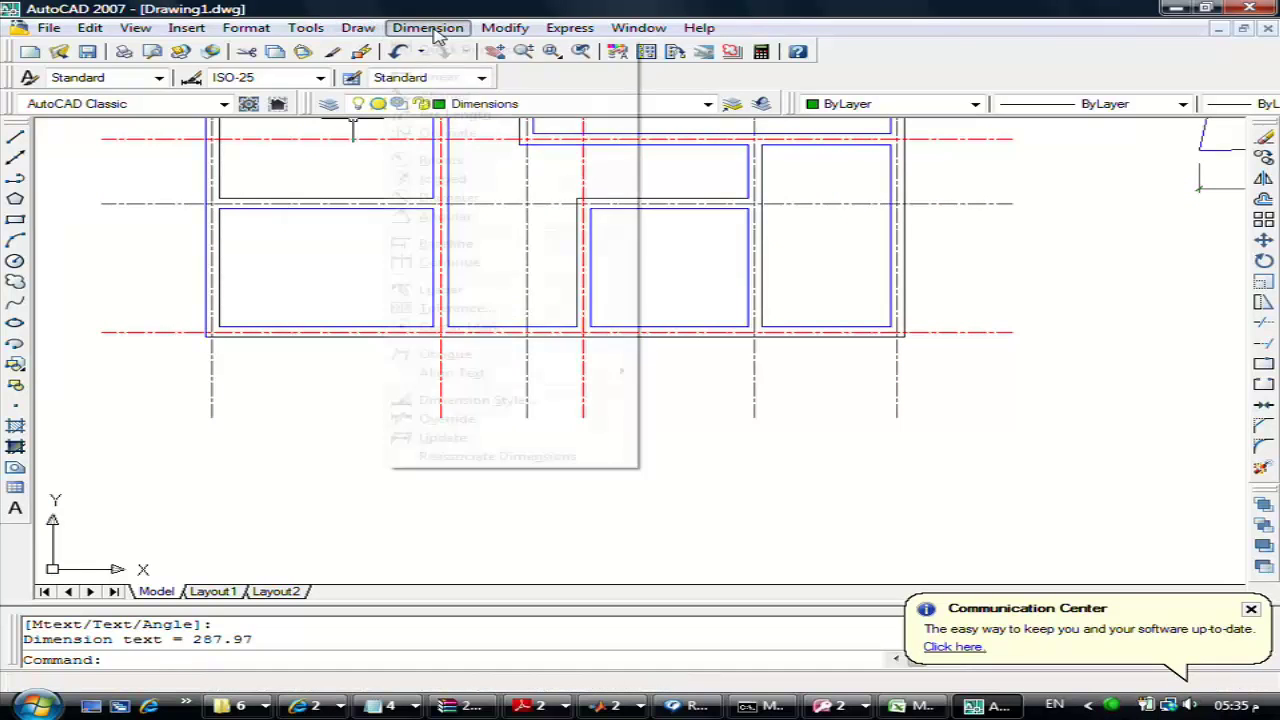
{"action": "left_click", "coordinate": [428, 27]}
{"action": "left_click", "coordinate": [436, 77]}
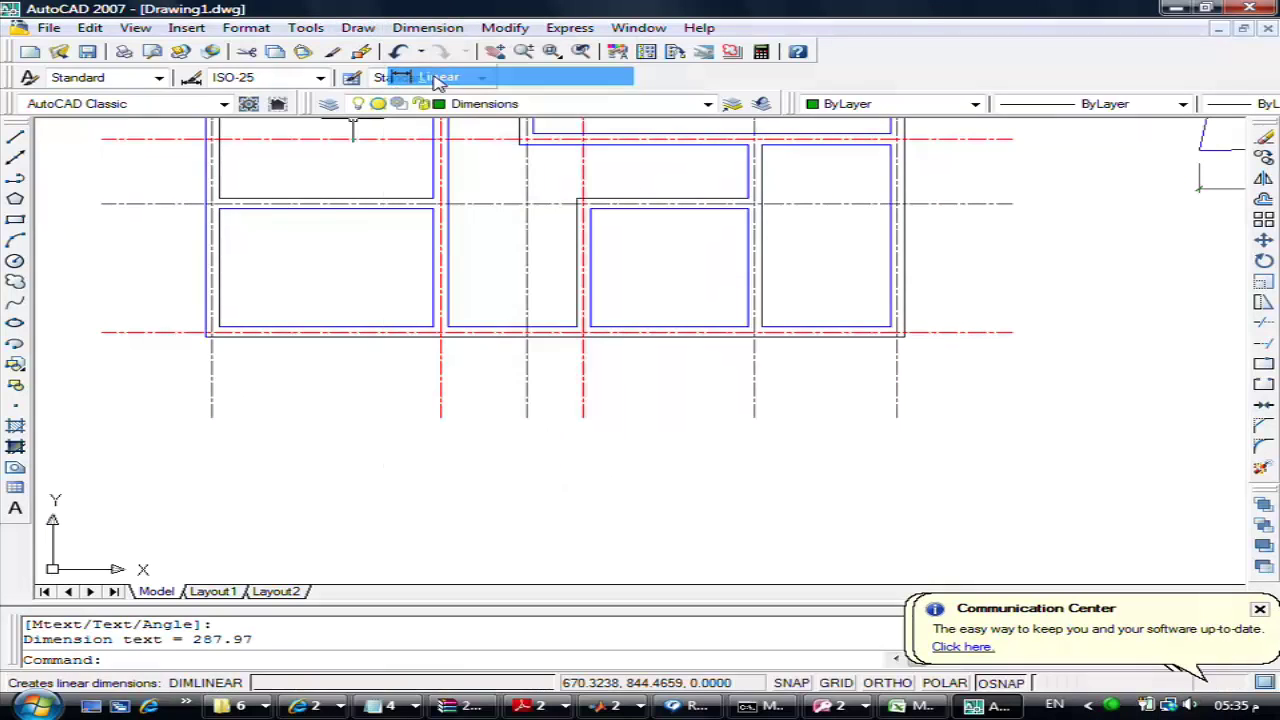
{"action": "scroll", "coordinate": [191, 366], "scroll_direction": "up", "scroll_amount": 2}
{"action": "scroll", "coordinate": [214, 328], "scroll_direction": "up", "scroll_amount": 2}
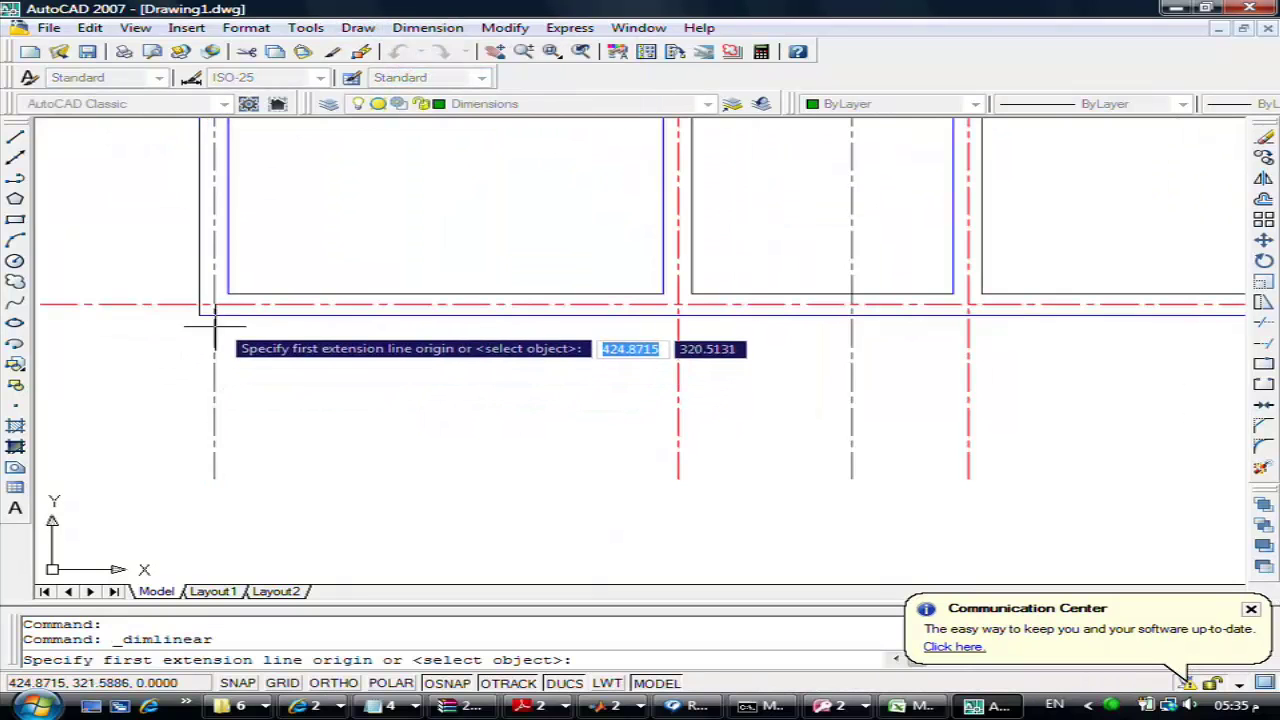
{"action": "left_click", "coordinate": [212, 315]}
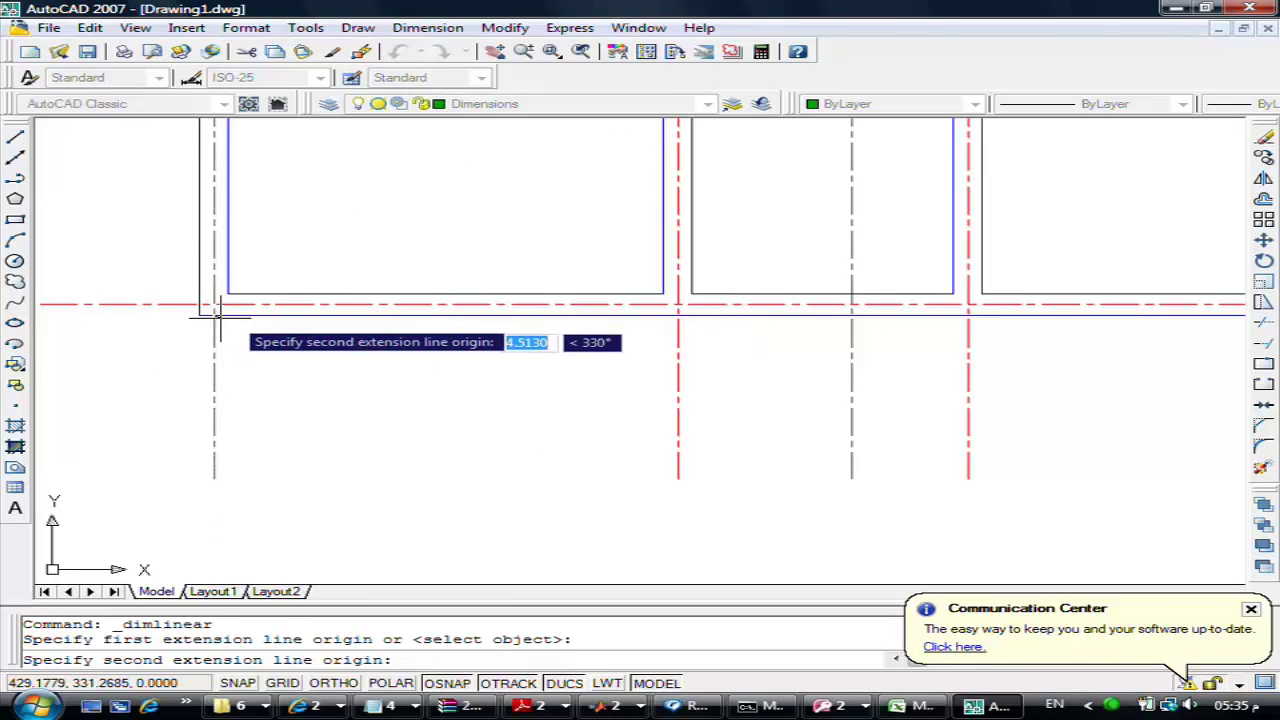
{"action": "left_click", "coordinate": [678, 315]}
{"action": "left_click", "coordinate": [533, 382]}
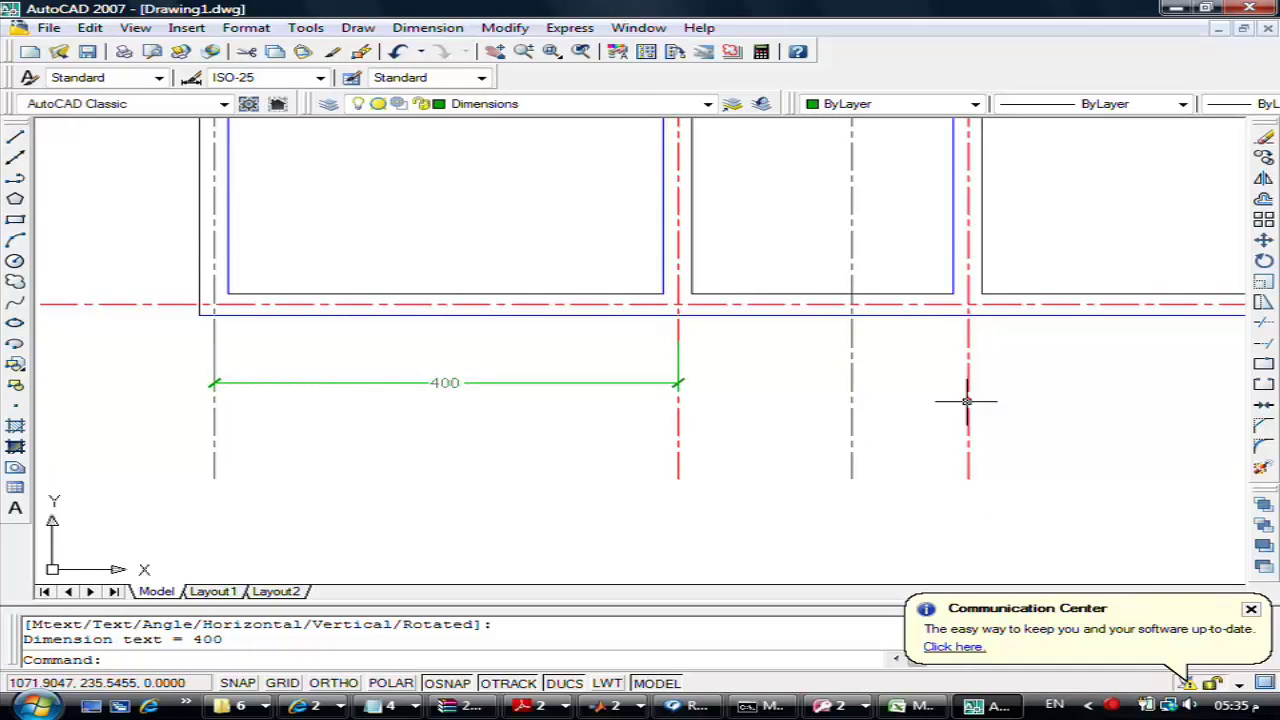
Continue the chain across the remaining axes with 150, 100, 300, 250 and 12.5
{"action": "left_click", "coordinate": [427, 27]}
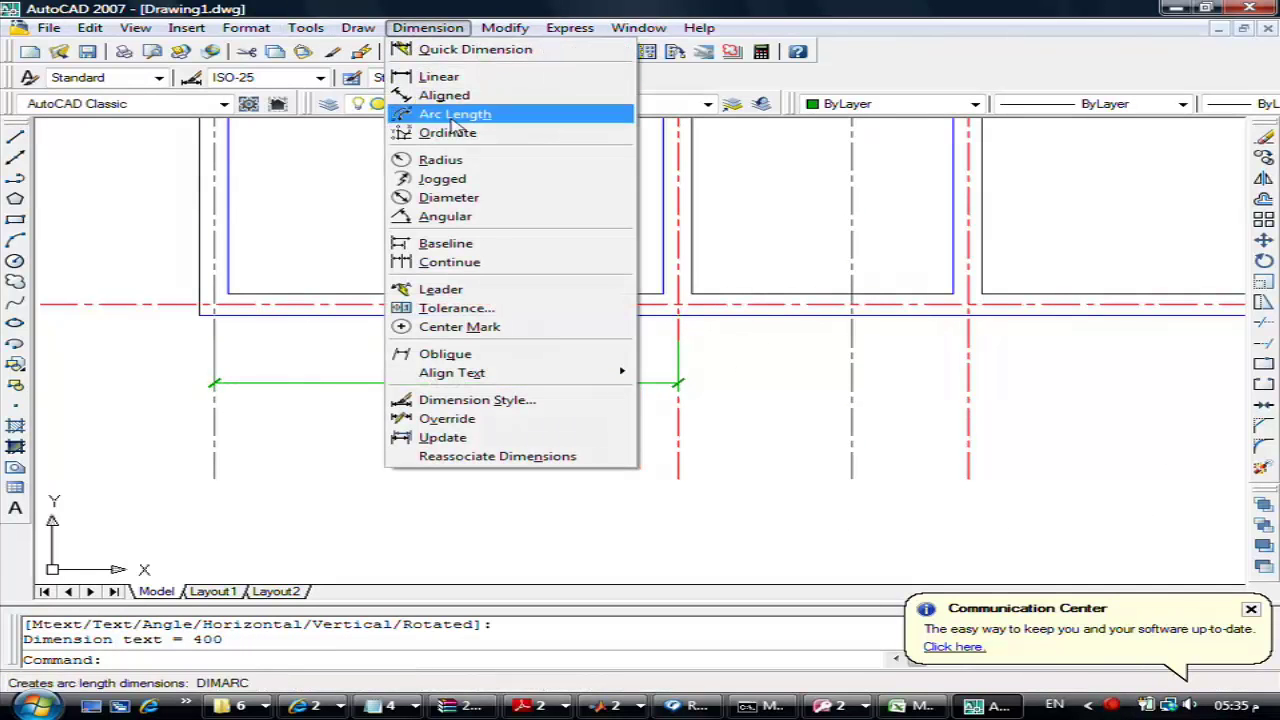
{"action": "left_click", "coordinate": [500, 262]}
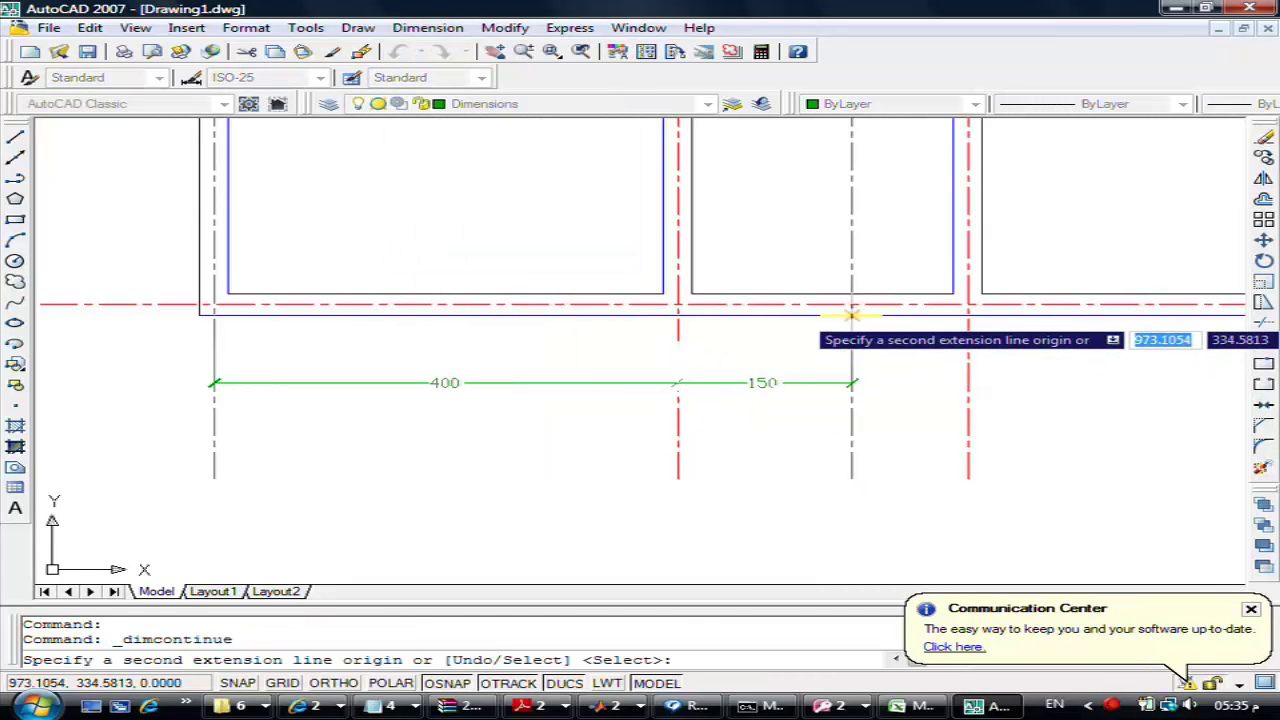
{"action": "left_click", "coordinate": [855, 316]}
{"action": "left_click", "coordinate": [969, 310]}
{"action": "mouse_move", "coordinate": [1010, 365]}
{"action": "middle_mouse_down"}
{"action": "mouse_move", "coordinate": [646, 406]}
{"action": "mouse_move", "coordinate": [654, 366]}
{"action": "middle_mouse_up"}
{"action": "left_click", "coordinate": [849, 330]}
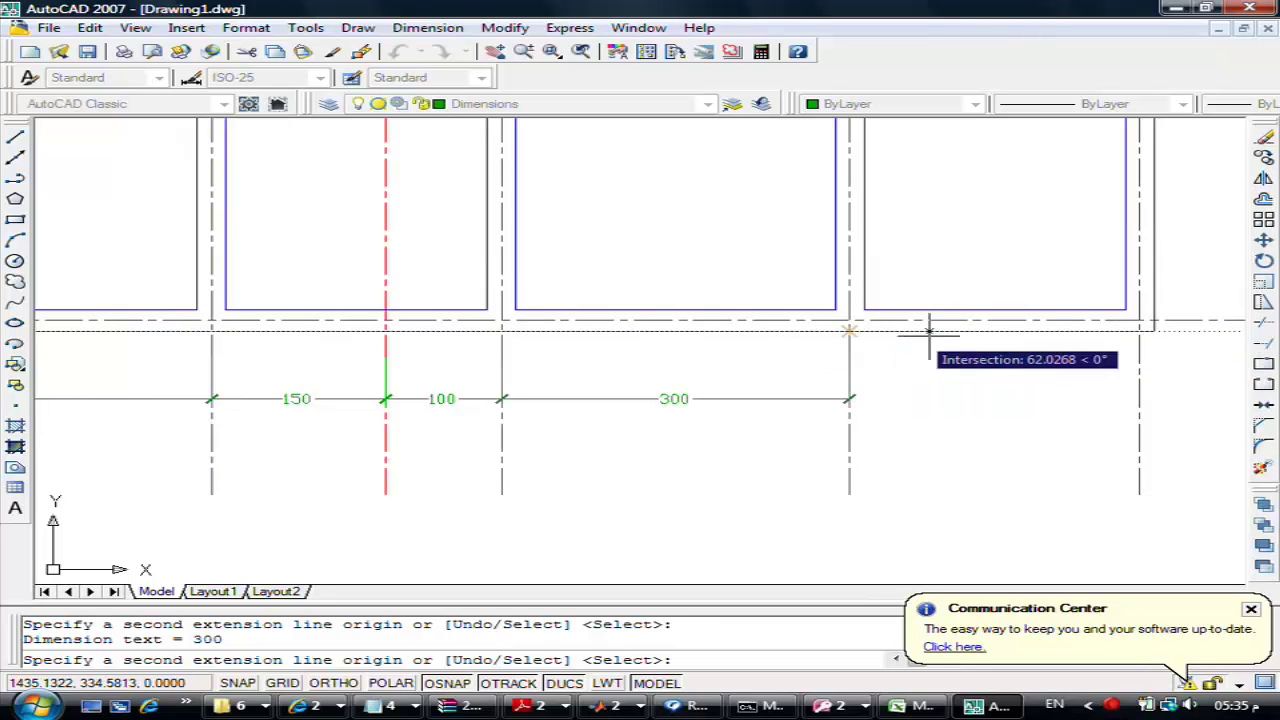
{"action": "left_click", "coordinate": [1139, 330]}
{"action": "left_click", "coordinate": [1154, 330]}
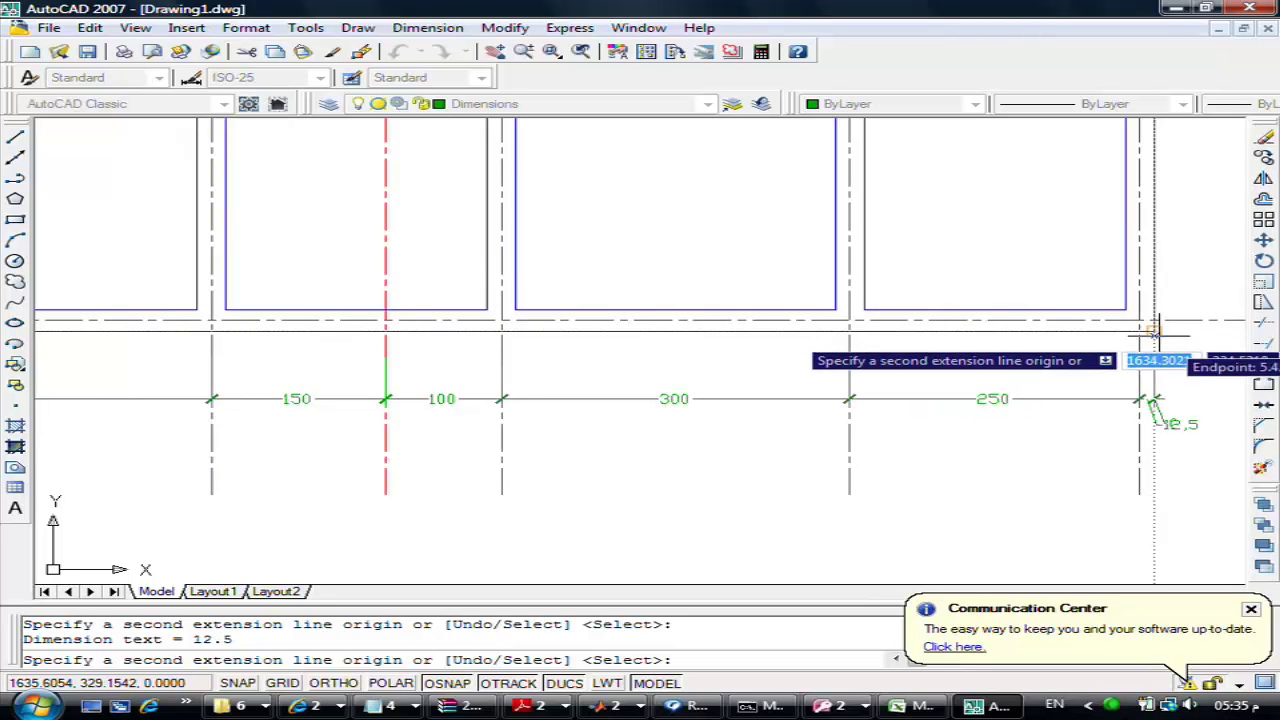
{"action": "key", "text": "Escape"}
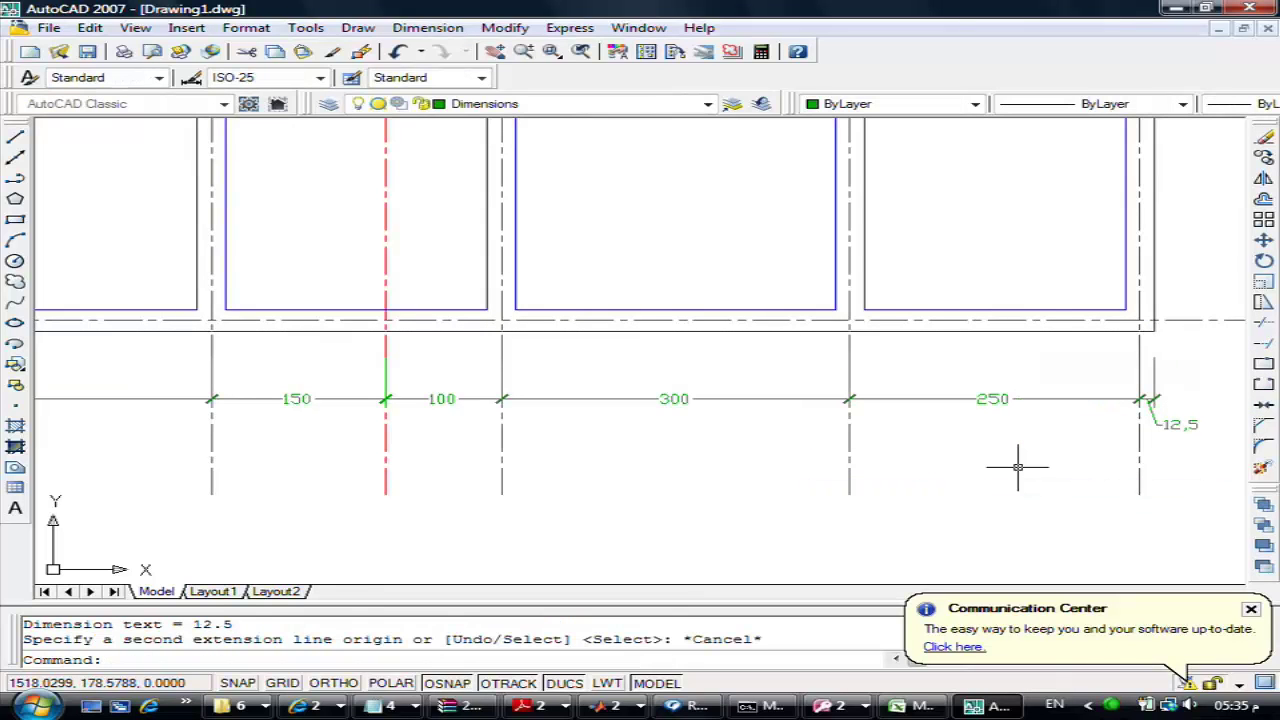
{"action": "scroll", "coordinate": [480, 340], "scroll_direction": "down", "scroll_amount": 1}
{"action": "scroll", "coordinate": [449, 320], "scroll_direction": "down", "scroll_amount": 1}
{"action": "middle_click_drag", "start_coordinate": [529, 363], "coordinate": [530, 382]}
{"action": "left_click", "coordinate": [237, 185]}
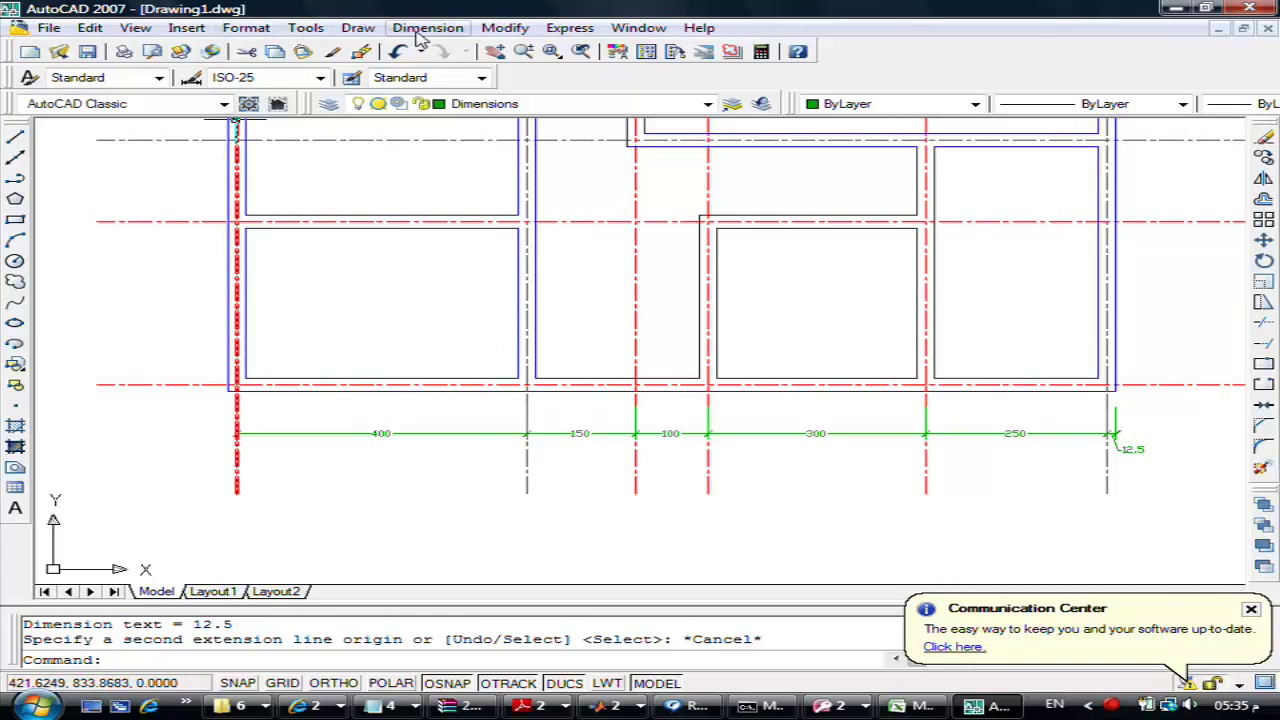
Add an overall 1225 linear dimension from the lower-left to the lower-right corner, below the chain
{"action": "left_click", "coordinate": [427, 28]}
{"action": "left_click", "coordinate": [427, 78]}
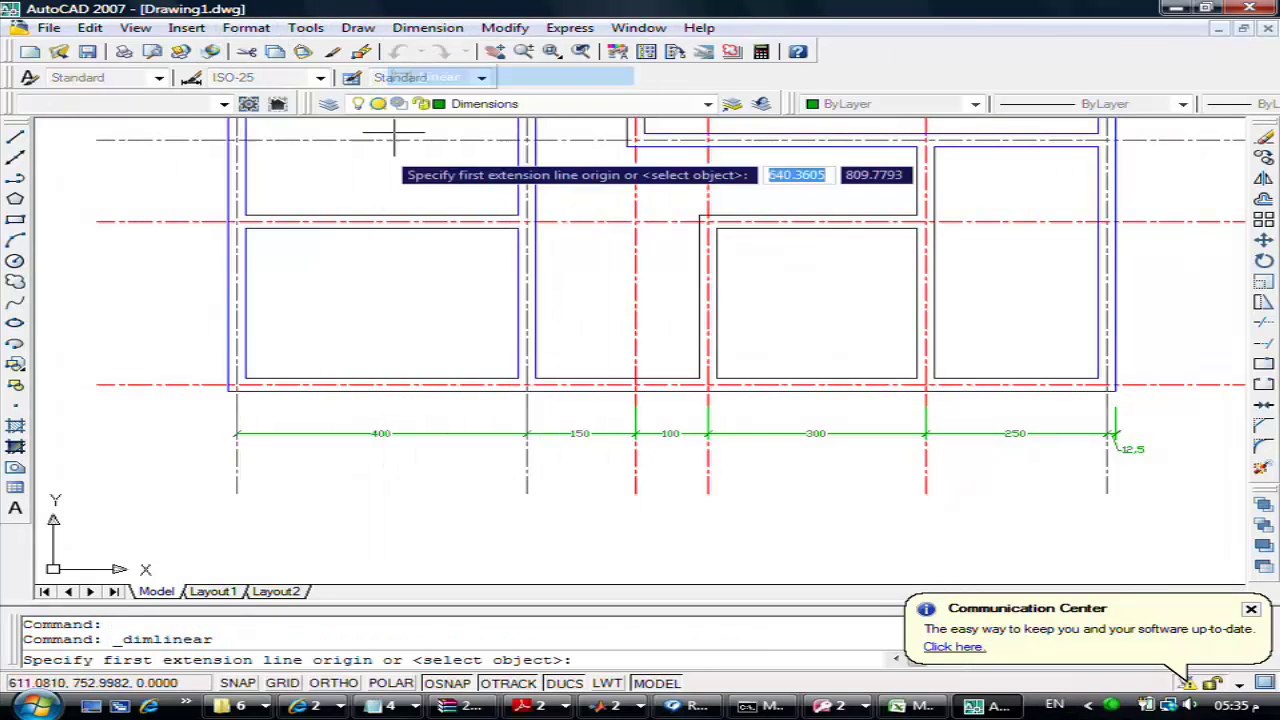
{"action": "left_click", "coordinate": [228, 388]}
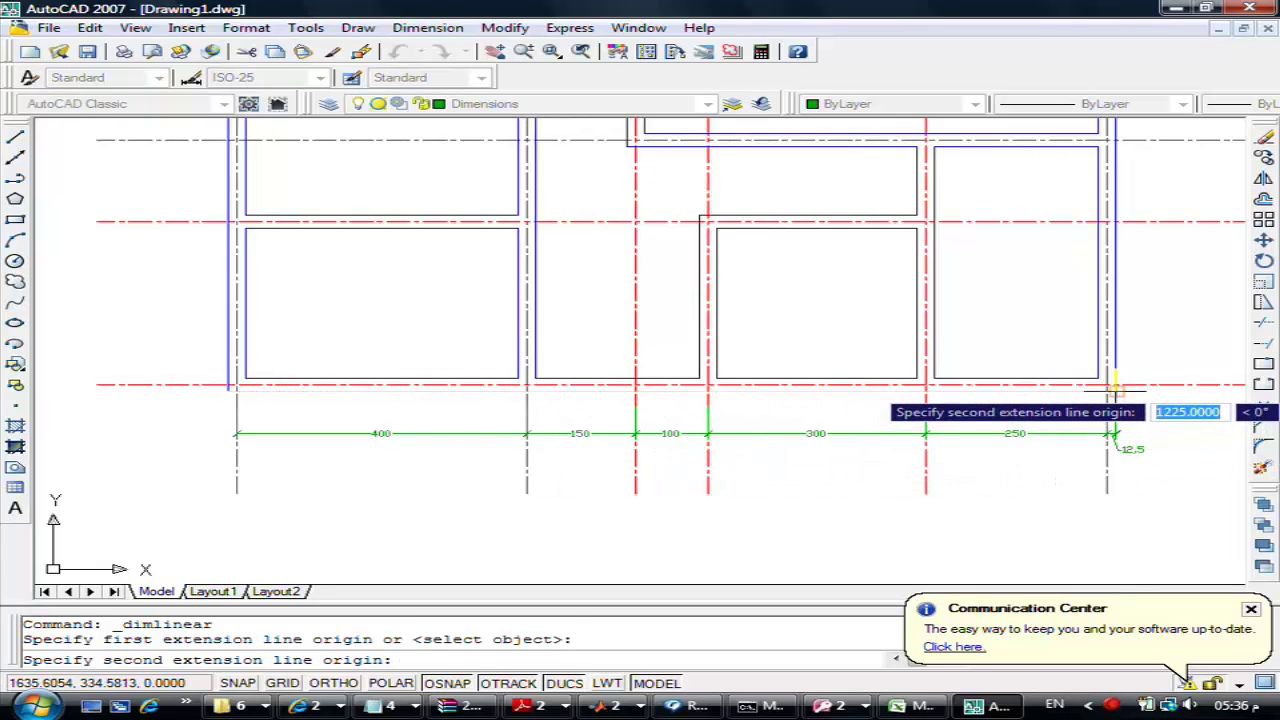
{"action": "left_click", "coordinate": [1114, 388]}
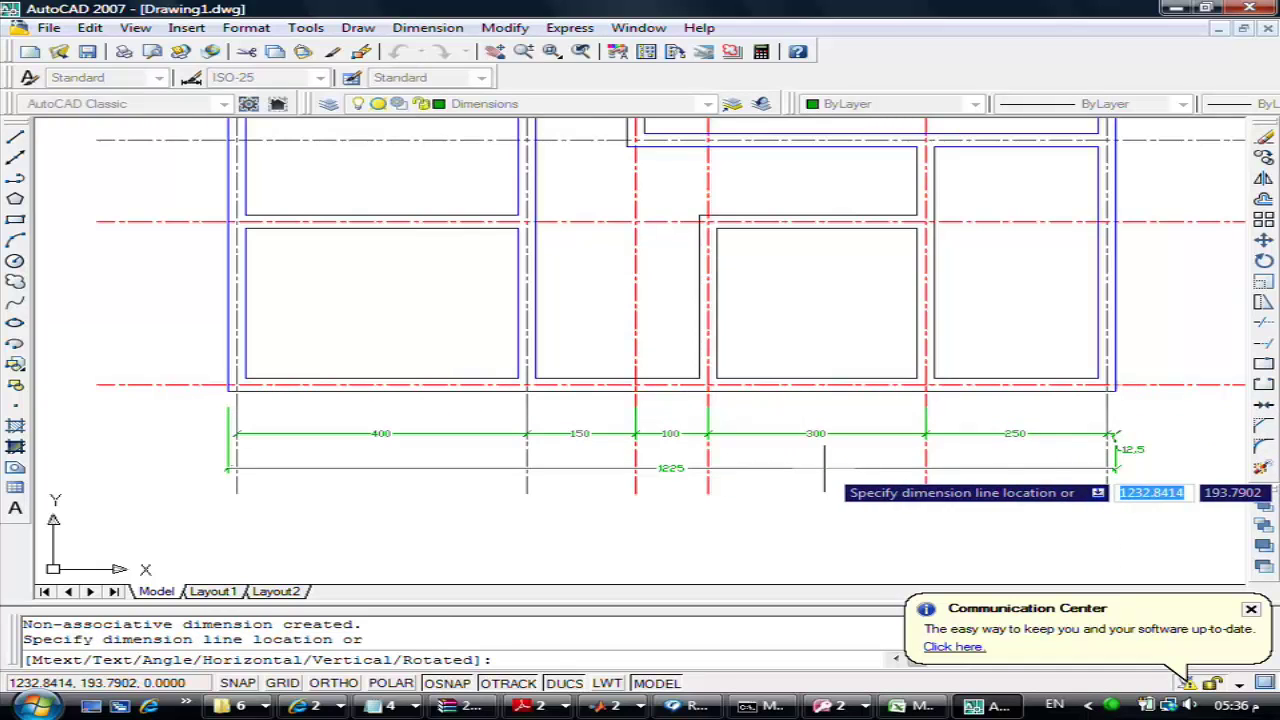
{"action": "left_click", "coordinate": [824, 468]}
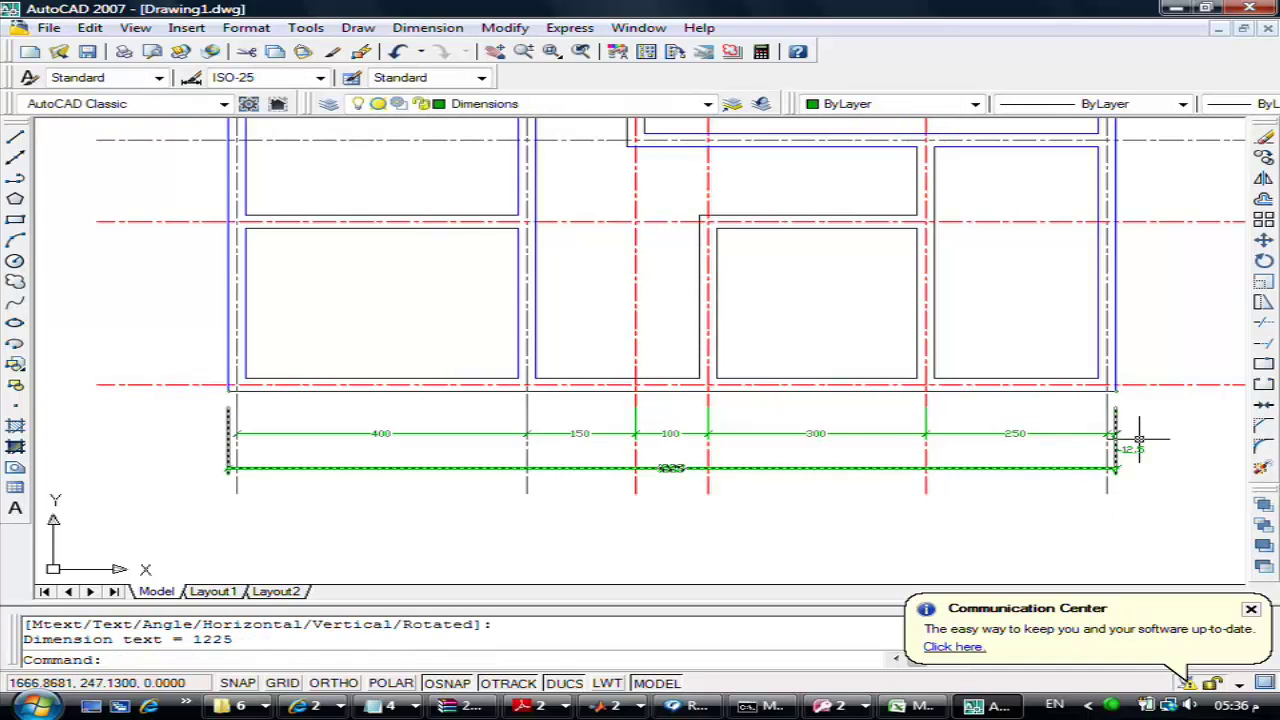
Add a vertical 12.5 dimension at the plan's lower-right corner
{"action": "middle_click_drag", "start_coordinate": [1124, 458], "coordinate": [780, 516]}
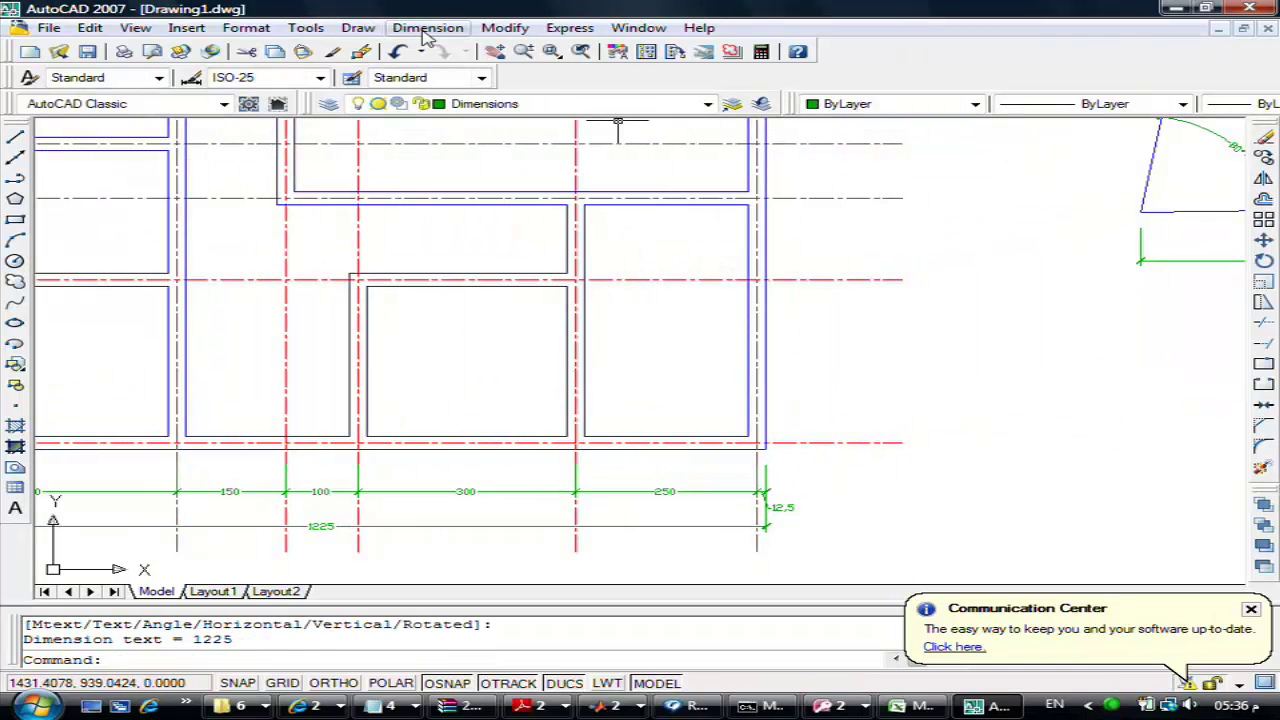
{"action": "left_click", "coordinate": [418, 30]}
{"action": "left_click", "coordinate": [437, 77]}
{"action": "scroll", "coordinate": [760, 440], "scroll_direction": "up", "scroll_amount": 3}
{"action": "scroll", "coordinate": [771, 449], "scroll_direction": "up", "scroll_amount": 2}
{"action": "left_click", "coordinate": [730, 456]}
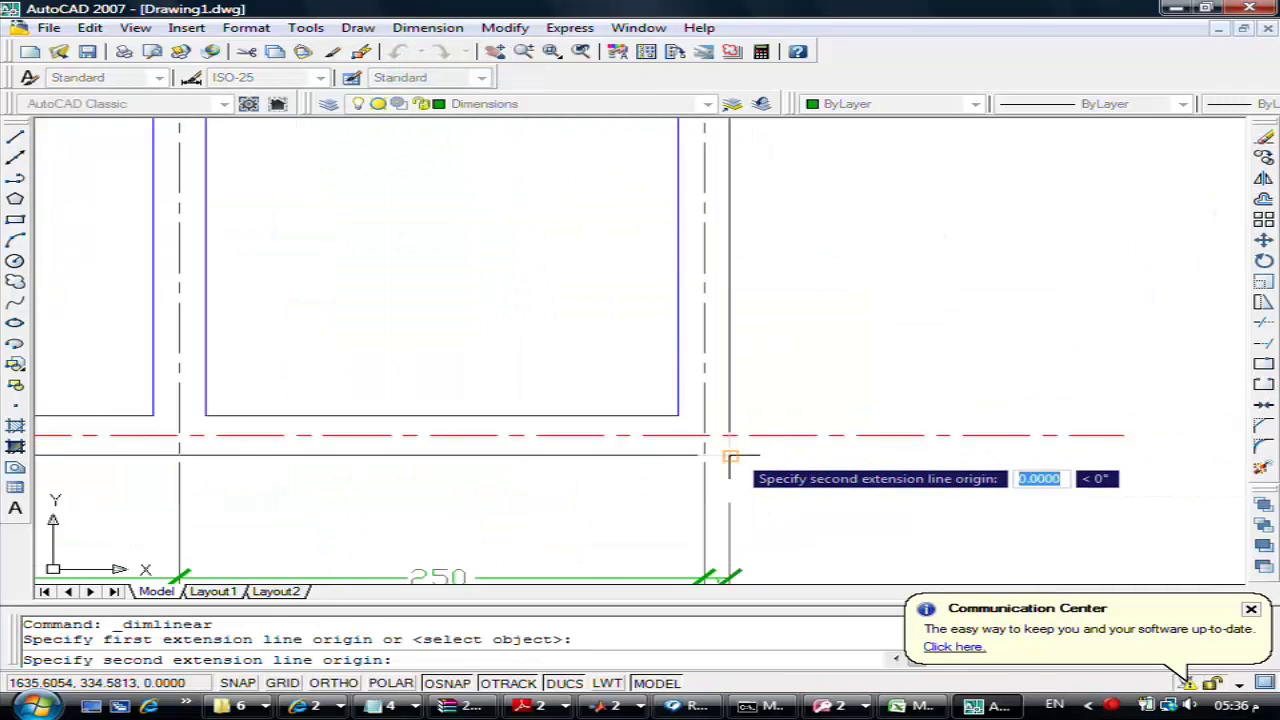
{"action": "left_click", "coordinate": [729, 435]}
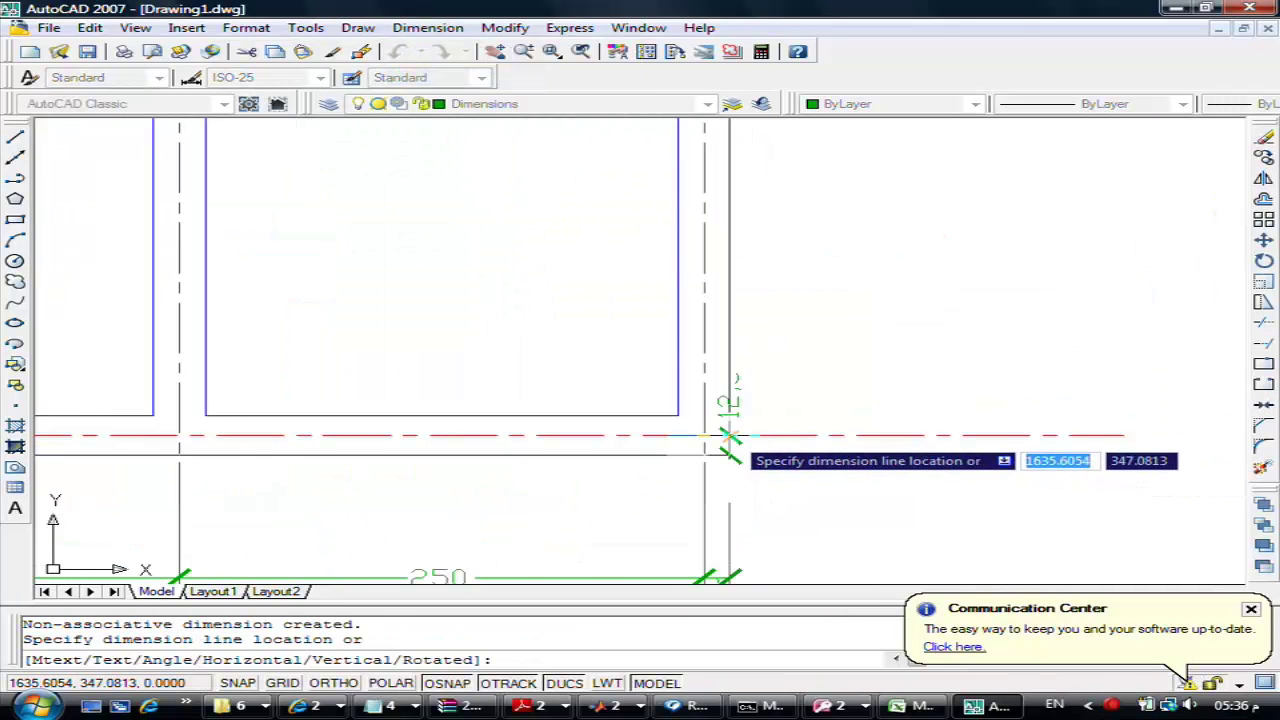
{"action": "left_click", "coordinate": [798, 422]}
{"action": "left_click", "coordinate": [420, 33]}
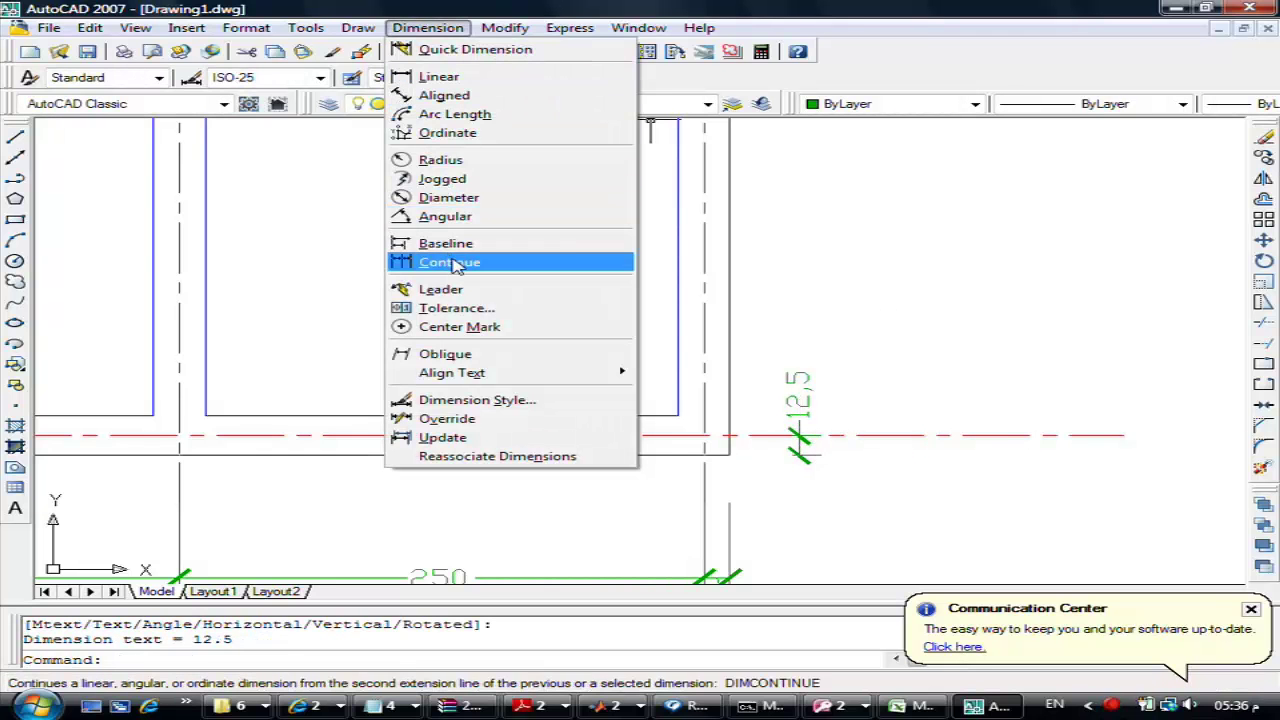
Continue a vertical chain up the right side: 300, 150, 100, 200 and 12.5
{"action": "left_click", "coordinate": [452, 263]}
{"action": "scroll", "coordinate": [694, 289], "scroll_direction": "up", "scroll_amount": 2}
{"action": "scroll", "coordinate": [660, 400], "scroll_direction": "up", "scroll_amount": 2}
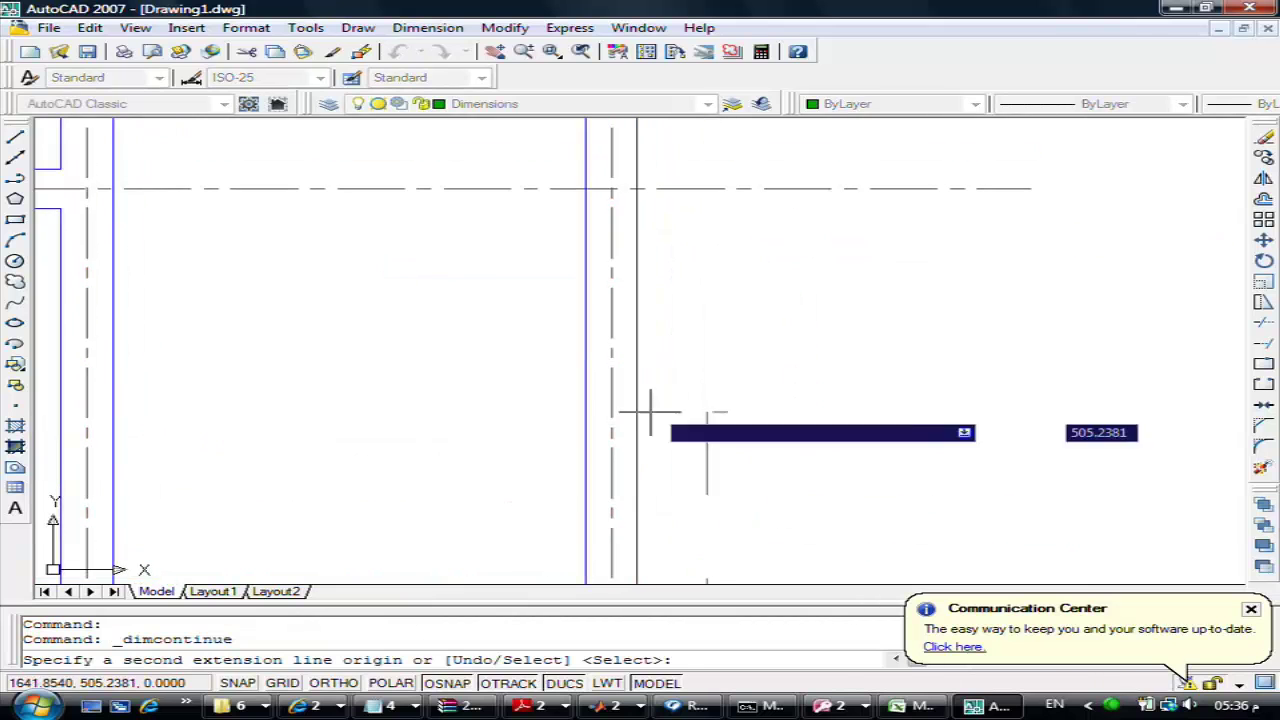
{"action": "left_click", "coordinate": [637, 186]}
{"action": "middle_click_drag", "start_coordinate": [640, 182], "coordinate": [630, 462]}
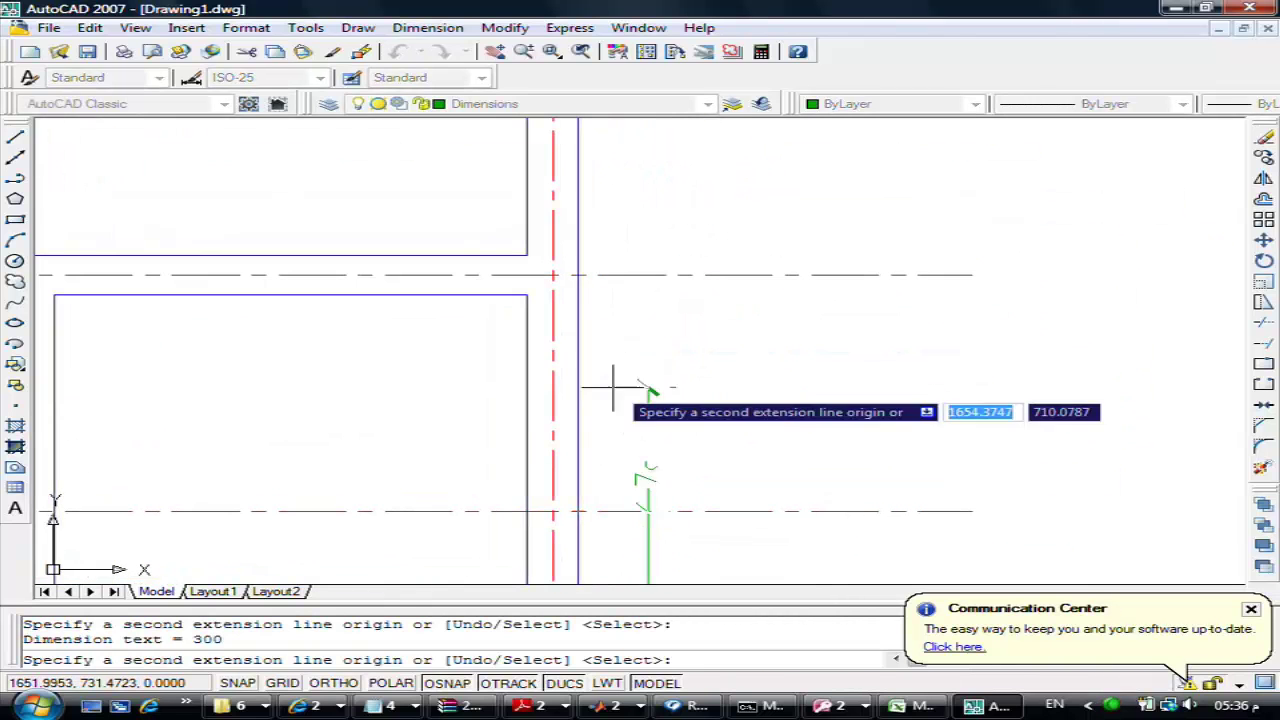
{"action": "left_click", "coordinate": [577, 277]}
{"action": "scroll", "coordinate": [577, 277], "scroll_direction": "up", "scroll_amount": 2}
{"action": "scroll", "coordinate": [571, 349], "scroll_direction": "up", "scroll_amount": 2}
{"action": "scroll", "coordinate": [543, 434], "scroll_direction": "down", "scroll_amount": 2}
{"action": "left_click", "coordinate": [580, 463]}
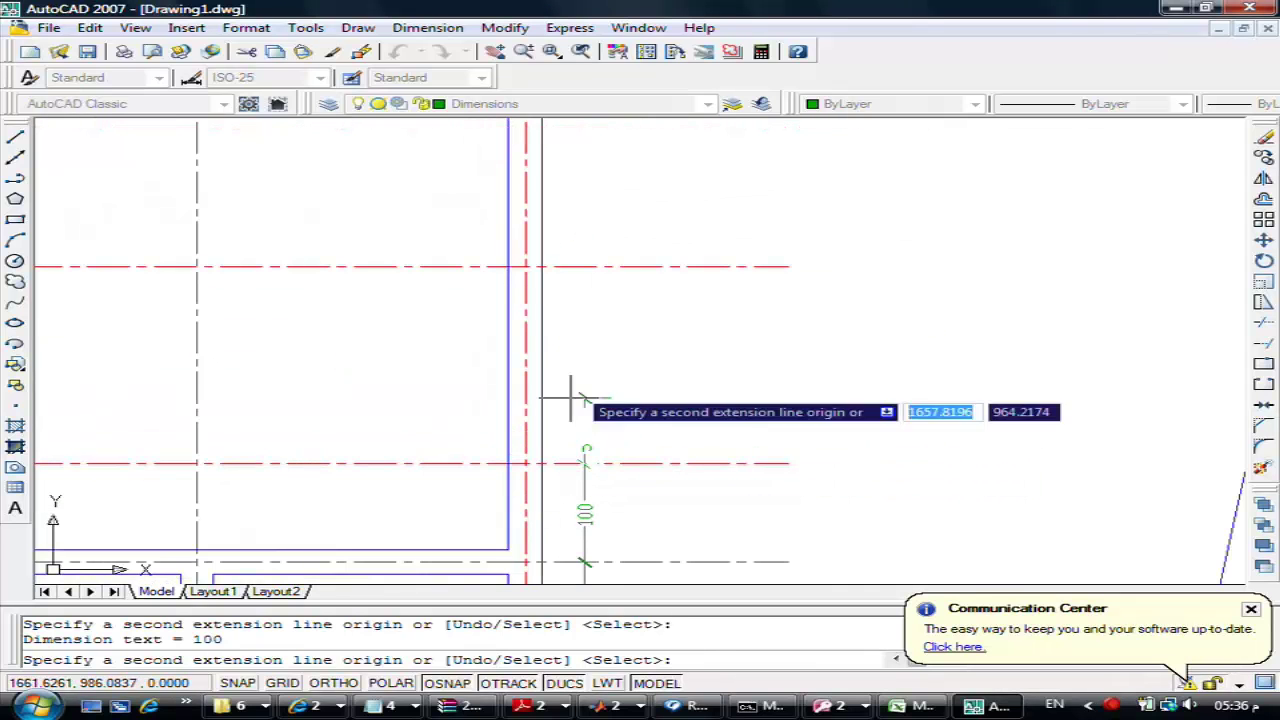
{"action": "left_click", "coordinate": [583, 266]}
{"action": "middle_click_drag", "start_coordinate": [580, 220], "coordinate": [528, 523]}
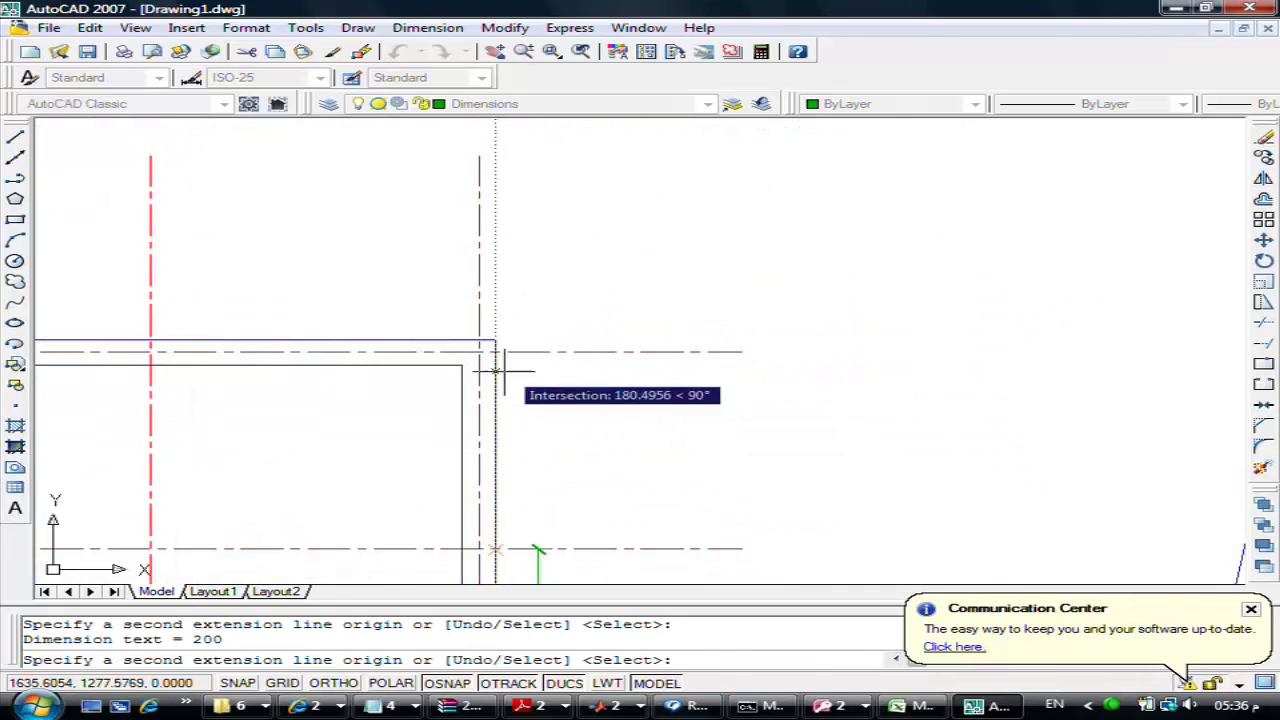
{"action": "left_click", "coordinate": [494, 340]}
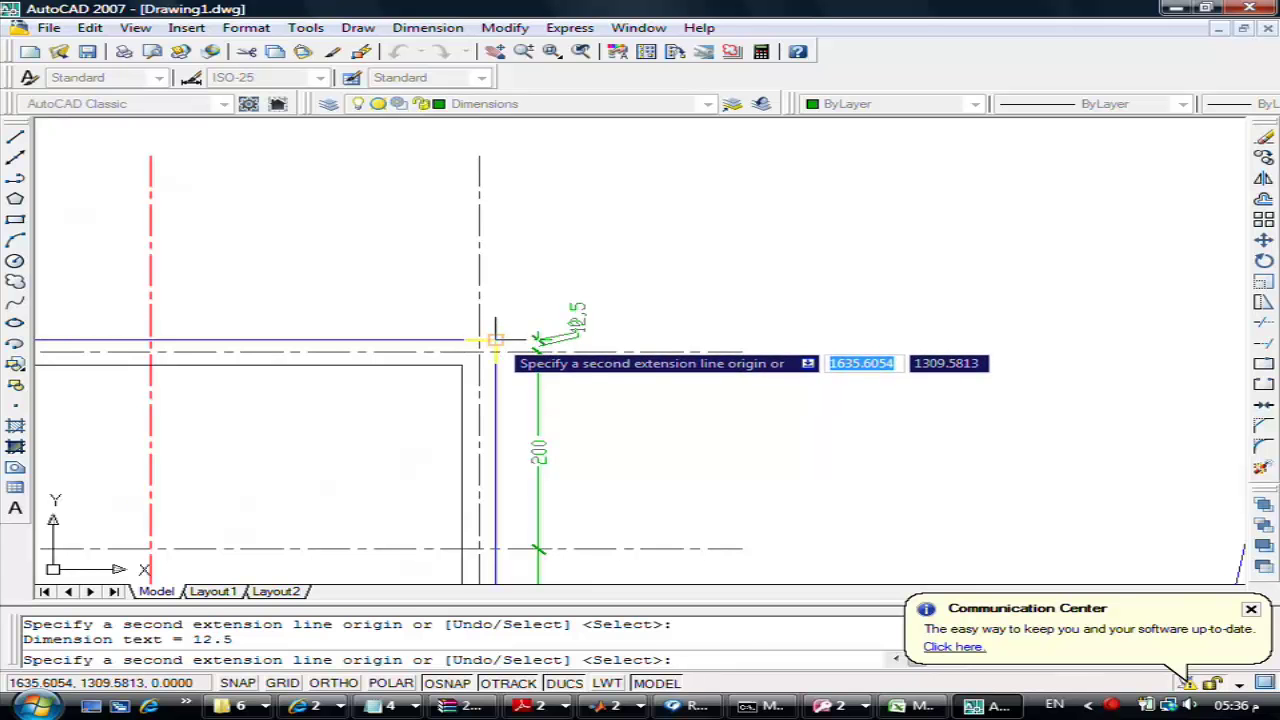
{"action": "key", "text": "Escape"}
{"action": "scroll", "coordinate": [511, 340], "scroll_direction": "down", "scroll_amount": 2}
{"action": "scroll", "coordinate": [511, 340], "scroll_direction": "down", "scroll_amount": 3}
{"action": "middle_click_drag", "start_coordinate": [511, 340], "coordinate": [494, 323]}
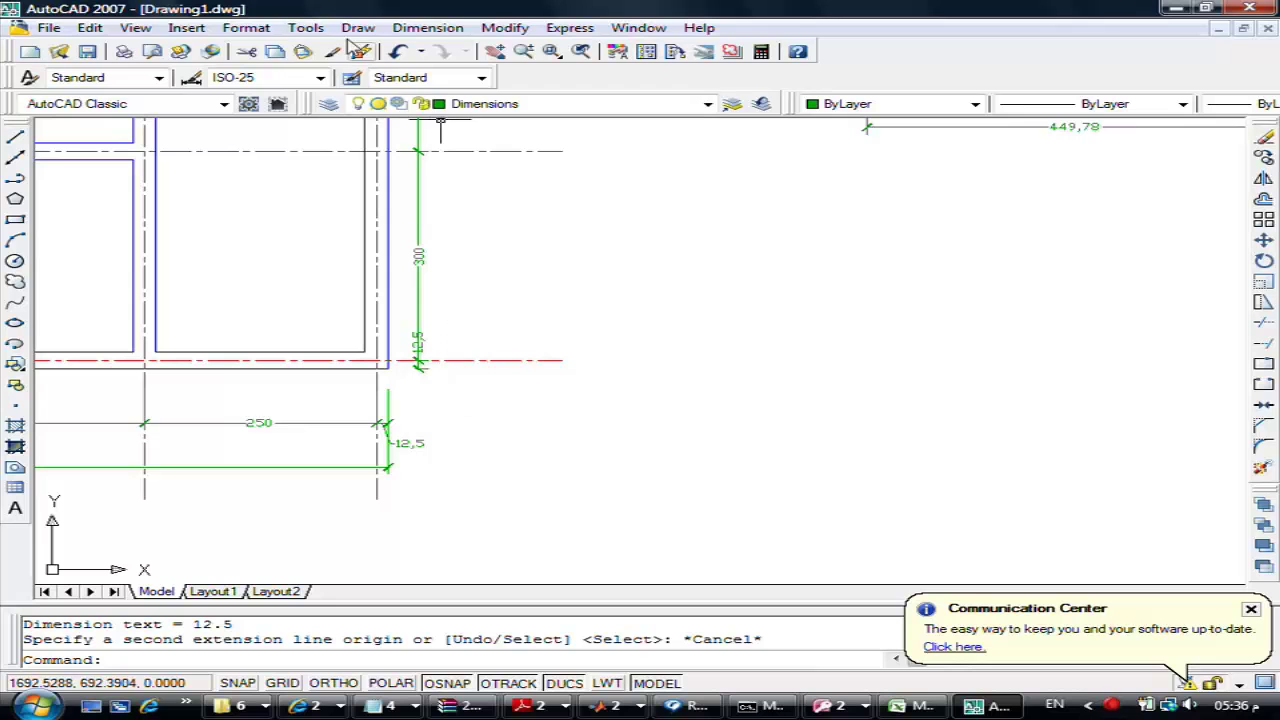
Add an overall vertical 975 dimension beside the right-side chain
{"action": "left_click", "coordinate": [427, 27]}
{"action": "left_click", "coordinate": [425, 78]}
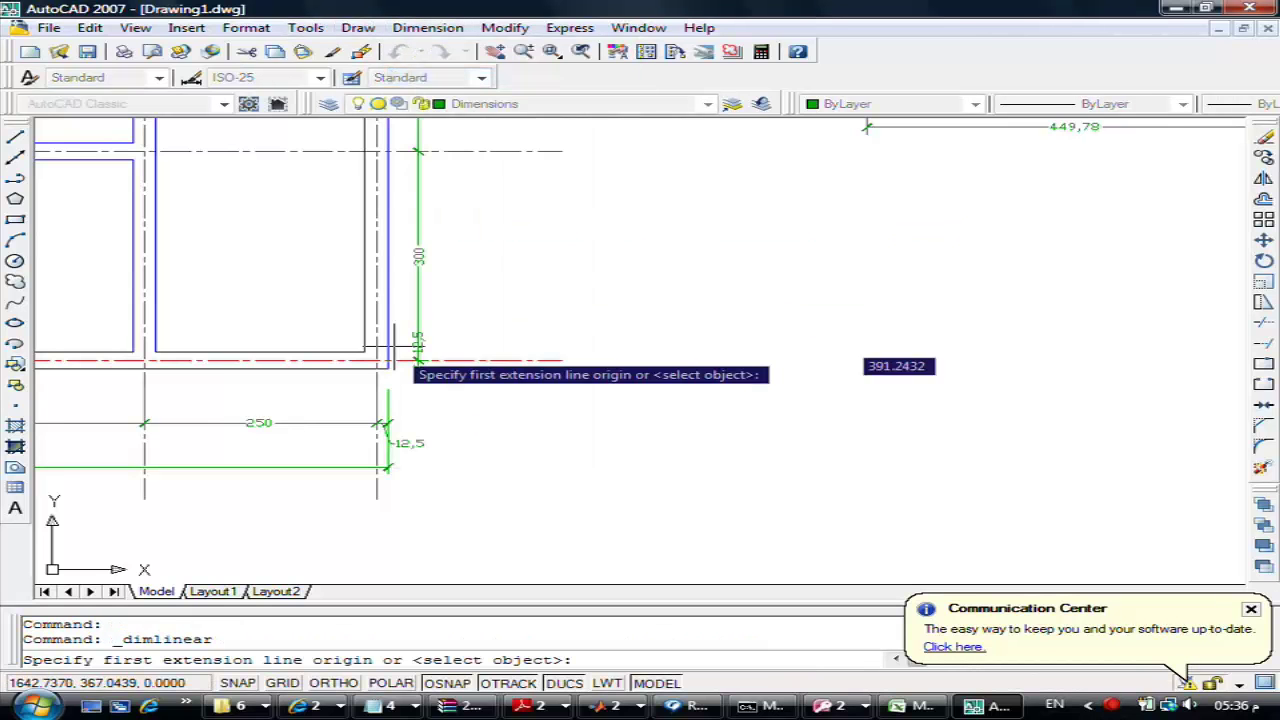
{"action": "scroll", "coordinate": [385, 380], "scroll_direction": "up", "scroll_amount": 2}
{"action": "left_click", "coordinate": [390, 365]}
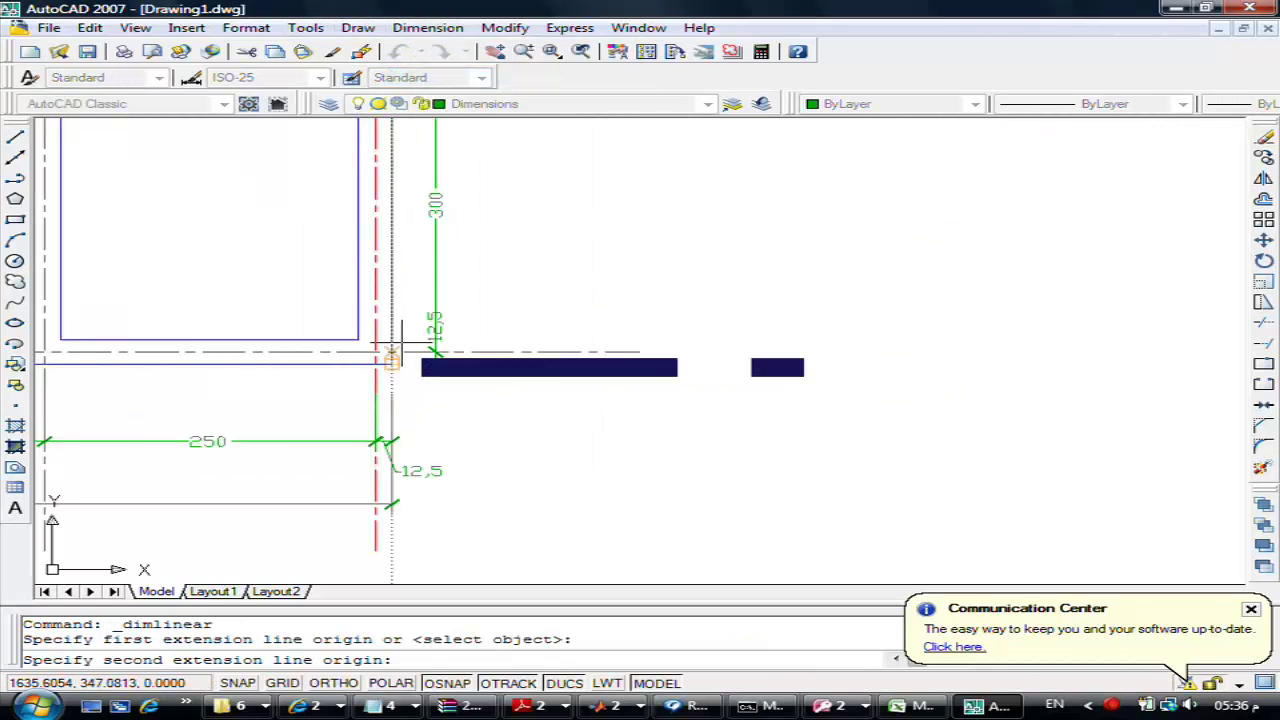
{"action": "middle_click_drag", "start_coordinate": [391, 366], "coordinate": [398, 228]}
{"action": "scroll", "coordinate": [378, 250], "scroll_direction": "up", "scroll_amount": 5}
{"action": "left_click", "coordinate": [388, 137]}
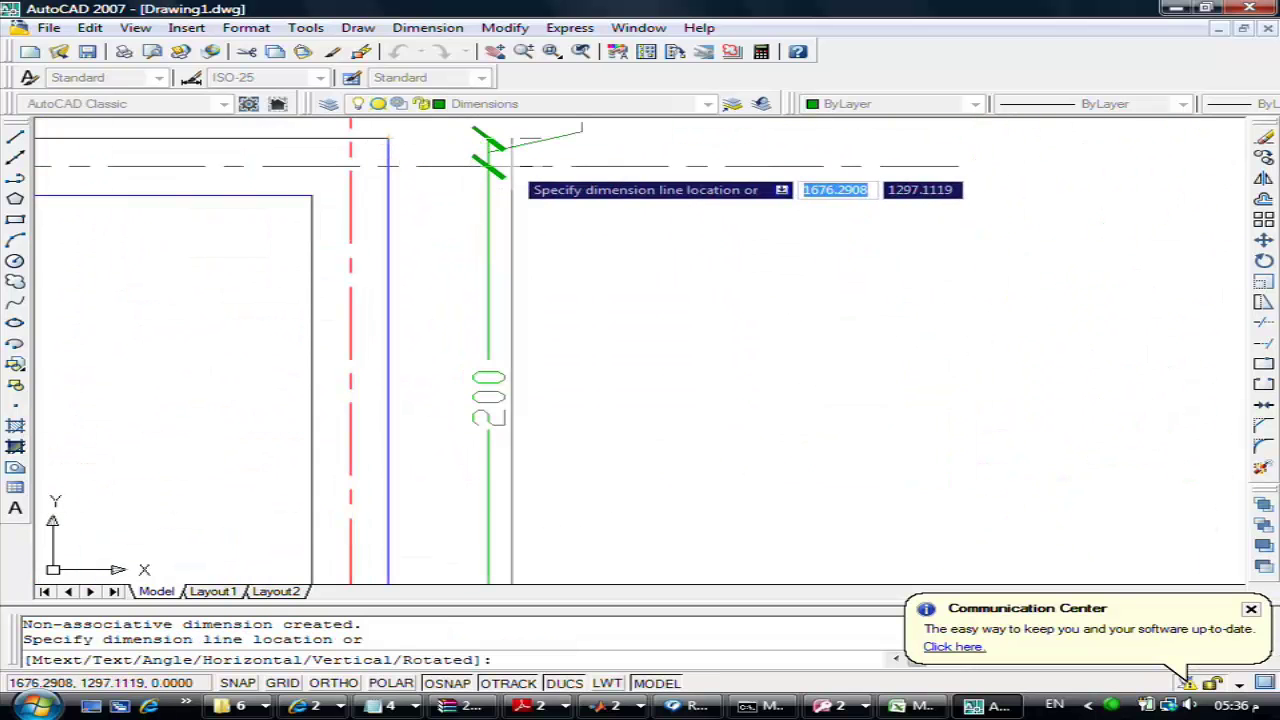
{"action": "left_click", "coordinate": [768, 262]}
{"action": "scroll", "coordinate": [768, 262], "scroll_direction": "down", "scroll_amount": 3}
{"action": "scroll", "coordinate": [737, 351], "scroll_direction": "down", "scroll_amount": 3}
{"action": "scroll", "coordinate": [657, 429], "scroll_direction": "down", "scroll_amount": 2}
{"action": "scroll", "coordinate": [720, 443], "scroll_direction": "up", "scroll_amount": 5}
{"action": "scroll", "coordinate": [741, 497], "scroll_direction": "up", "scroll_amount": 2}
{"action": "scroll", "coordinate": [660, 450], "scroll_direction": "down", "scroll_amount": 5}
{"action": "scroll", "coordinate": [540, 380], "scroll_direction": "up", "scroll_amount": 5}
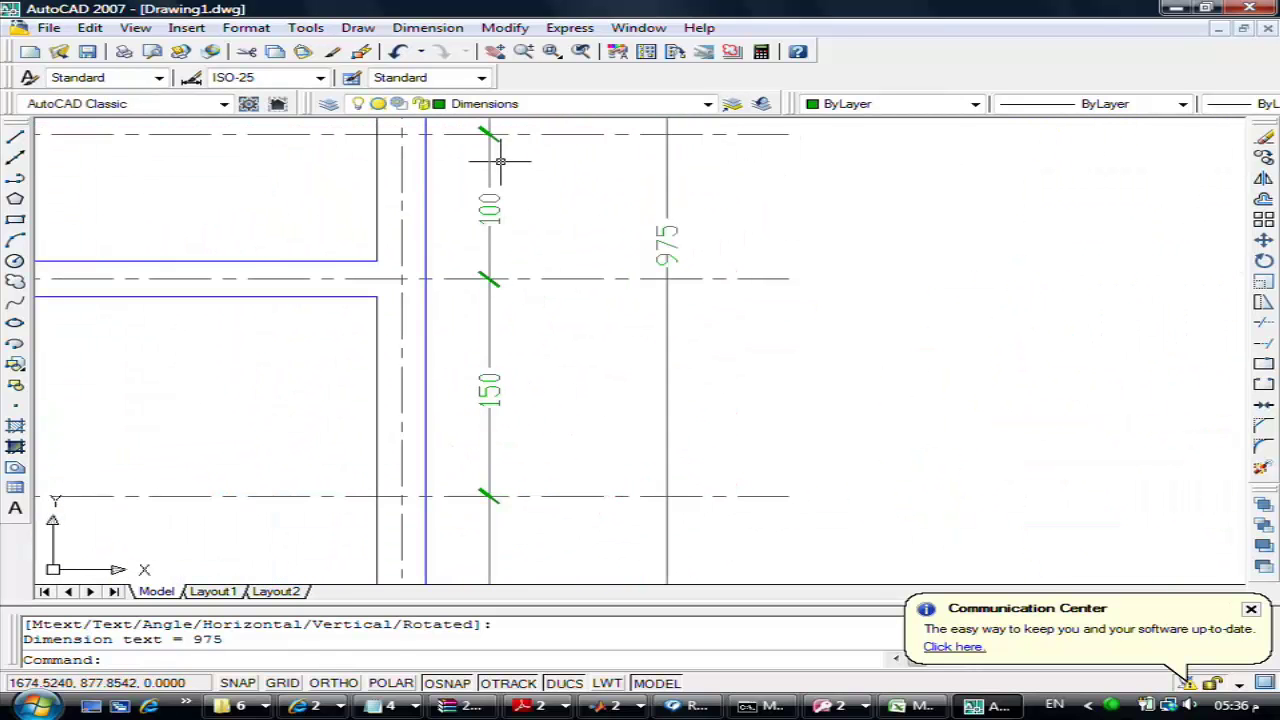
Set the ISO-25 style's text alignment to Horizontal so the values read level
{"action": "left_click", "coordinate": [255, 32]}
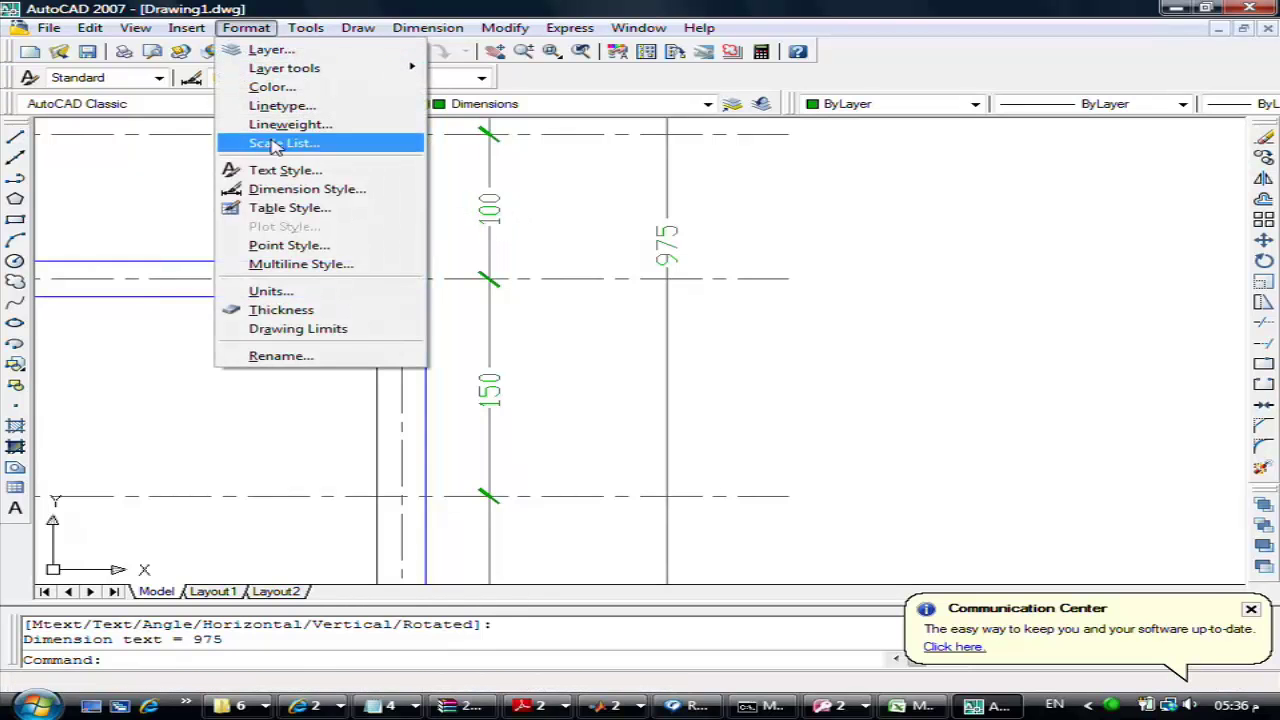
{"action": "left_click", "coordinate": [280, 189]}
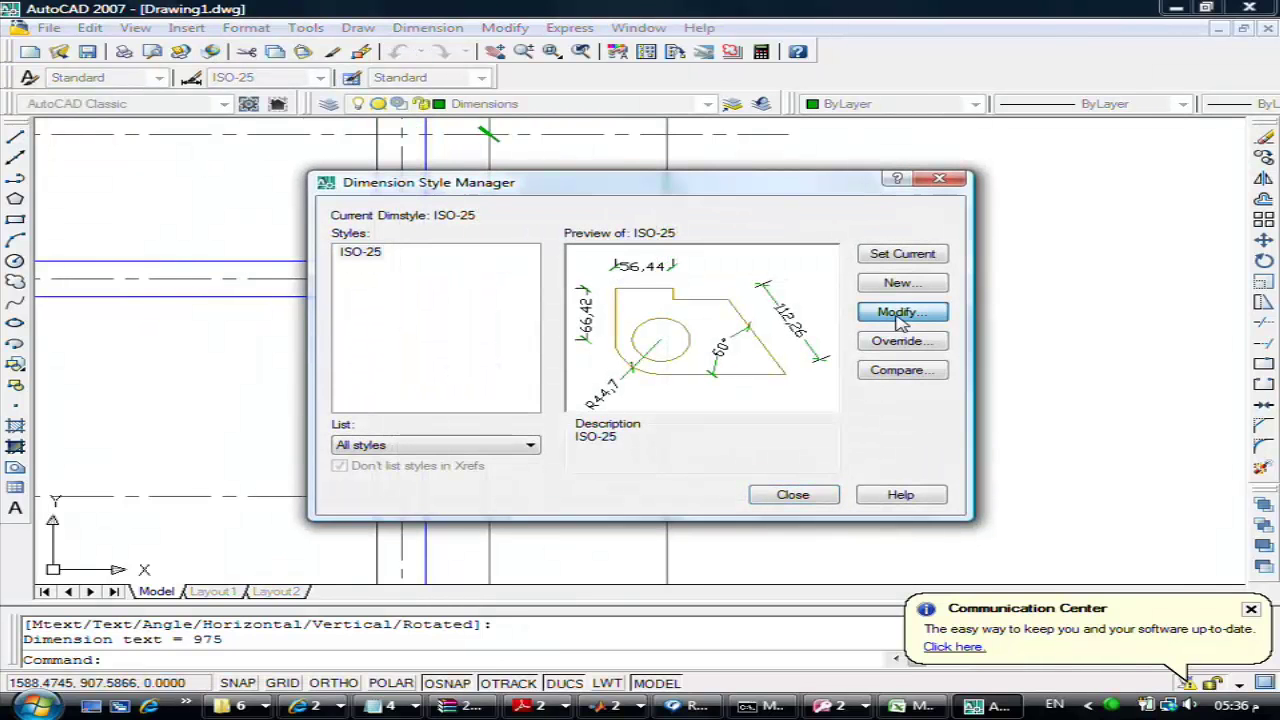
{"action": "left_click", "coordinate": [895, 314]}
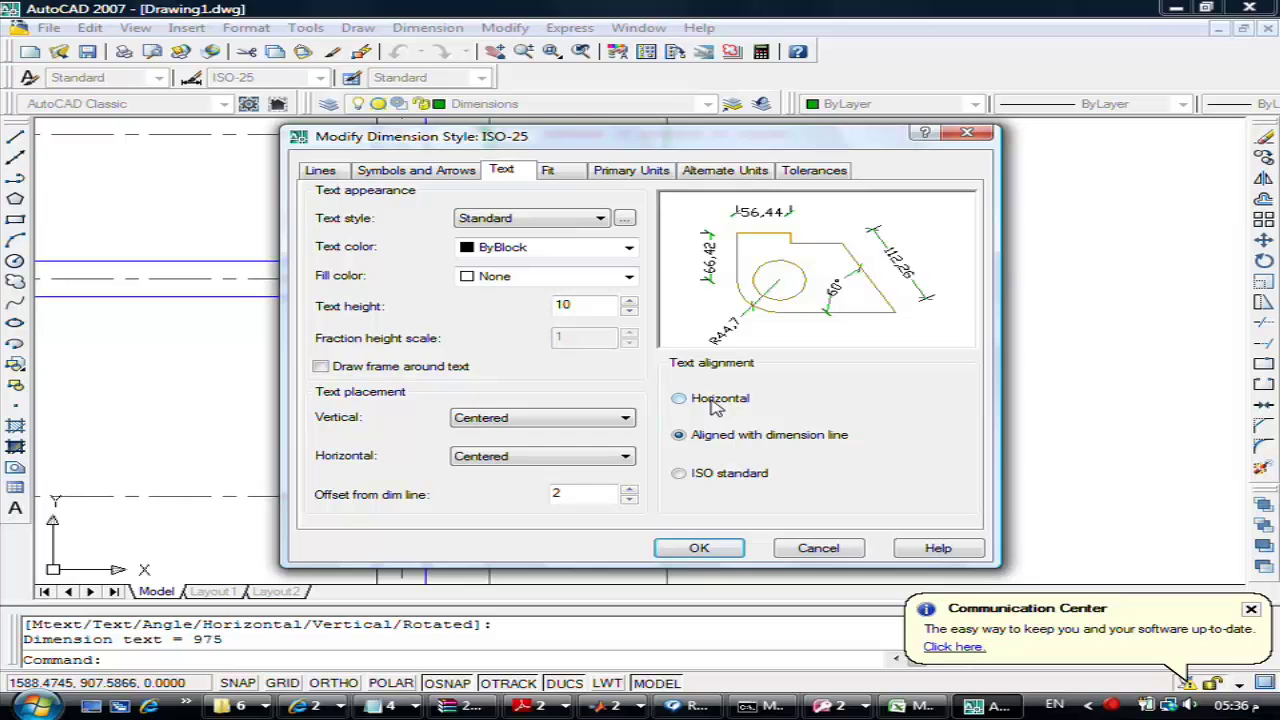
{"action": "left_click", "coordinate": [715, 405]}
{"action": "left_click", "coordinate": [699, 548]}
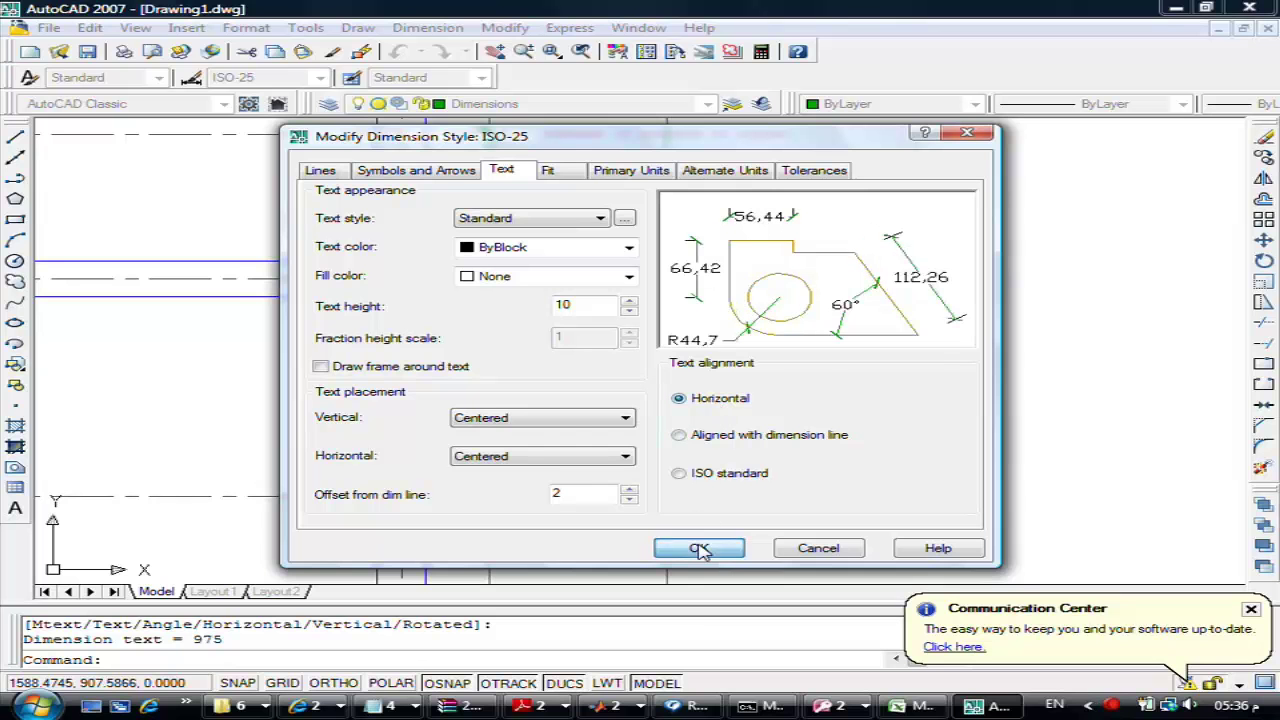
{"action": "left_click", "coordinate": [793, 495]}
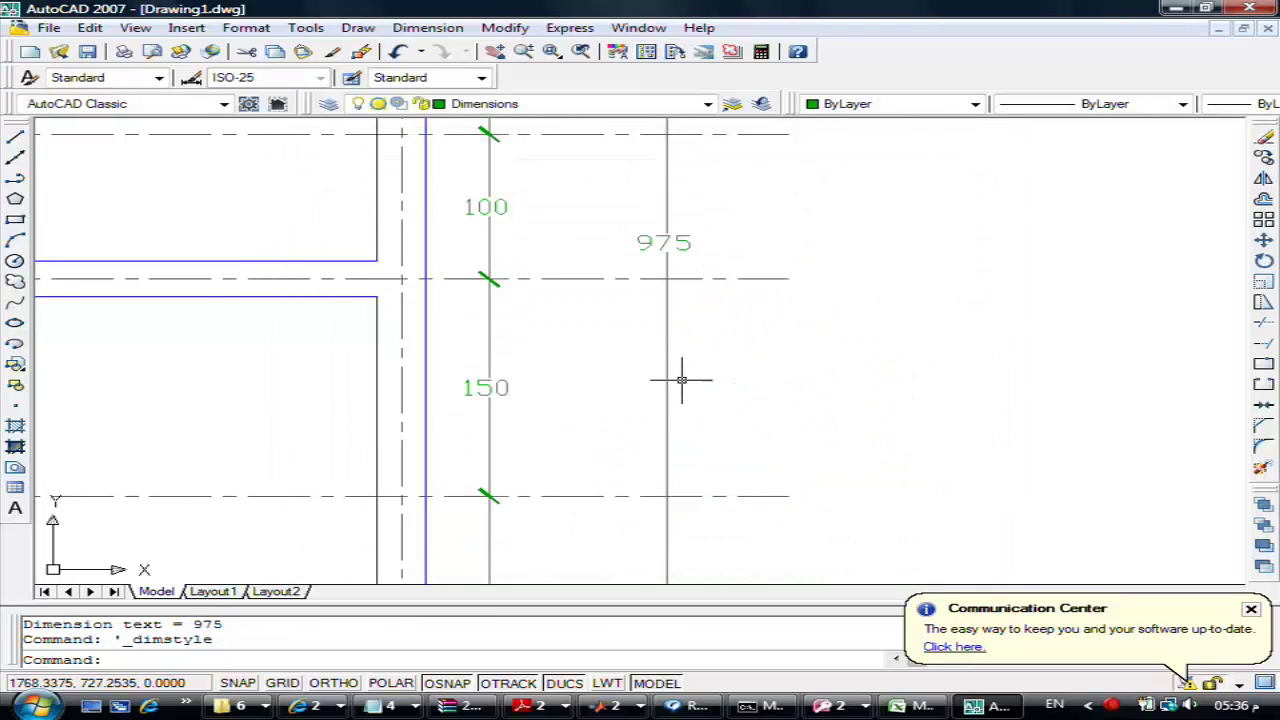
{"action": "scroll", "coordinate": [683, 380], "scroll_direction": "down", "scroll_amount": 2}
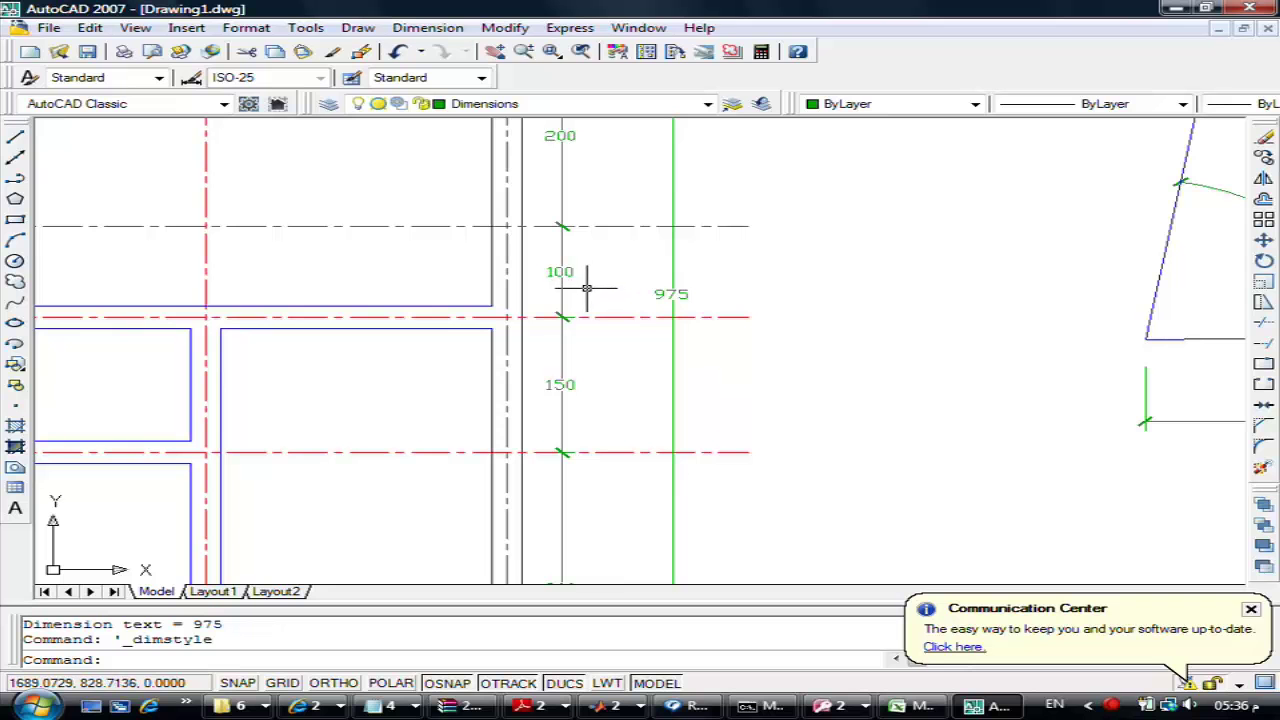
Switch the ISO-25 text alignment back to Aligned with dimension line
{"action": "scroll", "coordinate": [613, 300], "scroll_direction": "down", "scroll_amount": 2}
{"action": "scroll", "coordinate": [838, 330], "scroll_direction": "down", "scroll_amount": 1}
{"action": "scroll", "coordinate": [838, 324], "scroll_direction": "up", "scroll_amount": 2}
{"action": "scroll", "coordinate": [838, 324], "scroll_direction": "up", "scroll_amount": 2}
{"action": "scroll", "coordinate": [838, 324], "scroll_direction": "up", "scroll_amount": 5}
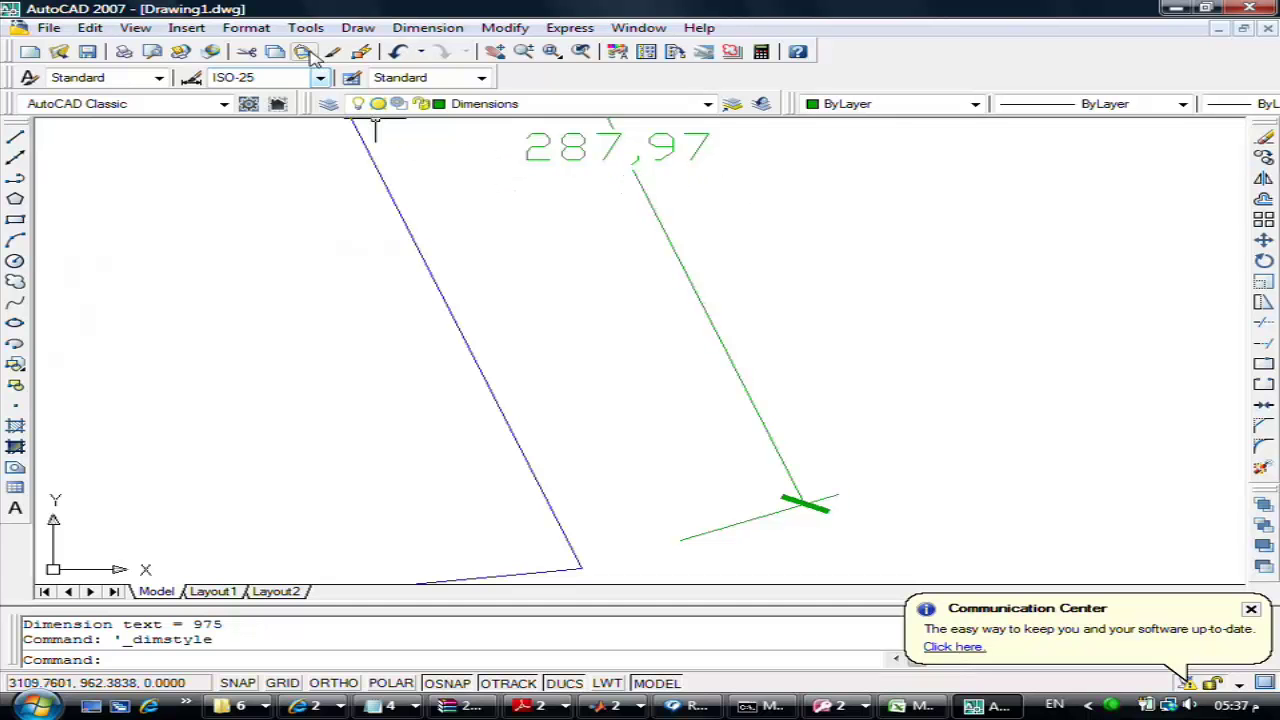
{"action": "left_click", "coordinate": [246, 27]}
{"action": "left_click", "coordinate": [300, 189]}
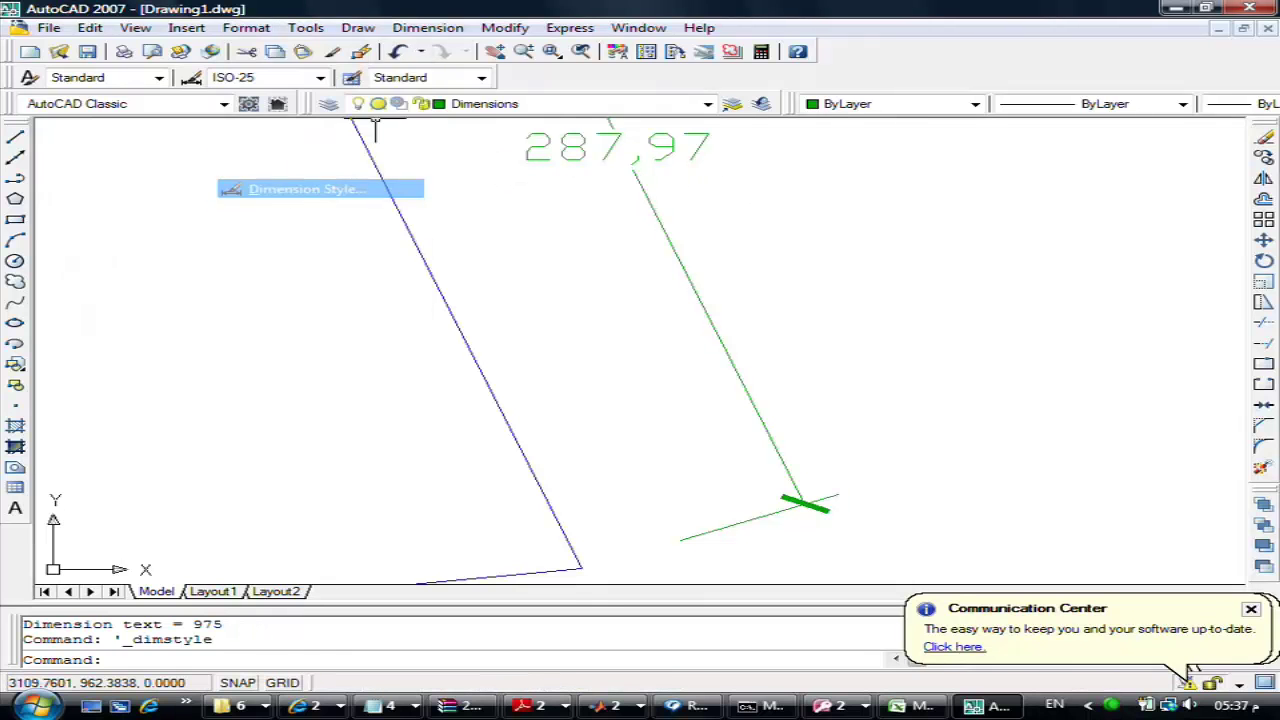
{"action": "left_click", "coordinate": [899, 312]}
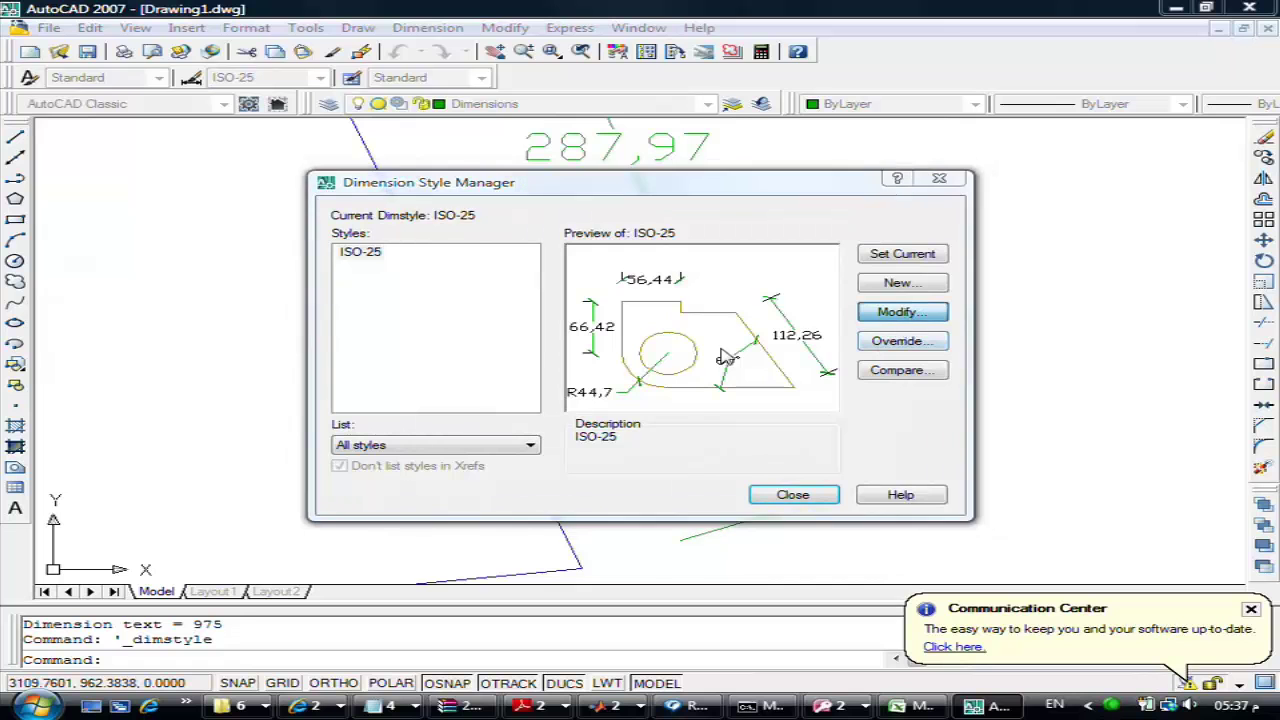
{"action": "left_click", "coordinate": [692, 435]}
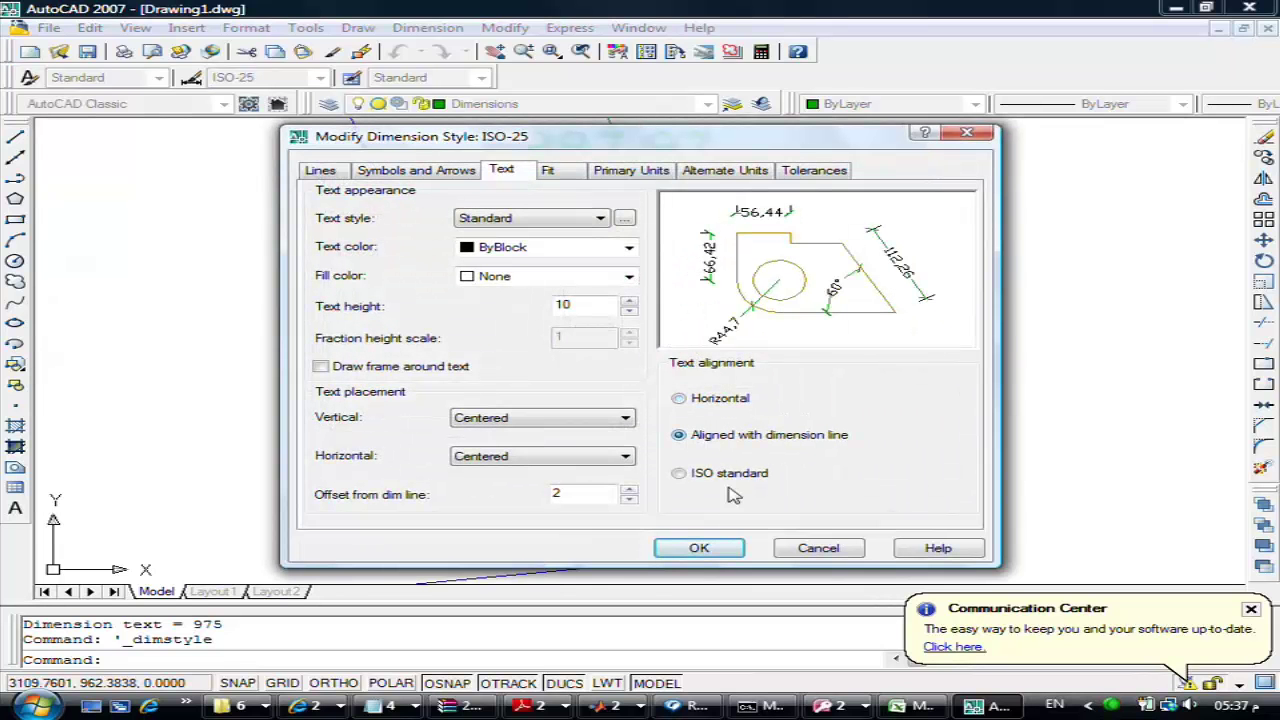
{"action": "left_click", "coordinate": [706, 549]}
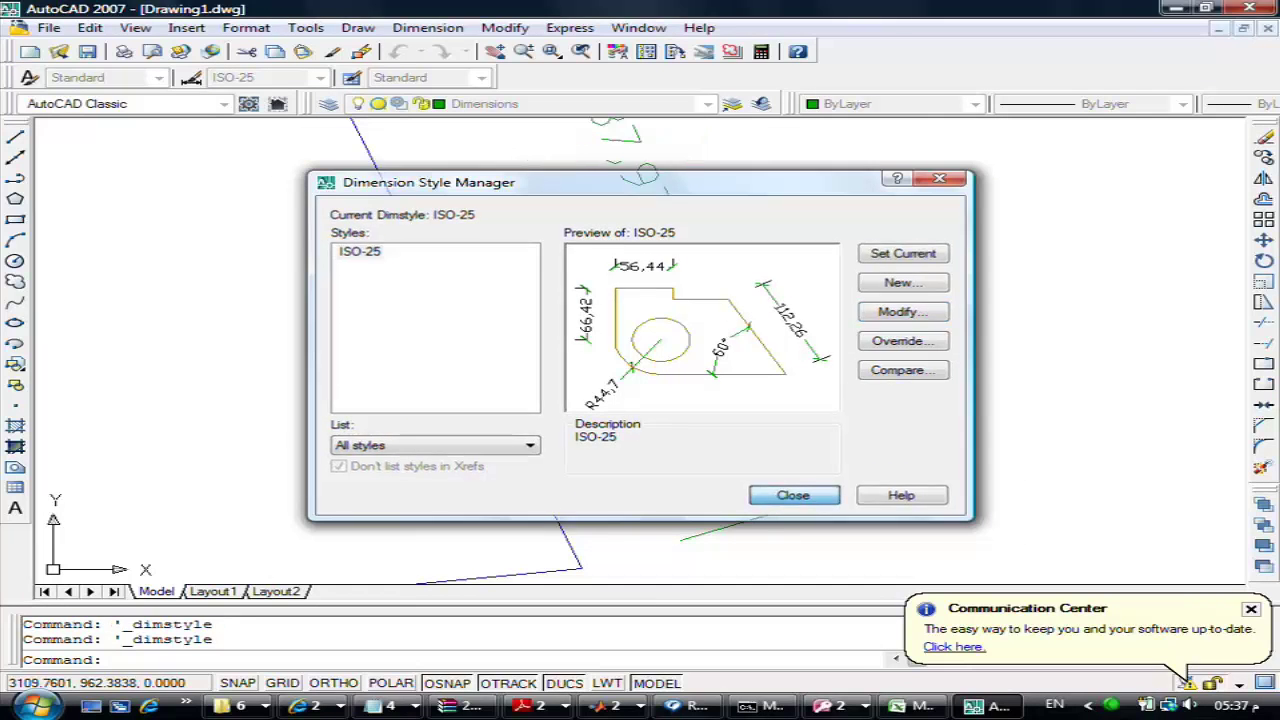
{"action": "left_click", "coordinate": [792, 496]}
{"action": "scroll", "coordinate": [640, 310], "scroll_direction": "down", "scroll_amount": 4}
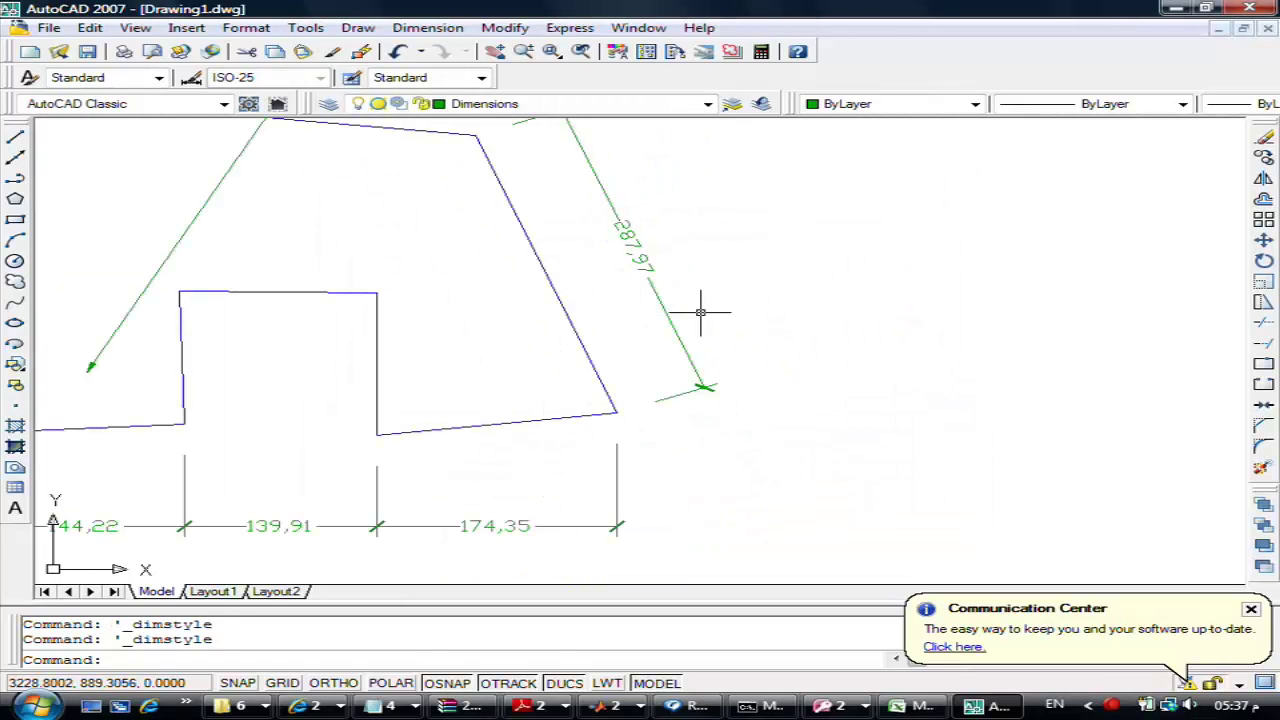
{"action": "middle_click_drag", "start_coordinate": [545, 271], "coordinate": [786, 437]}
Give the ISO-25 style's primary units a cm suffix
{"action": "scroll", "coordinate": [694, 366], "scroll_direction": "down", "scroll_amount": 2}
{"action": "scroll", "coordinate": [766, 463], "scroll_direction": "down", "scroll_amount": 2}
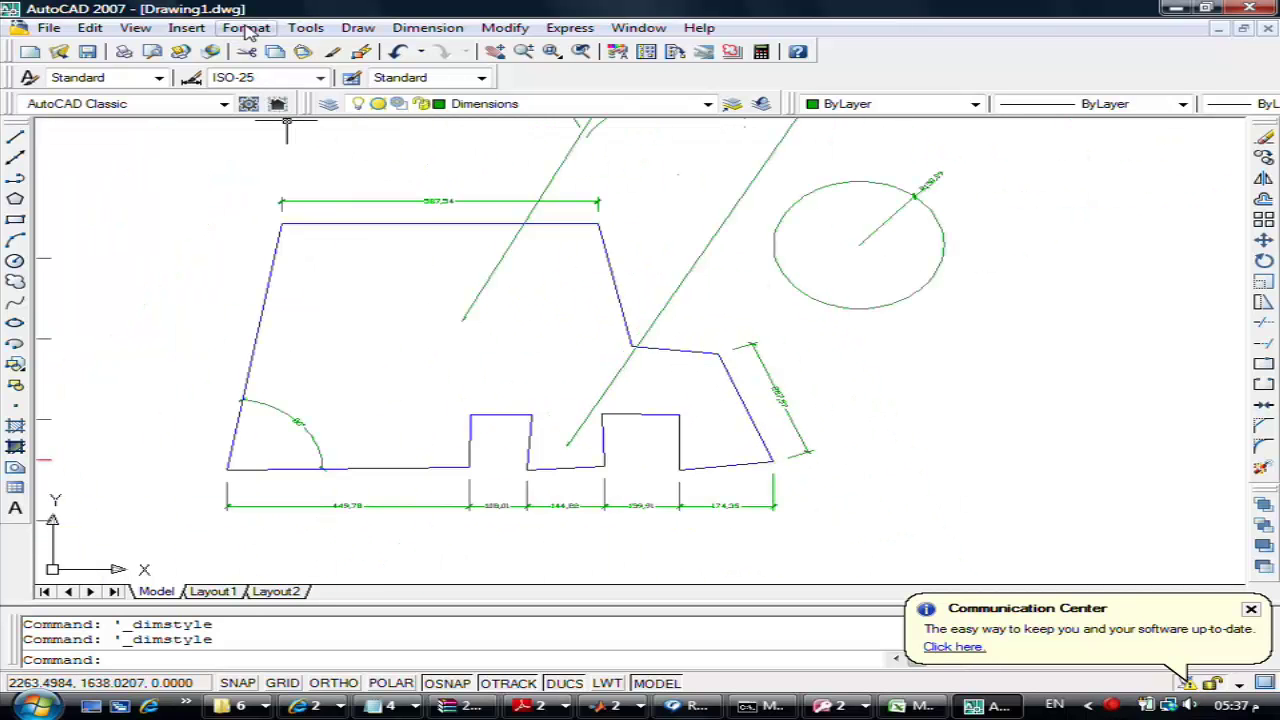
{"action": "left_click", "coordinate": [246, 27]}
{"action": "left_click", "coordinate": [310, 189]}
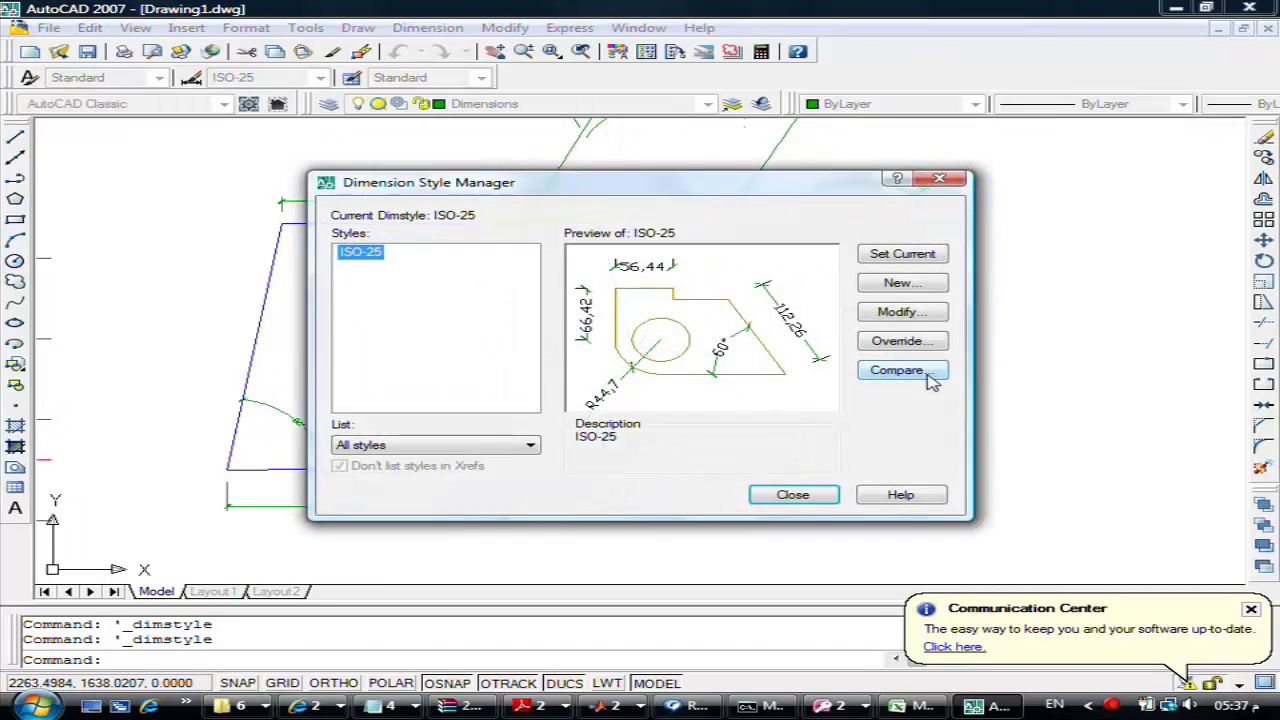
{"action": "key", "text": "Return"}
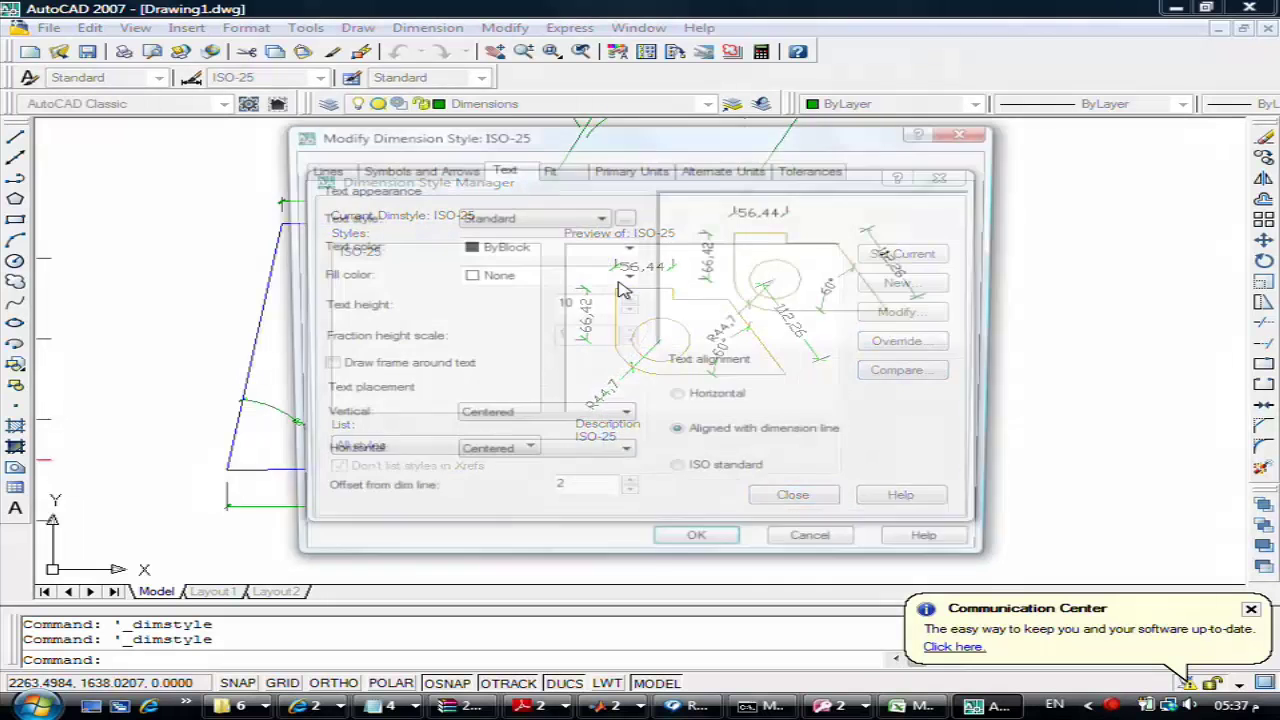
{"action": "left_click", "coordinate": [556, 172]}
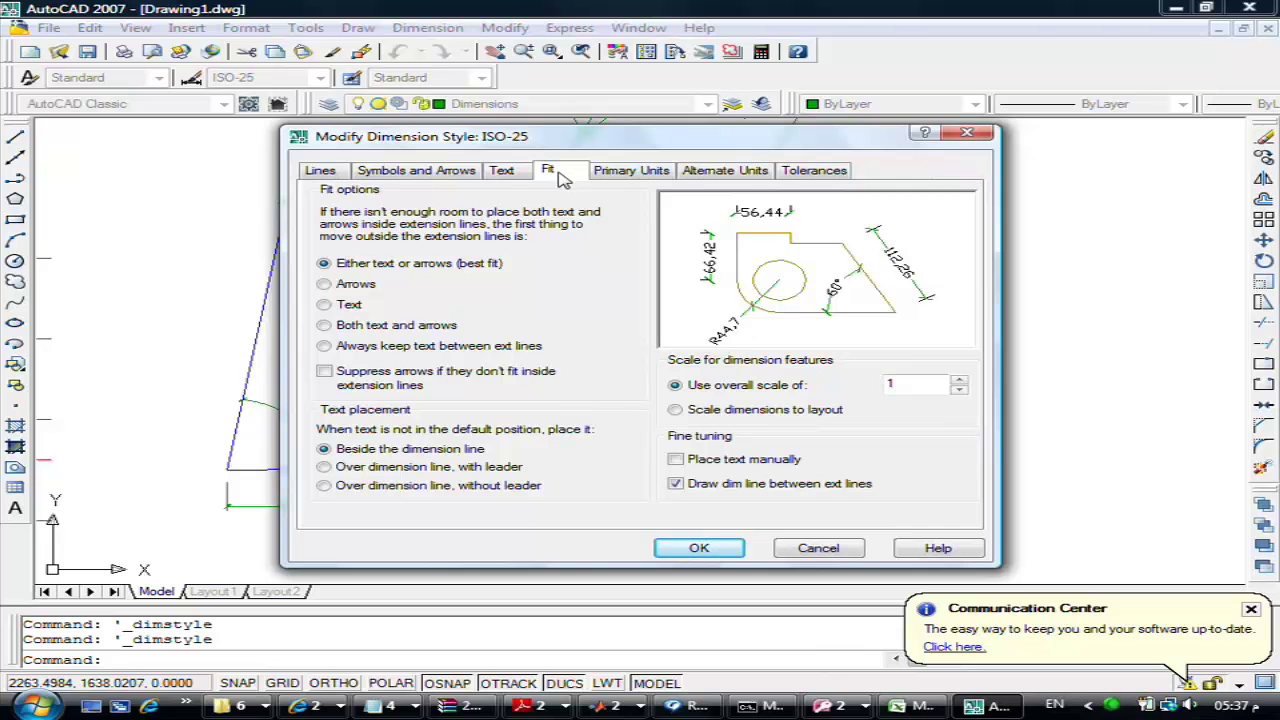
{"action": "left_click", "coordinate": [645, 175]}
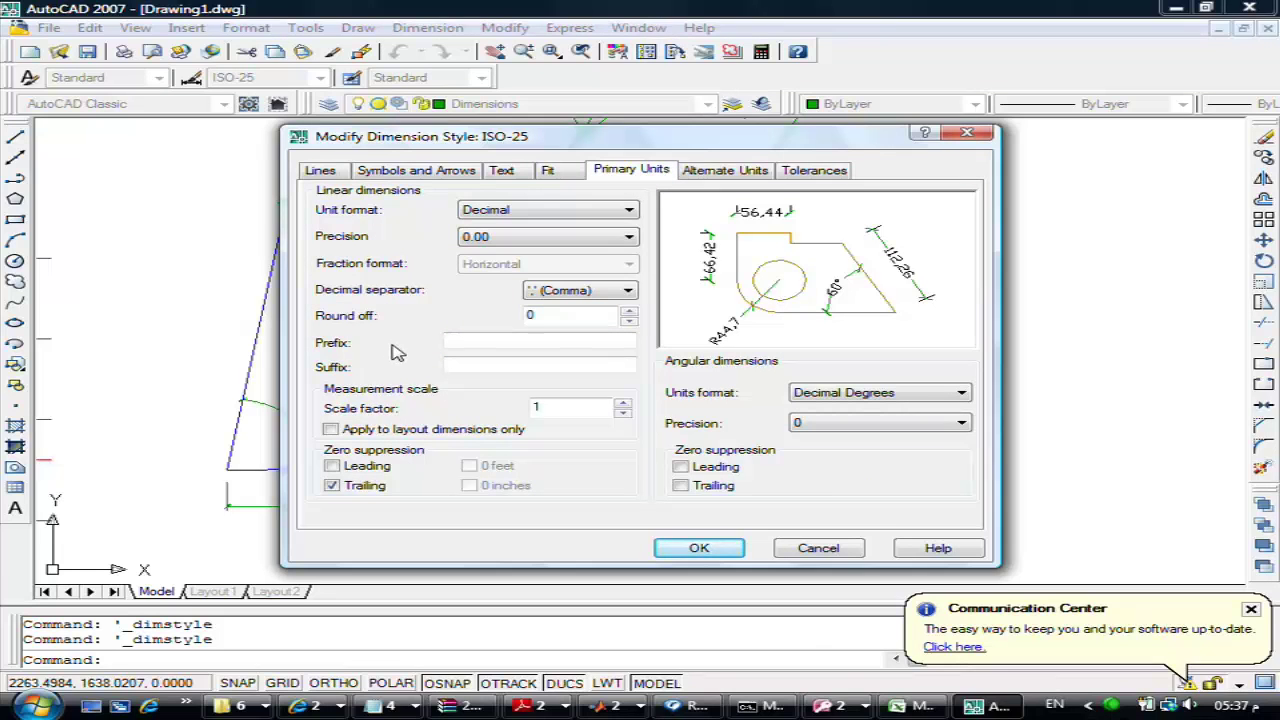
{"action": "left_click", "coordinate": [480, 341]}
{"action": "left_click", "coordinate": [478, 366]}
{"action": "type", "text": "cm"}
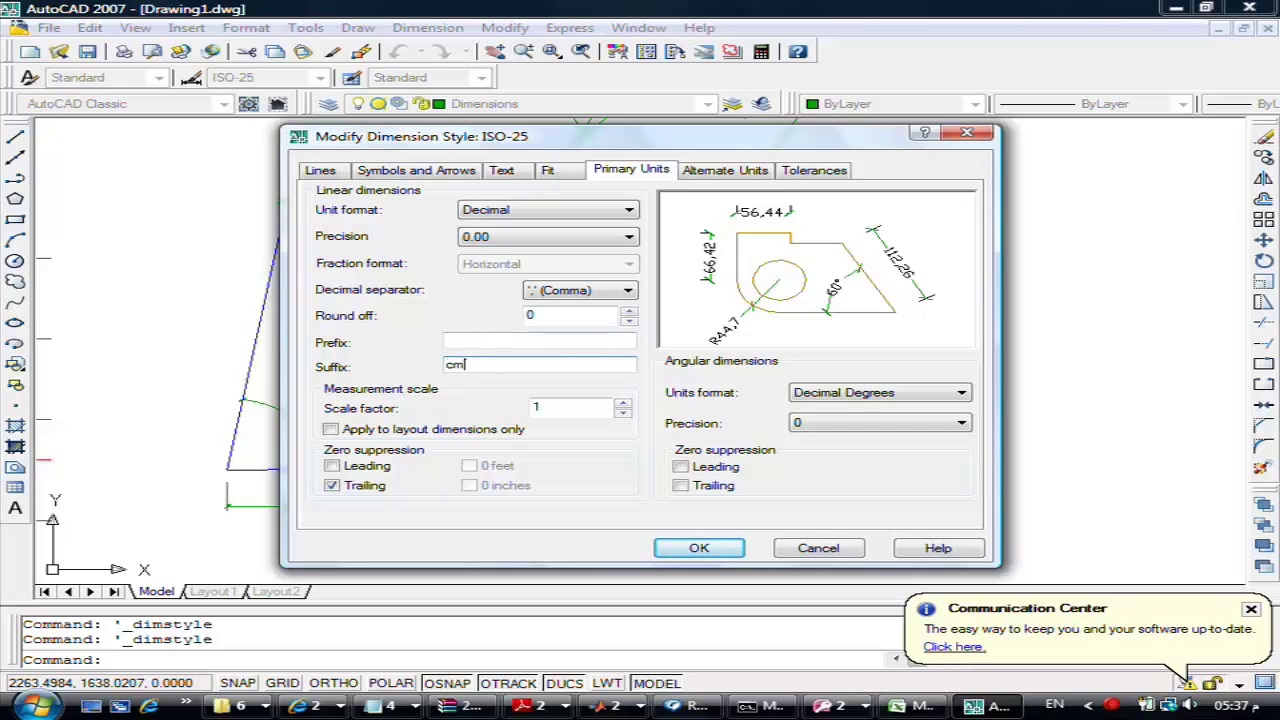
{"action": "left_click", "coordinate": [694, 552]}
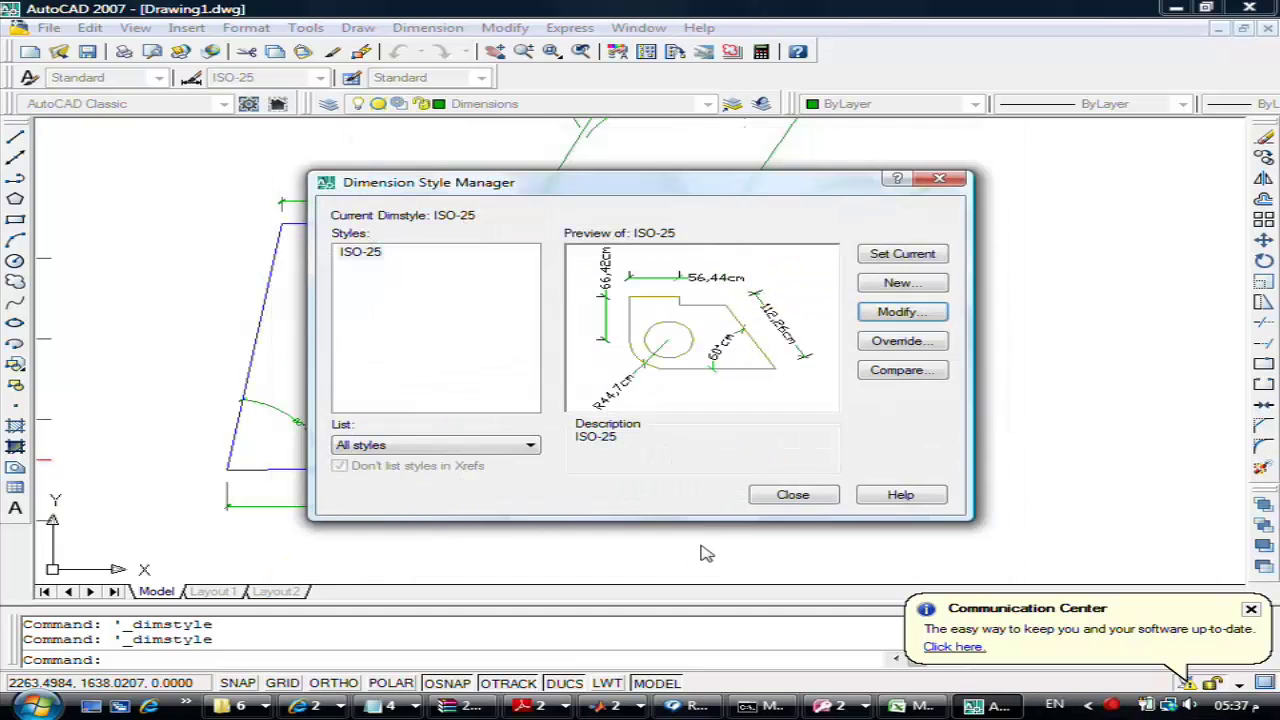
{"action": "left_click", "coordinate": [785, 496]}
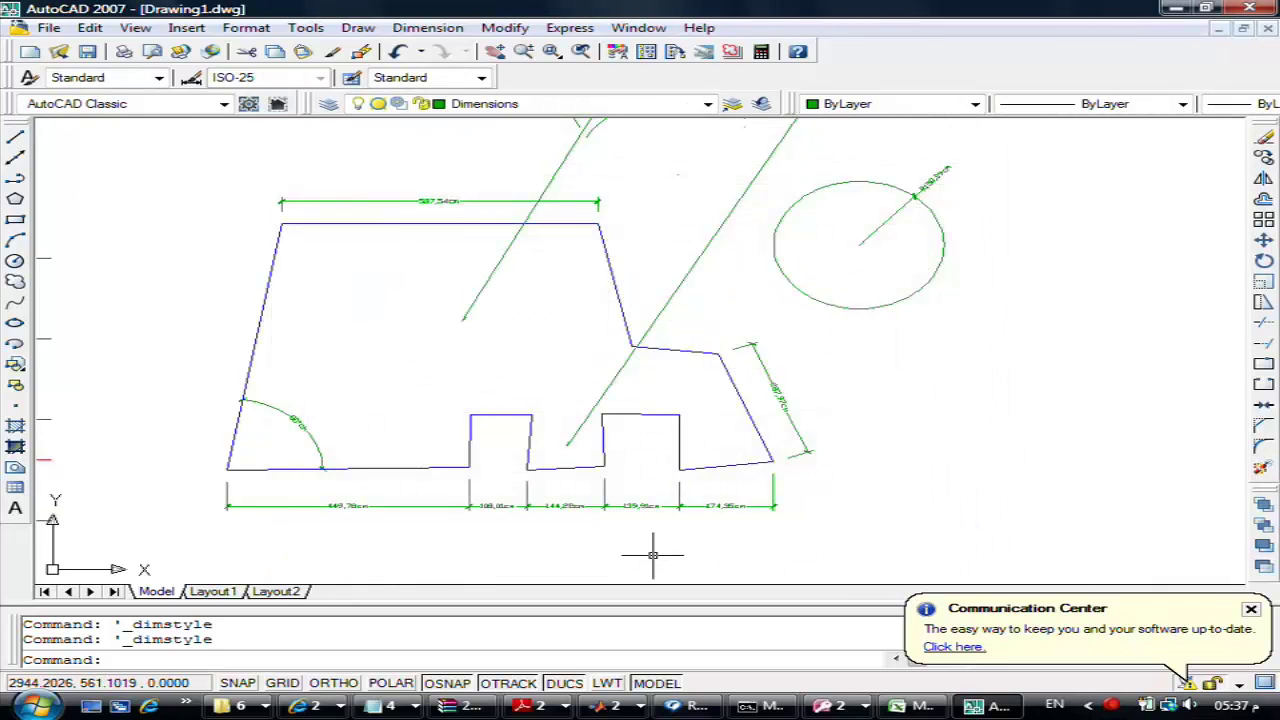
{"action": "scroll", "coordinate": [640, 510], "scroll_direction": "up", "scroll_amount": 5}
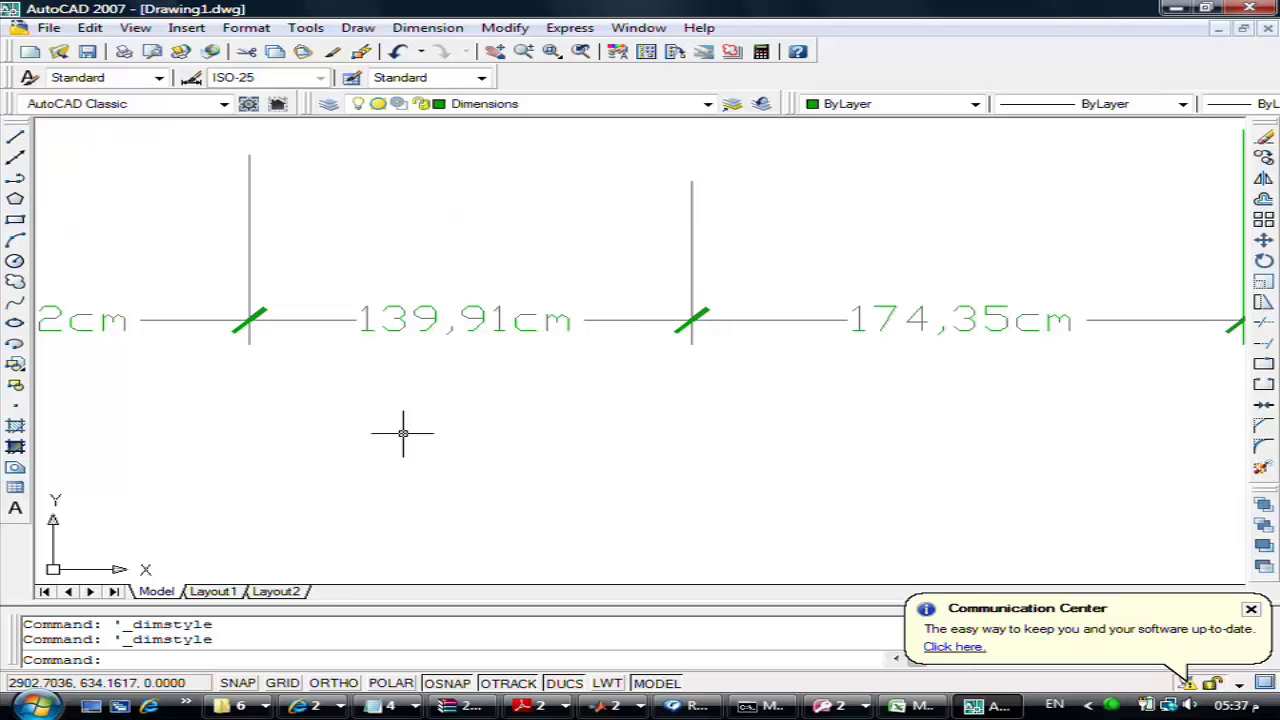
{"action": "scroll", "coordinate": [403, 433], "scroll_direction": "down", "scroll_amount": 2}
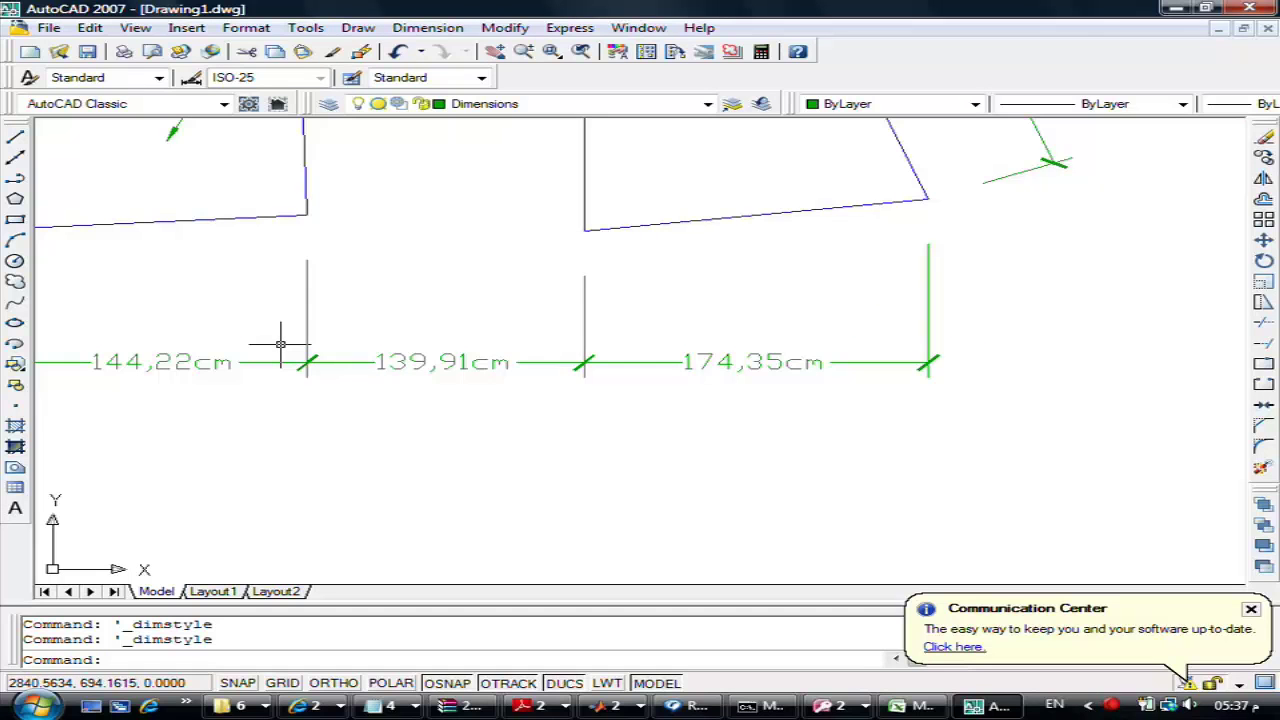
{"action": "mouse_move", "coordinate": [243, 217]}
{"action": "middle_mouse_down"}
{"action": "mouse_move", "coordinate": [362, 383]}
{"action": "mouse_move", "coordinate": [386, 393]}
{"action": "middle_mouse_up"}
{"action": "scroll", "coordinate": [457, 349], "scroll_direction": "down", "scroll_amount": 5}
{"action": "scroll", "coordinate": [229, 337], "scroll_direction": "up", "scroll_amount": 3}
{"action": "scroll", "coordinate": [309, 300], "scroll_direction": "up", "scroll_amount": 3}
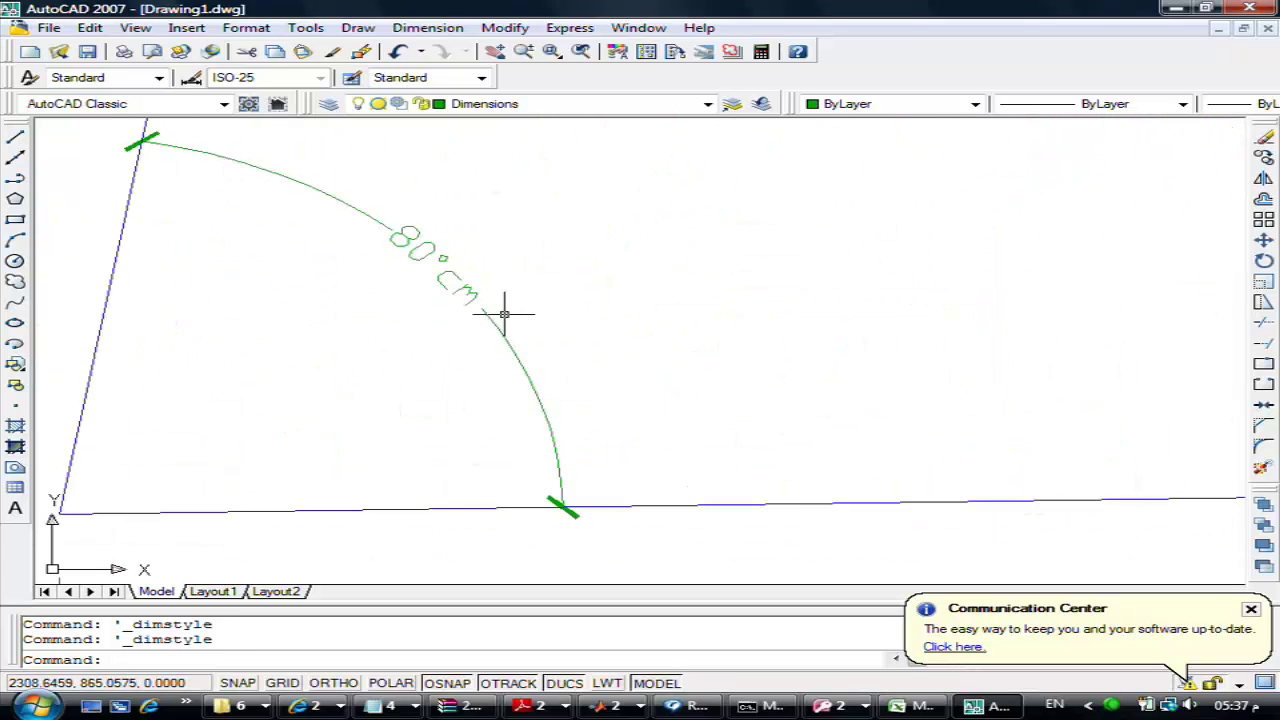
{"action": "scroll", "coordinate": [334, 331], "scroll_direction": "down", "scroll_amount": 2}
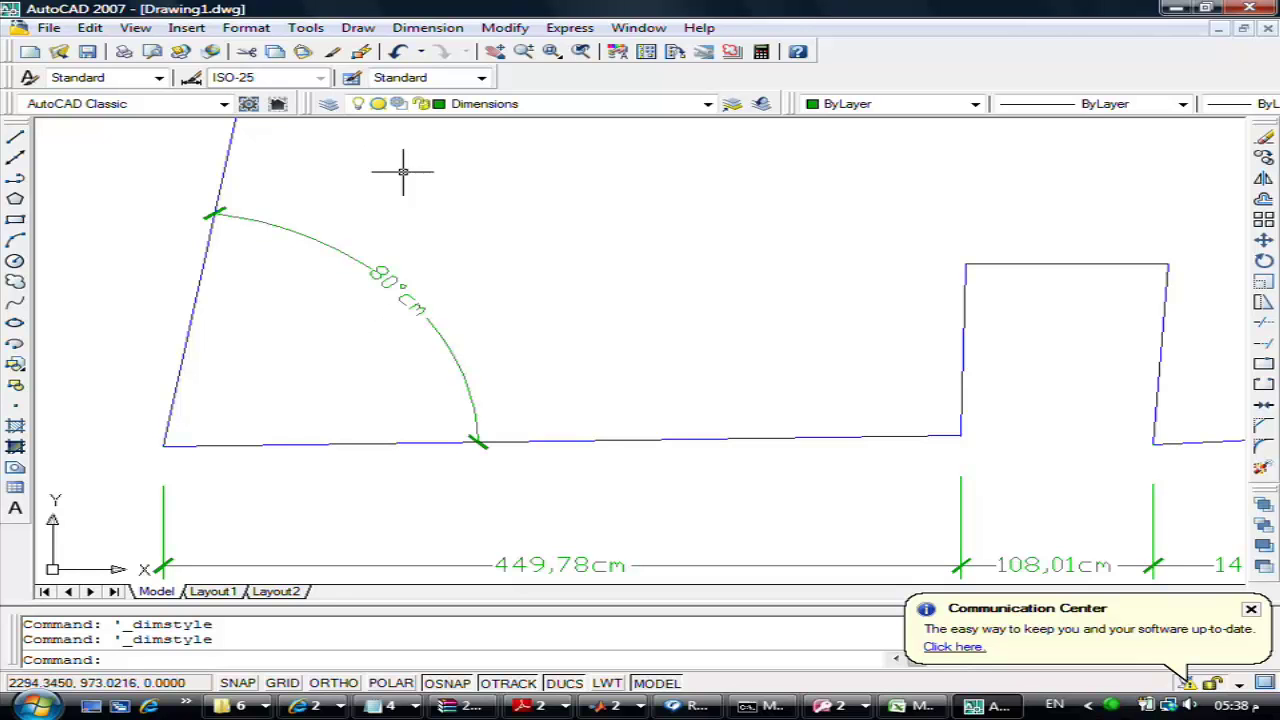
Add an L= prefix to the ISO-25 style's primary units
{"action": "left_click", "coordinate": [187, 28]}
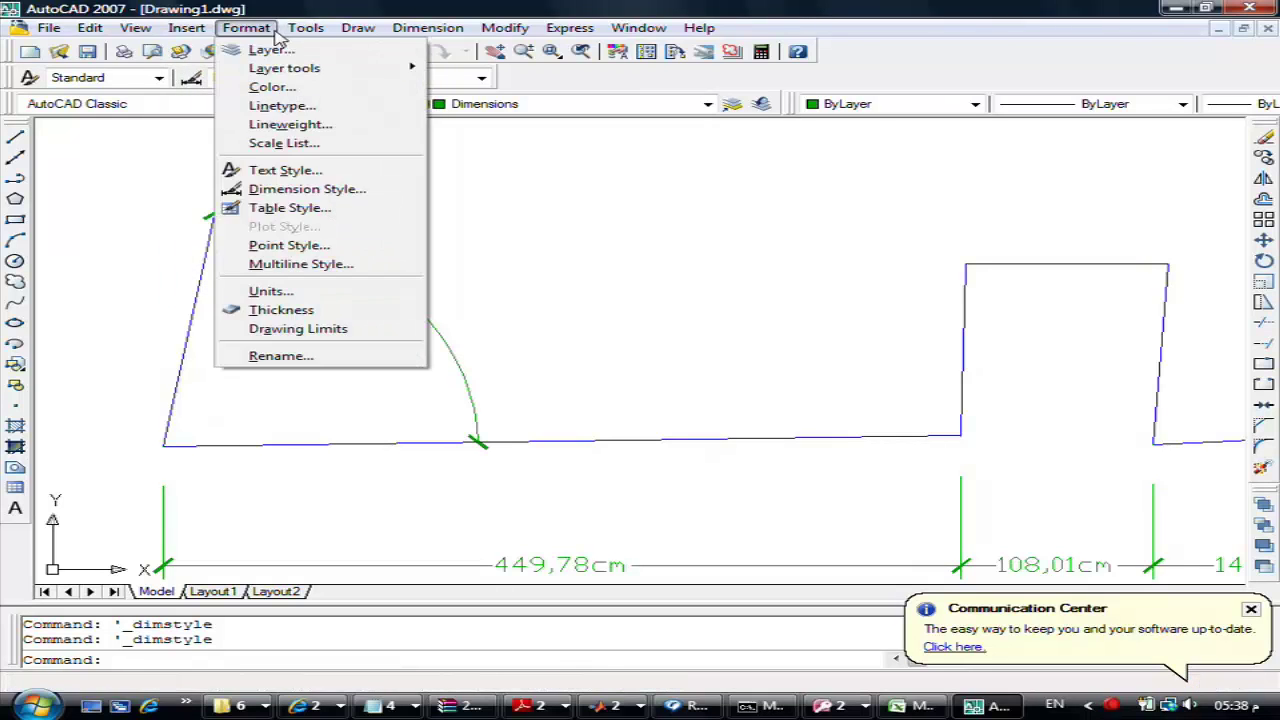
{"action": "left_click", "coordinate": [313, 190]}
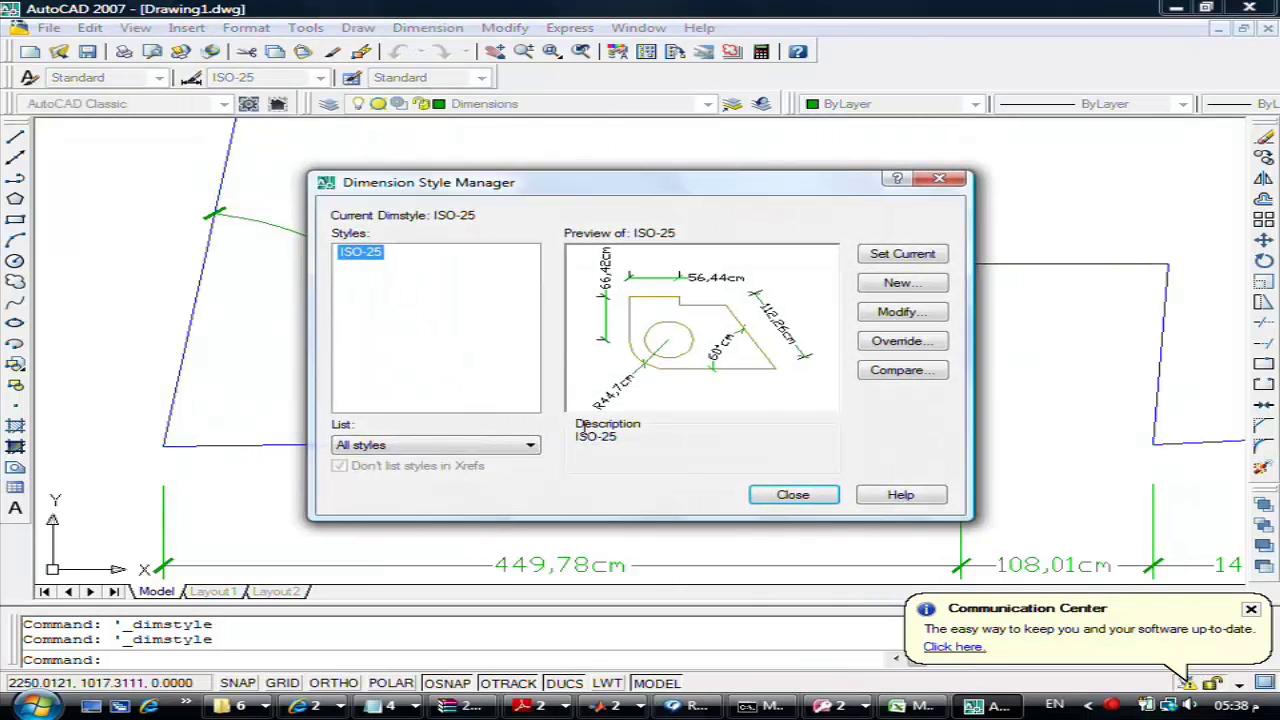
{"action": "left_click", "coordinate": [902, 312]}
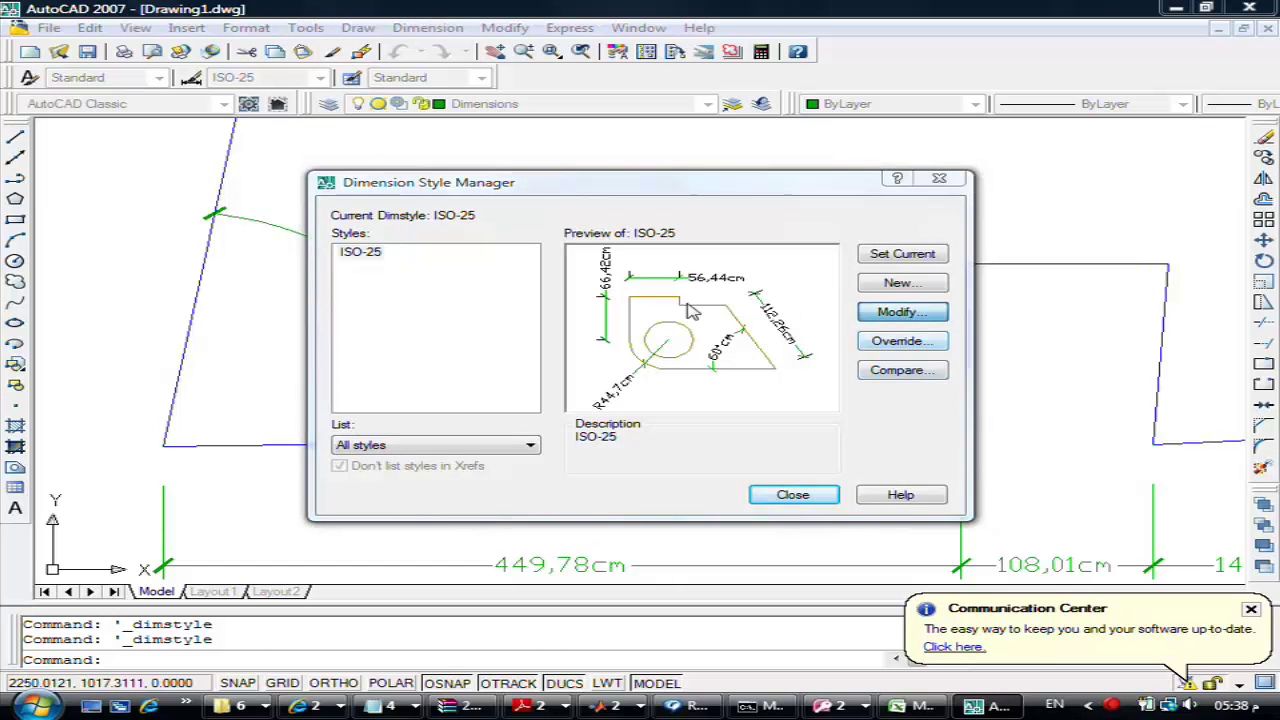
{"action": "left_click", "coordinate": [450, 340]}
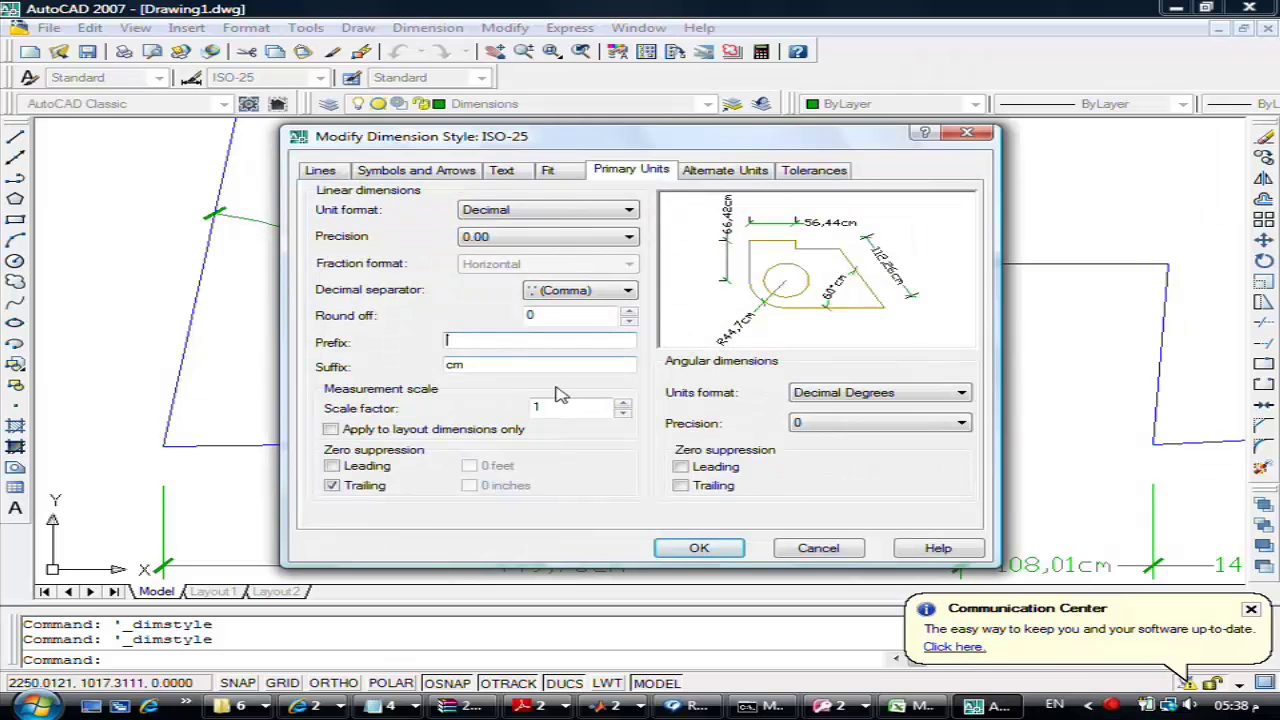
{"action": "type", "text": "L="}
{"action": "left_click", "coordinate": [699, 548]}
{"action": "left_click", "coordinate": [793, 495]}
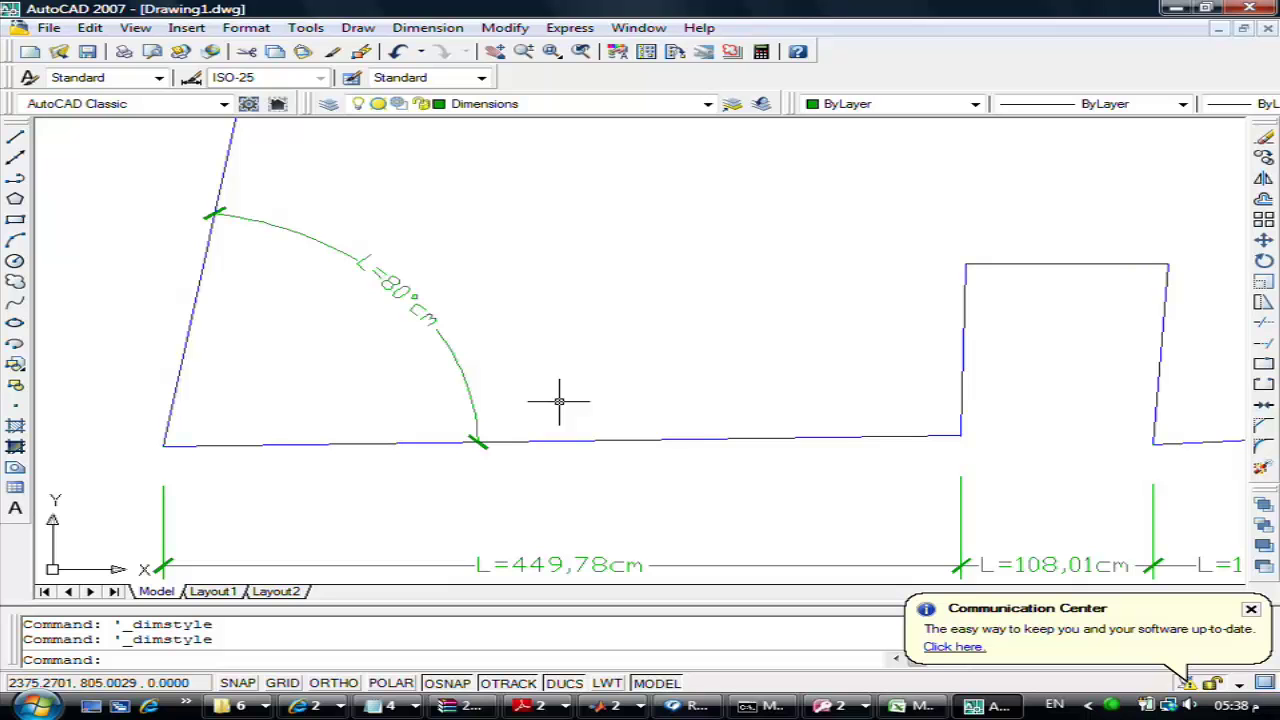
Bring the bottom dimensions into view and inspect the L=449,78cm dimension
{"action": "middle_click_drag", "start_coordinate": [434, 537], "coordinate": [443, 440]}
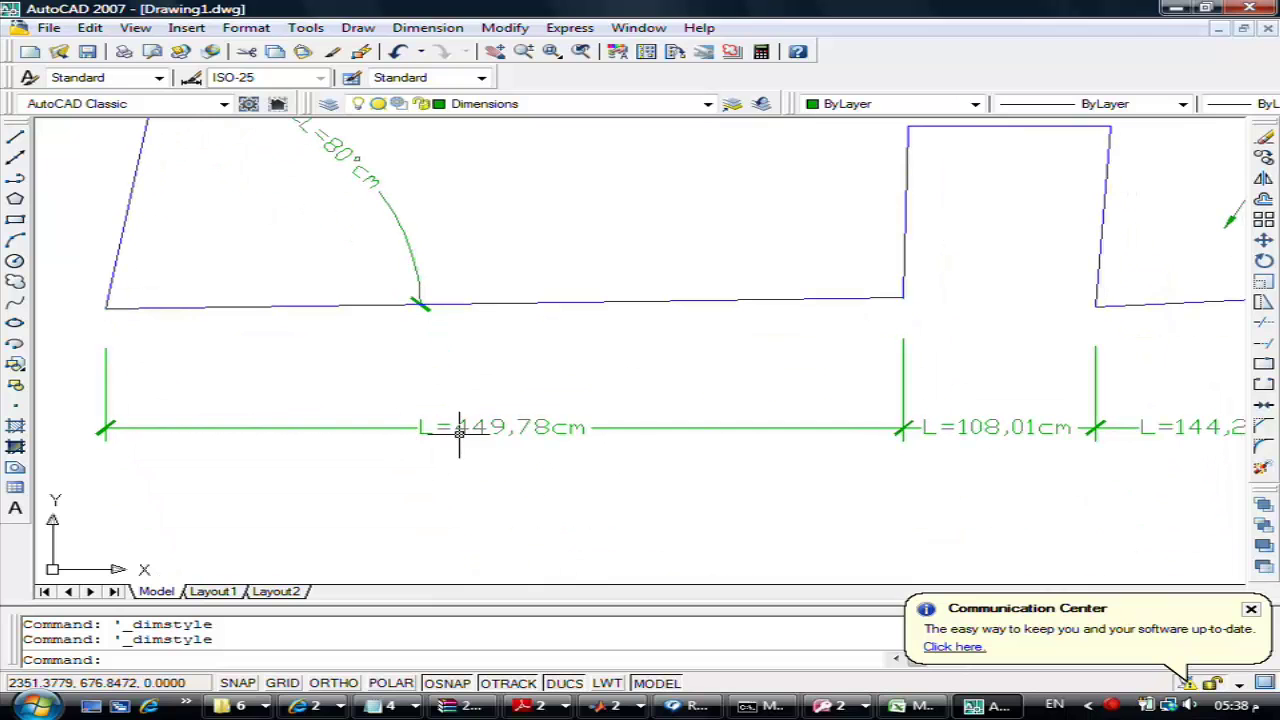
{"action": "left_click", "coordinate": [461, 430]}
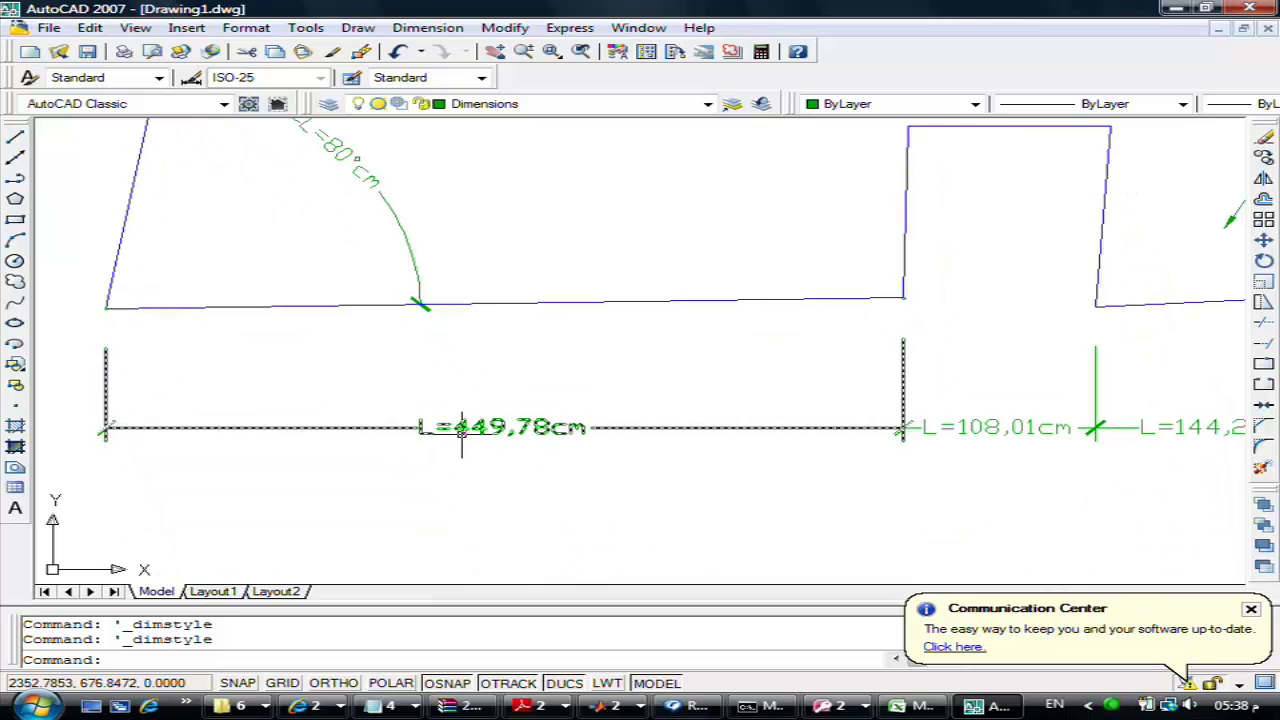
{"action": "key", "text": "Escape"}
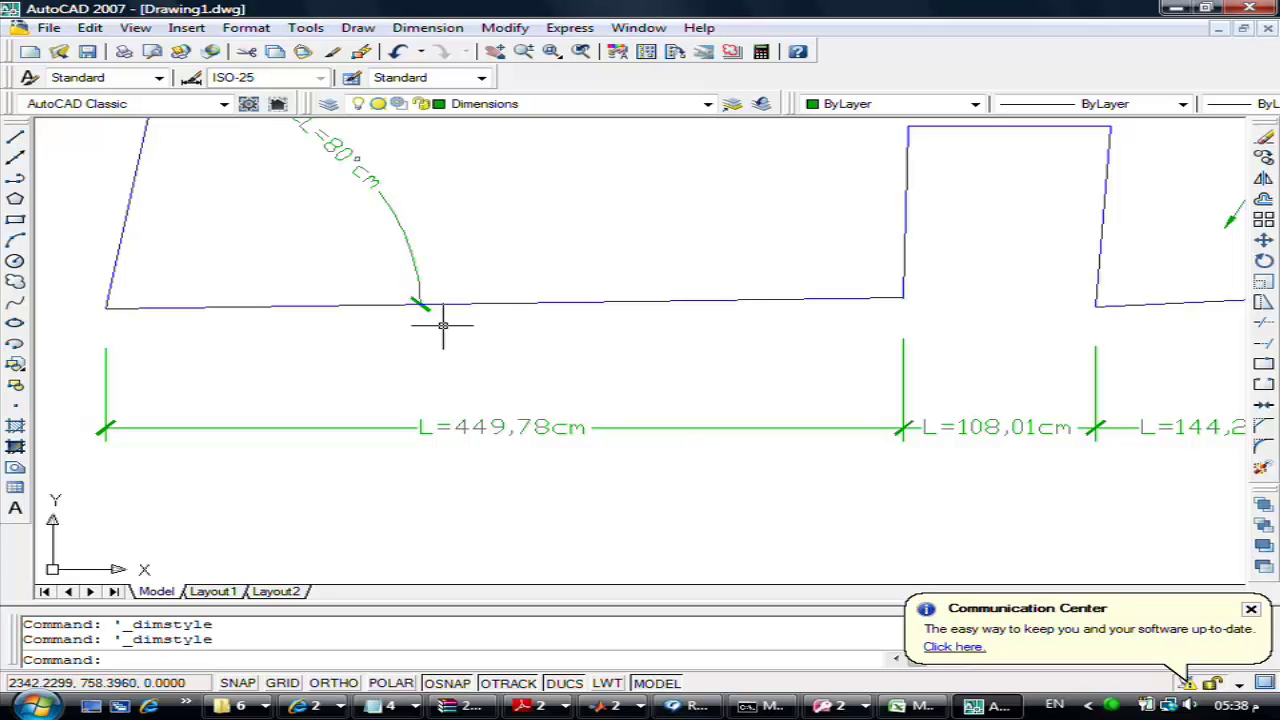
Clear the L= prefix and cm suffix from the ISO-25 style
{"action": "left_click", "coordinate": [246, 27]}
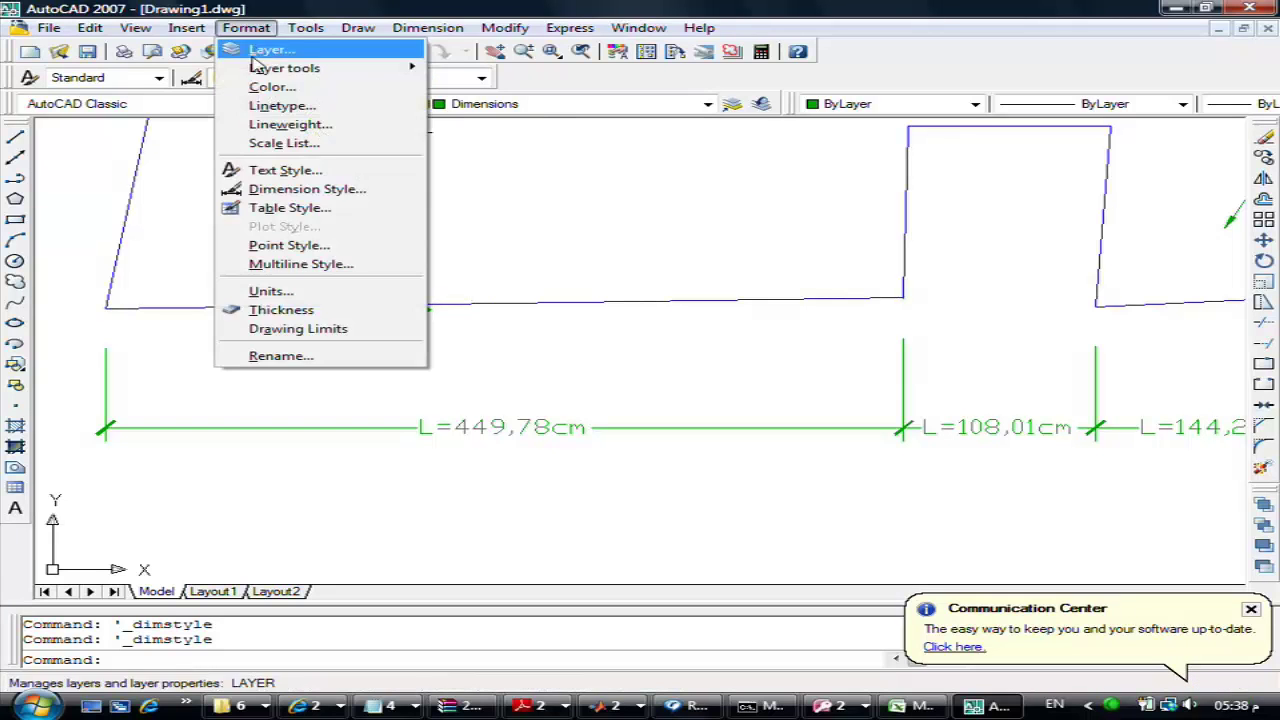
{"action": "left_click", "coordinate": [282, 190]}
{"action": "left_click", "coordinate": [880, 312]}
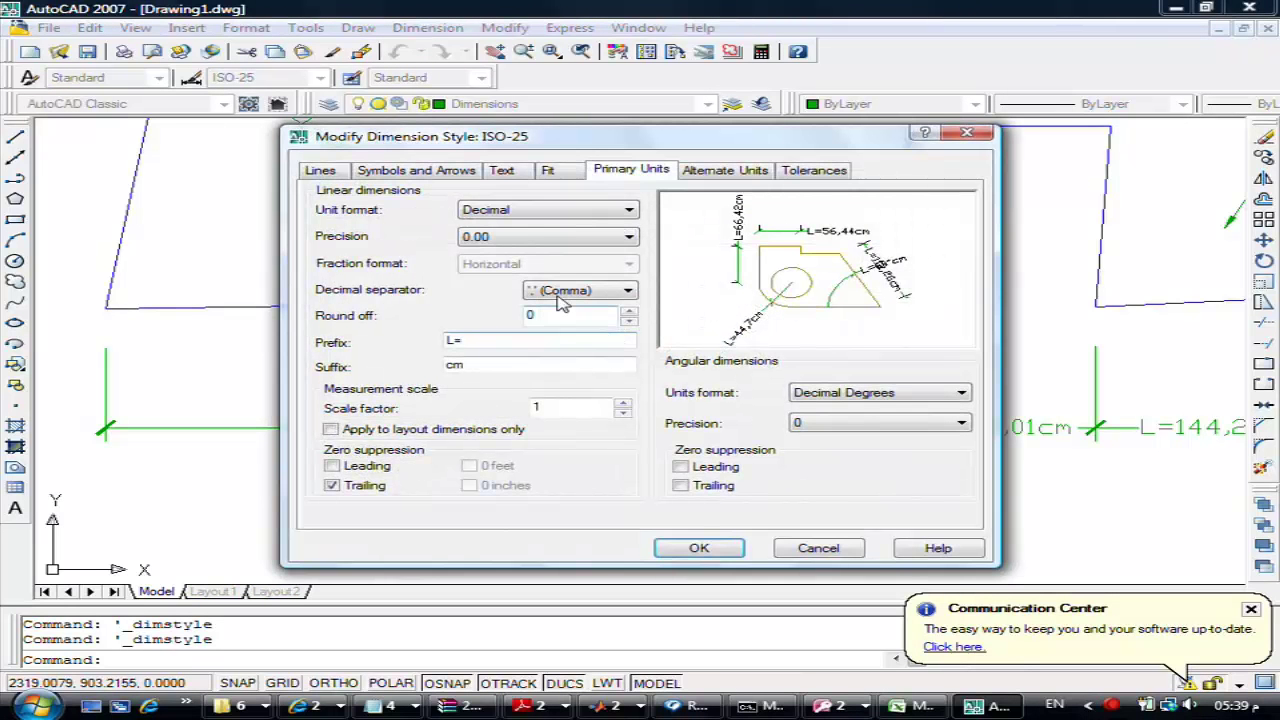
{"action": "left_click_drag", "start_coordinate": [493, 342], "coordinate": [390, 345]}
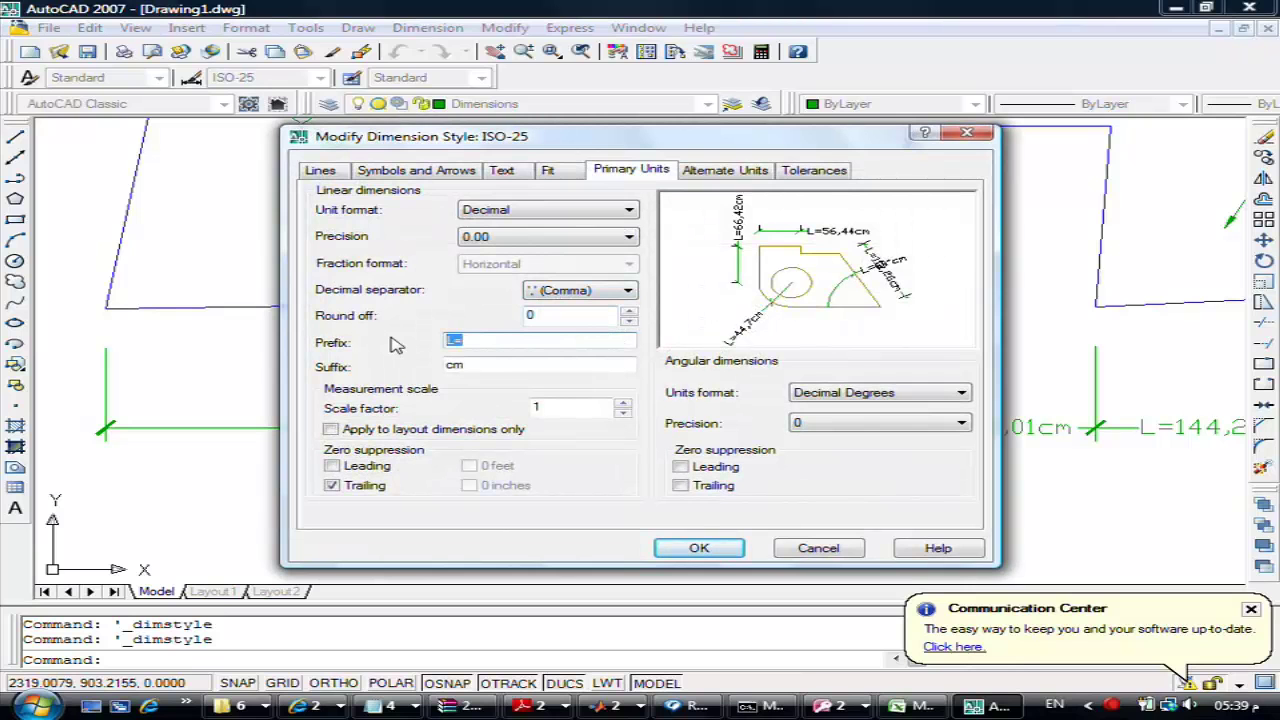
{"action": "key", "text": "BackSpace"}
{"action": "left_click_drag", "start_coordinate": [491, 363], "coordinate": [417, 366]}
{"action": "key", "text": "BackSpace"}
Set round-off to 0.0035 and keep linear precision at 0.00, then apply the changes
{"action": "left_click", "coordinate": [590, 315]}
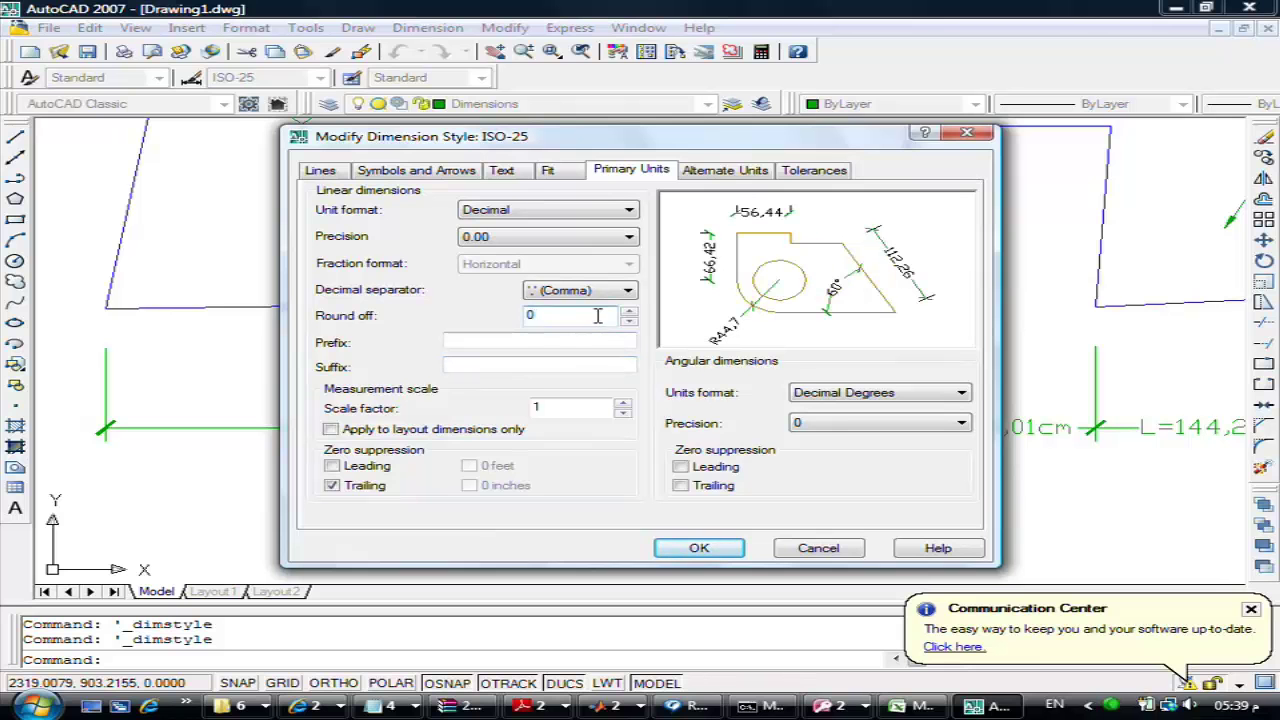
{"action": "left_click", "coordinate": [630, 318]}
{"action": "left_click", "coordinate": [630, 314]}
{"action": "left_click", "coordinate": [630, 314]}
{"action": "left_click", "coordinate": [630, 314]}
{"action": "left_click", "coordinate": [630, 314]}
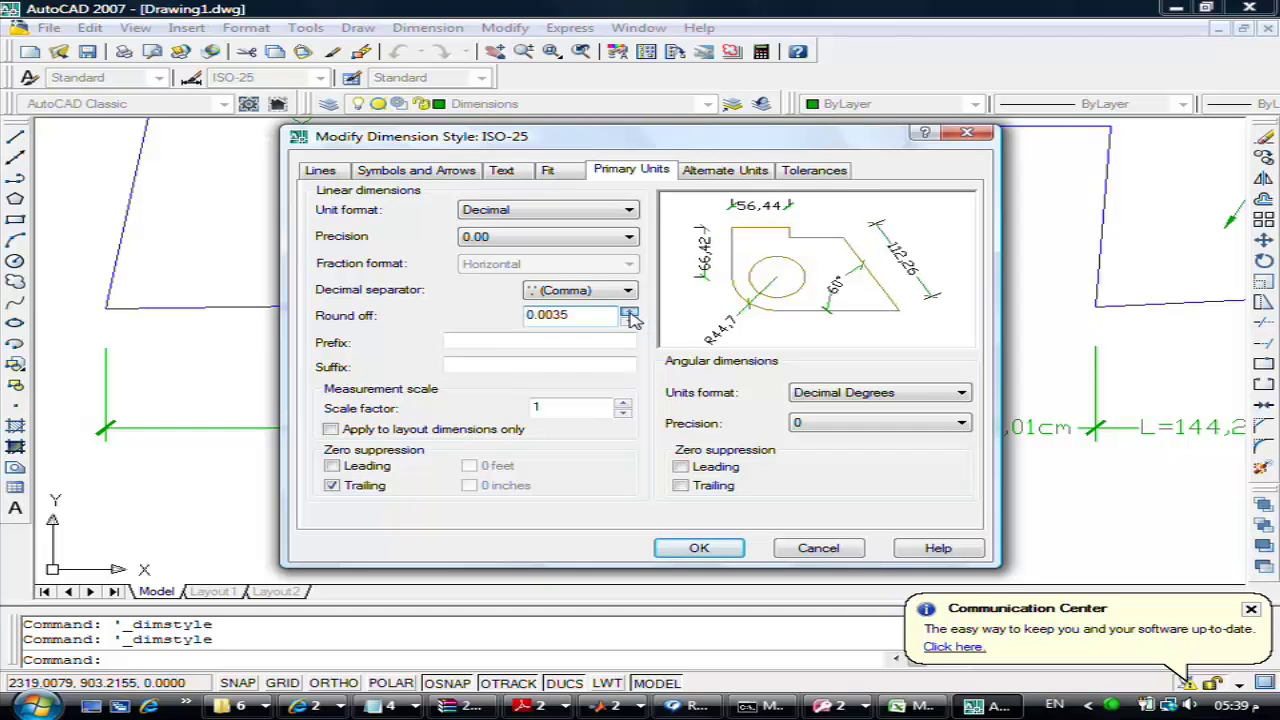
{"action": "left_click", "coordinate": [562, 246]}
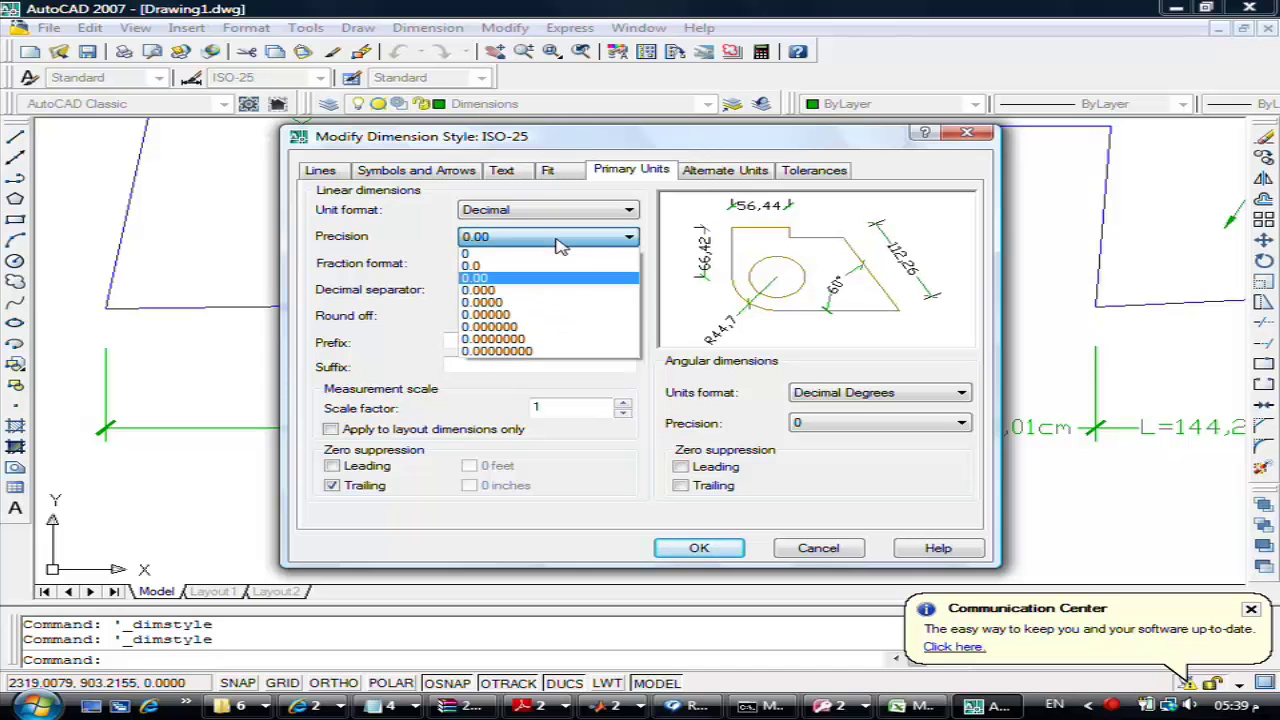
{"action": "left_click", "coordinate": [562, 246]}
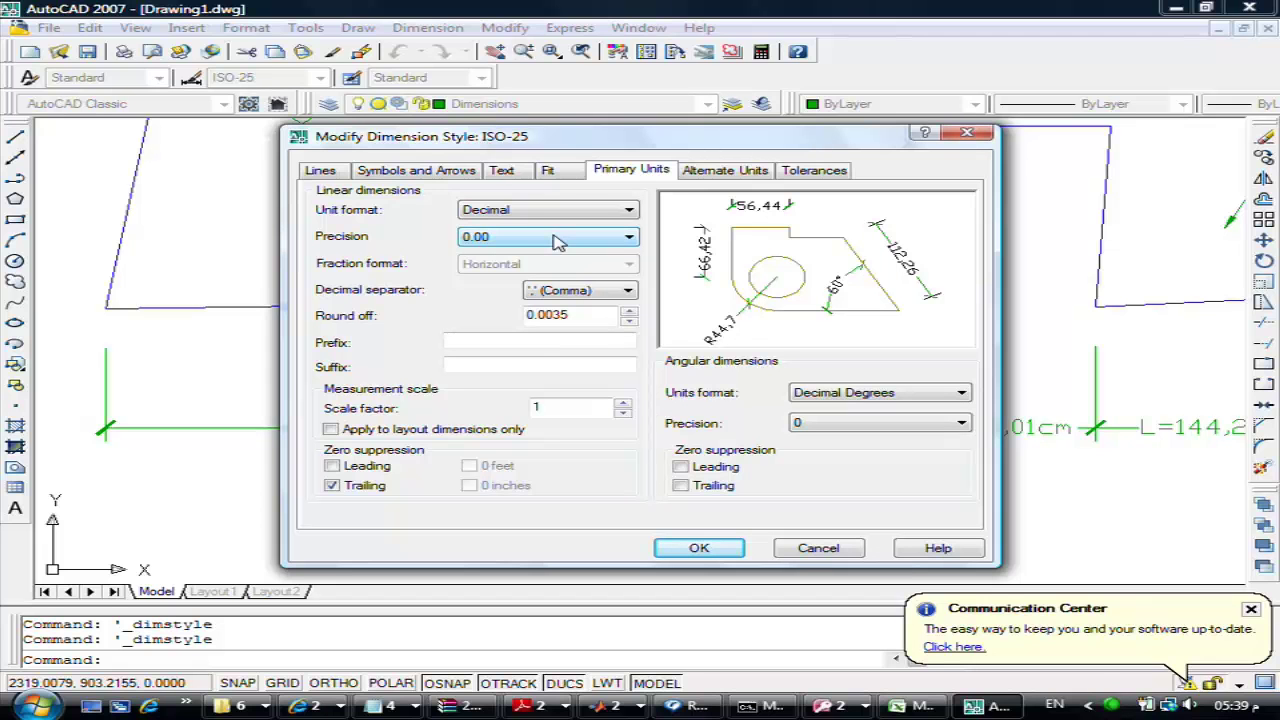
{"action": "left_click", "coordinate": [509, 243]}
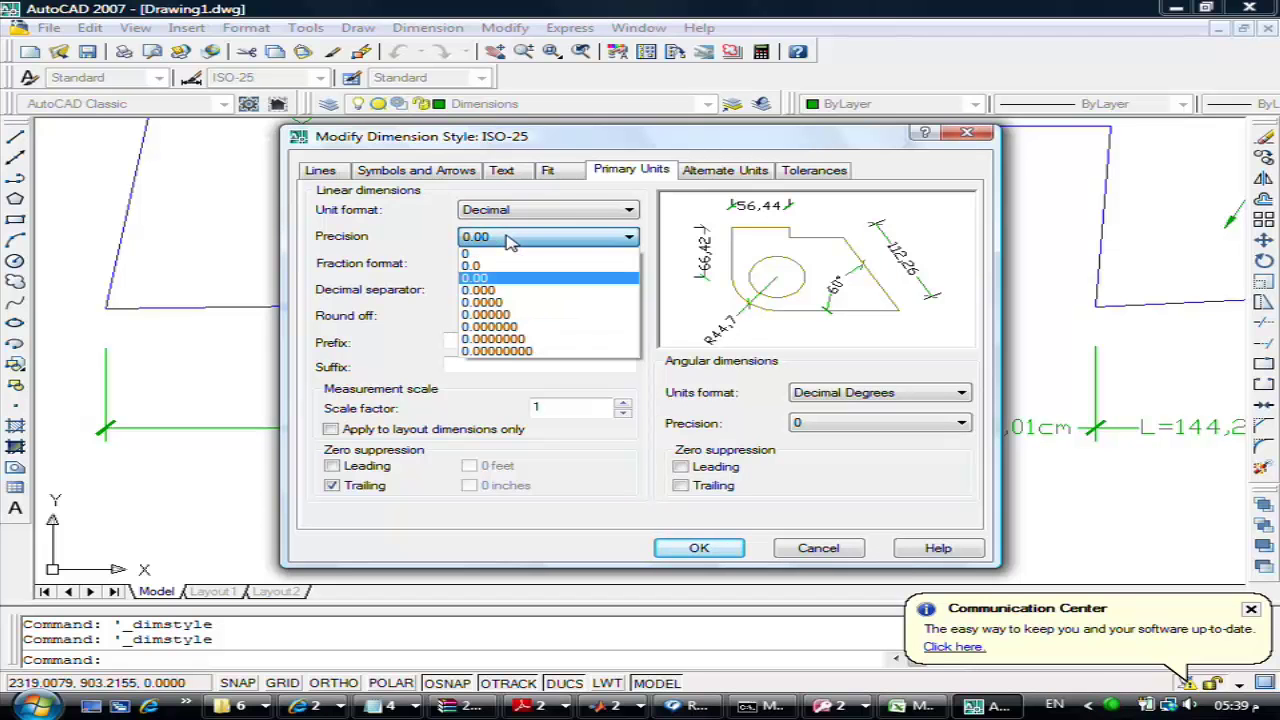
{"action": "left_click", "coordinate": [490, 268]}
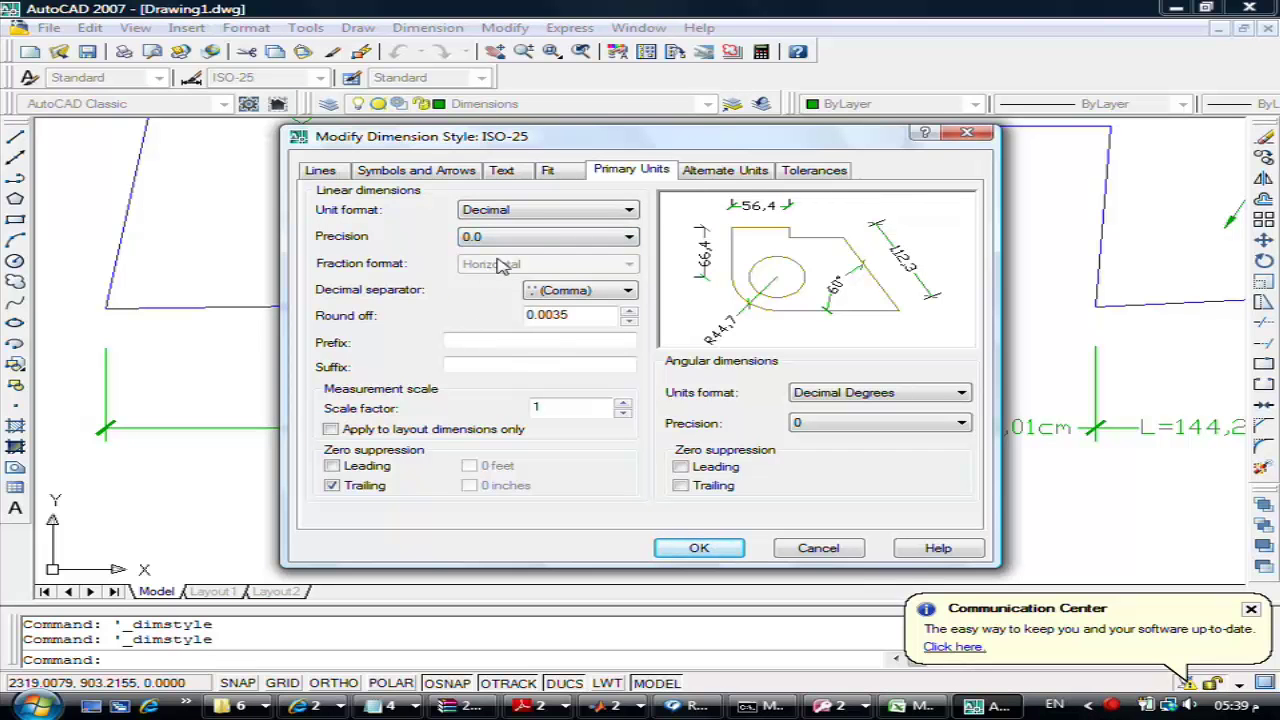
{"action": "left_click", "coordinate": [505, 240]}
{"action": "left_click", "coordinate": [505, 277]}
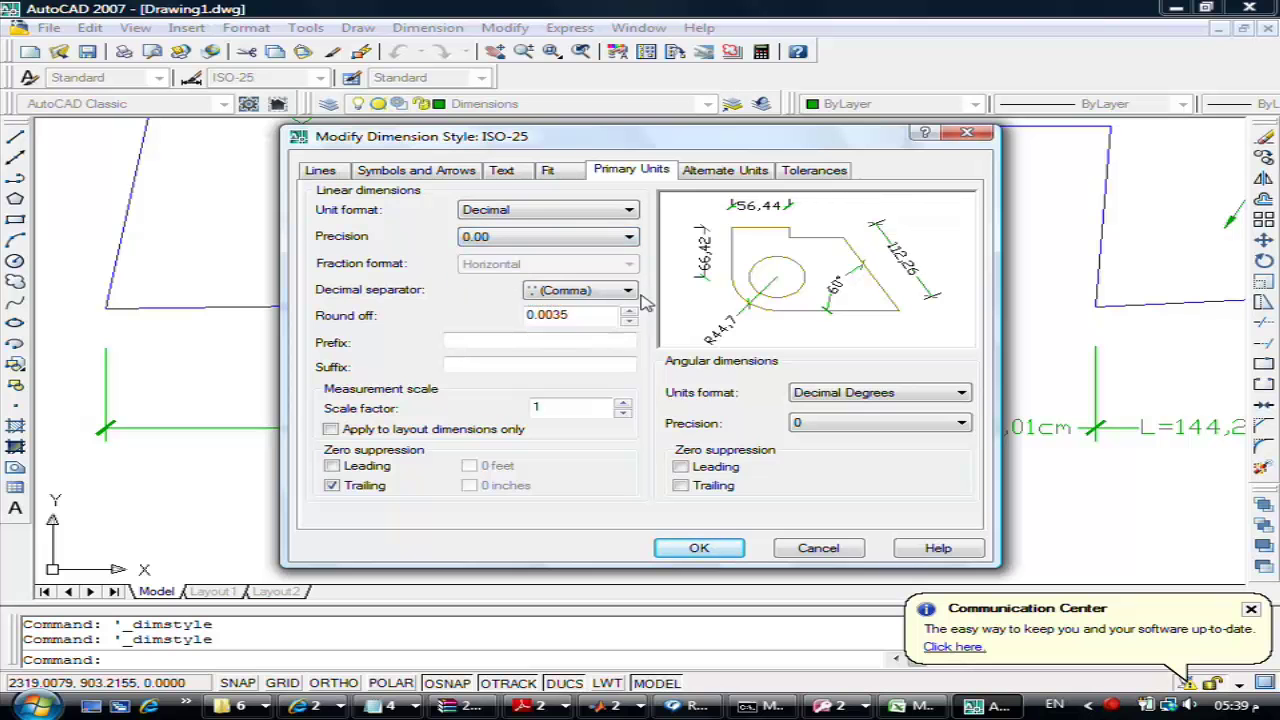
{"action": "left_click", "coordinate": [697, 548]}
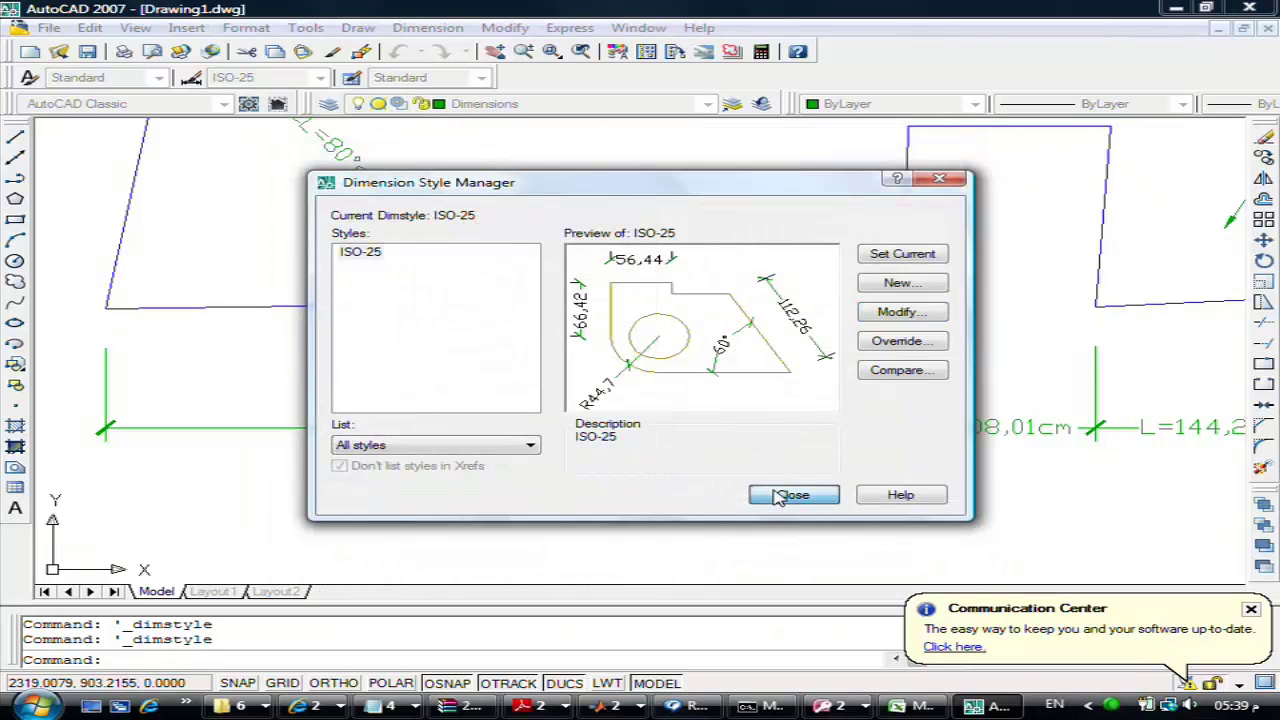
{"action": "left_click", "coordinate": [790, 495]}
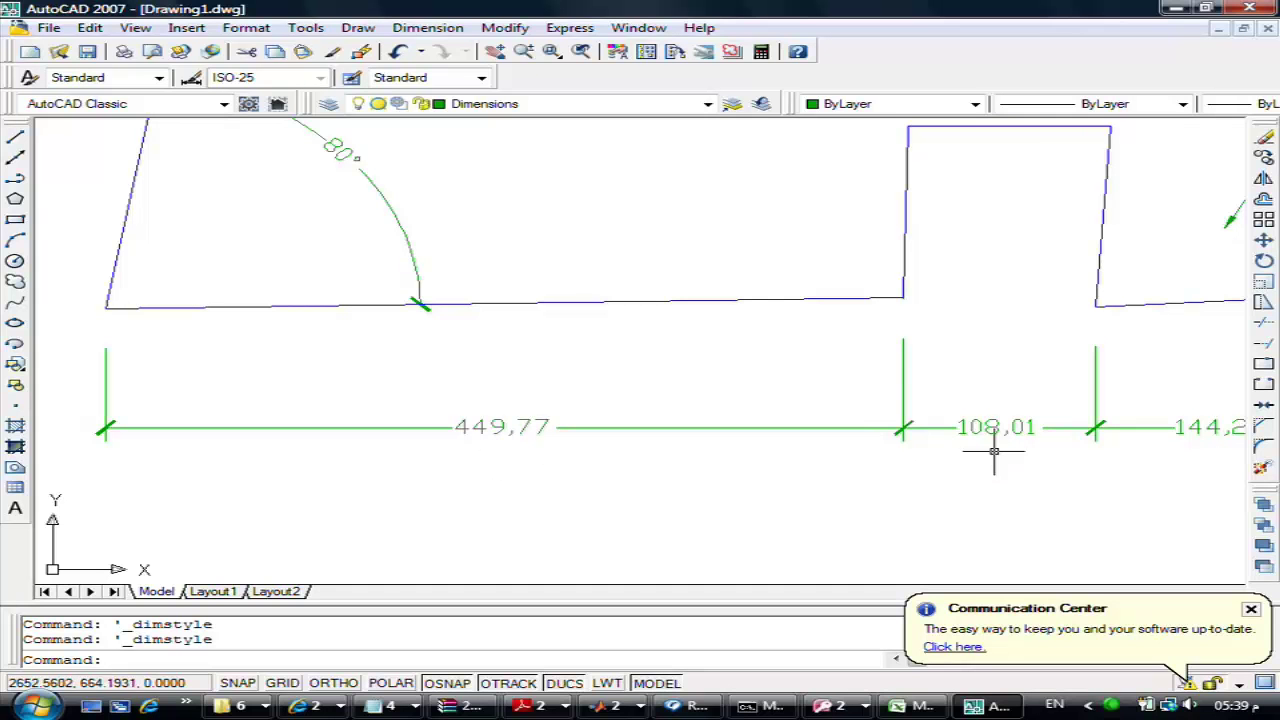
Show the Dimension Style Manager with ISO-25 selected, abandoning a new-style attempt
{"action": "scroll", "coordinate": [833, 398], "scroll_direction": "down", "scroll_amount": 5}
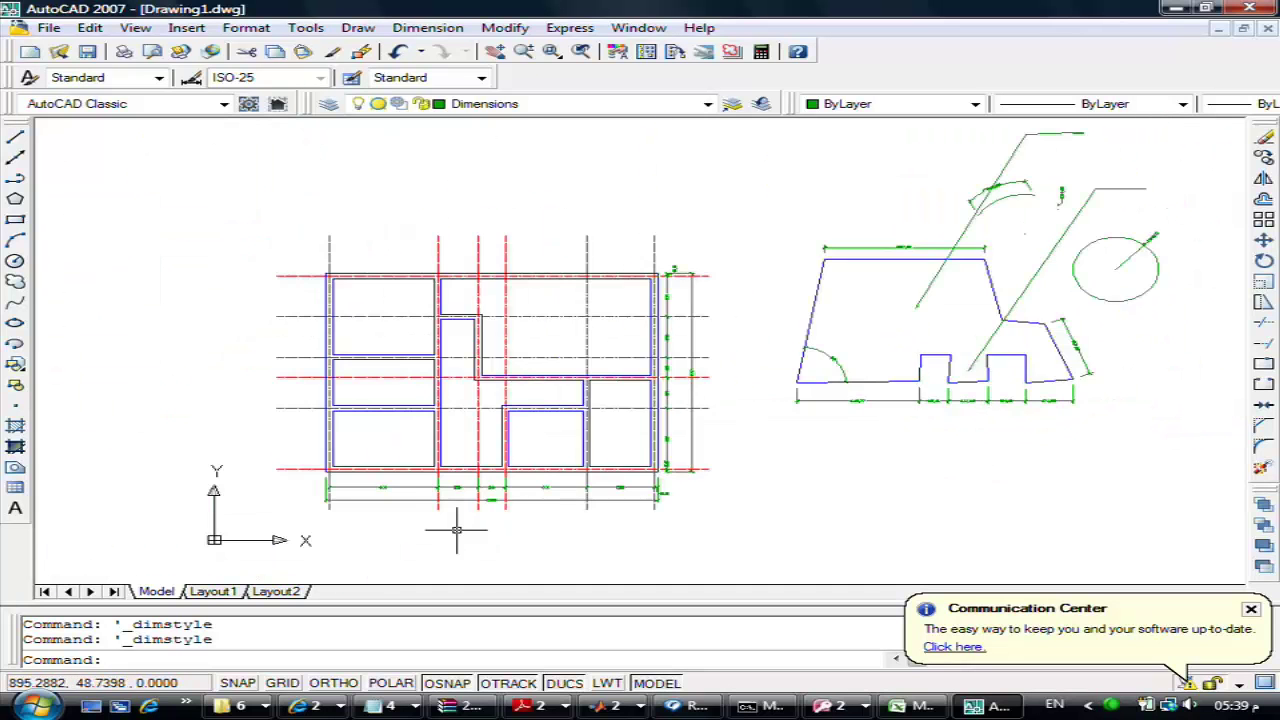
{"action": "scroll", "coordinate": [451, 480], "scroll_direction": "up", "scroll_amount": 5}
{"action": "scroll", "coordinate": [700, 430], "scroll_direction": "down", "scroll_amount": 3}
{"action": "scroll", "coordinate": [835, 371], "scroll_direction": "down", "scroll_amount": 4}
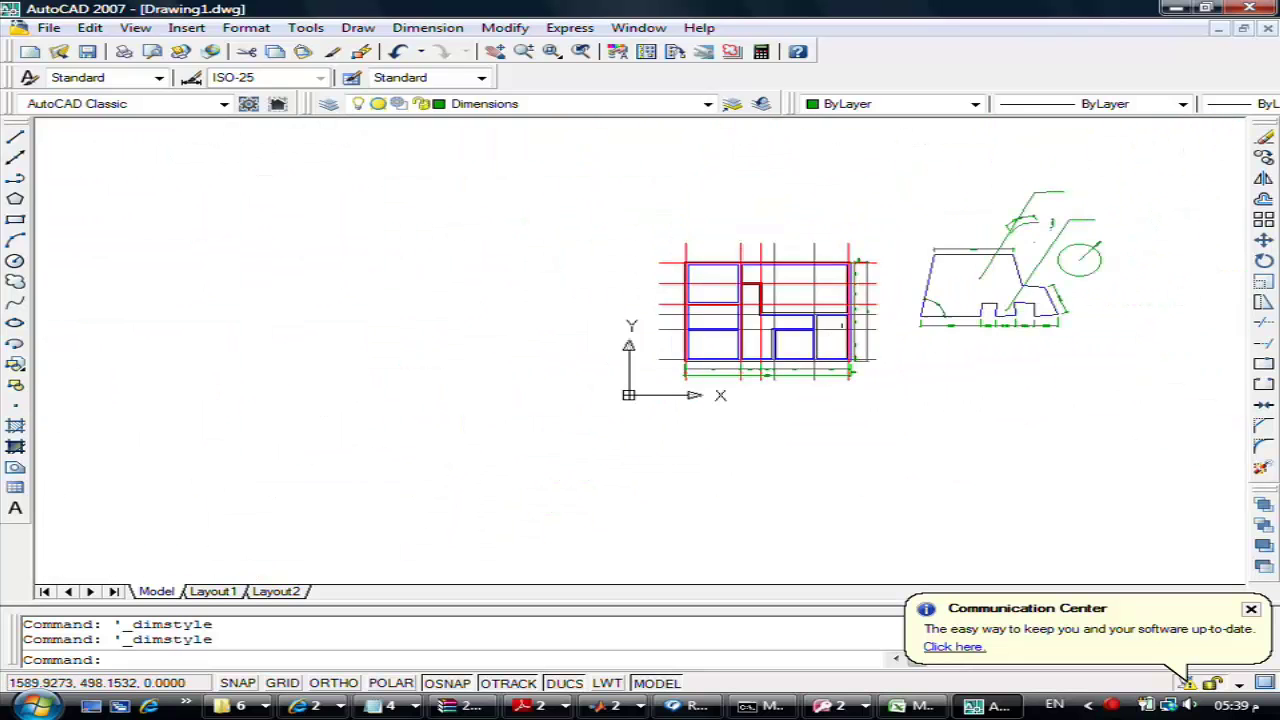
{"action": "scroll", "coordinate": [778, 381], "scroll_direction": "up", "scroll_amount": 4}
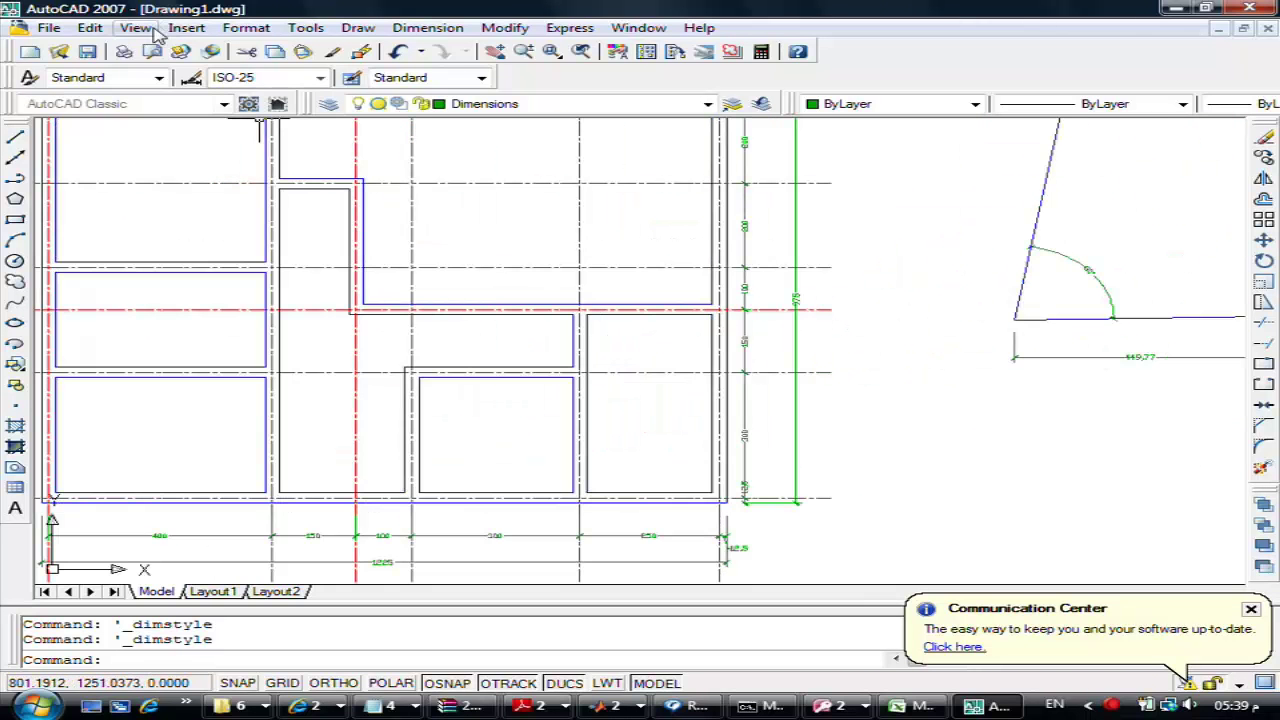
{"action": "left_click", "coordinate": [245, 30]}
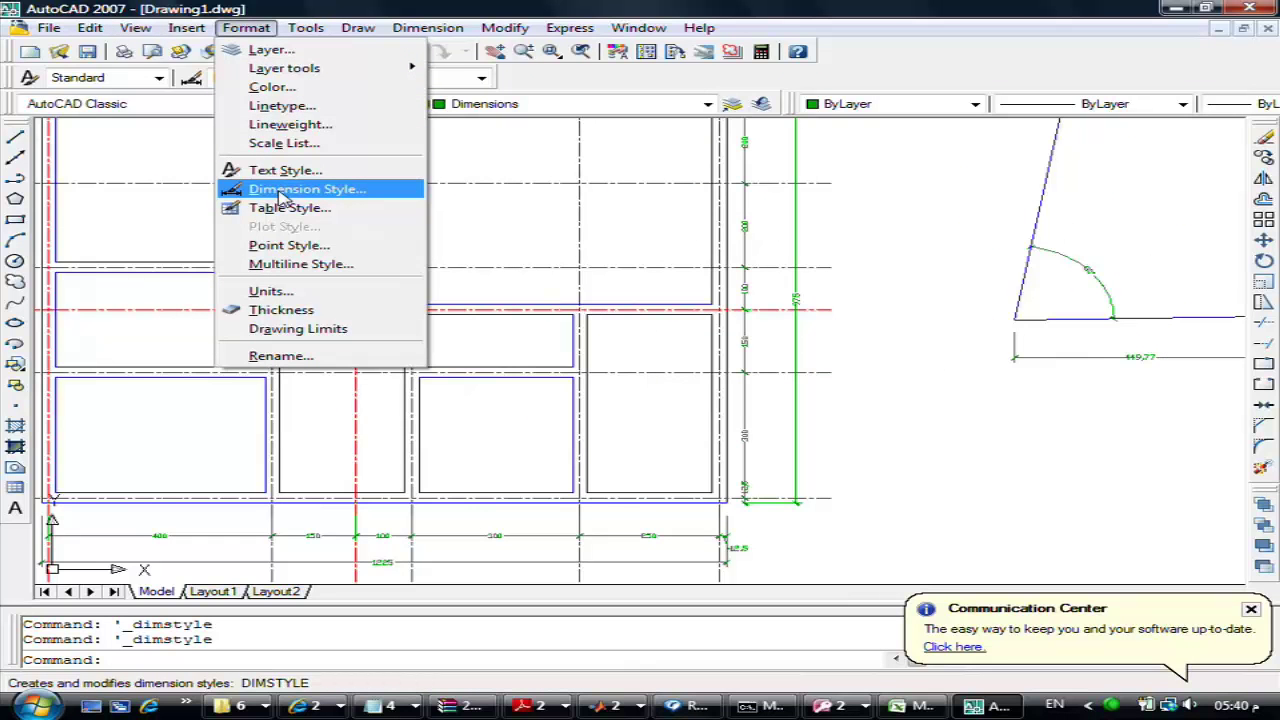
{"action": "left_click", "coordinate": [285, 197]}
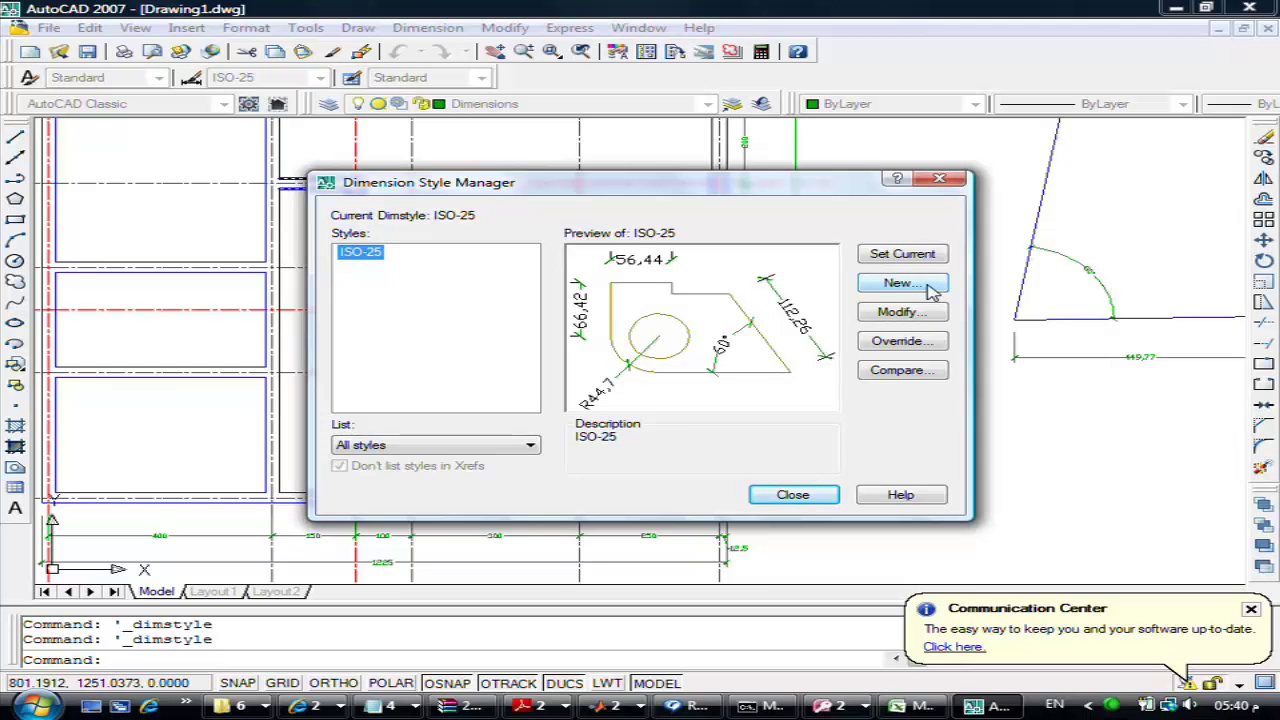
{"action": "left_click", "coordinate": [930, 287]}
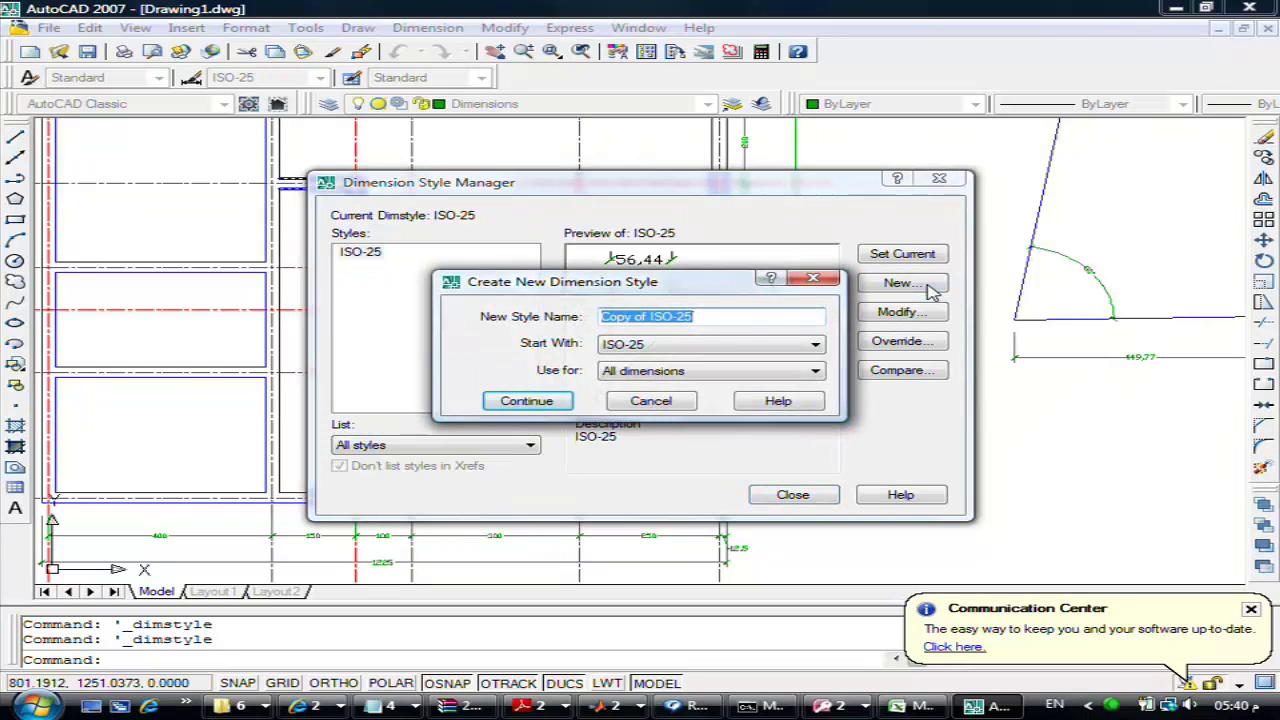
{"action": "left_click", "coordinate": [668, 405]}
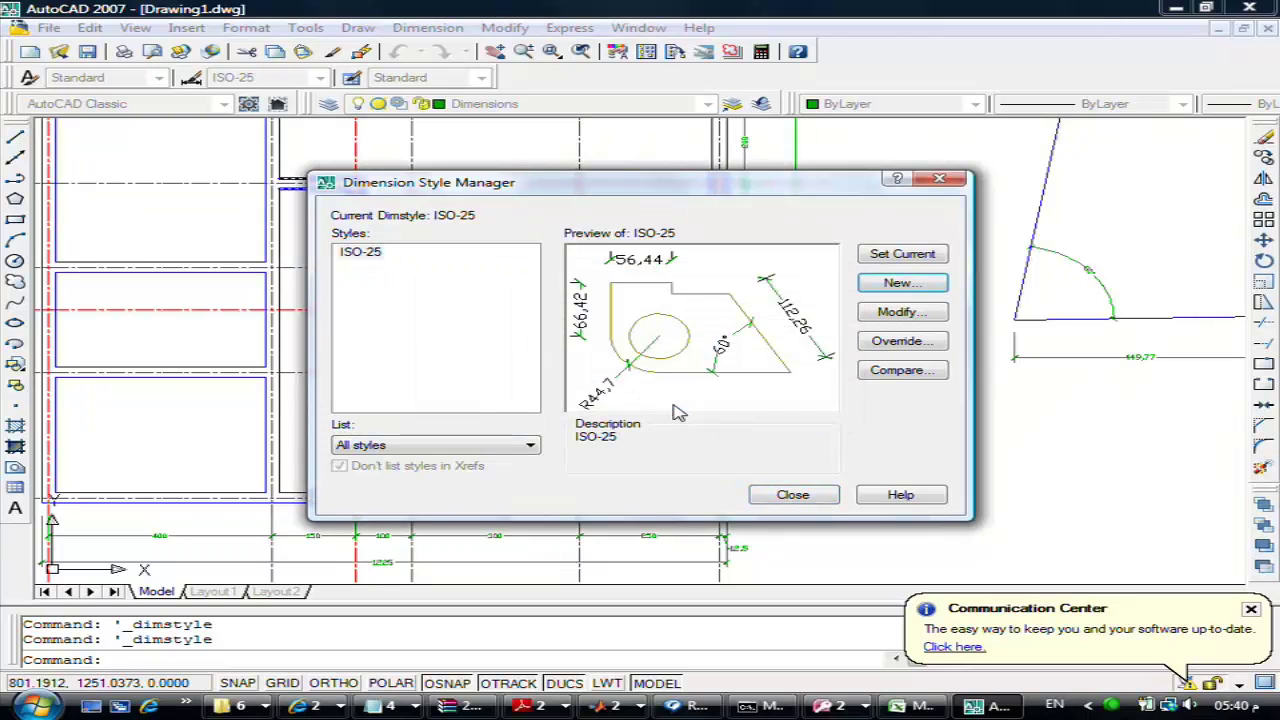
{"action": "left_click", "coordinate": [361, 254]}
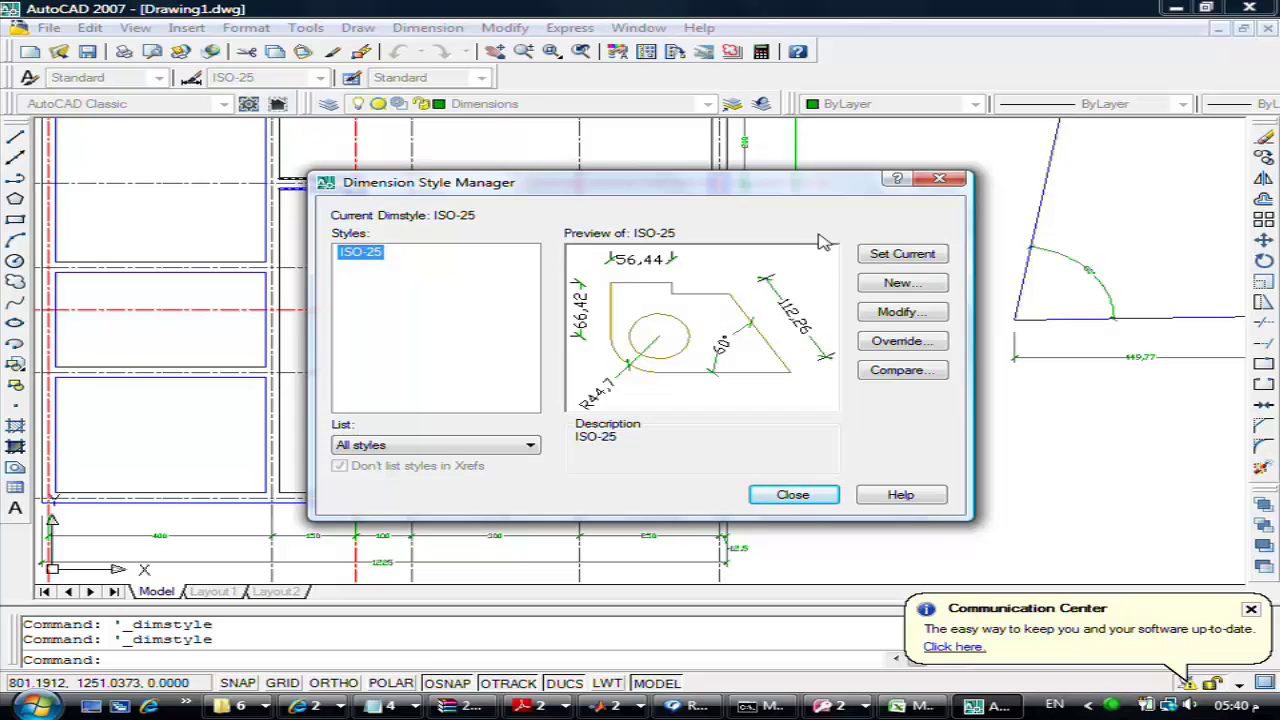
Add a dimension style named 'New Style1' starting from ISO-25, then select it in the style list
{"action": "left_click", "coordinate": [878, 284]}
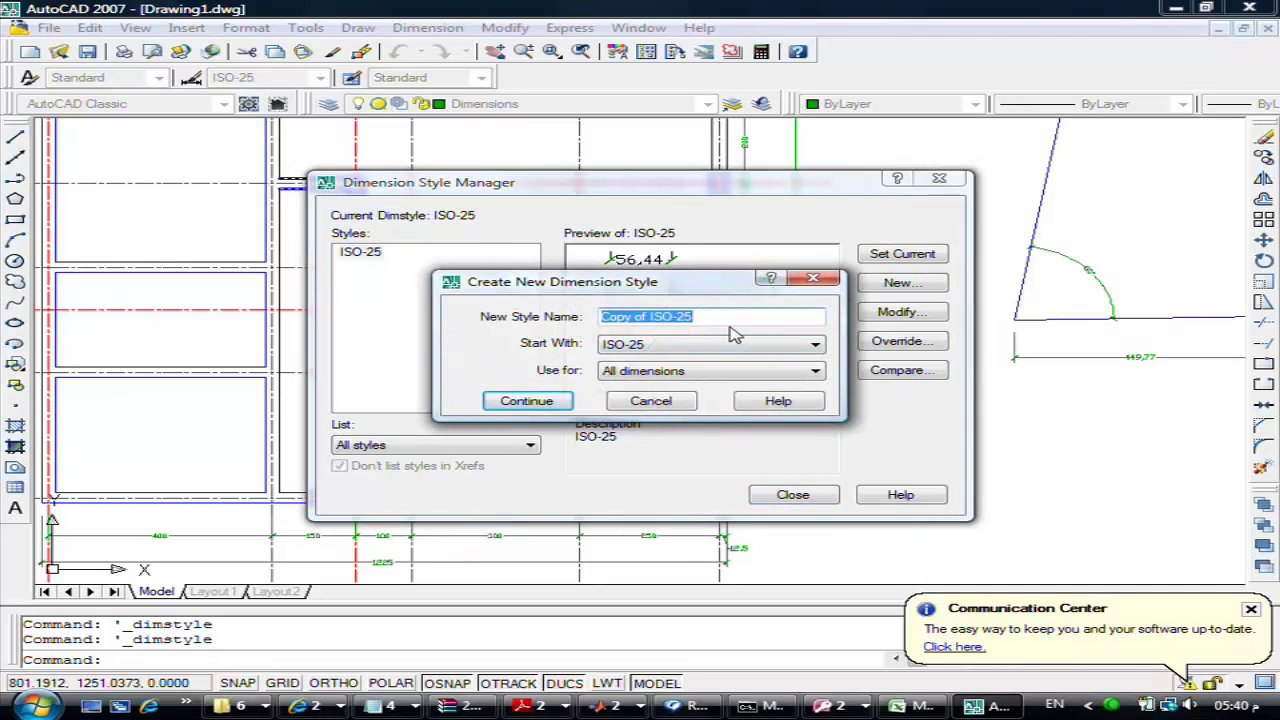
{"action": "type", "text": "New Style1"}
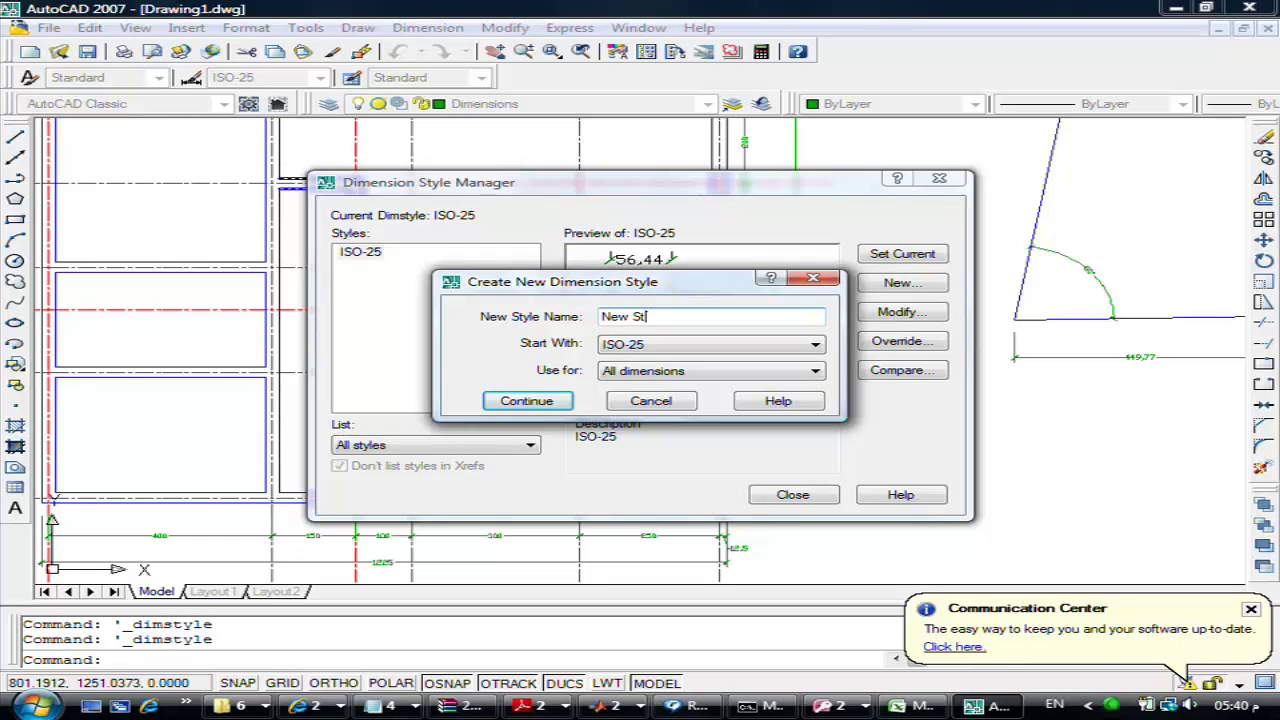
{"action": "left_click", "coordinate": [730, 350]}
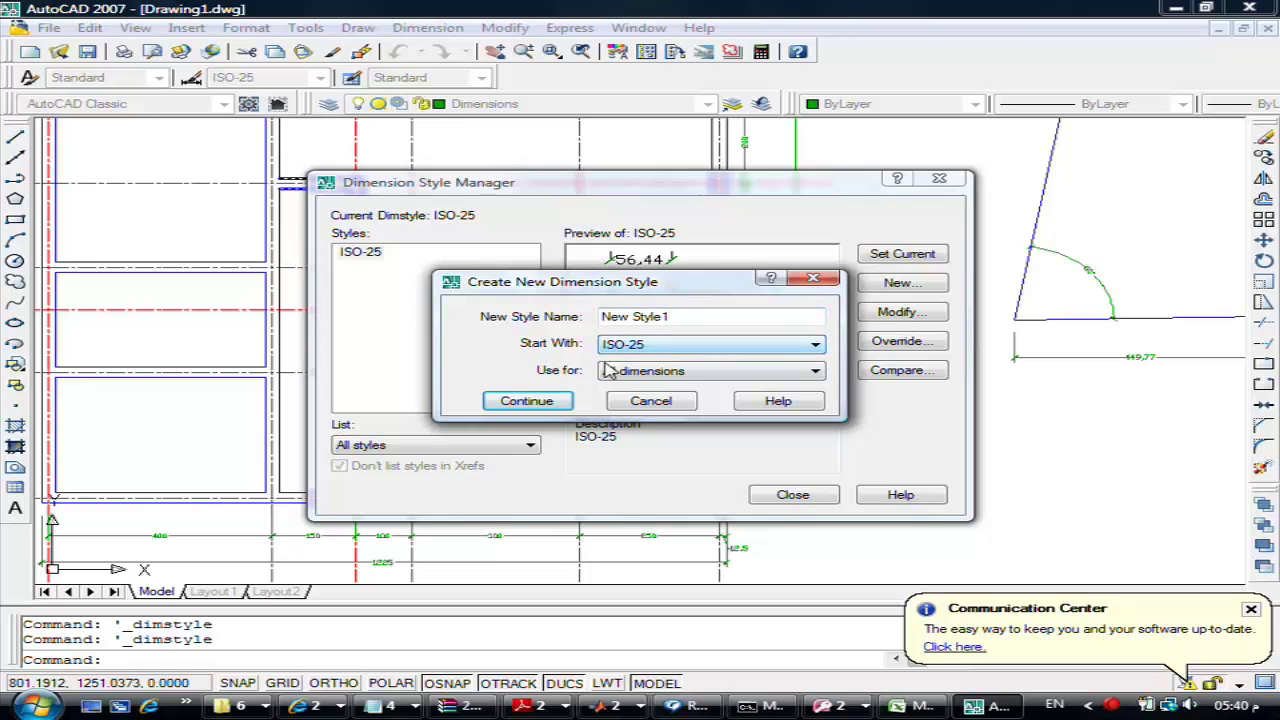
{"action": "left_click", "coordinate": [527, 400]}
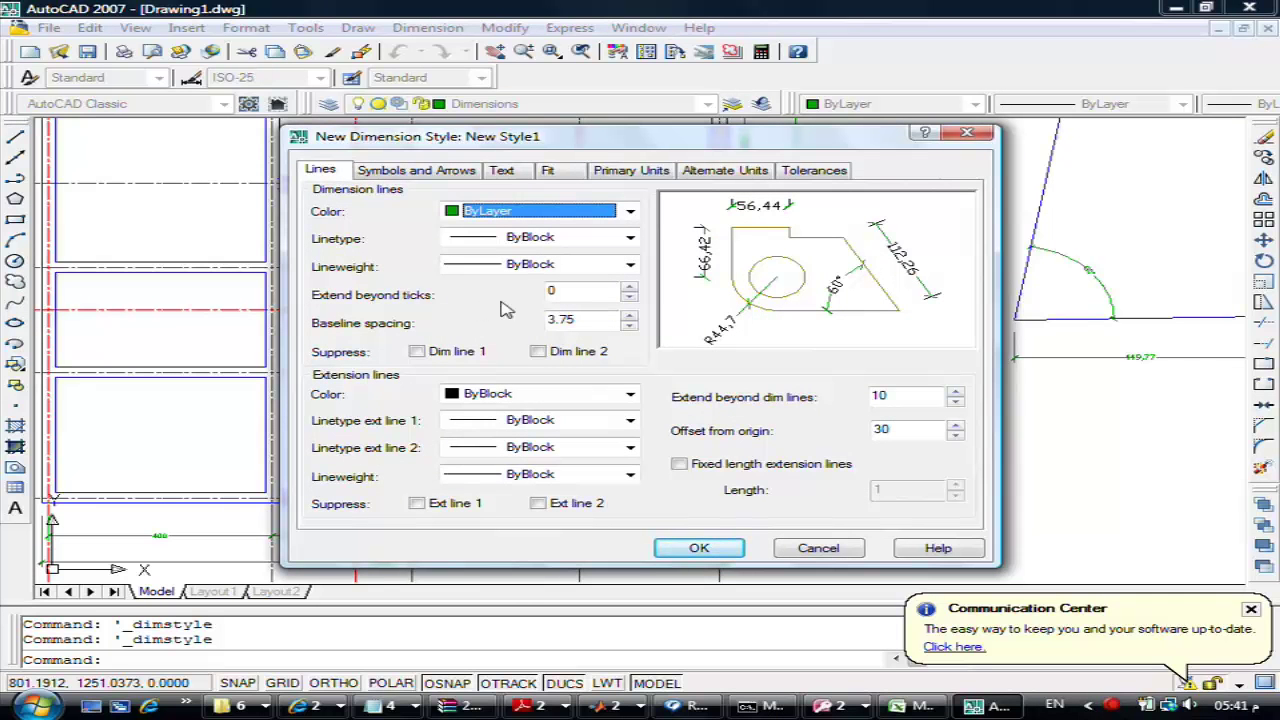
{"action": "left_click", "coordinate": [672, 552]}
{"action": "left_click", "coordinate": [362, 252]}
{"action": "left_click", "coordinate": [374, 267]}
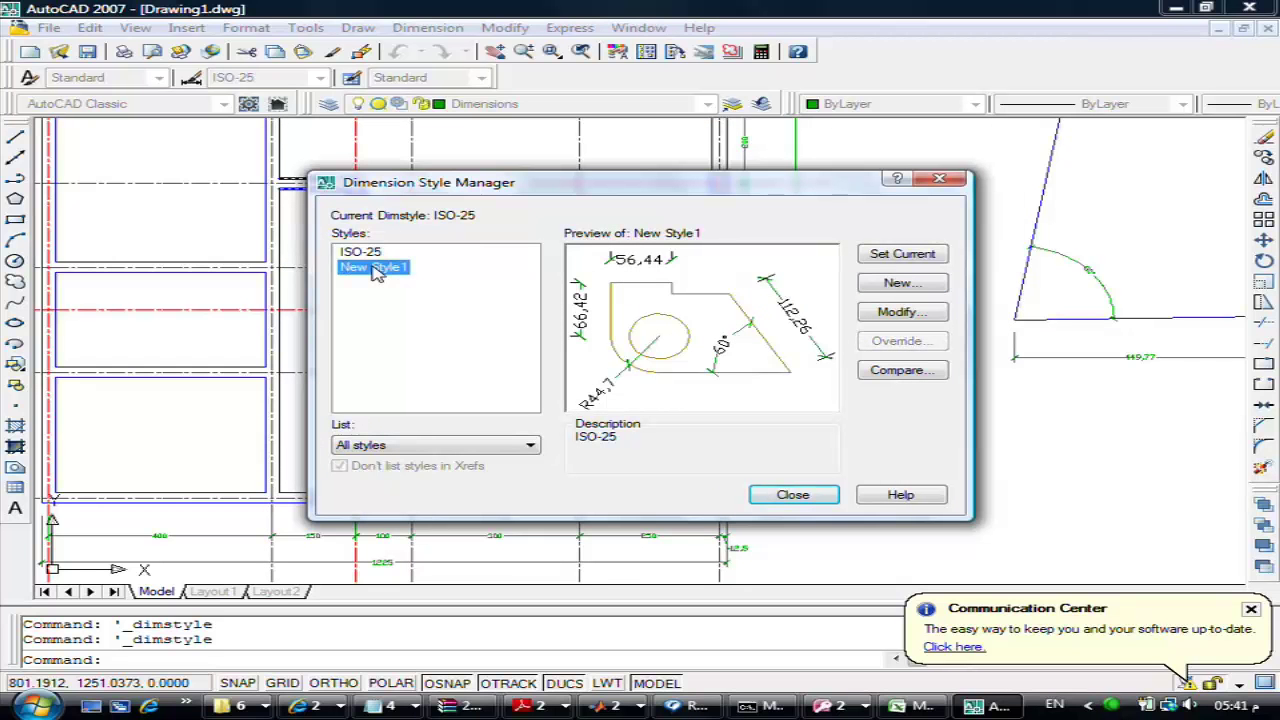
Change New Style1's arrowheads to Closed filled and close the Dimension Style Manager
{"action": "left_click", "coordinate": [897, 313]}
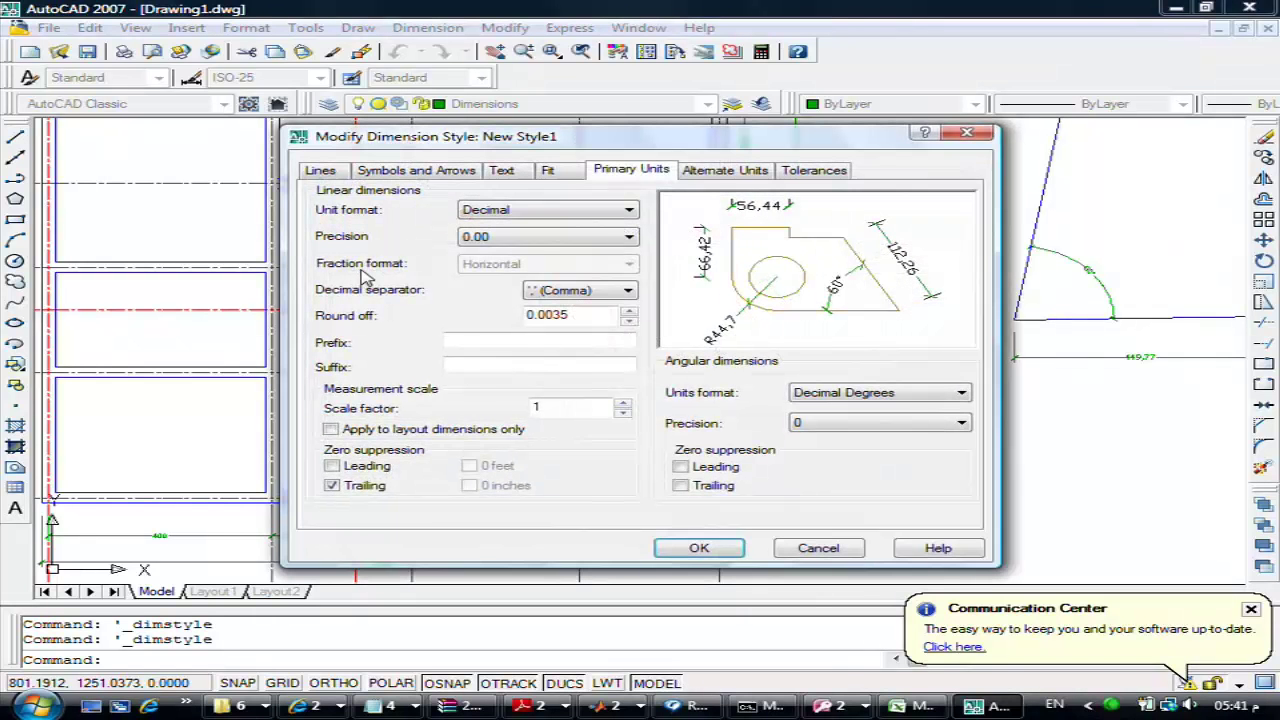
{"action": "left_click", "coordinate": [363, 175]}
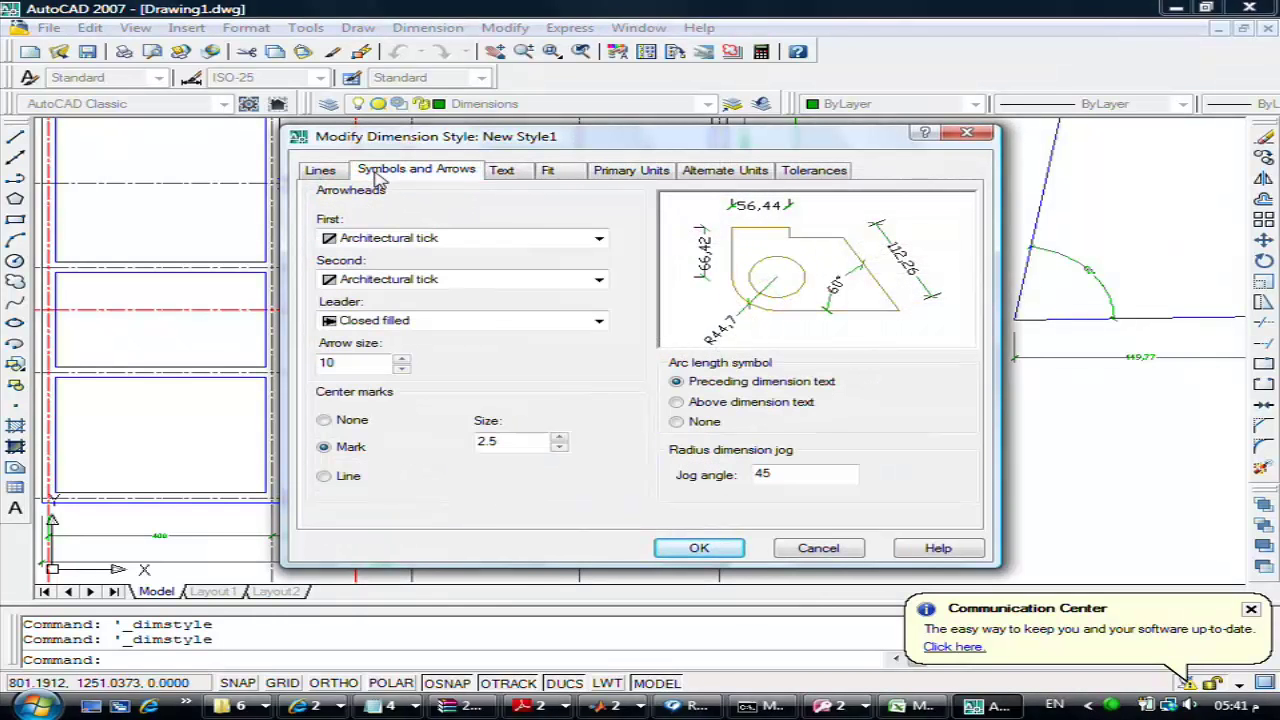
{"action": "left_click", "coordinate": [392, 238]}
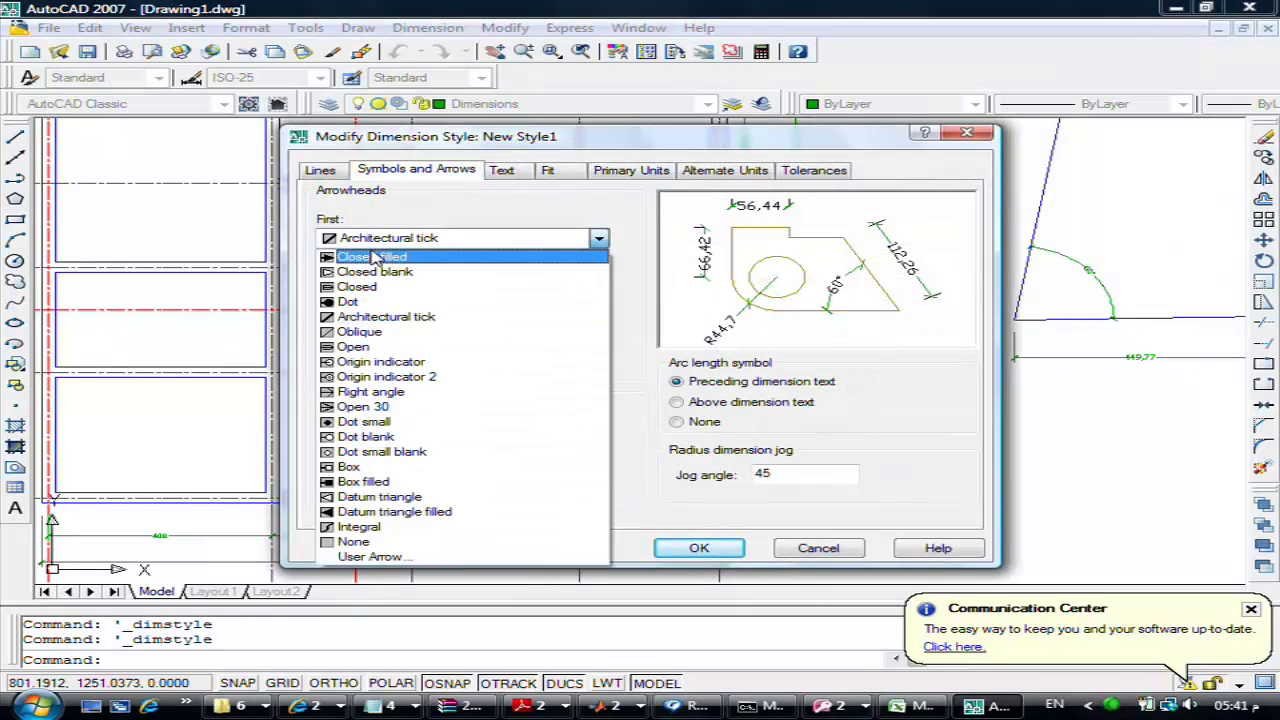
{"action": "left_click", "coordinate": [372, 258]}
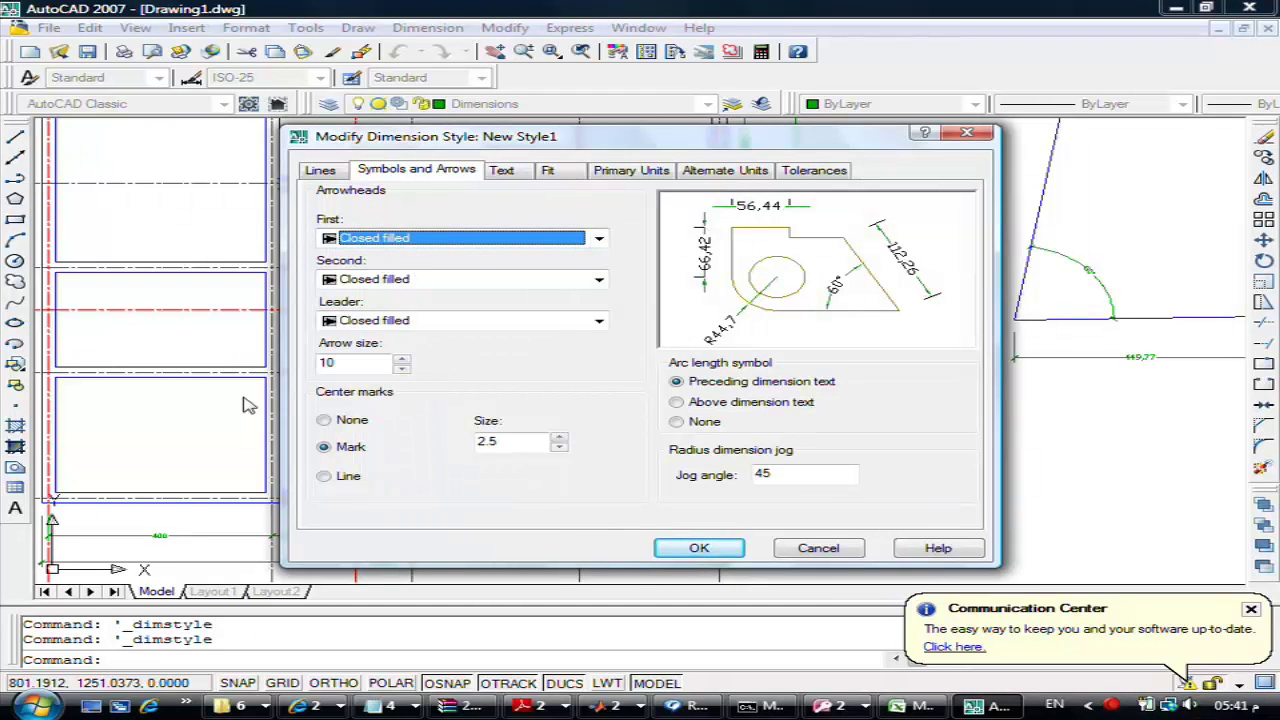
{"action": "left_click", "coordinate": [728, 552]}
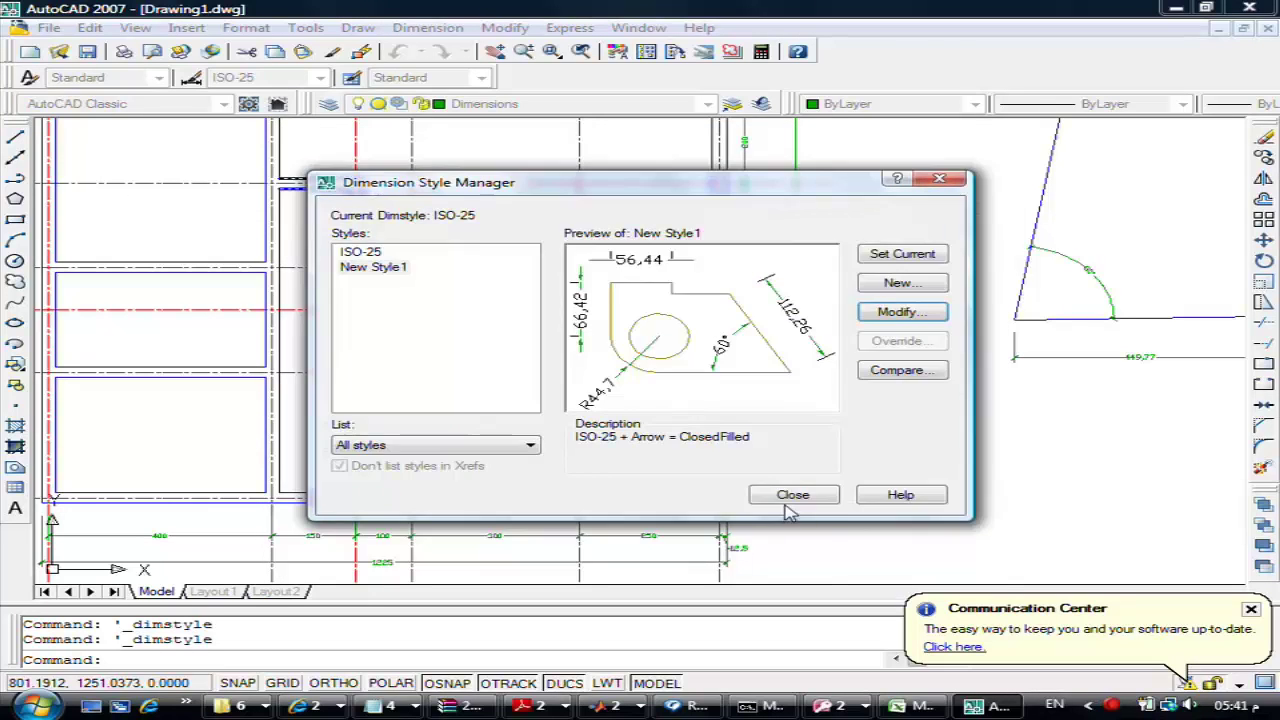
{"action": "left_click", "coordinate": [793, 494]}
Make New Style1 current from Format > Dimension Style and close the manager
{"action": "scroll", "coordinate": [771, 530], "scroll_direction": "up", "scroll_amount": 2}
{"action": "scroll", "coordinate": [775, 470], "scroll_direction": "up", "scroll_amount": 1}
{"action": "scroll", "coordinate": [777, 440], "scroll_direction": "down", "scroll_amount": 1}
{"action": "scroll", "coordinate": [777, 434], "scroll_direction": "down", "scroll_amount": 5}
{"action": "scroll", "coordinate": [935, 268], "scroll_direction": "up", "scroll_amount": 5}
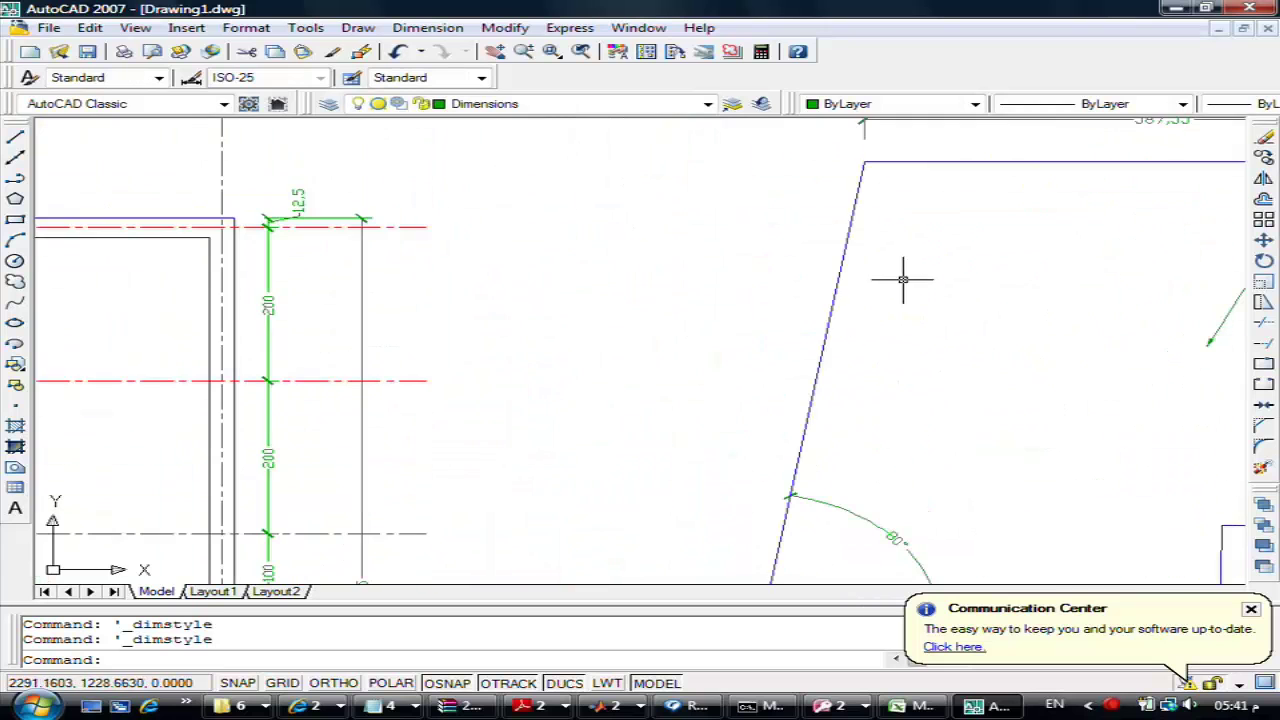
{"action": "scroll", "coordinate": [720, 366], "scroll_direction": "down", "scroll_amount": 1}
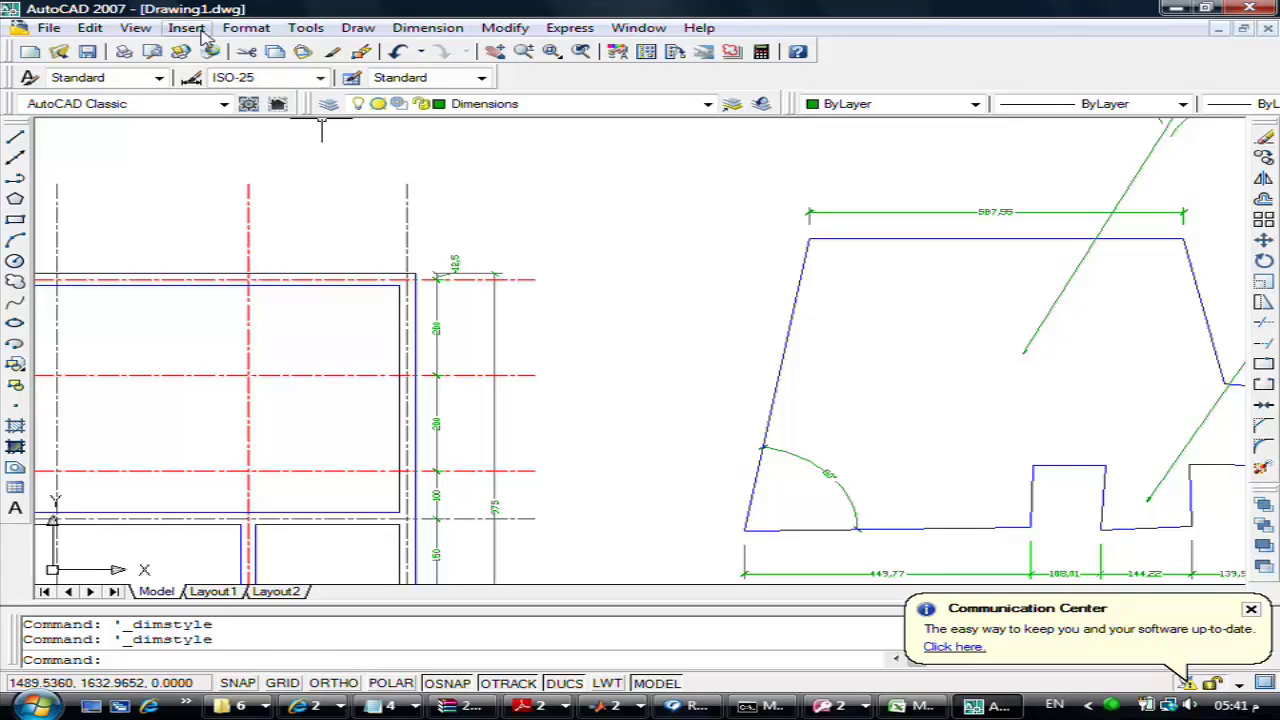
{"action": "left_click", "coordinate": [245, 28]}
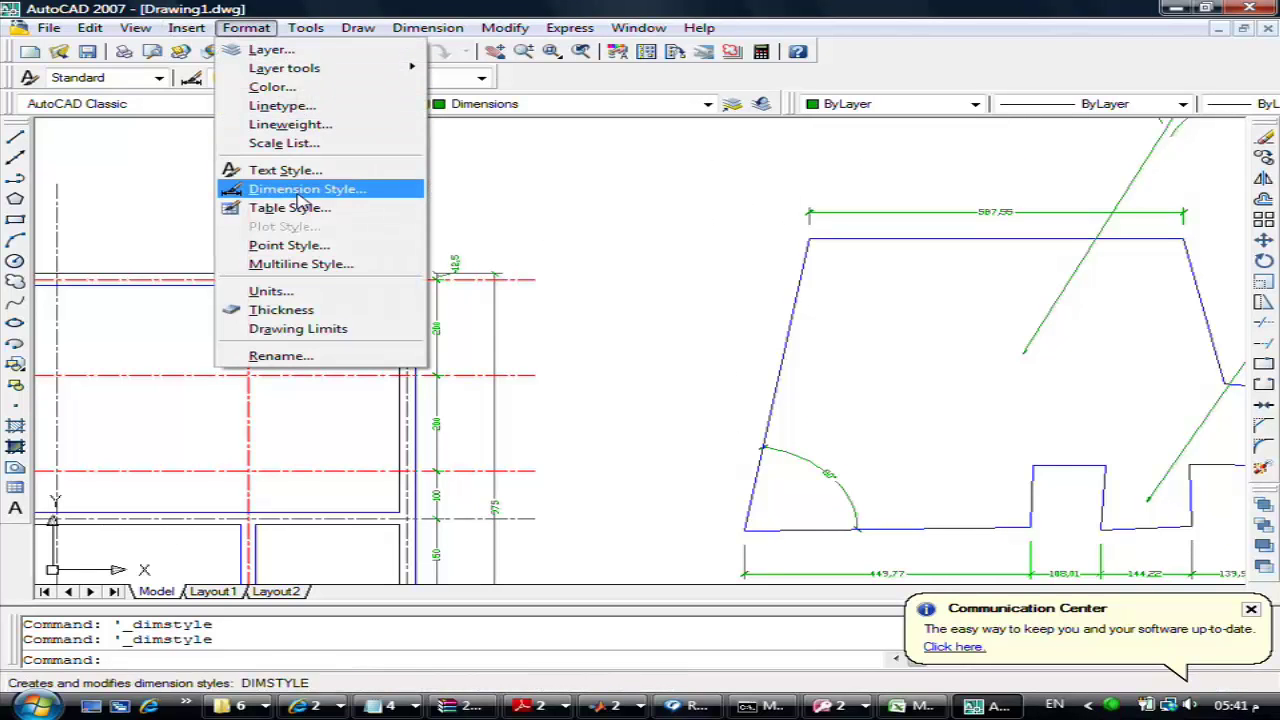
{"action": "left_click", "coordinate": [297, 197]}
{"action": "left_click", "coordinate": [376, 270]}
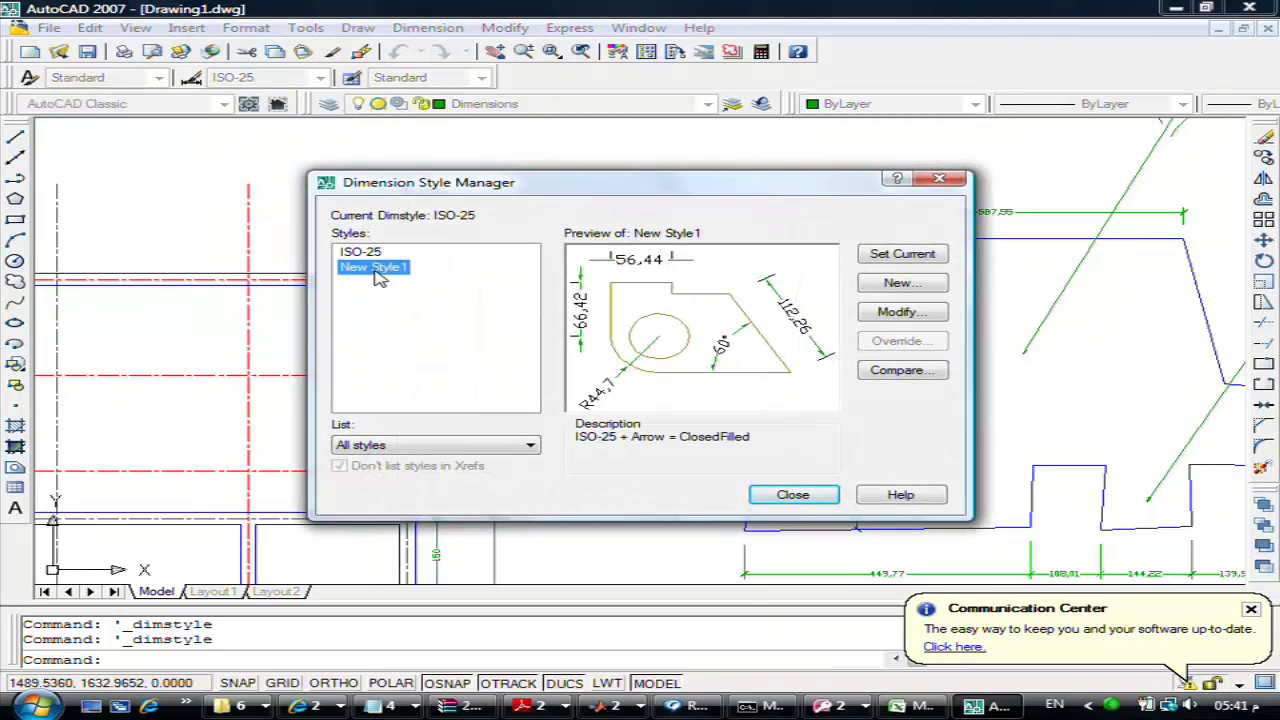
{"action": "left_click", "coordinate": [902, 255]}
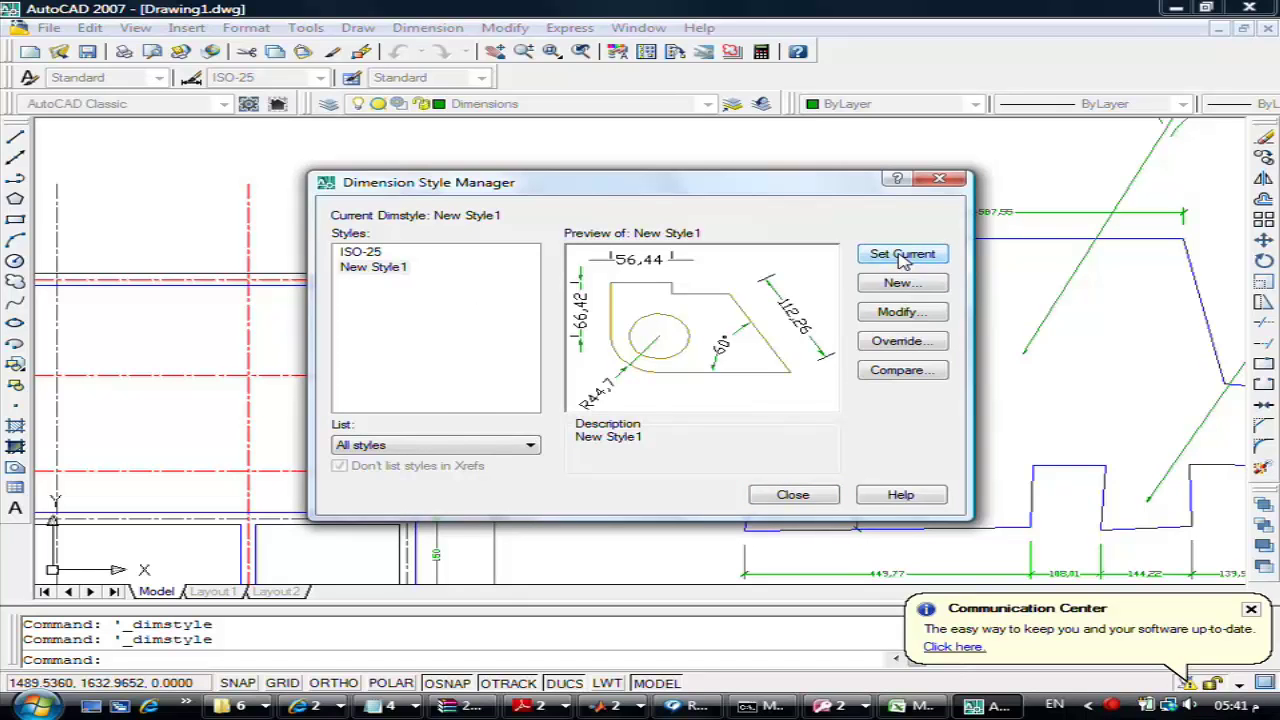
{"action": "left_click", "coordinate": [793, 495]}
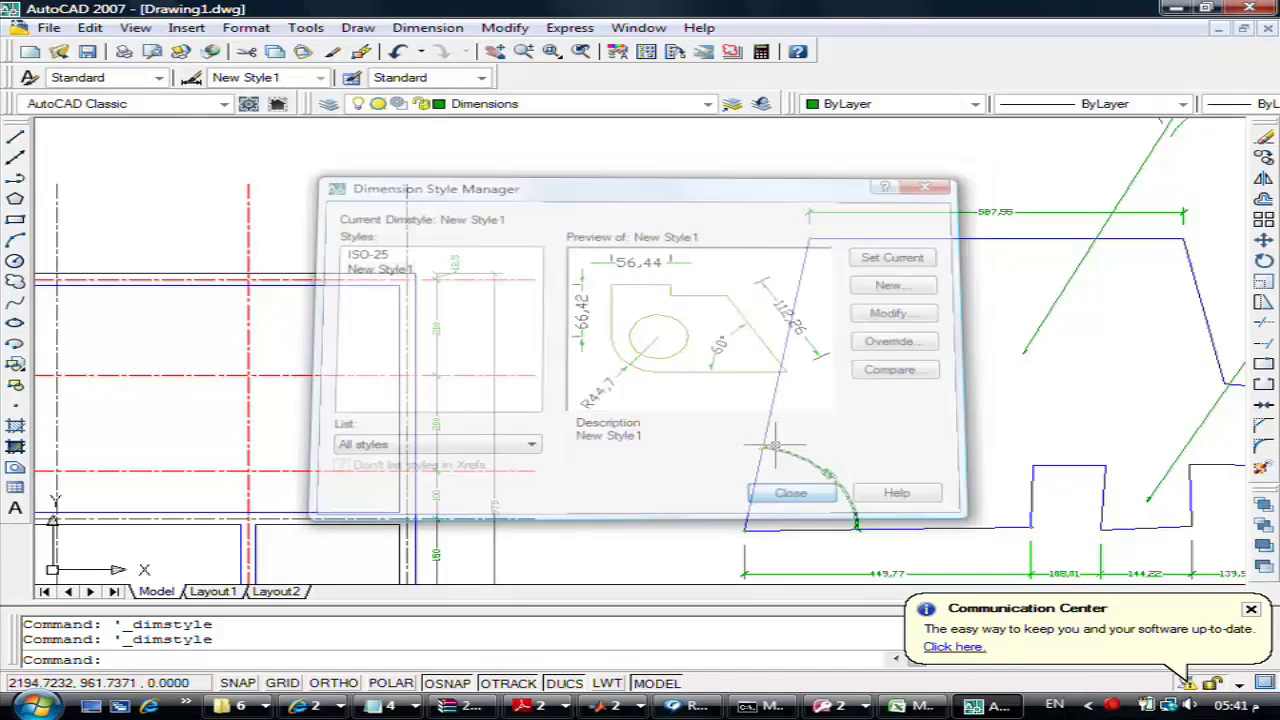
{"action": "left_click", "coordinate": [428, 27]}
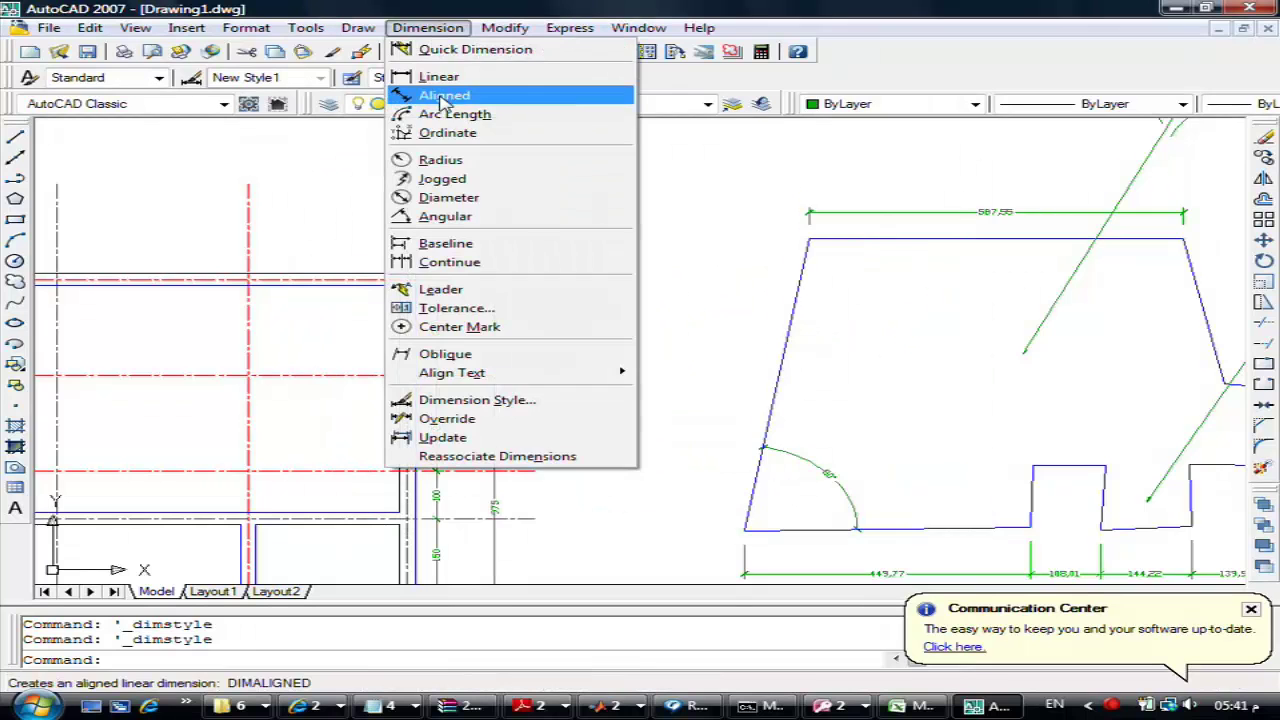
Dimension the trapezoid's slanted left edge with a 619.59 aligned dimension placed to its left
{"action": "left_click", "coordinate": [442, 94]}
{"action": "scroll", "coordinate": [744, 528], "scroll_direction": "down", "scroll_amount": 1}
{"action": "left_click", "coordinate": [745, 536]}
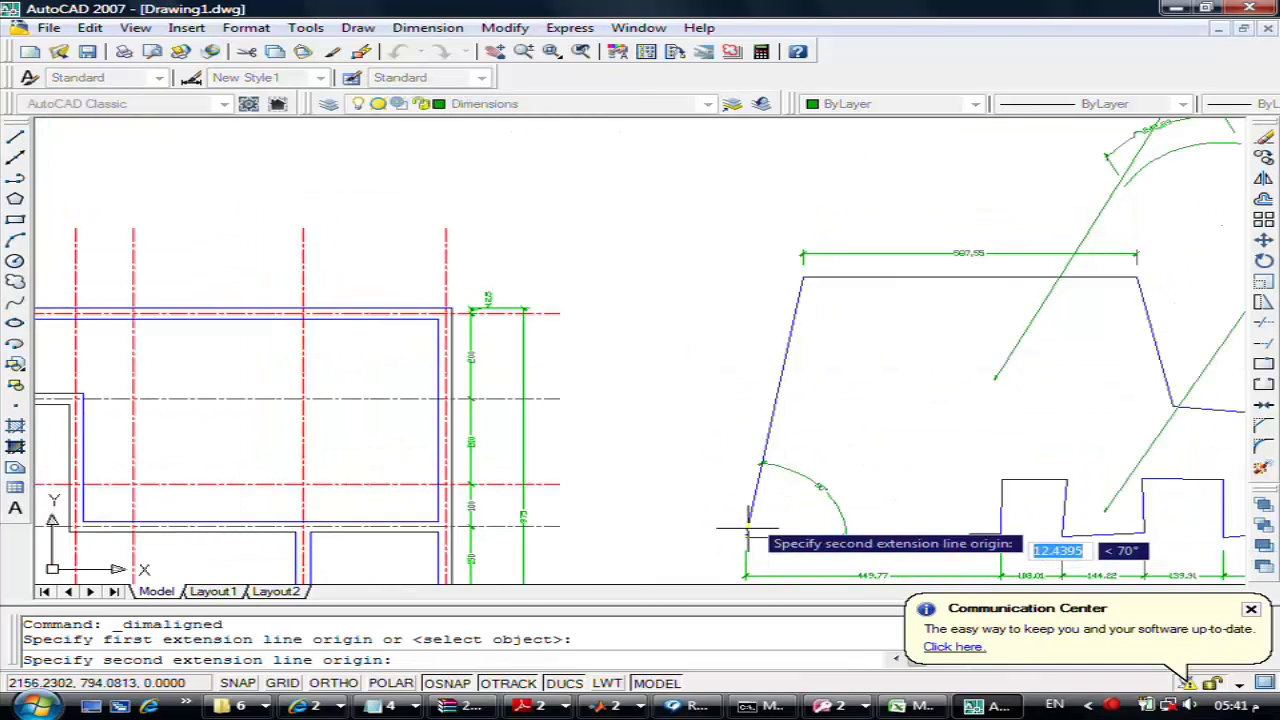
{"action": "left_click", "coordinate": [802, 276]}
{"action": "left_click", "coordinate": [745, 292]}
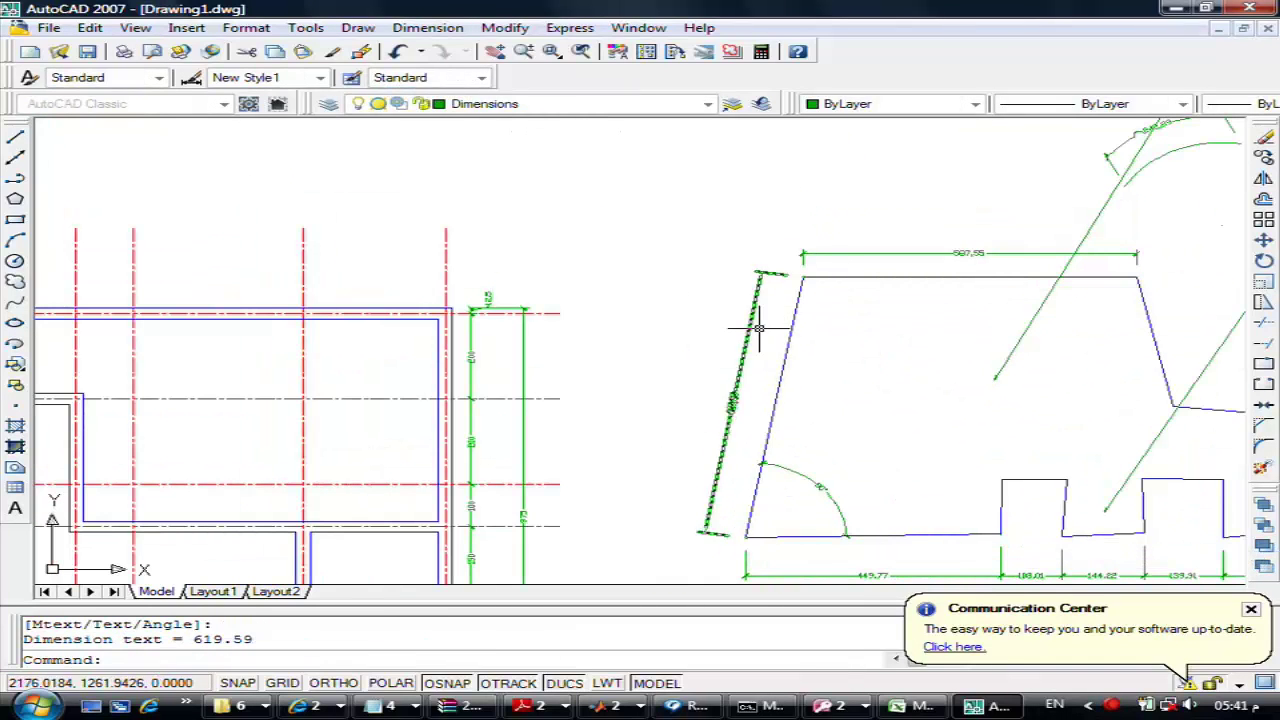
{"action": "scroll", "coordinate": [749, 294], "scroll_direction": "up", "scroll_amount": 2}
{"action": "scroll", "coordinate": [757, 201], "scroll_direction": "up", "scroll_amount": 2}
{"action": "scroll", "coordinate": [757, 158], "scroll_direction": "down", "scroll_amount": 2}
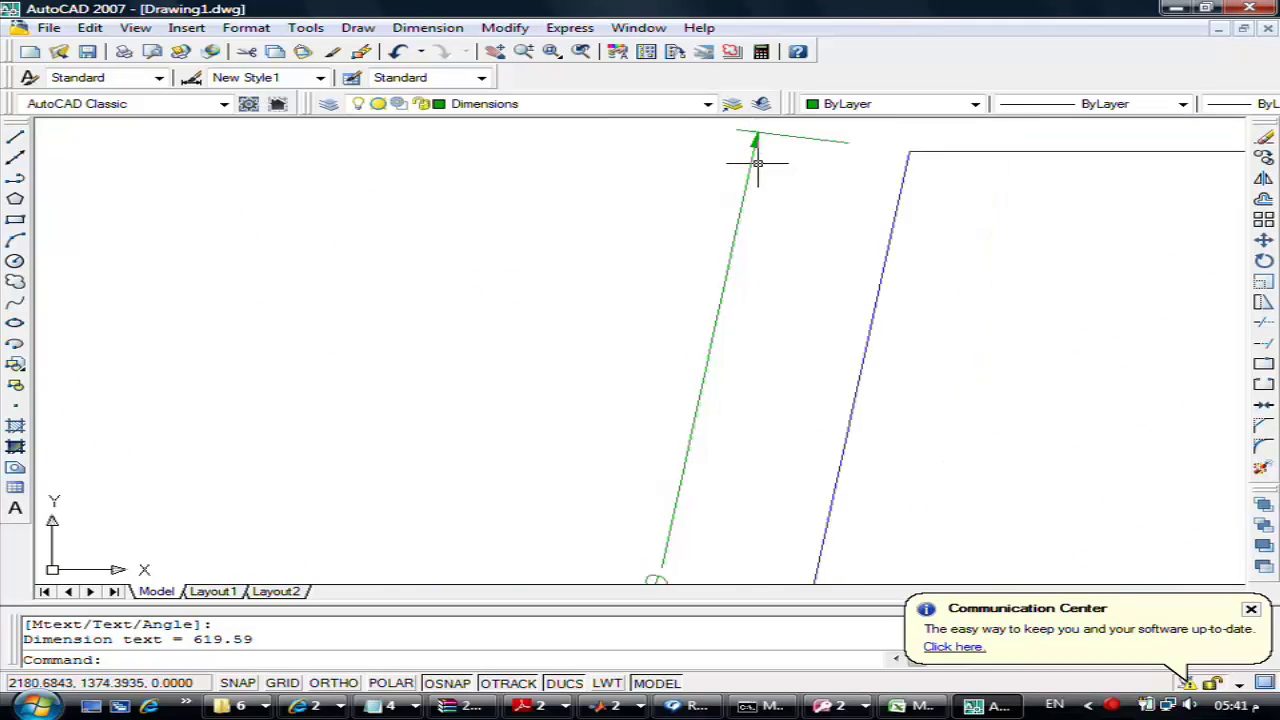
{"action": "scroll", "coordinate": [755, 162], "scroll_direction": "down", "scroll_amount": 2}
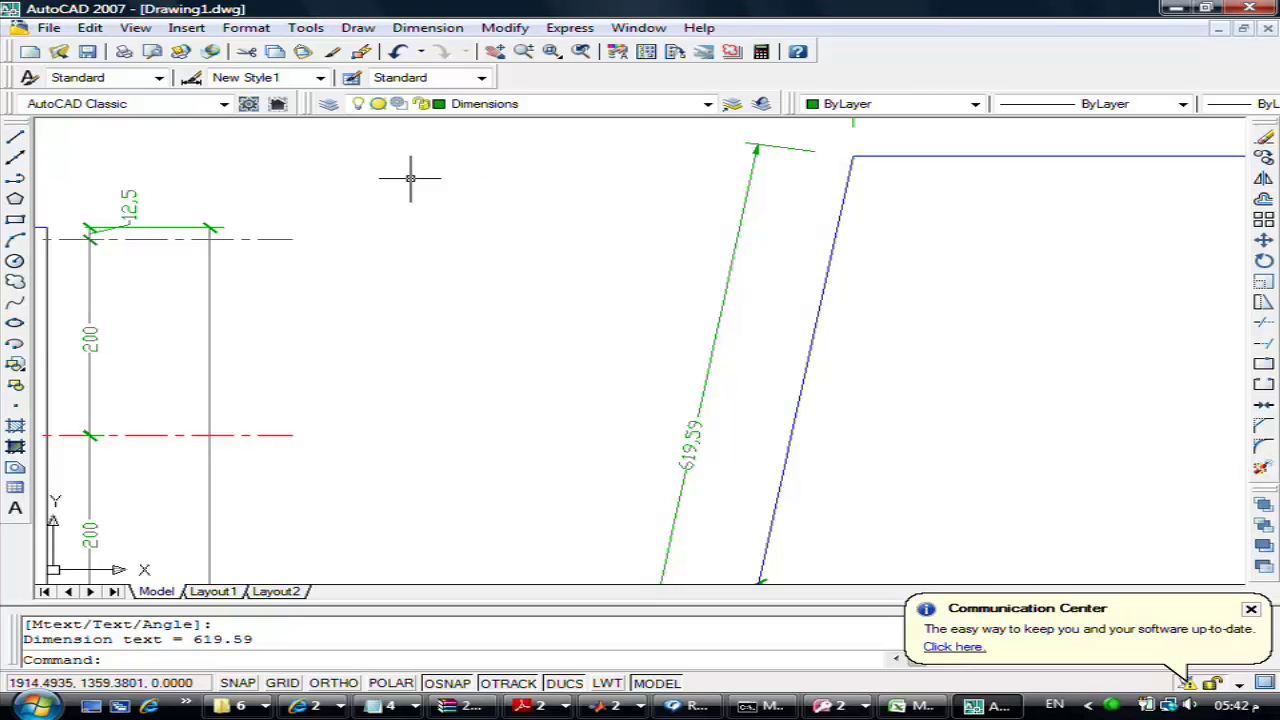
{"action": "scroll", "coordinate": [204, 220], "scroll_direction": "down", "scroll_amount": 3}
{"action": "scroll", "coordinate": [177, 266], "scroll_direction": "up", "scroll_amount": 1}
{"action": "scroll", "coordinate": [514, 234], "scroll_direction": "up", "scroll_amount": 2}
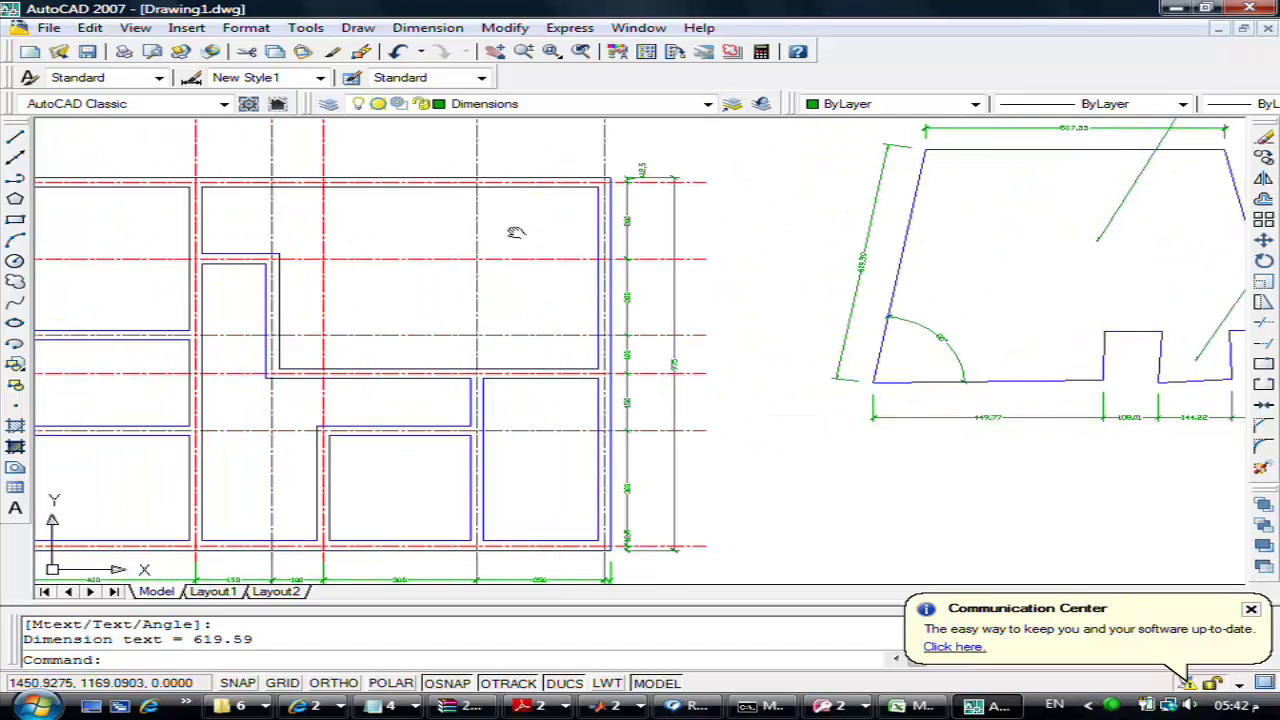
Pan to show the whole floor plan and open the Draw menu for text
{"action": "mouse_move", "coordinate": [405, 234]}
{"action": "middle_mouse_down"}
{"action": "mouse_move", "coordinate": [495, 242]}
{"action": "mouse_move", "coordinate": [610, 220]}
{"action": "middle_mouse_up"}
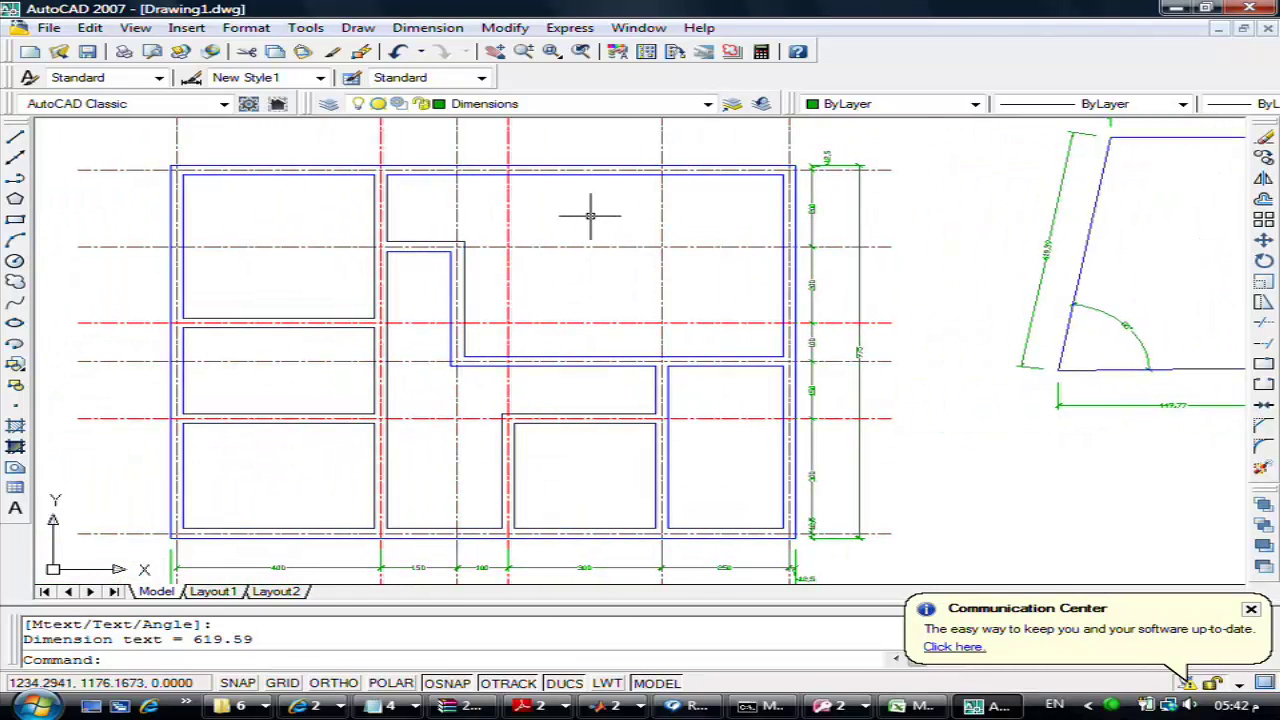
{"action": "left_click", "coordinate": [358, 28]}
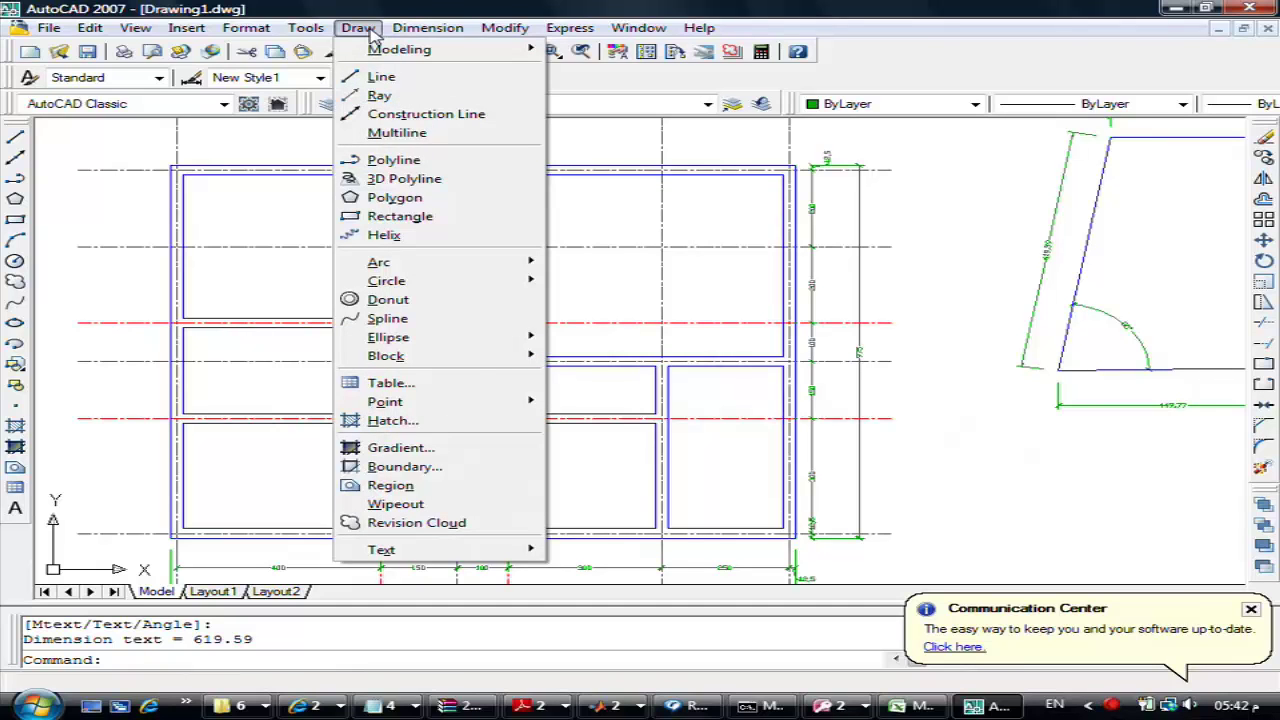
{"action": "mouse_move", "coordinate": [382, 550]}
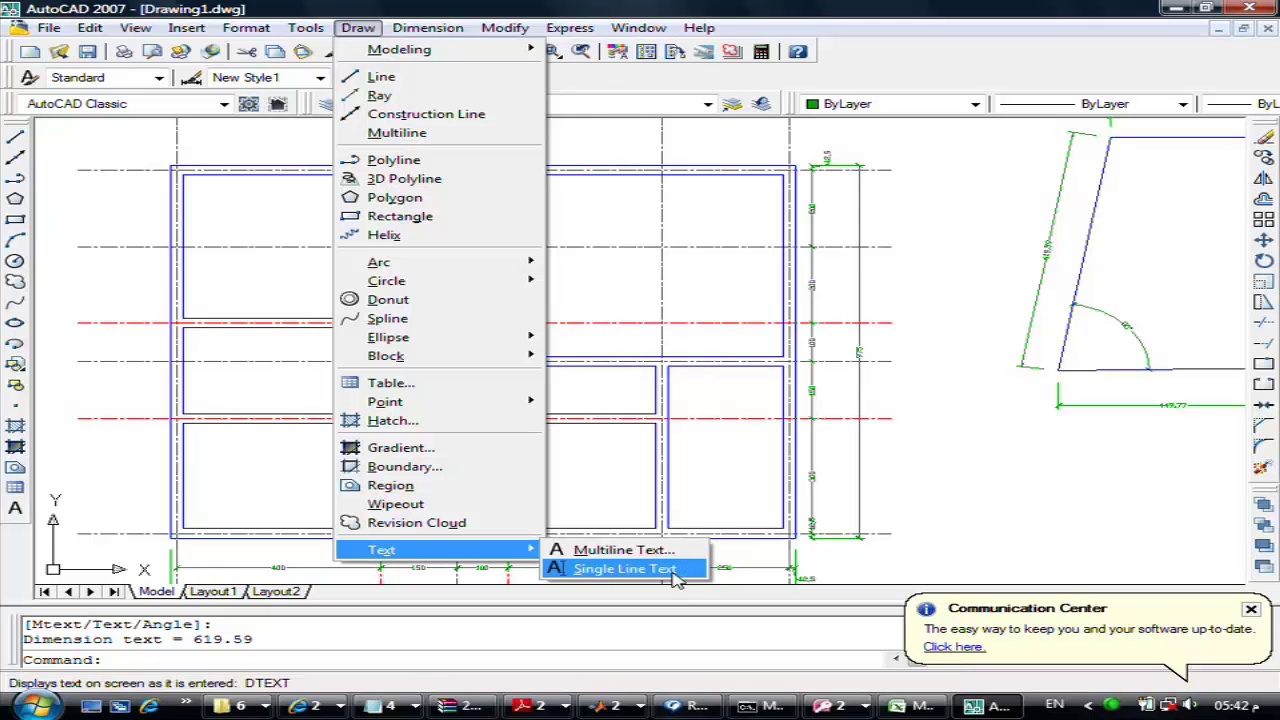
Start single-line text below the side drawing, then cancel that attempt
{"action": "left_click", "coordinate": [677, 578]}
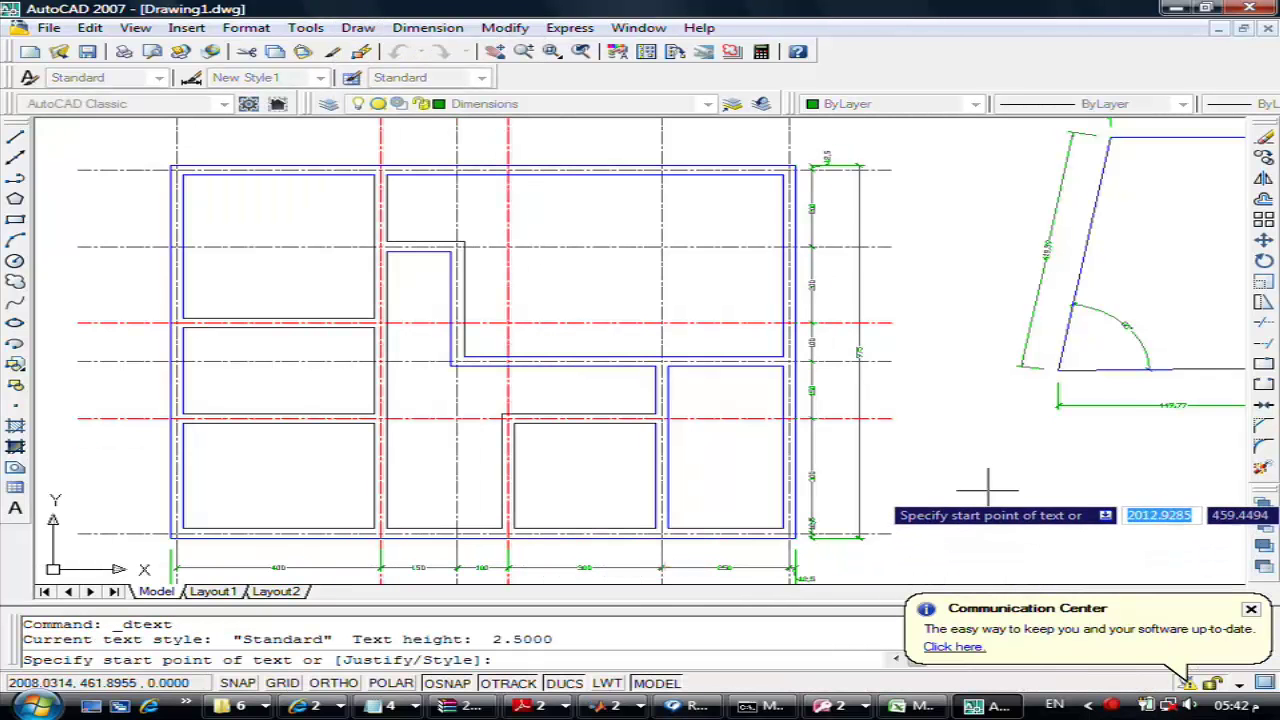
{"action": "middle_click_drag", "start_coordinate": [988, 490], "coordinate": [839, 325]}
{"action": "left_click", "coordinate": [839, 325]}
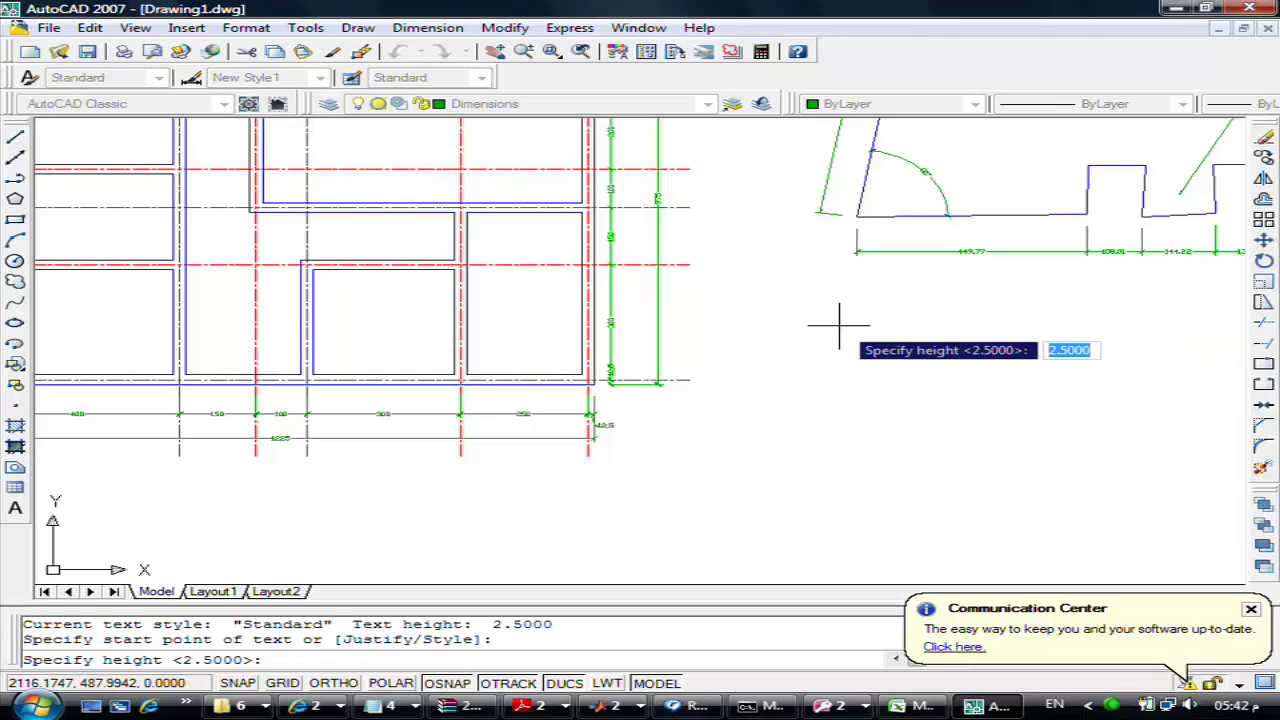
{"action": "key", "text": "Escape"}
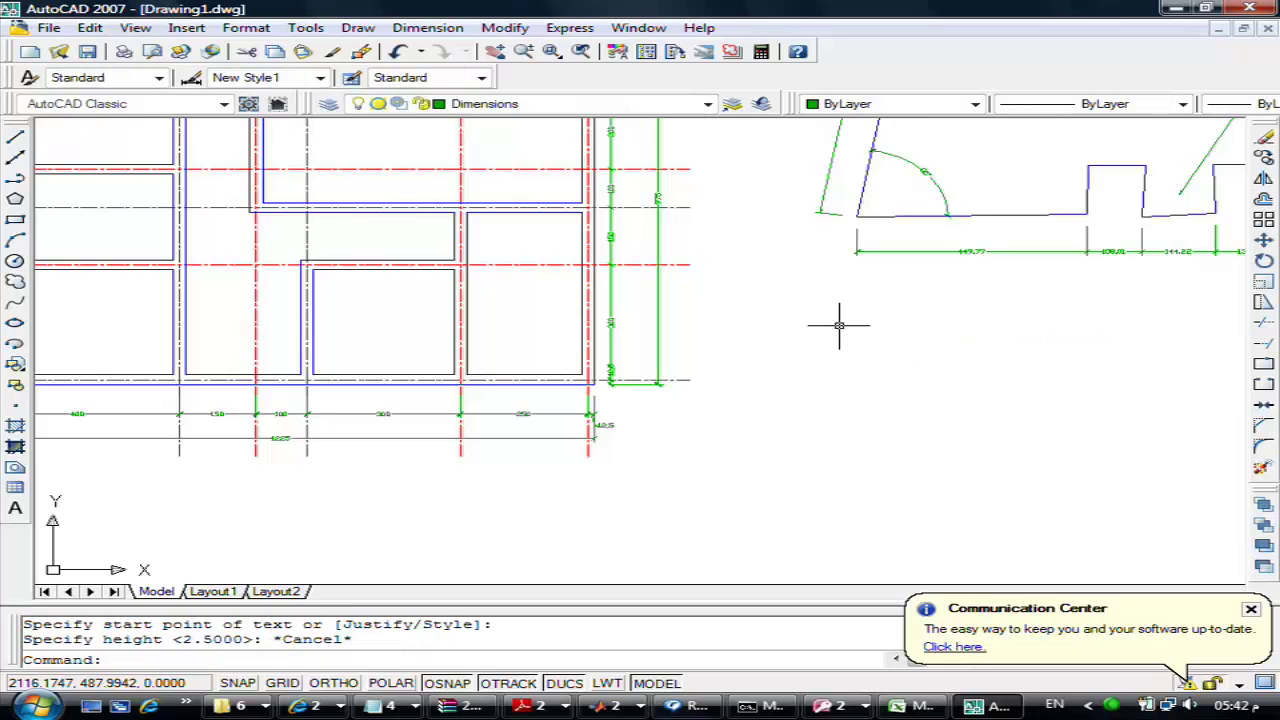
Place a single-line text right of the floor plan at height 15 and rotation 0
{"action": "key", "text": "Return"}
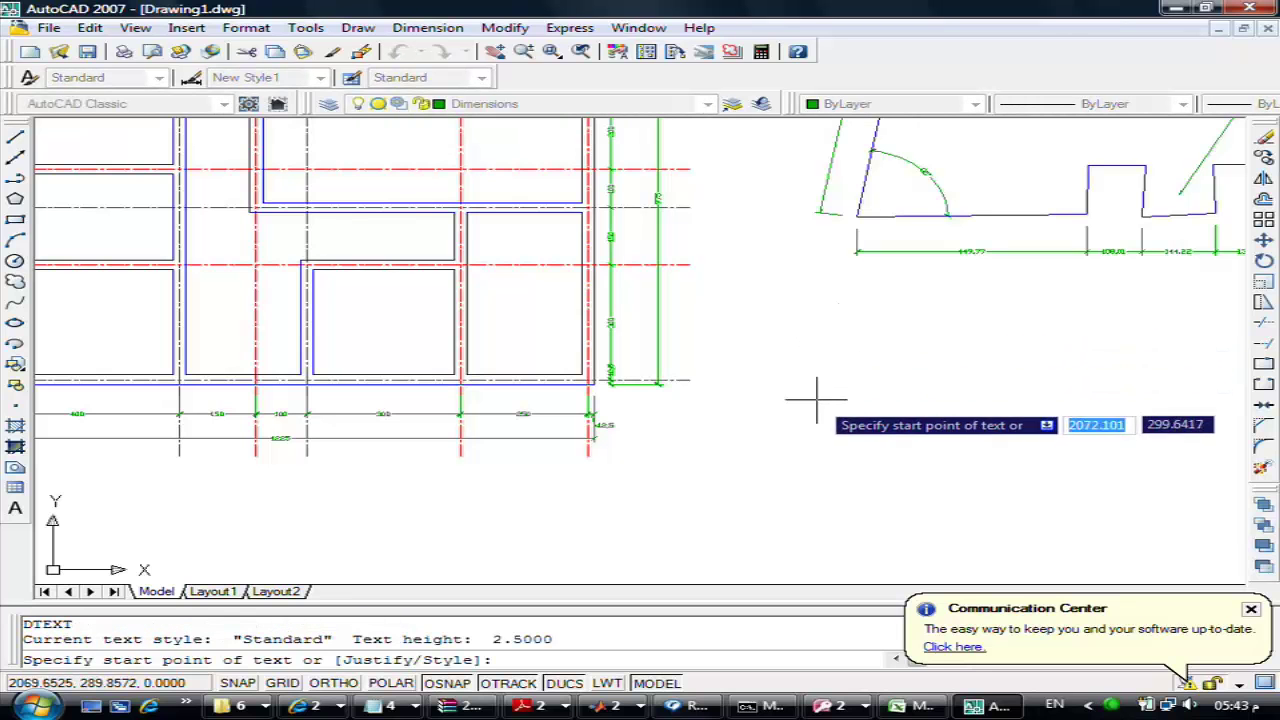
{"action": "left_click", "coordinate": [825, 384]}
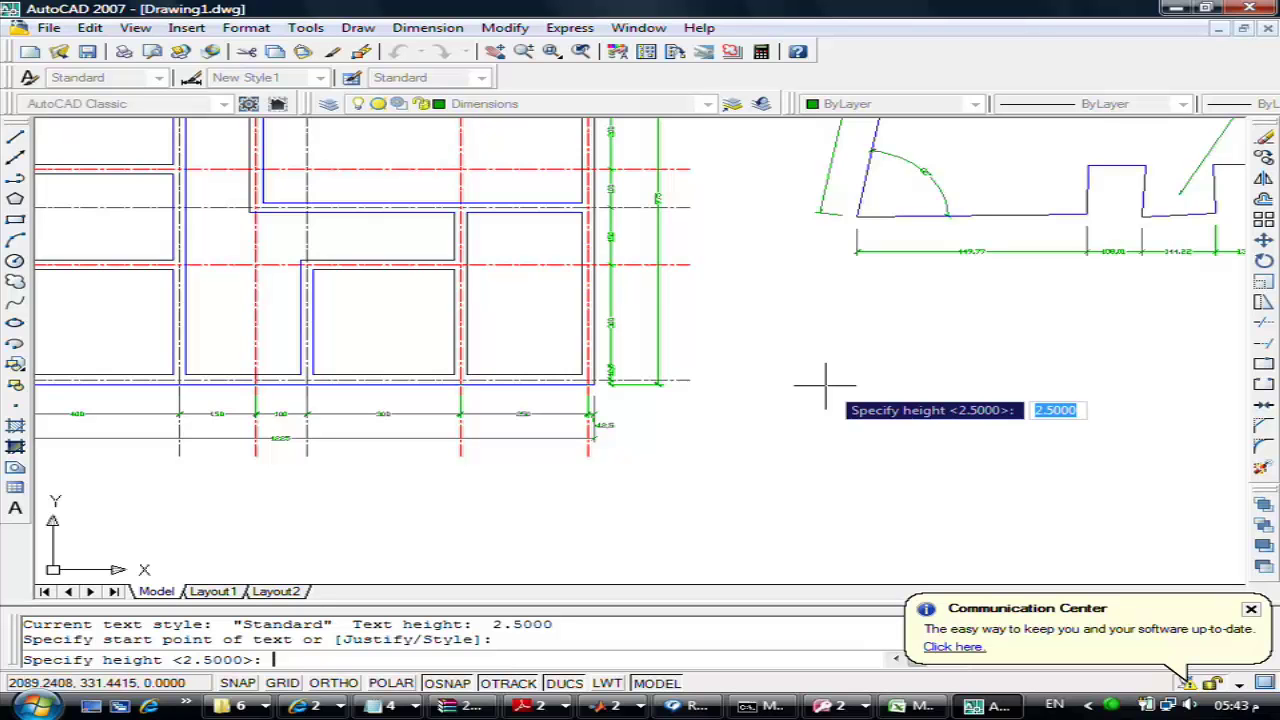
{"action": "type", "text": "15"}
{"action": "key", "text": "Return"}
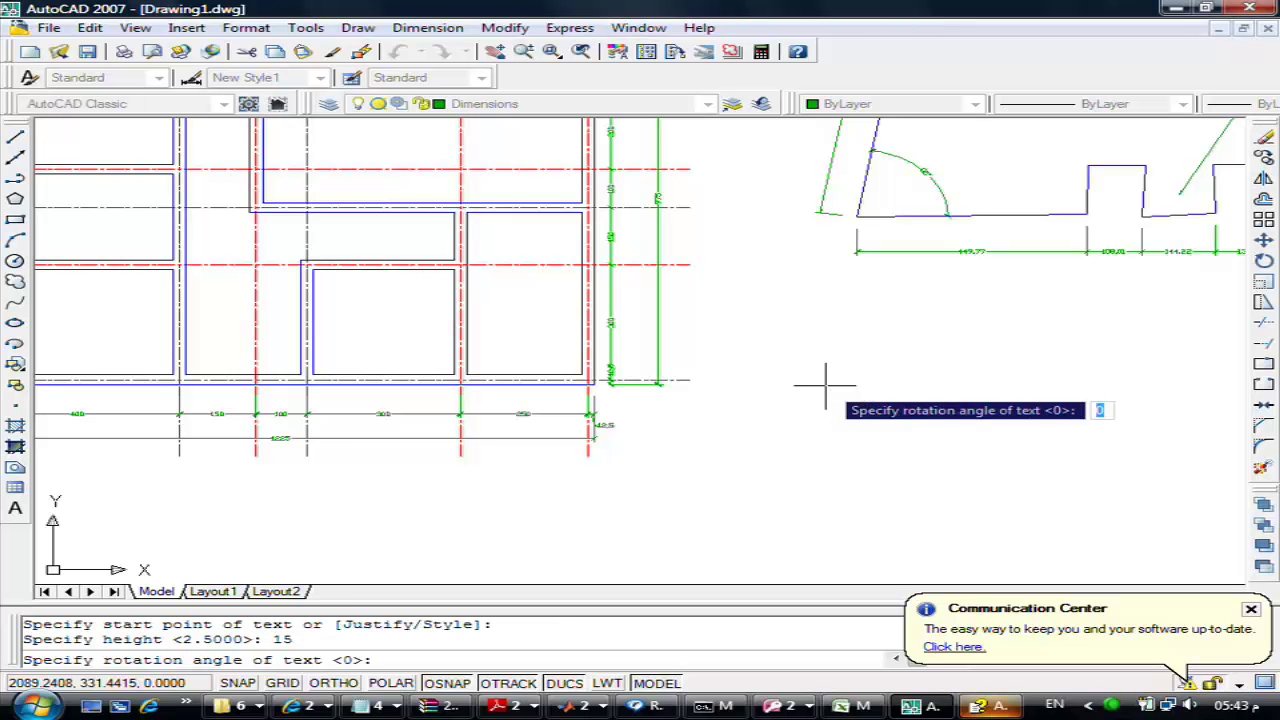
{"action": "key", "text": "Return"}
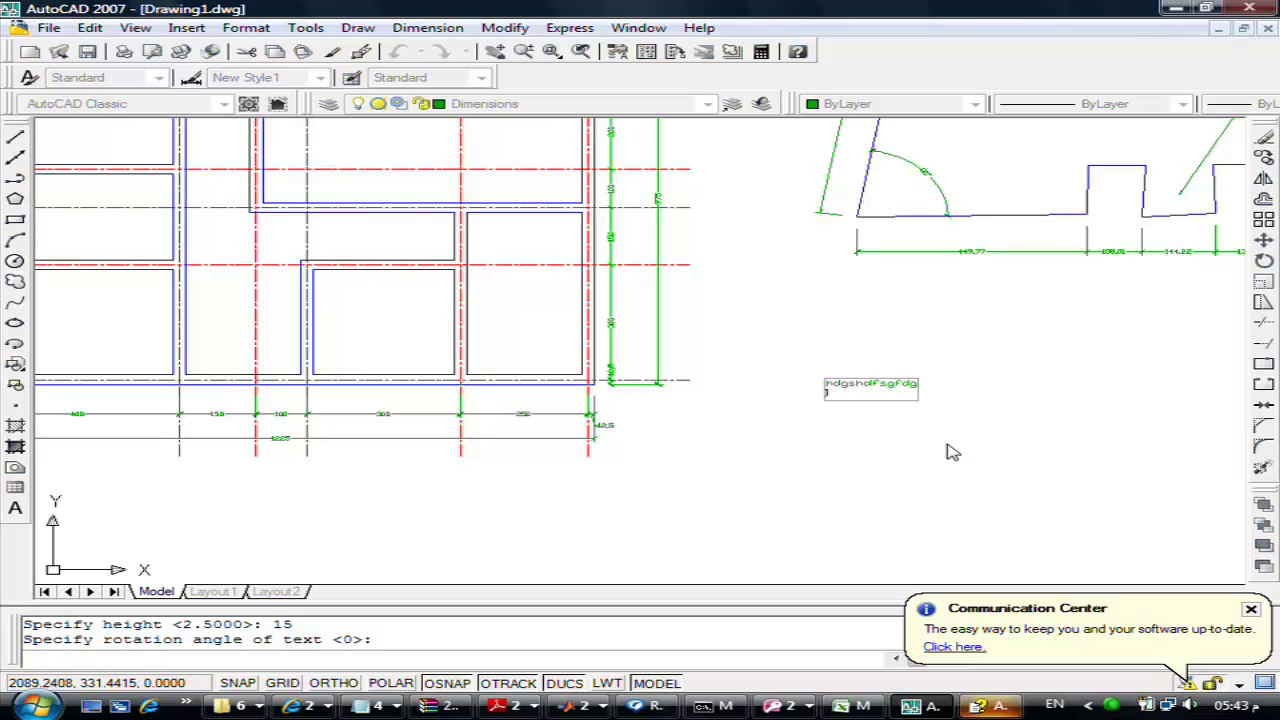
{"action": "key", "text": "Return"}
Move the sample text onto layer Text1 and make Text1 the current layer
{"action": "left_click", "coordinate": [951, 352]}
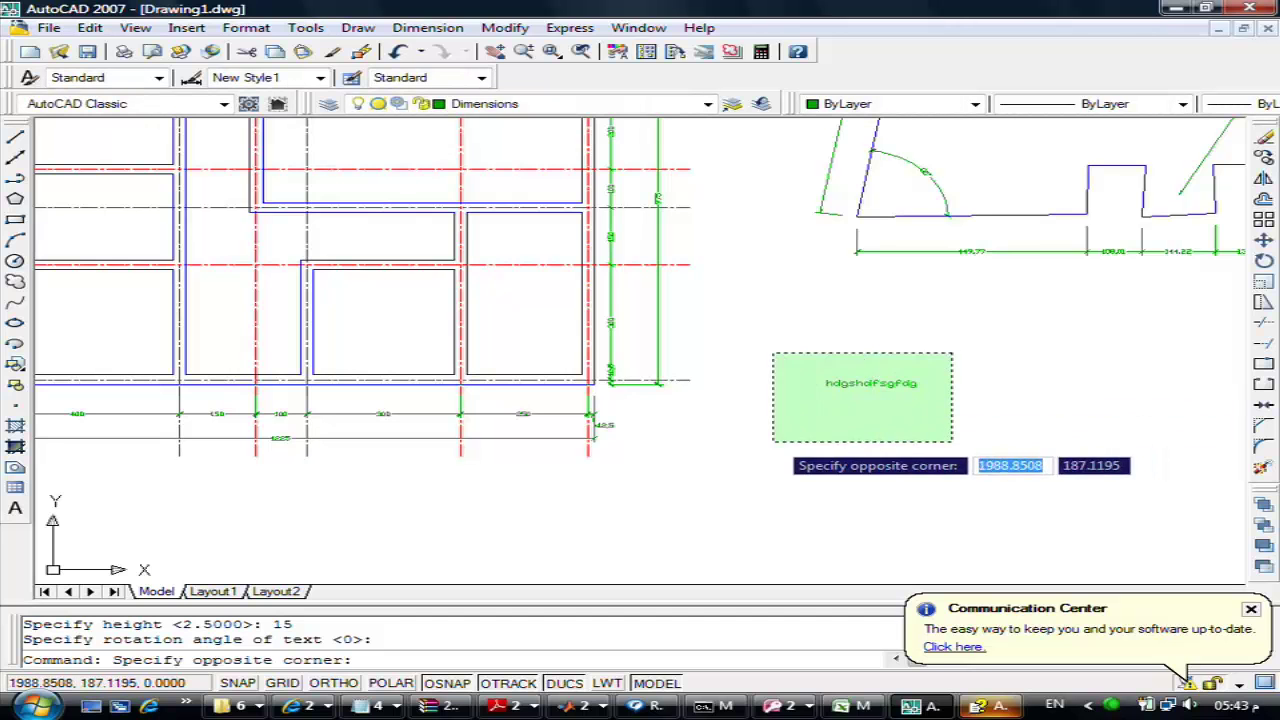
{"action": "left_click", "coordinate": [772, 434]}
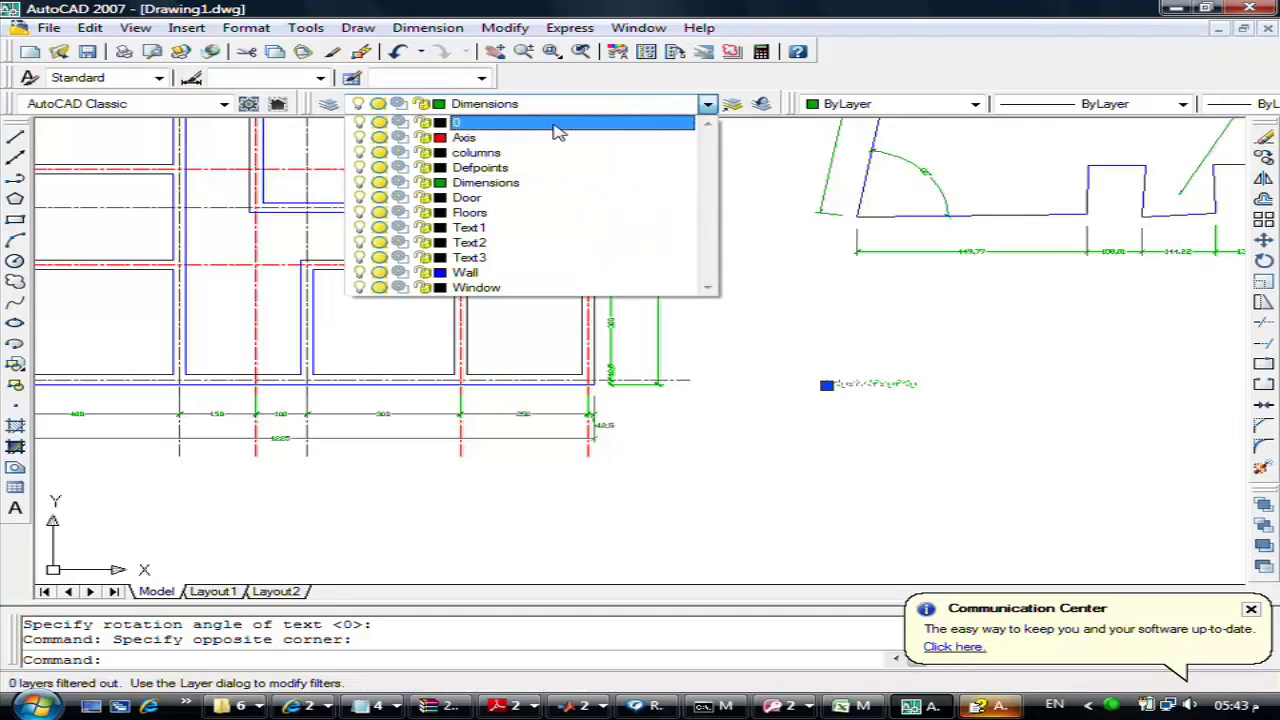
{"action": "left_click", "coordinate": [551, 236]}
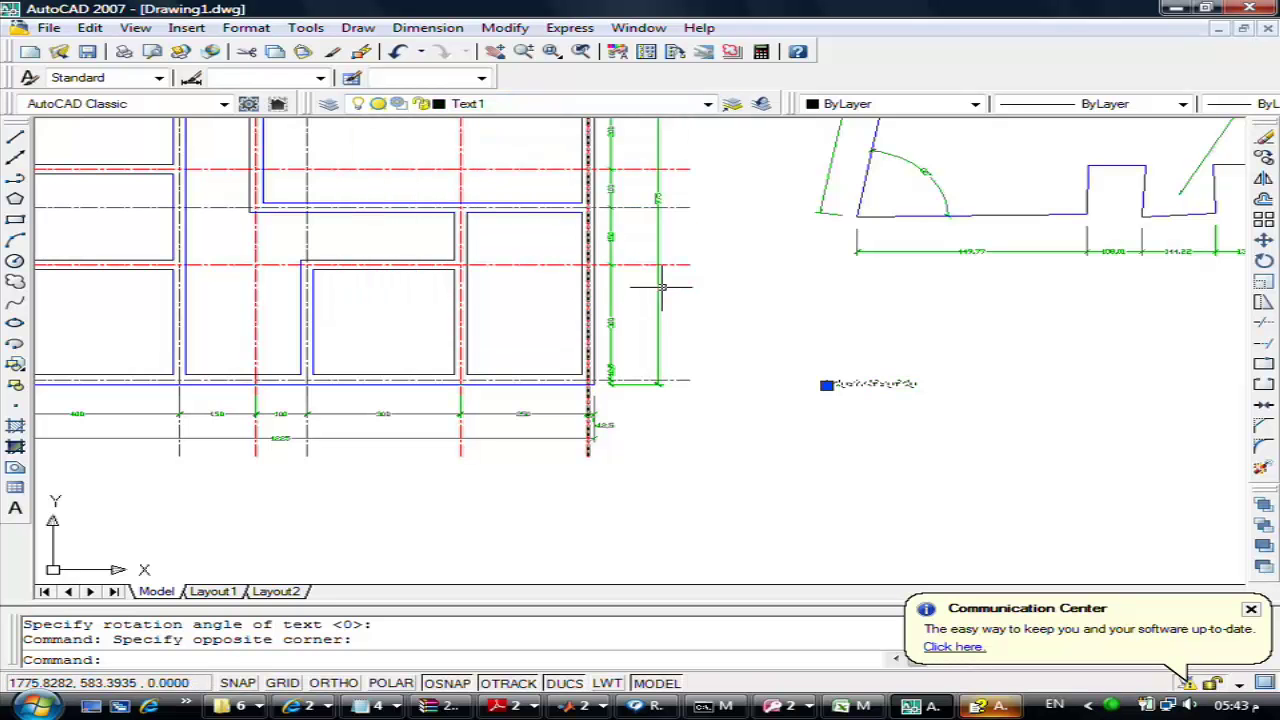
{"action": "key", "text": "Escape"}
{"action": "key", "text": "Escape"}
{"action": "left_click", "coordinate": [594, 106]}
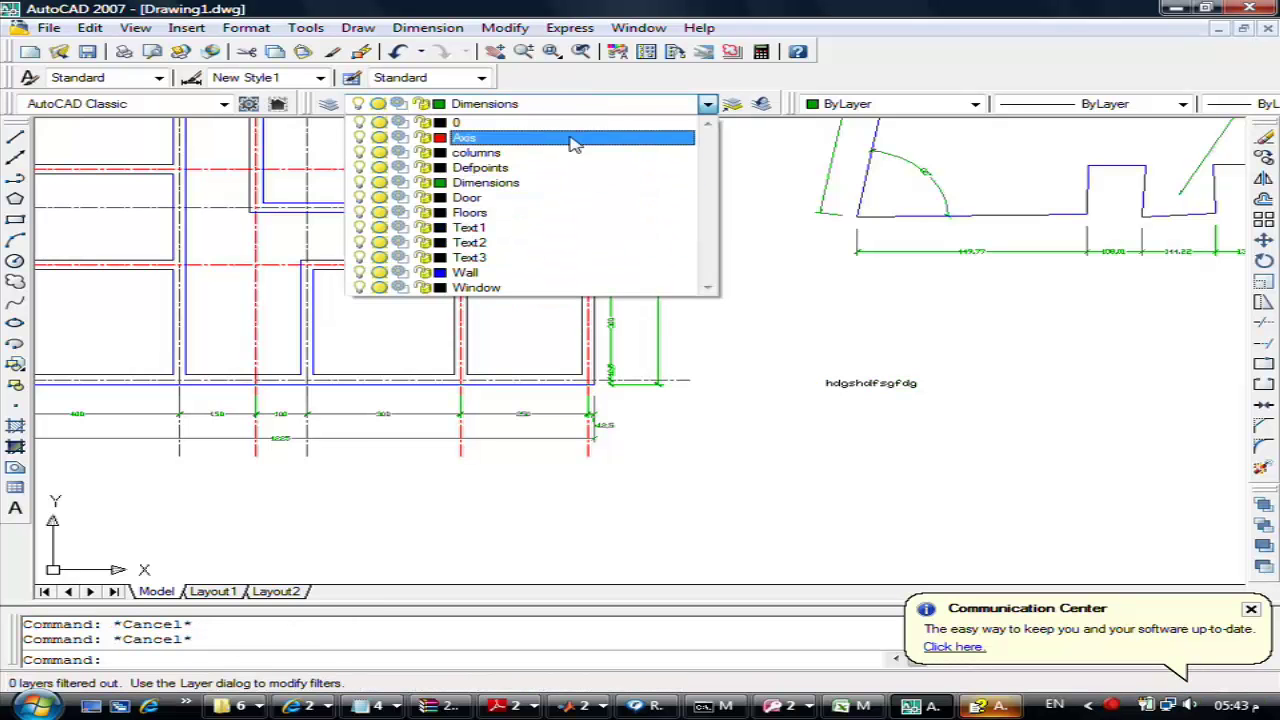
{"action": "left_click", "coordinate": [551, 228]}
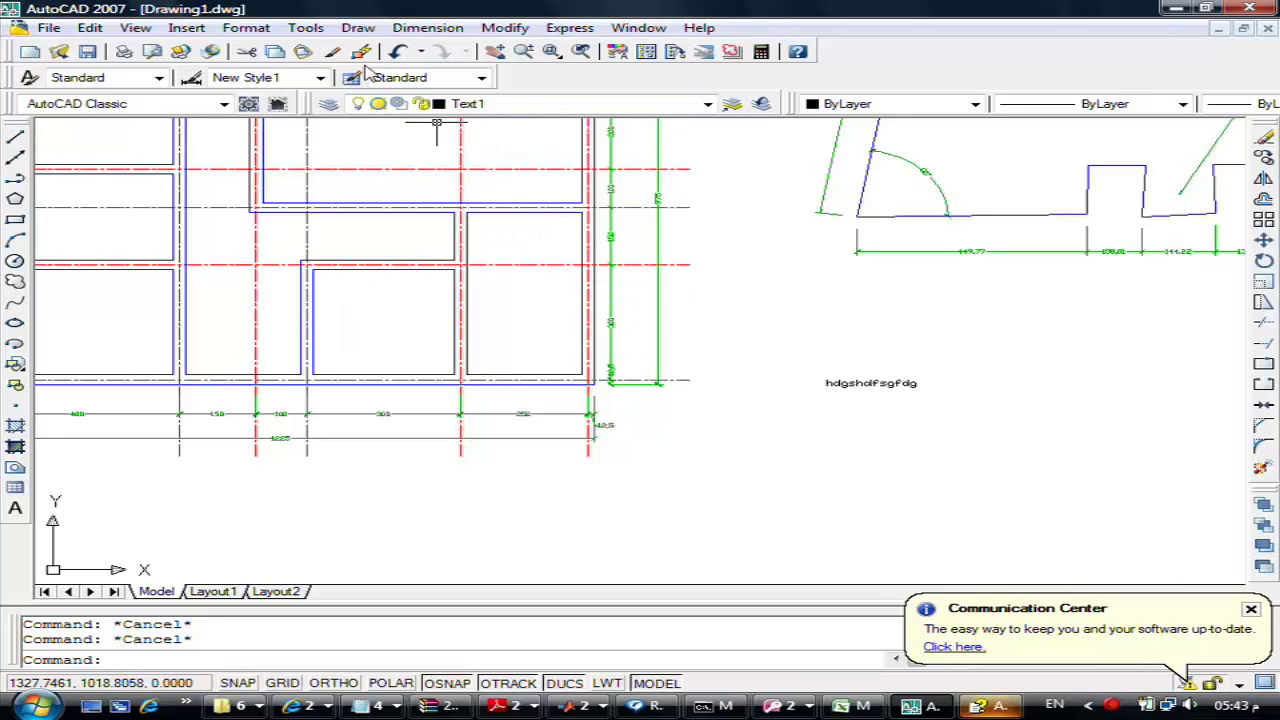
Add single-line text at height 20, rotation 0, with letters A to H stacked vertically
{"action": "left_click", "coordinate": [358, 27]}
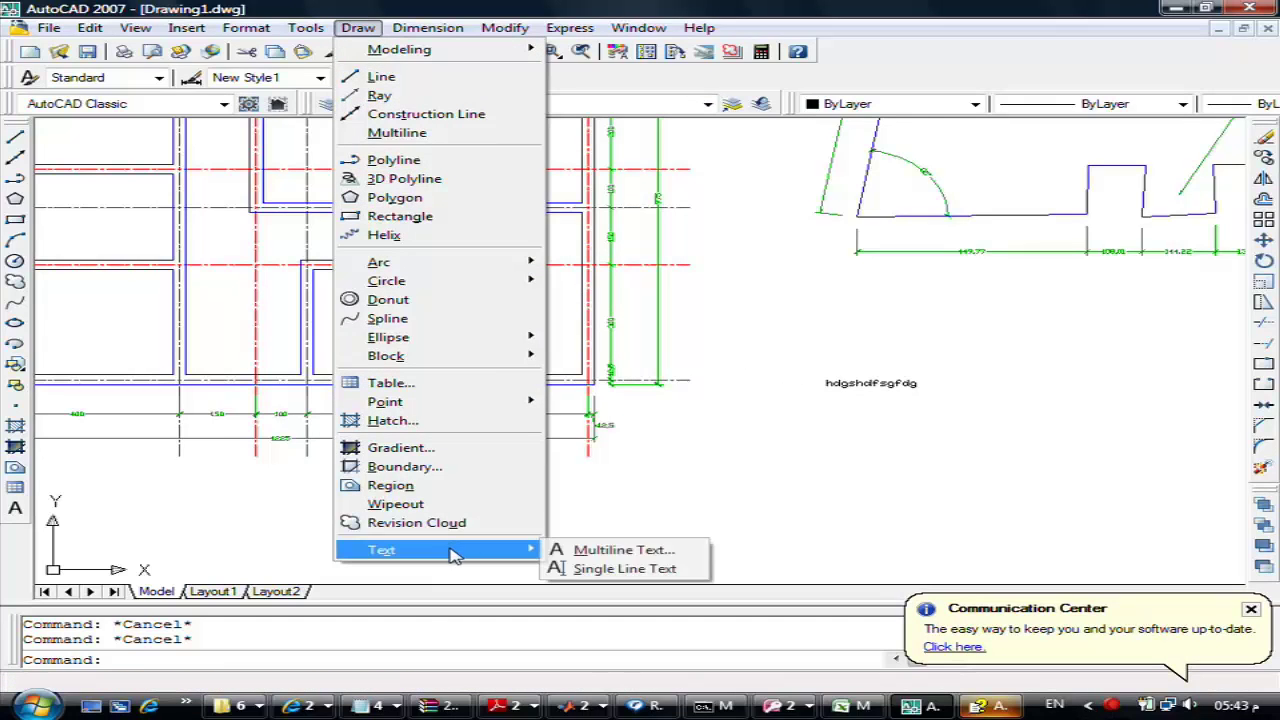
{"action": "mouse_move", "coordinate": [430, 549]}
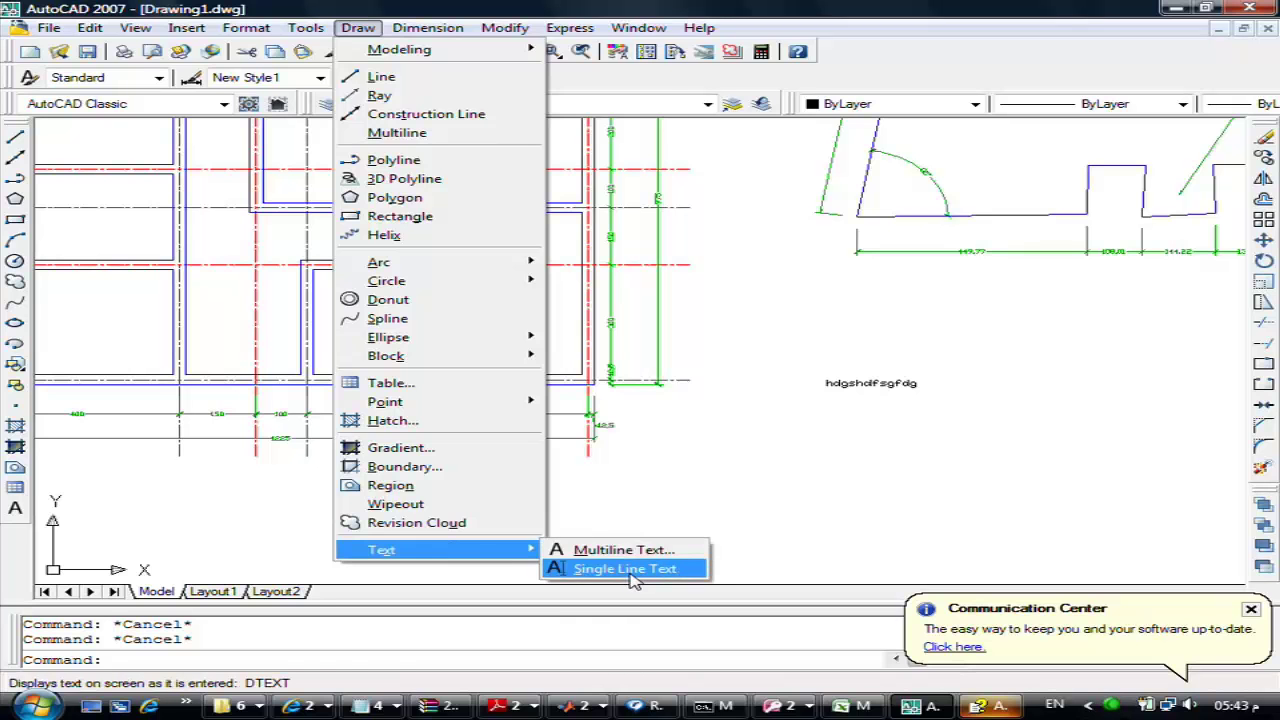
{"action": "left_click", "coordinate": [625, 568]}
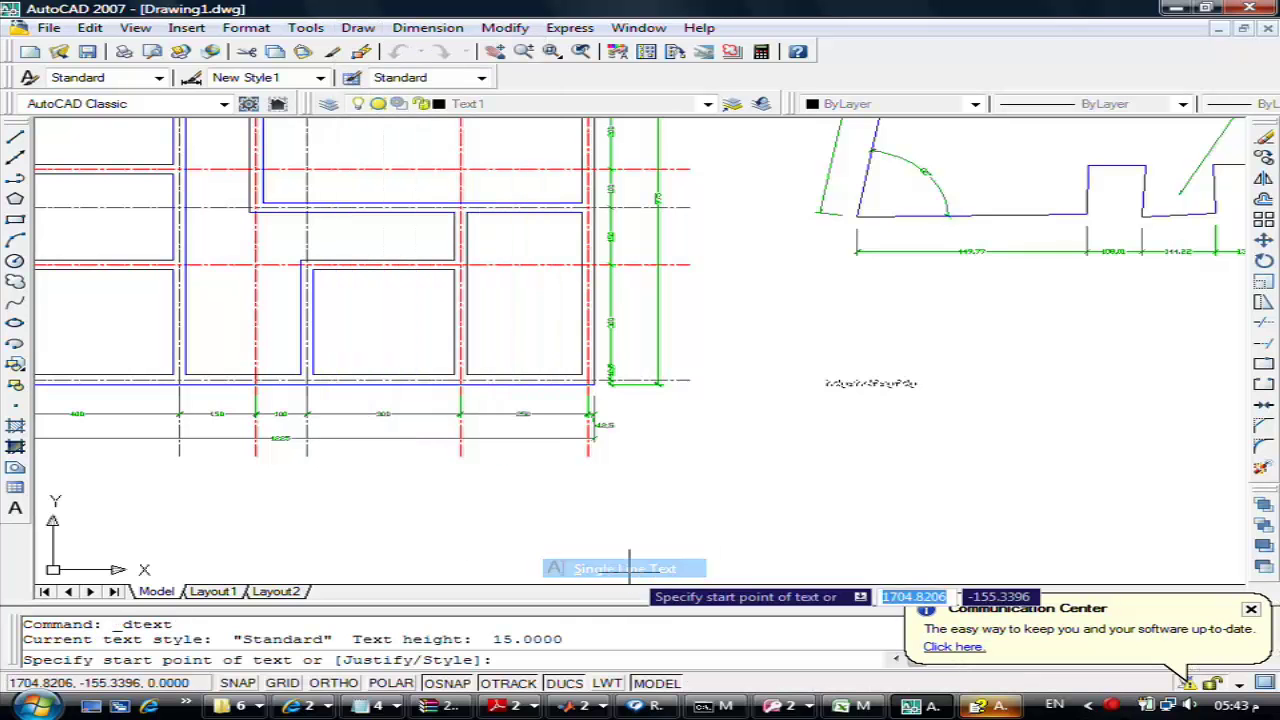
{"action": "left_click", "coordinate": [744, 338]}
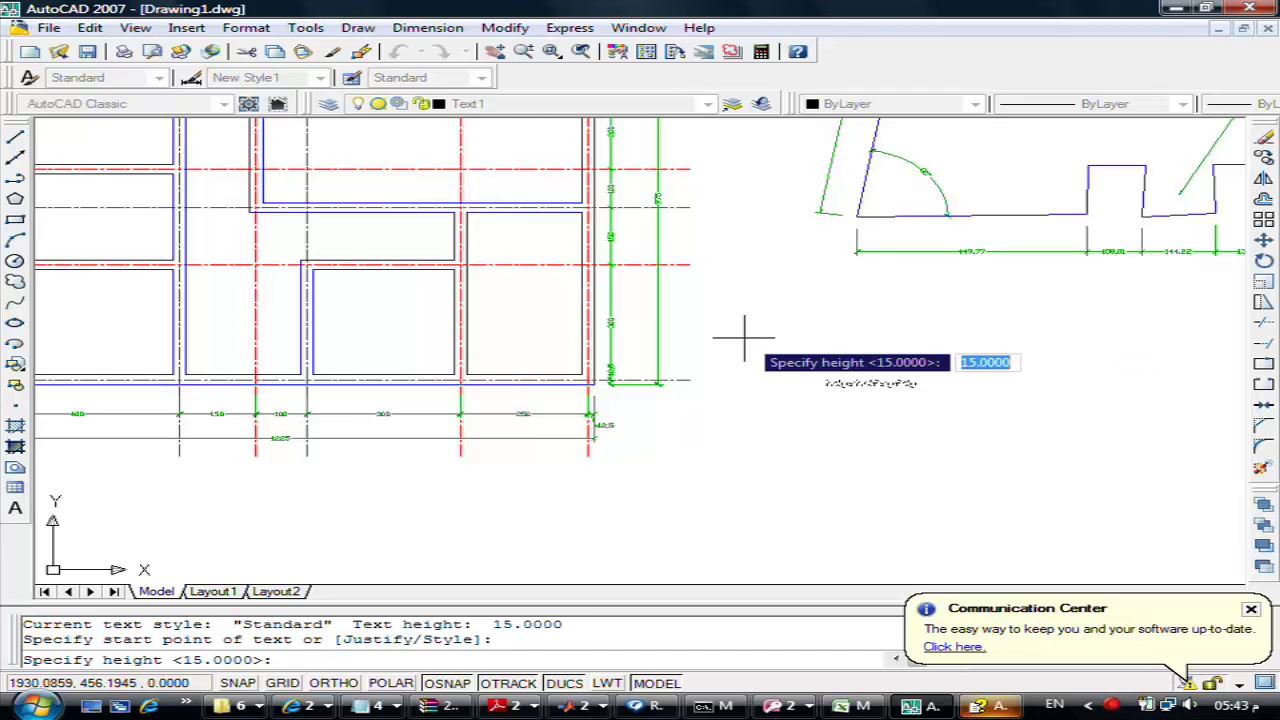
{"action": "type", "text": "20"}
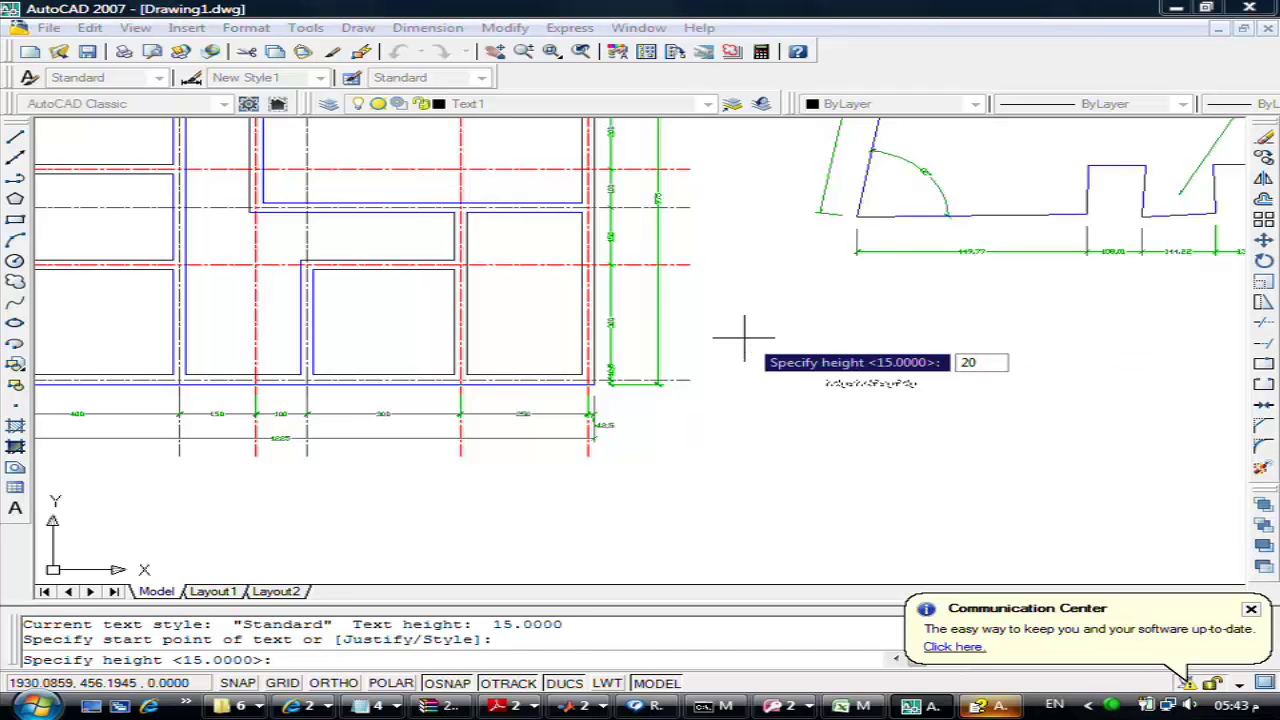
{"action": "key", "text": "Return"}
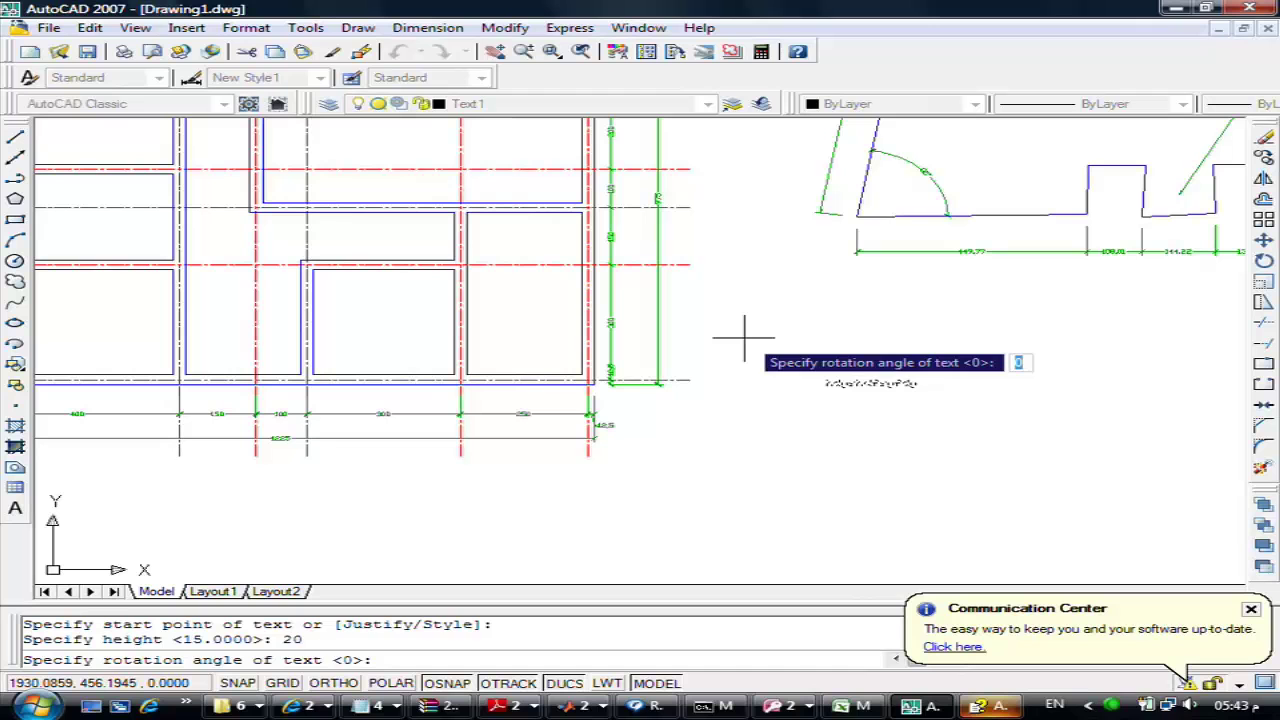
{"action": "key", "text": "Return"}
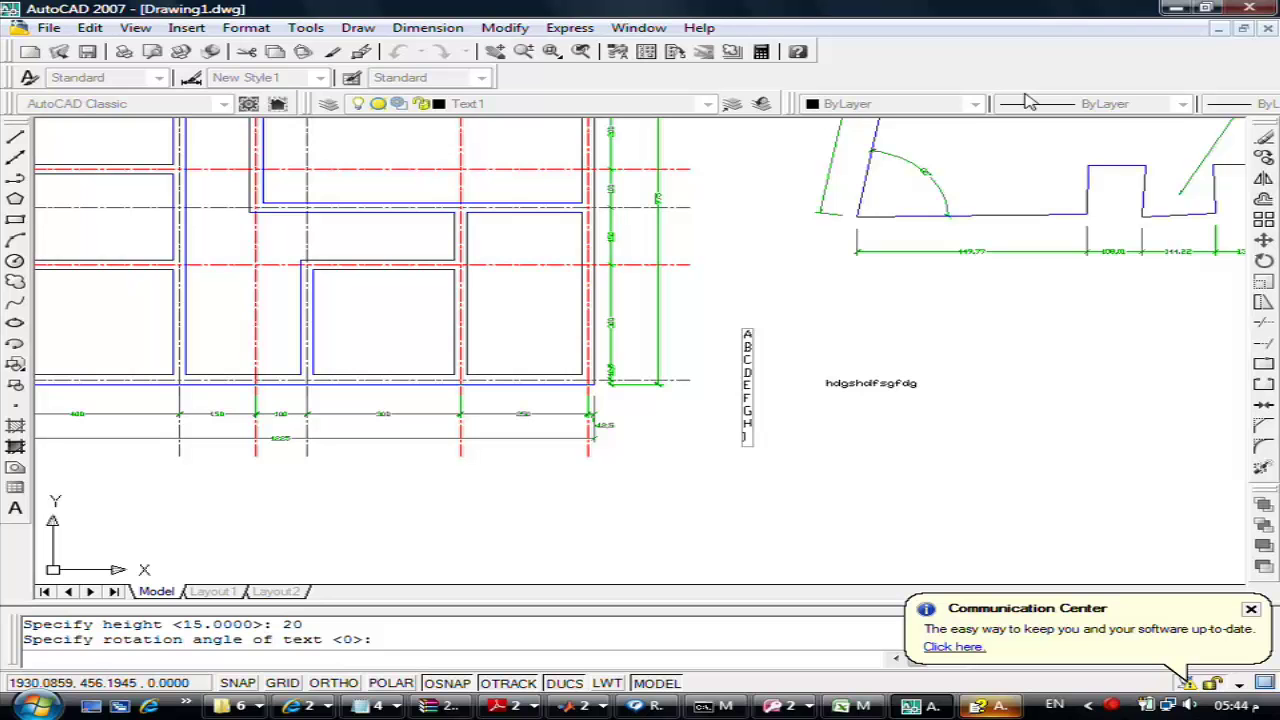
{"action": "key", "text": "Return"}
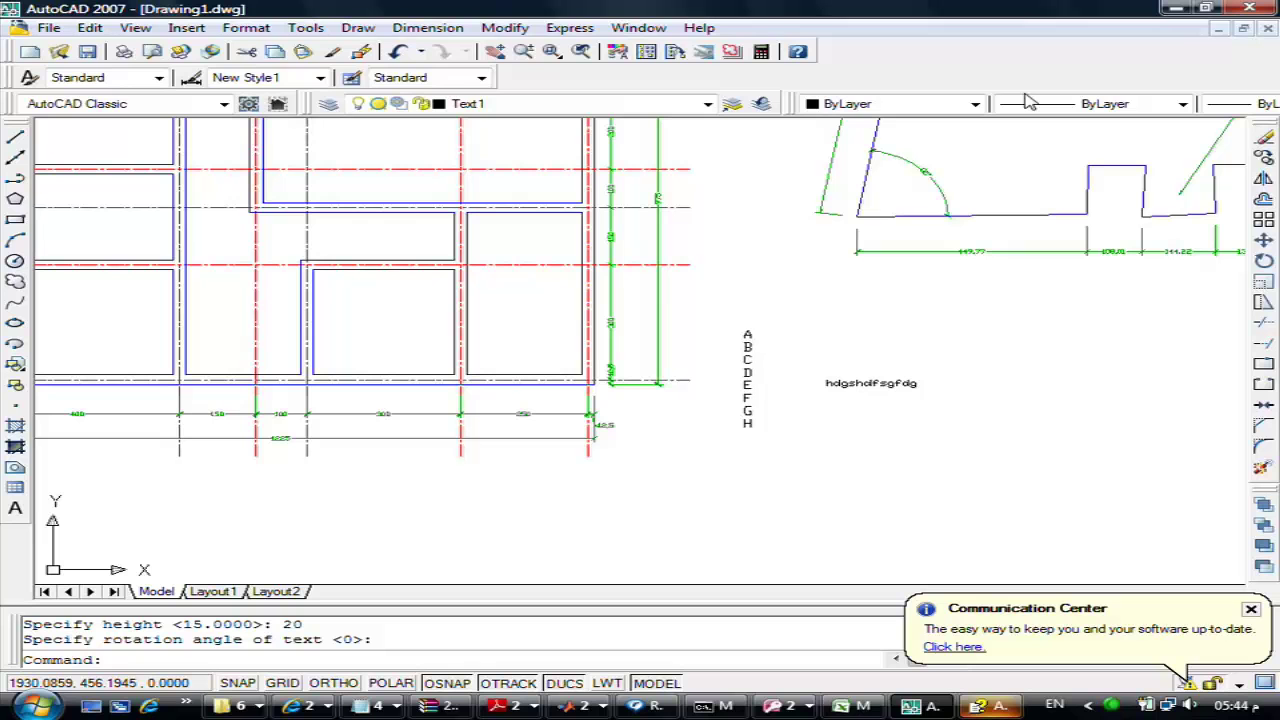
Add a column of numbers 1 to 8 at height 20 beside the letter column
{"action": "key", "text": "Return"}
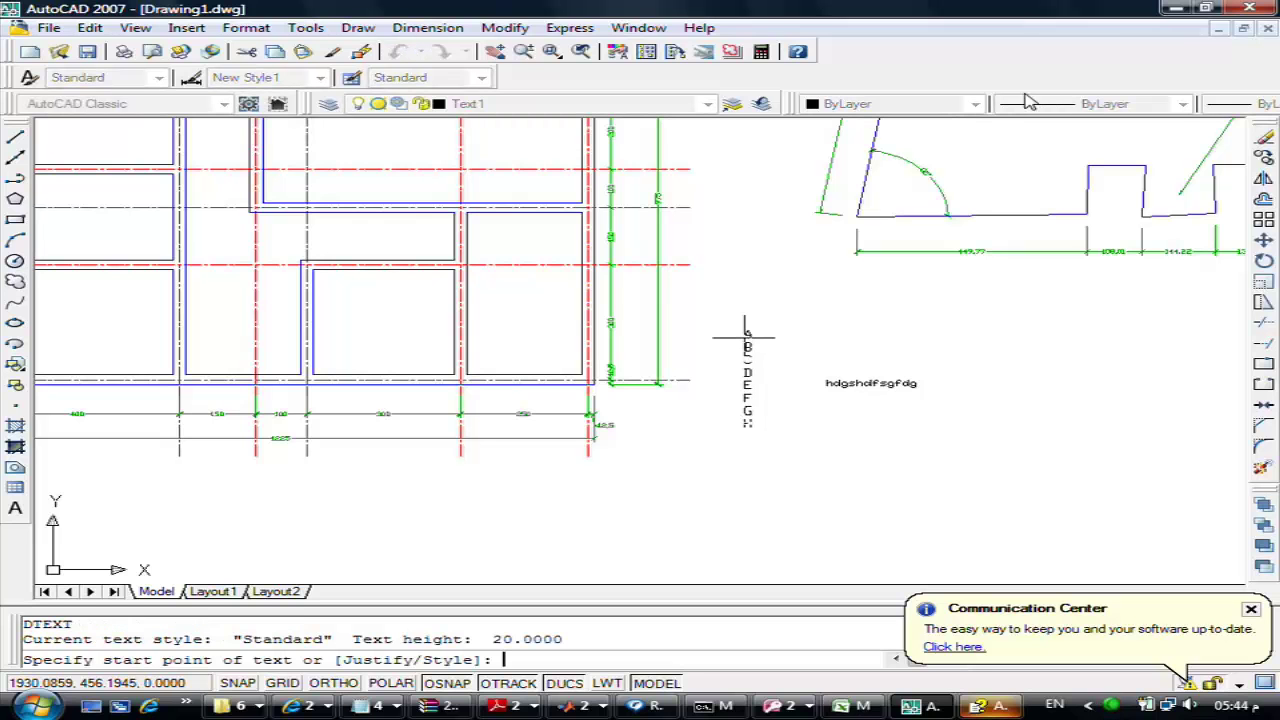
{"action": "left_click", "coordinate": [978, 329]}
{"action": "key", "text": "Return"}
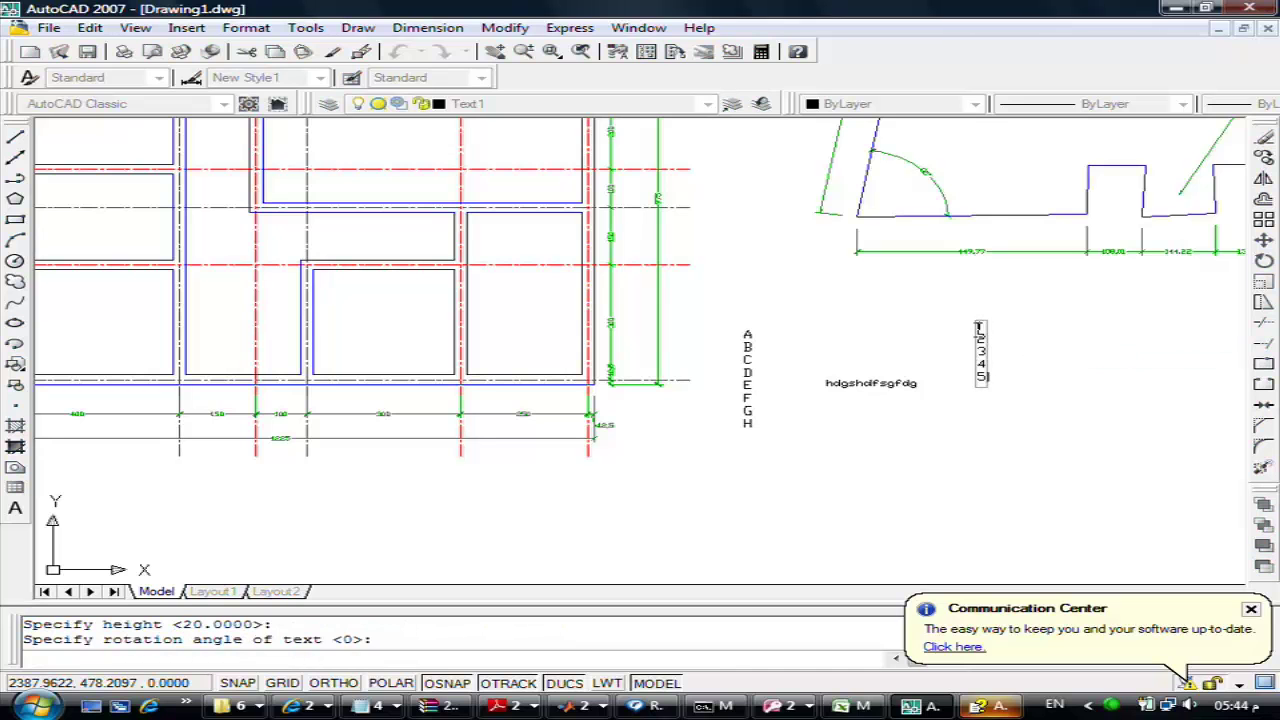
{"action": "key", "text": "Return"}
{"action": "key", "text": "Return"}
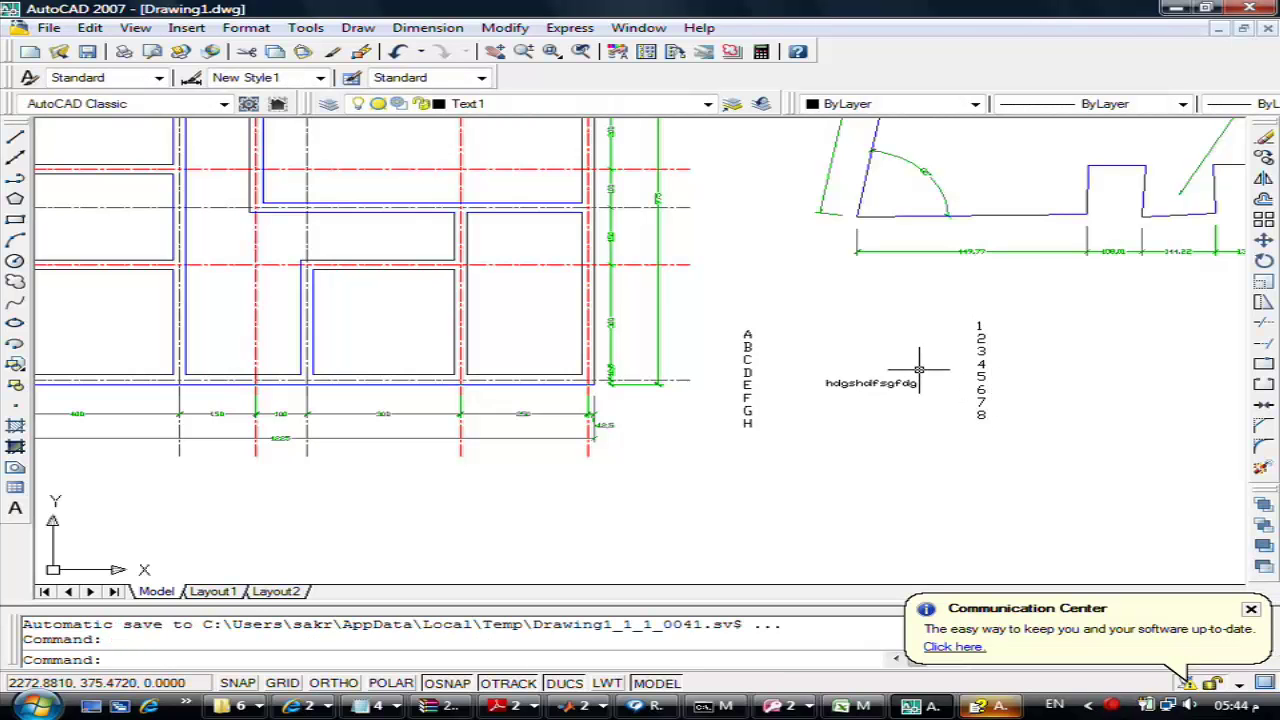
{"action": "middle_click_drag", "start_coordinate": [405, 460], "coordinate": [708, 387]}
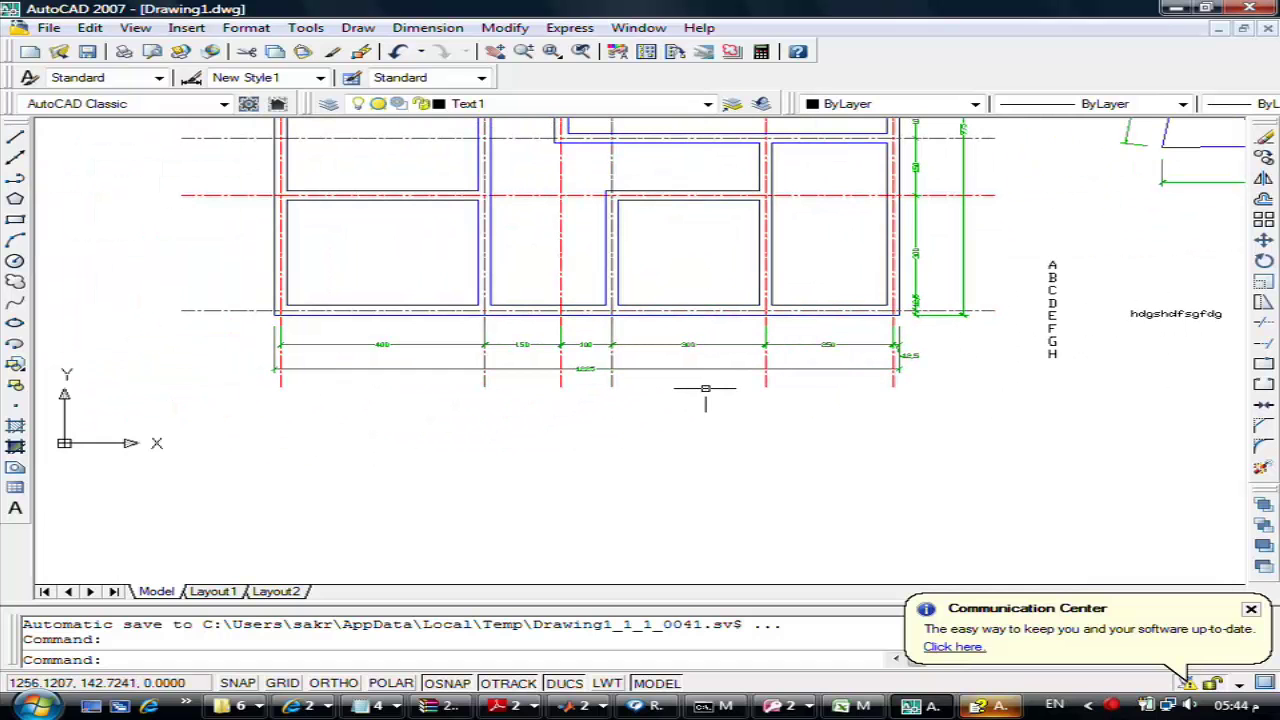
Create layer axiscircles with red colour index 10 in the Layer Properties Manager
{"action": "left_click", "coordinate": [329, 104]}
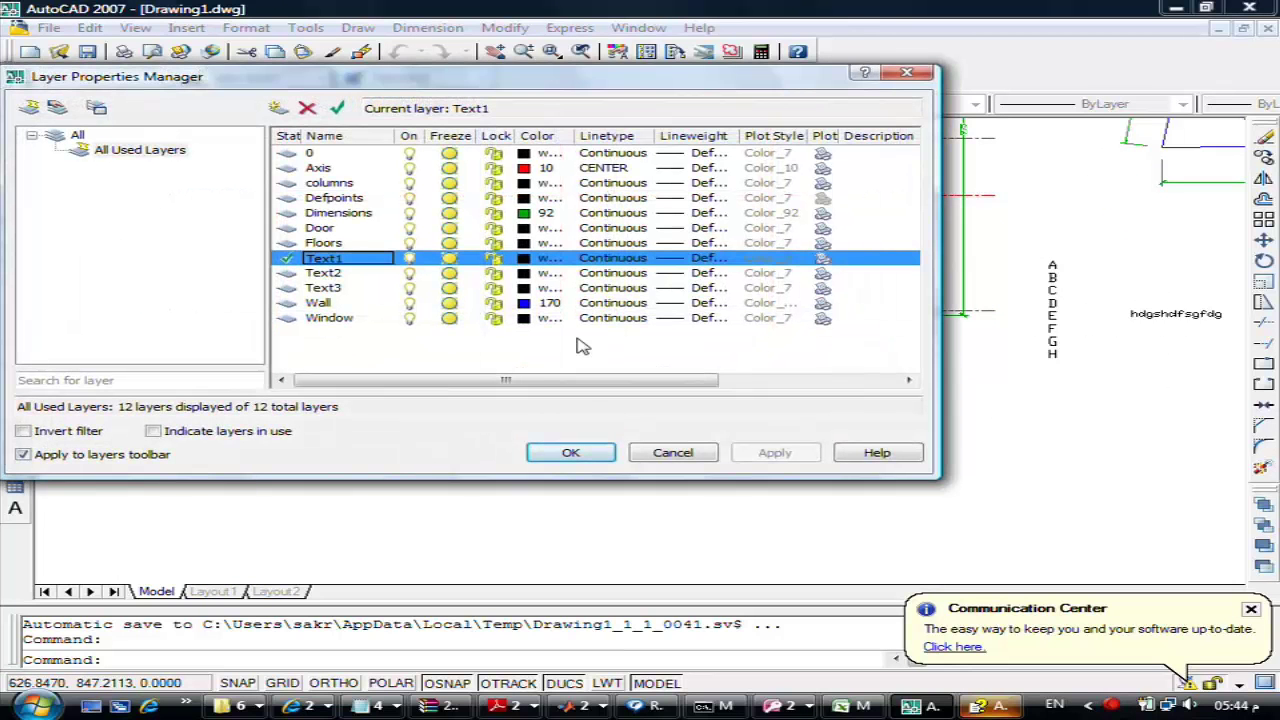
{"action": "key", "text": "alt+n"}
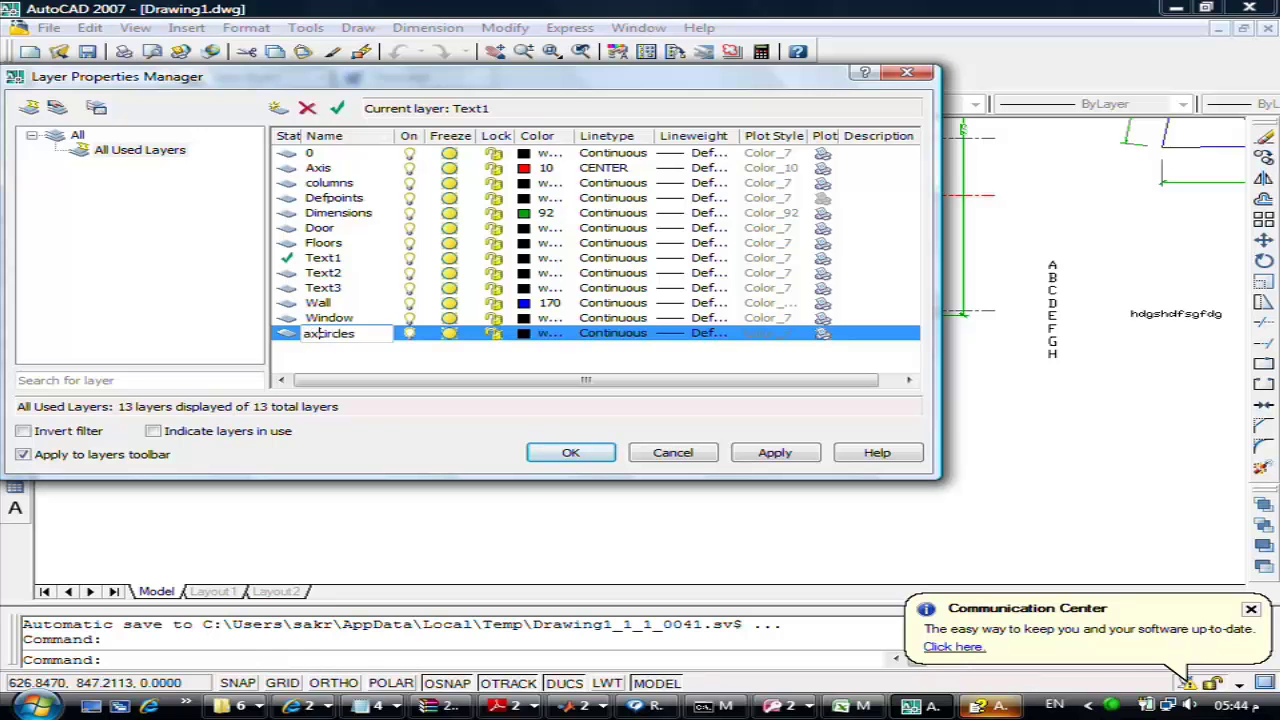
{"action": "type", "text": "axiscircles"}
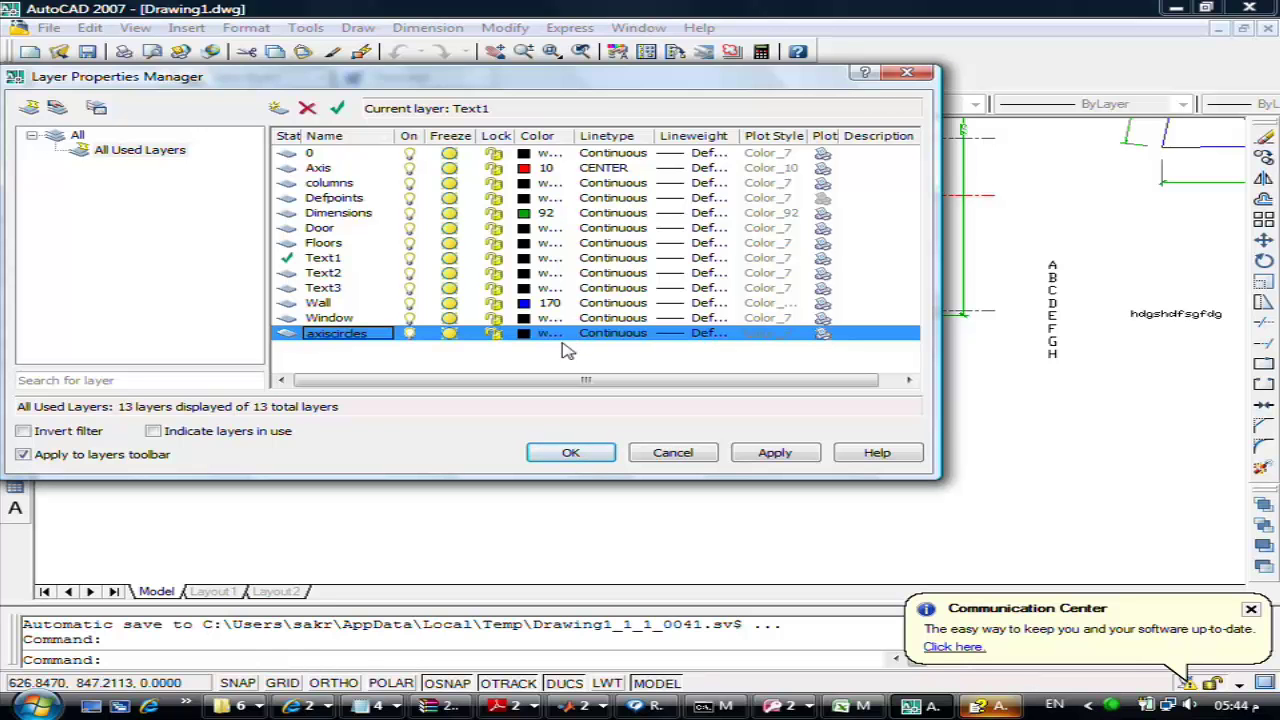
{"action": "left_click", "coordinate": [524, 334]}
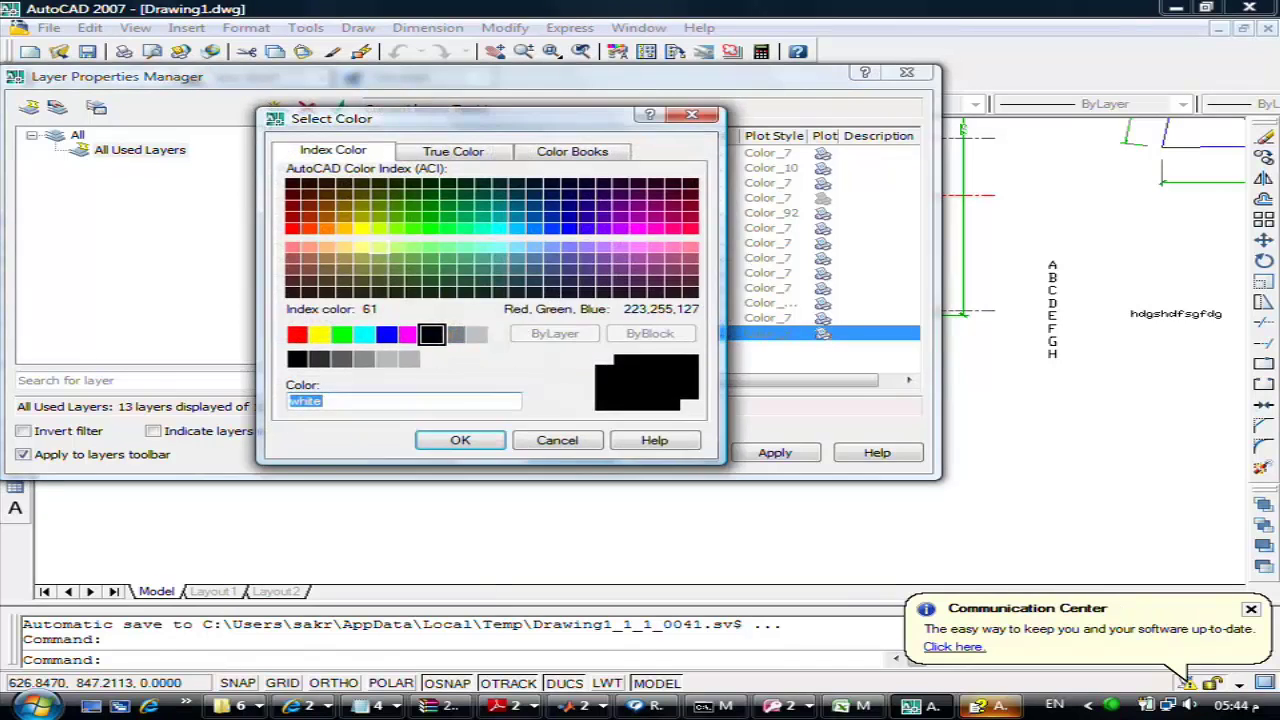
{"action": "left_click", "coordinate": [292, 228]}
{"action": "left_click", "coordinate": [460, 440]}
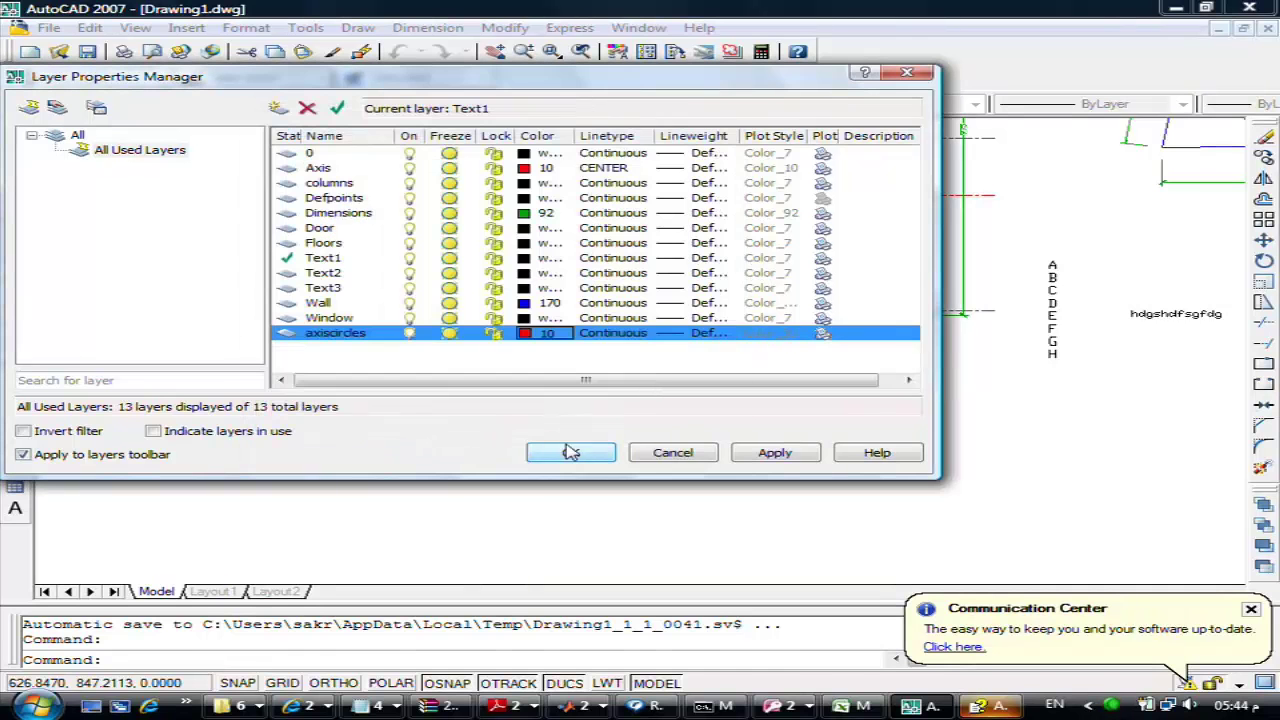
{"action": "left_click", "coordinate": [571, 453]}
Start a circle with the C command, centred below the plan
{"action": "type", "text": "c"}
{"action": "key", "text": "Return"}
{"action": "left_click", "coordinate": [282, 485]}
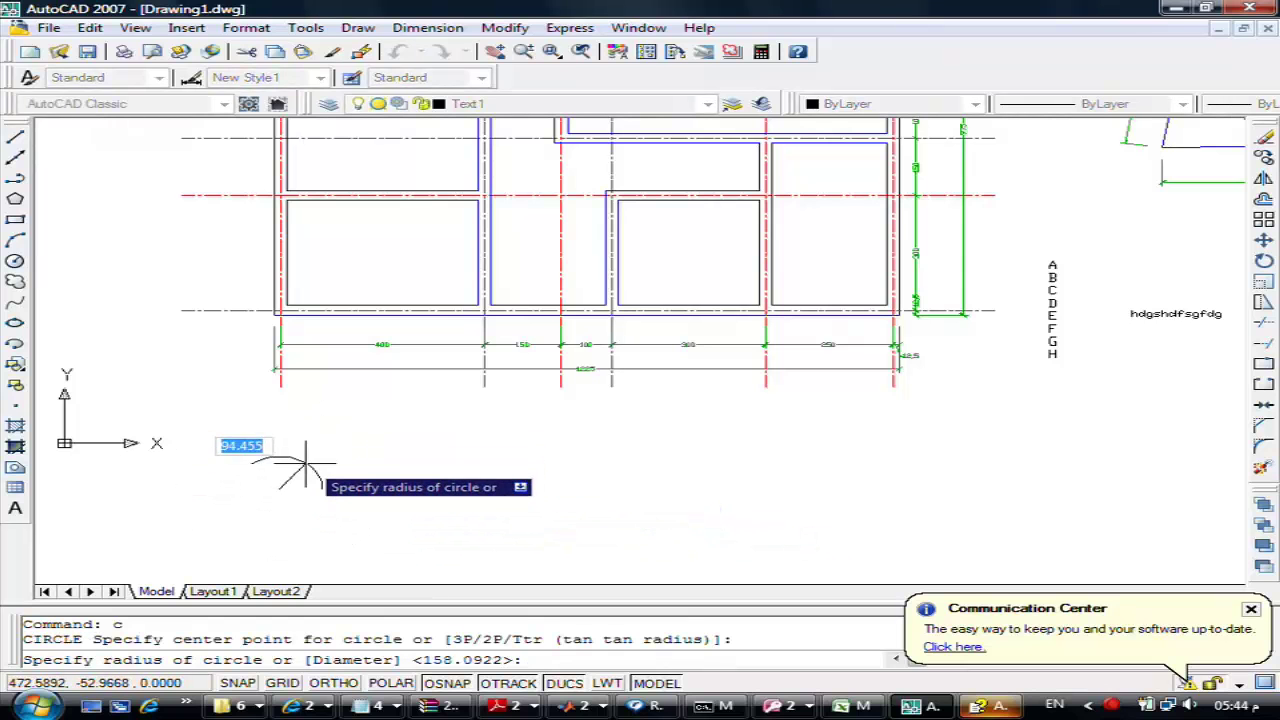
Finish the small circle and move it onto the axiscircles layer
{"action": "left_click", "coordinate": [270, 486]}
{"action": "key", "text": "Escape"}
{"action": "left_click", "coordinate": [302, 464]}
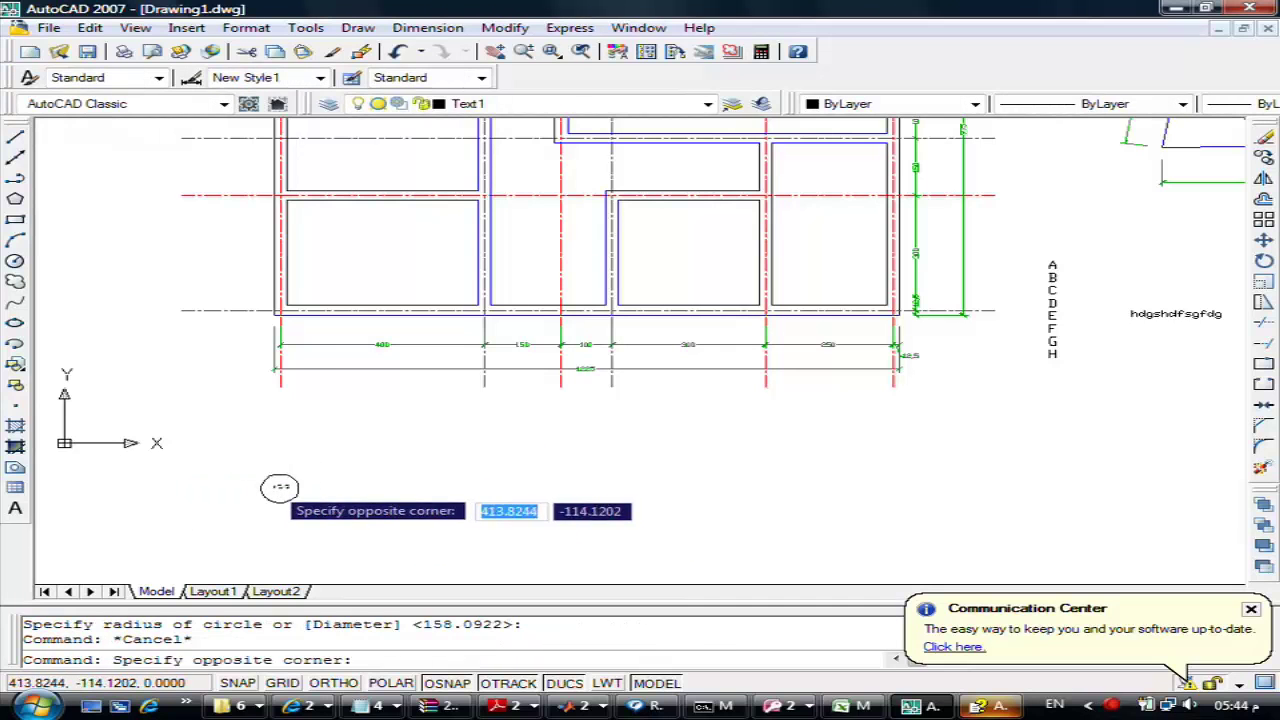
{"action": "left_click", "coordinate": [272, 492]}
{"action": "left_click", "coordinate": [485, 104]}
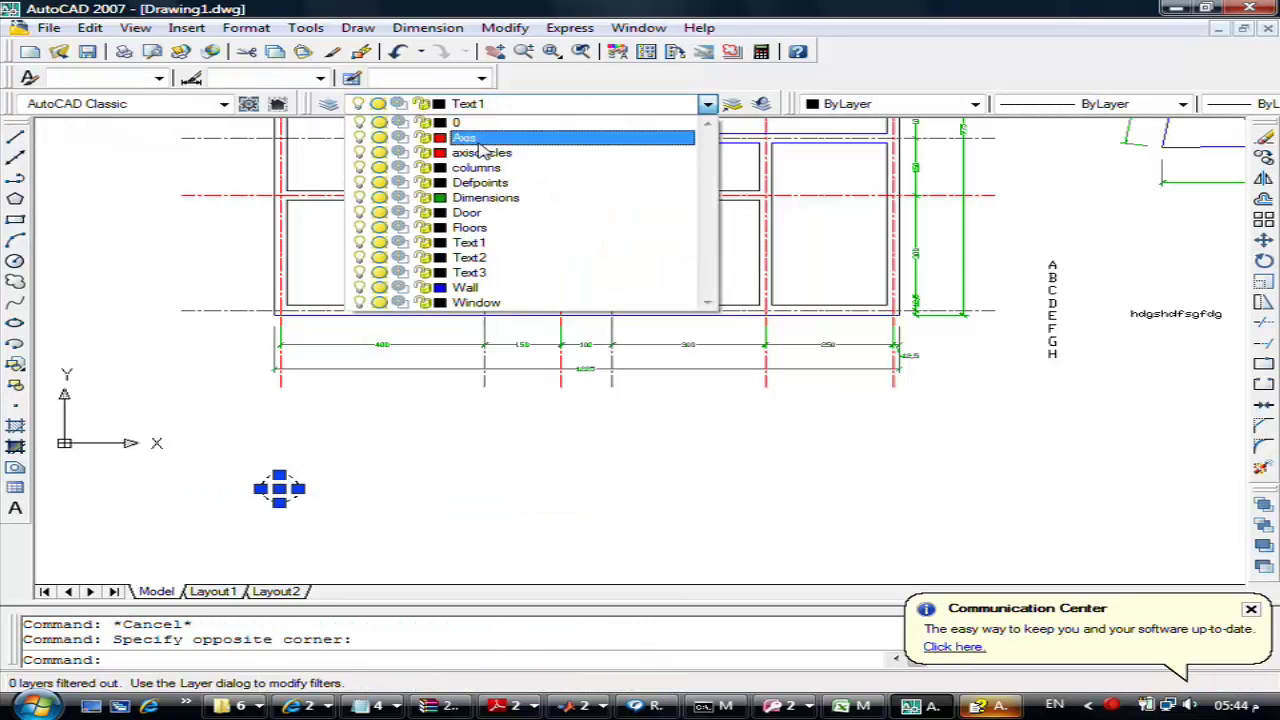
{"action": "left_click", "coordinate": [493, 153]}
{"action": "key", "text": "Escape"}
{"action": "key", "text": "Escape"}
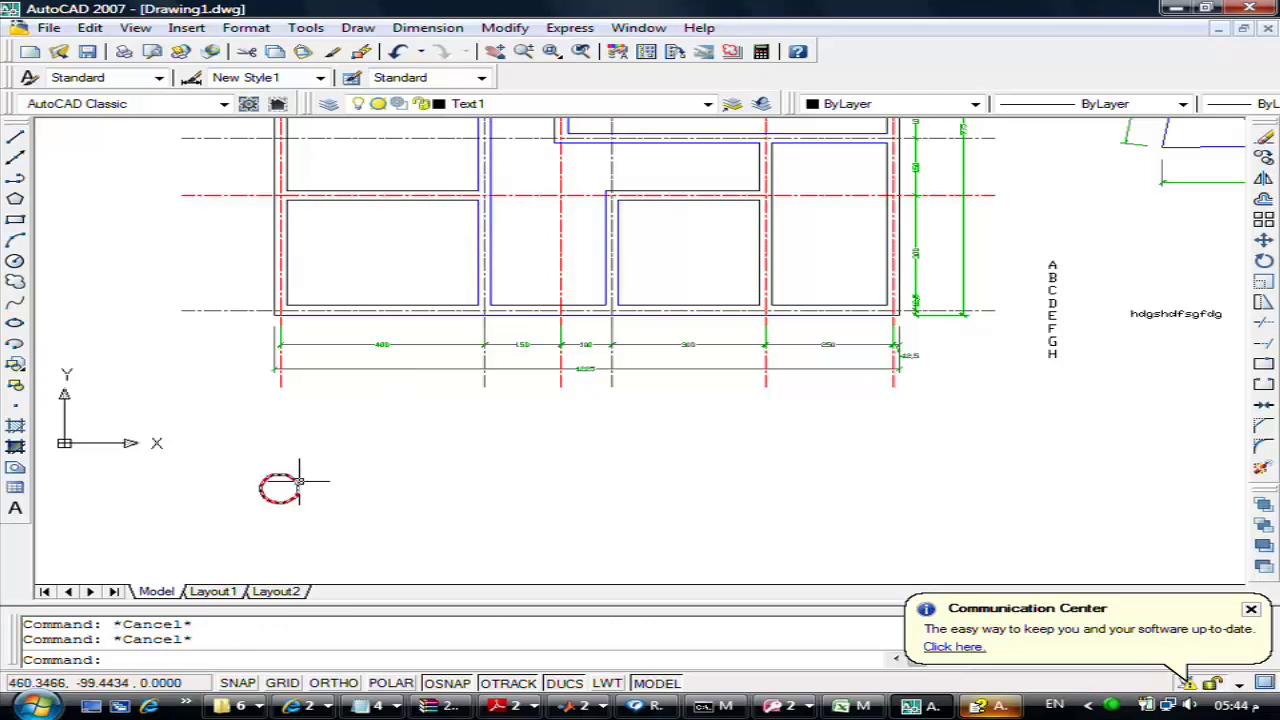
Copy the red circle by its top quadrant to the bottom end of all six vertical axes
{"action": "type", "text": "co"}
{"action": "key", "text": "Return"}
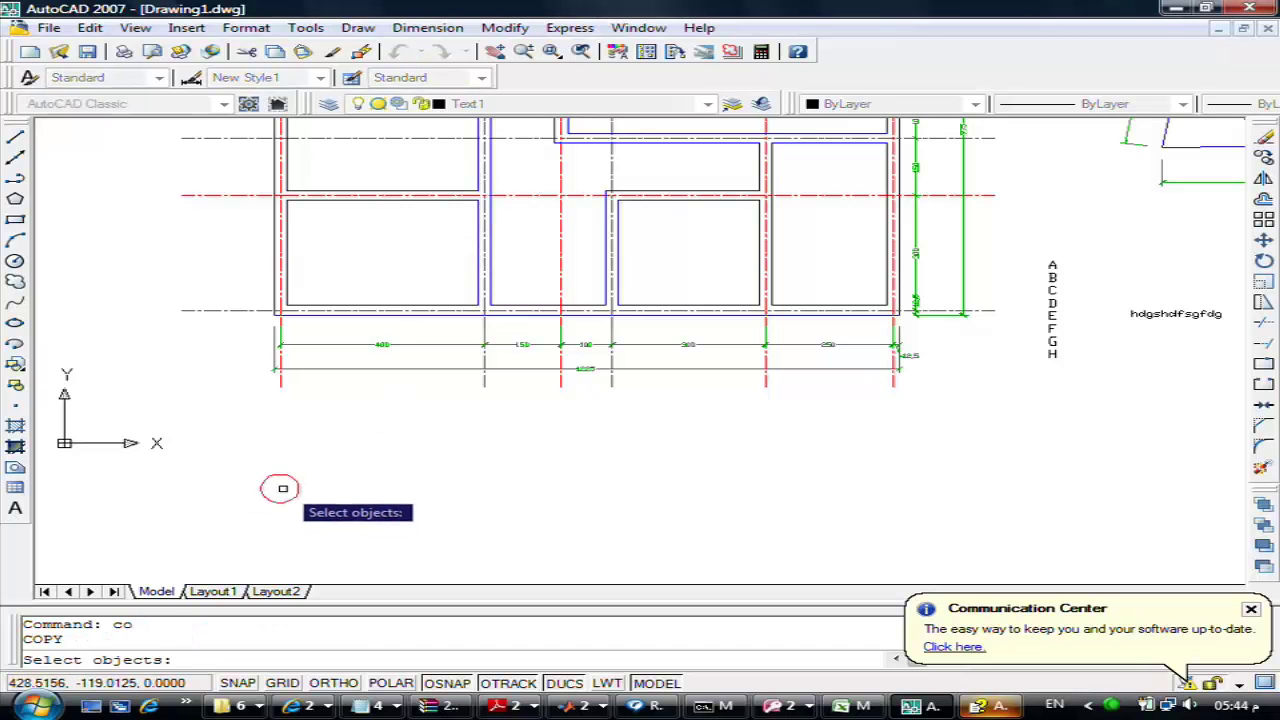
{"action": "left_click", "coordinate": [292, 479]}
{"action": "key", "text": "Return"}
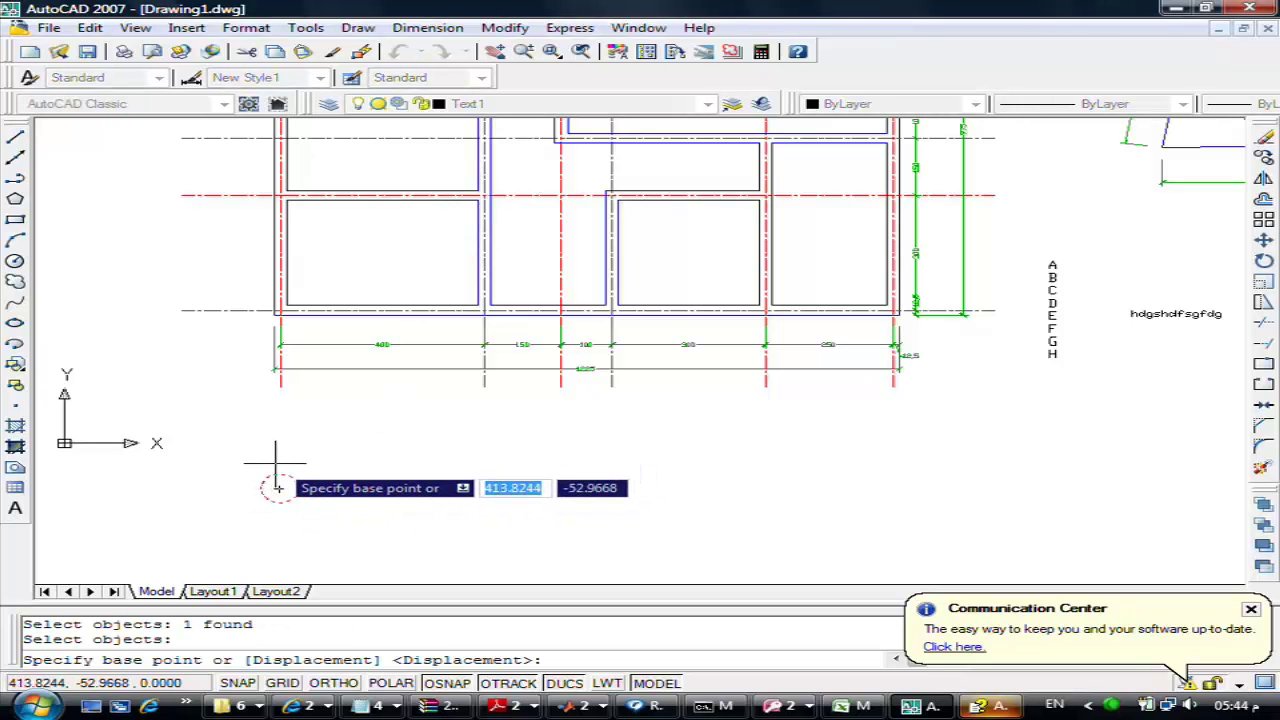
{"action": "right_click", "coordinate": [277, 470], "text": "shift"}
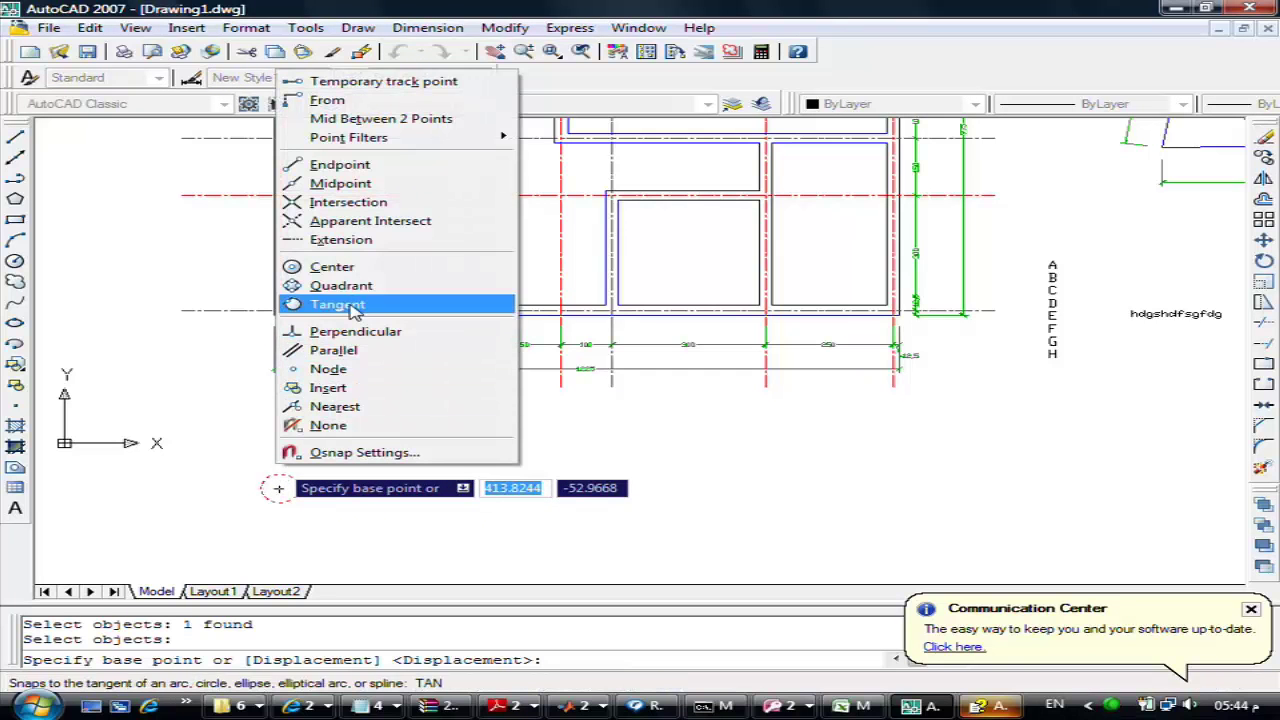
{"action": "left_click", "coordinate": [340, 285]}
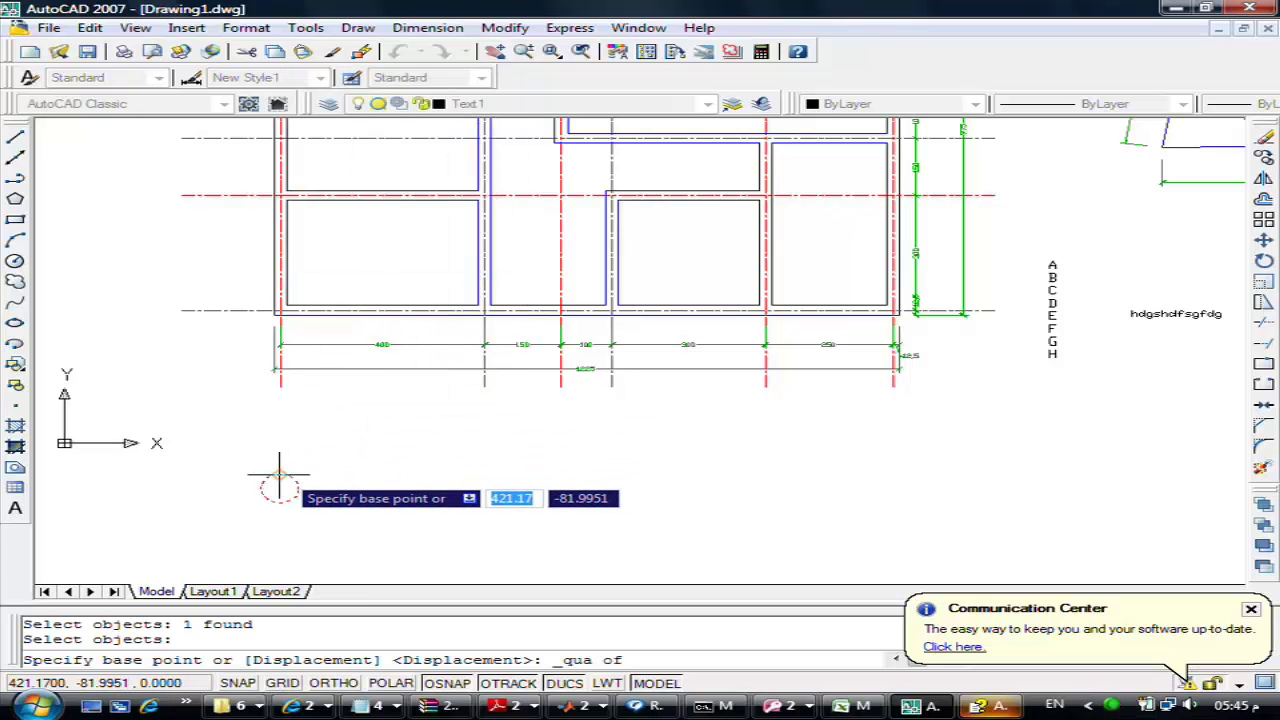
{"action": "left_click", "coordinate": [280, 470]}
{"action": "left_click", "coordinate": [280, 392]}
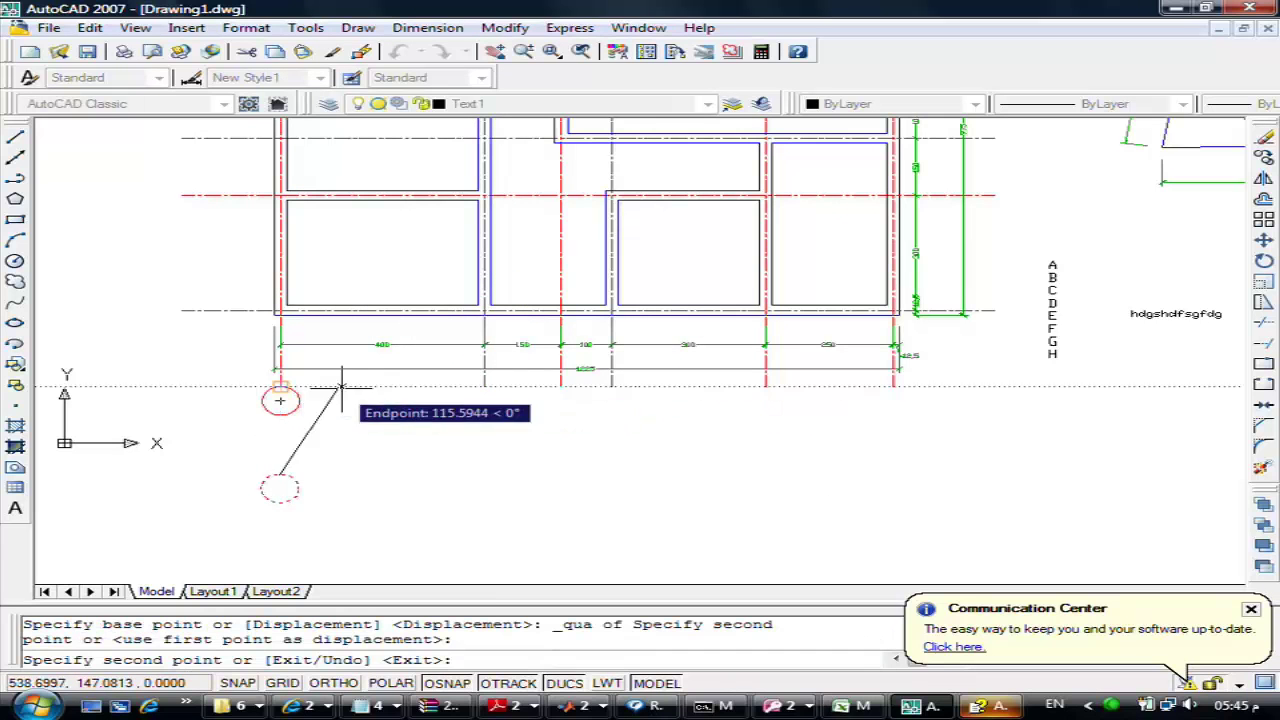
{"action": "left_click", "coordinate": [484, 386]}
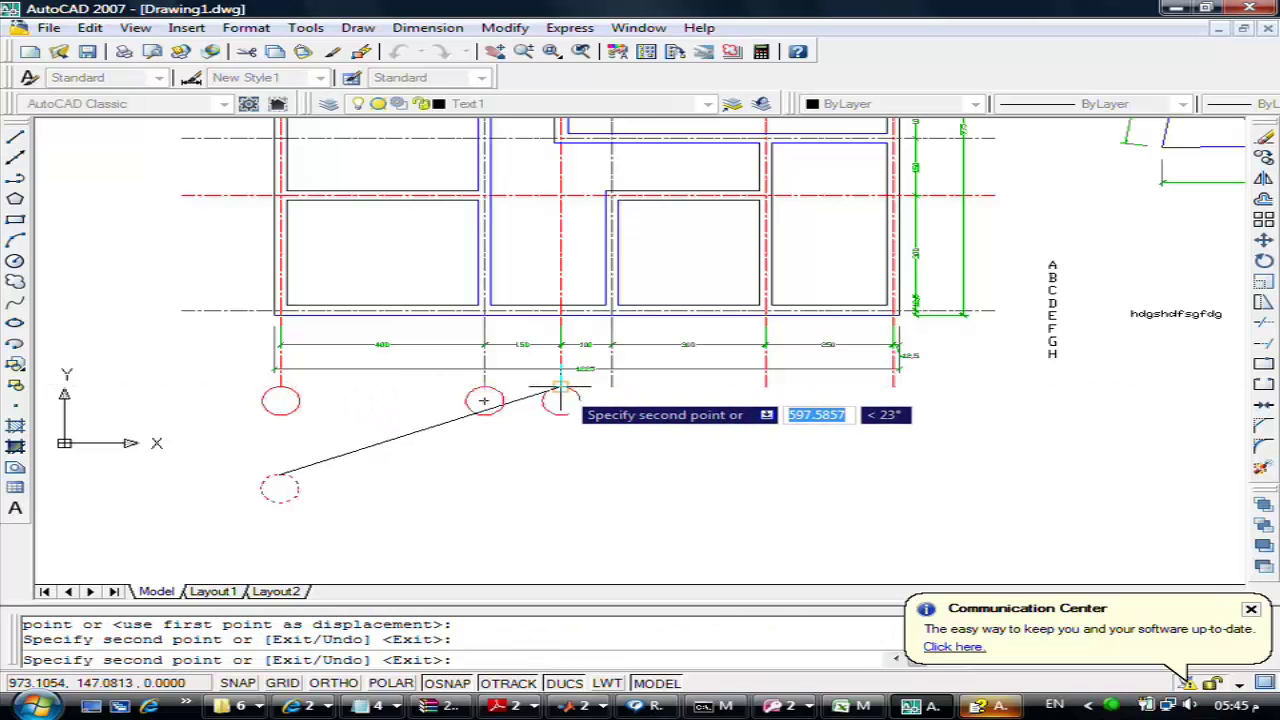
{"action": "left_click", "coordinate": [561, 387]}
{"action": "left_click", "coordinate": [612, 392]}
{"action": "left_click", "coordinate": [764, 385]}
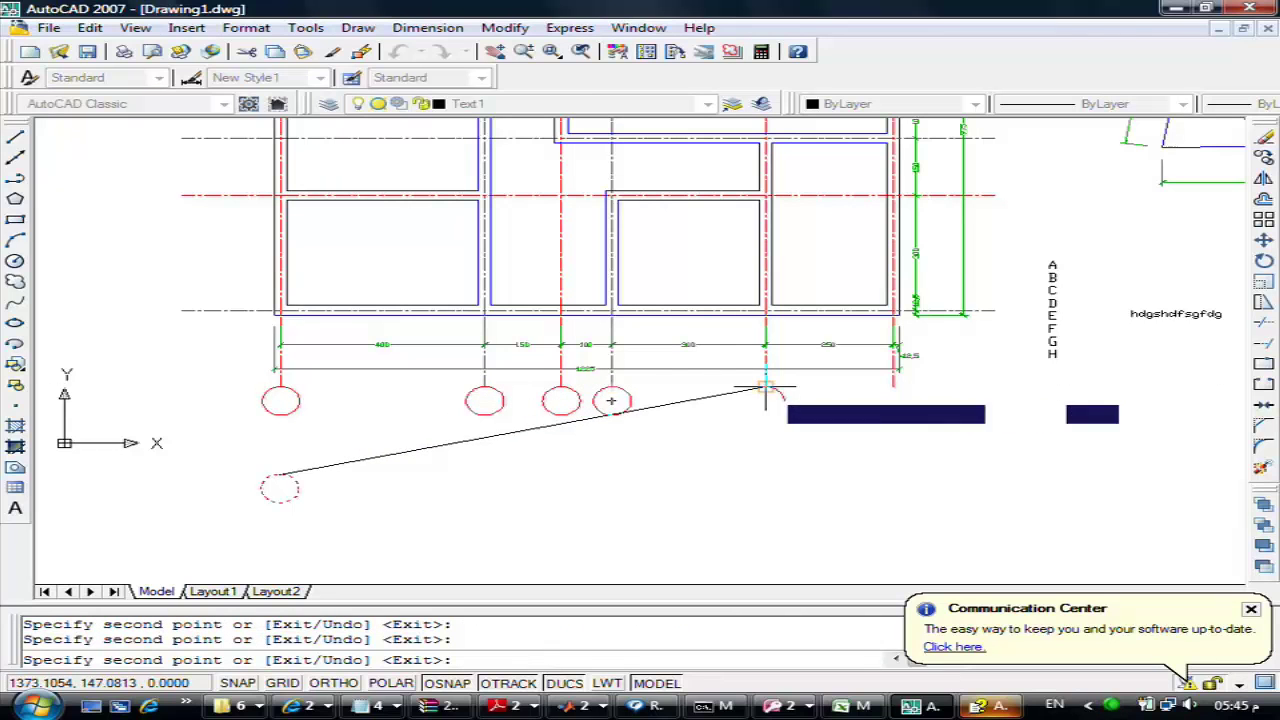
{"action": "left_click", "coordinate": [893, 386]}
{"action": "key", "text": "Escape"}
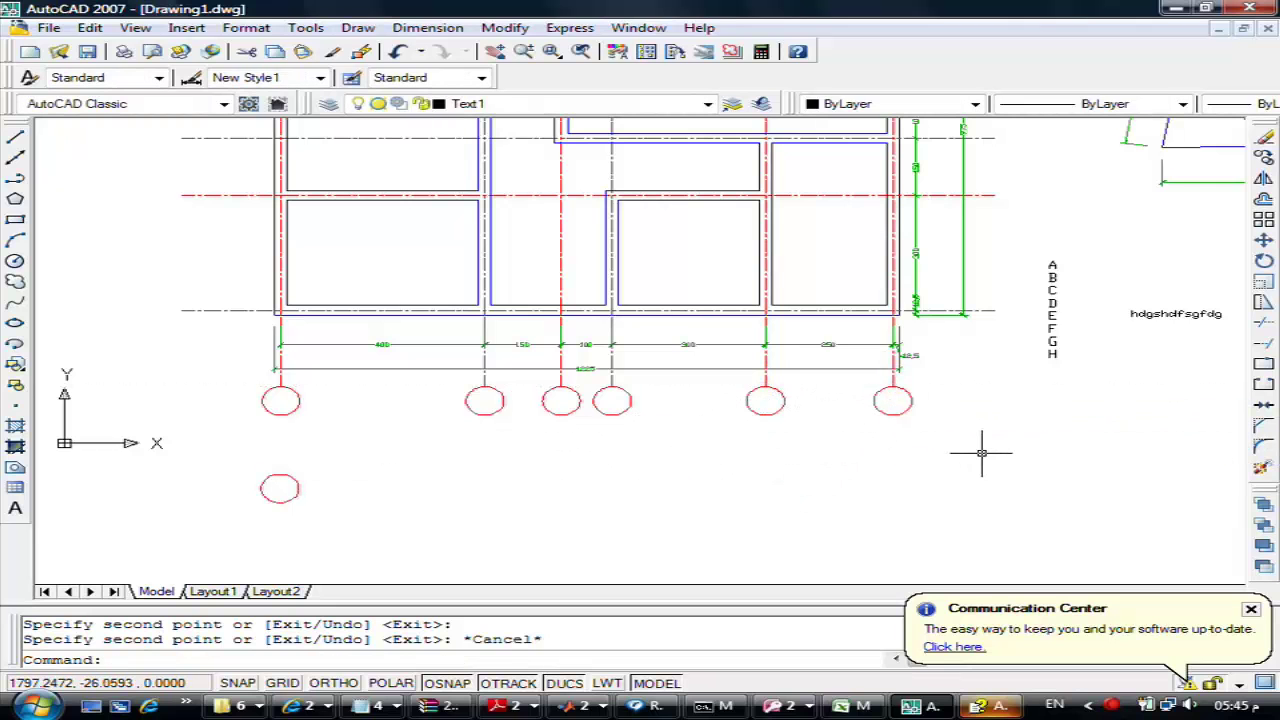
Move the letter A into the first bottom axis circle
{"action": "type", "text": "m"}
{"action": "key", "text": "Return"}
{"action": "left_click", "coordinate": [1052, 264]}
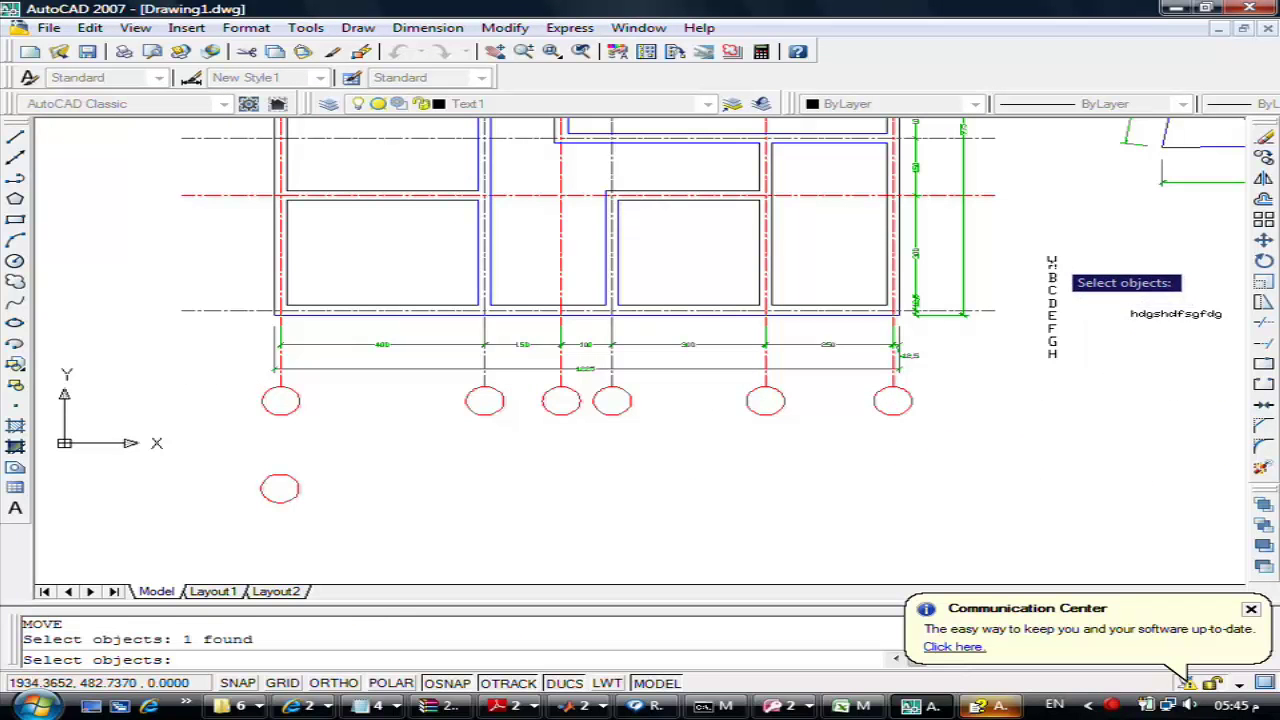
{"action": "key", "text": "Return"}
{"action": "left_click", "coordinate": [1107, 273]}
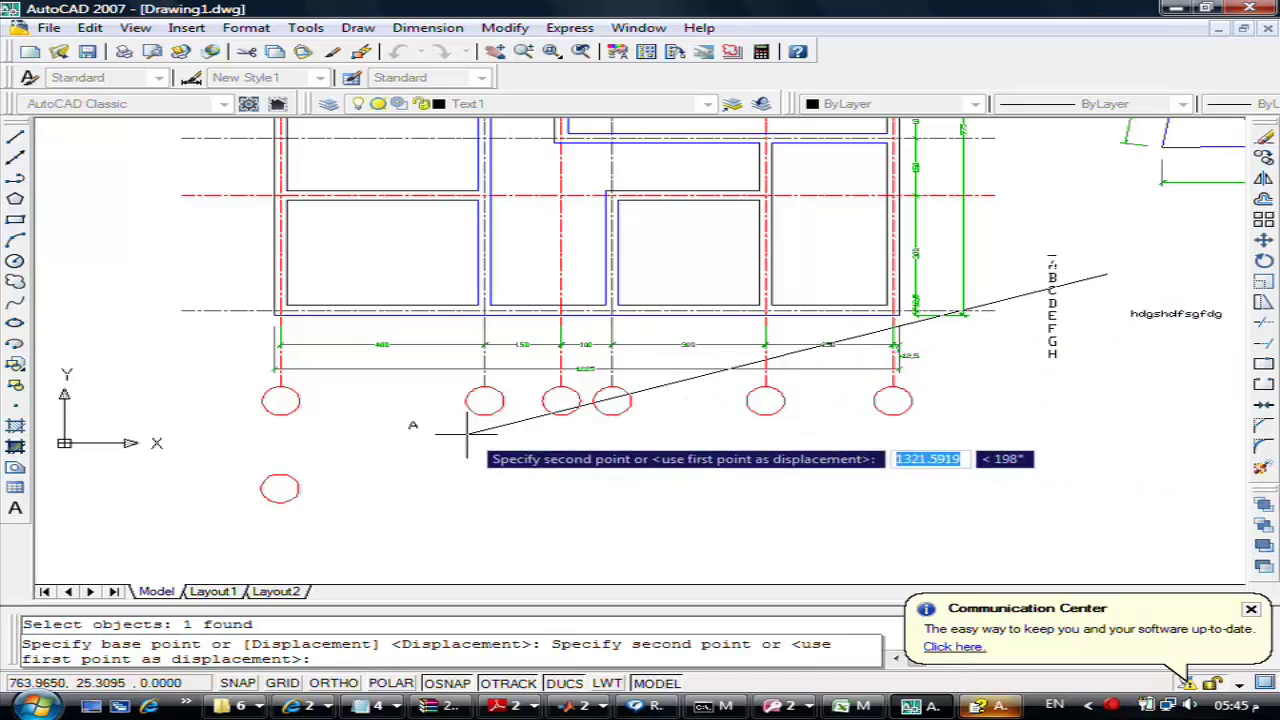
{"action": "left_click", "coordinate": [336, 407]}
Move the letter B into the second circle with object snap off, centring it
{"action": "key", "text": "Return"}
{"action": "left_click", "coordinate": [1052, 276]}
{"action": "key", "text": "Return"}
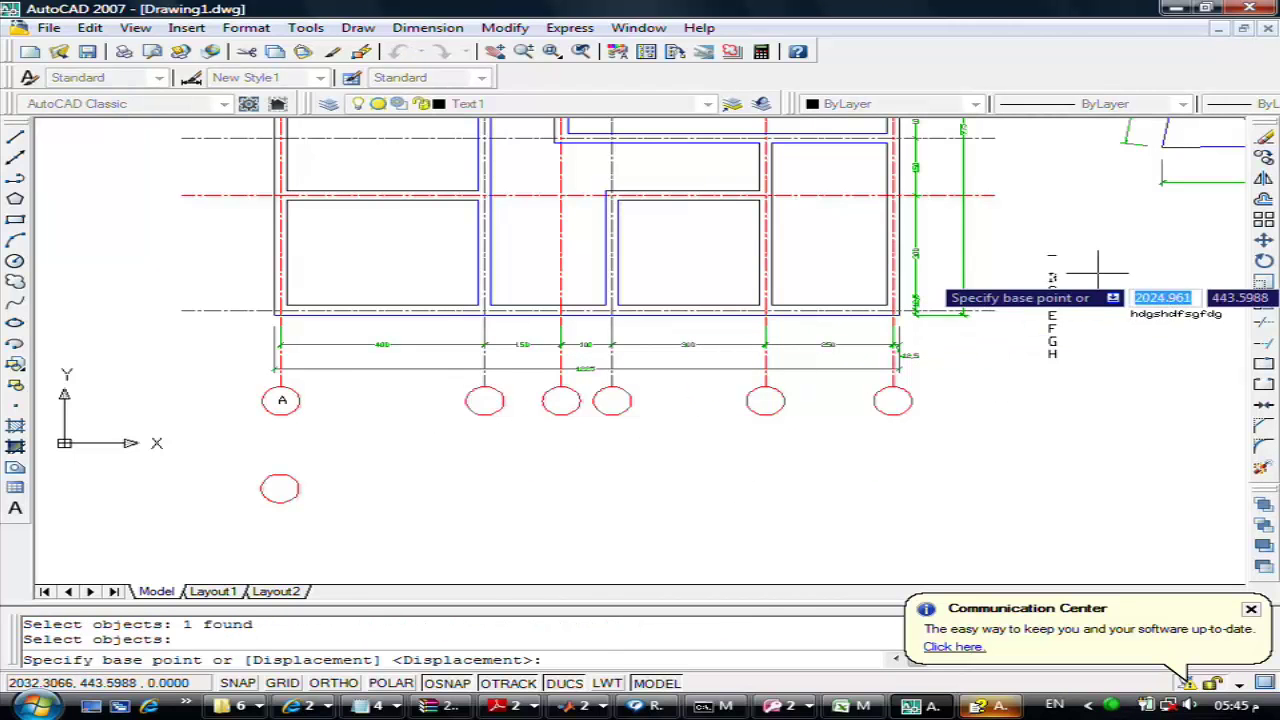
{"action": "left_click", "coordinate": [1133, 246]}
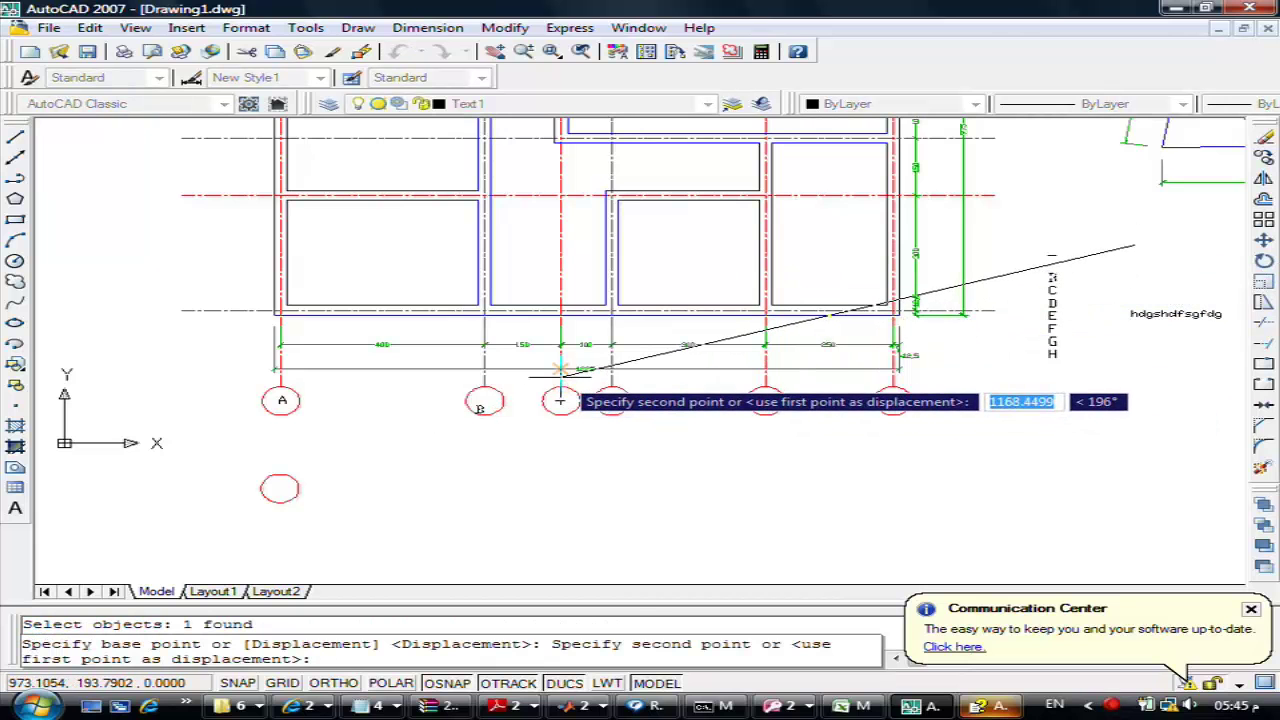
{"action": "key", "text": "F3"}
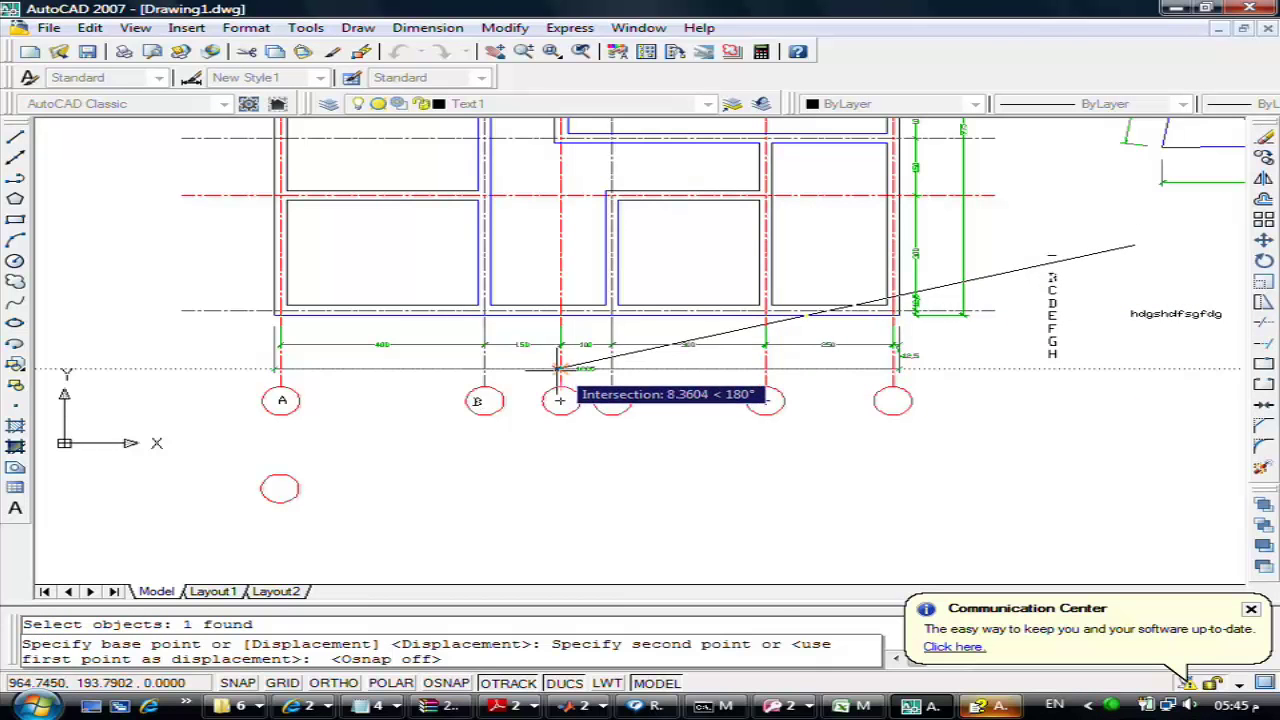
{"action": "left_click", "coordinate": [561, 370]}
{"action": "key", "text": "Return"}
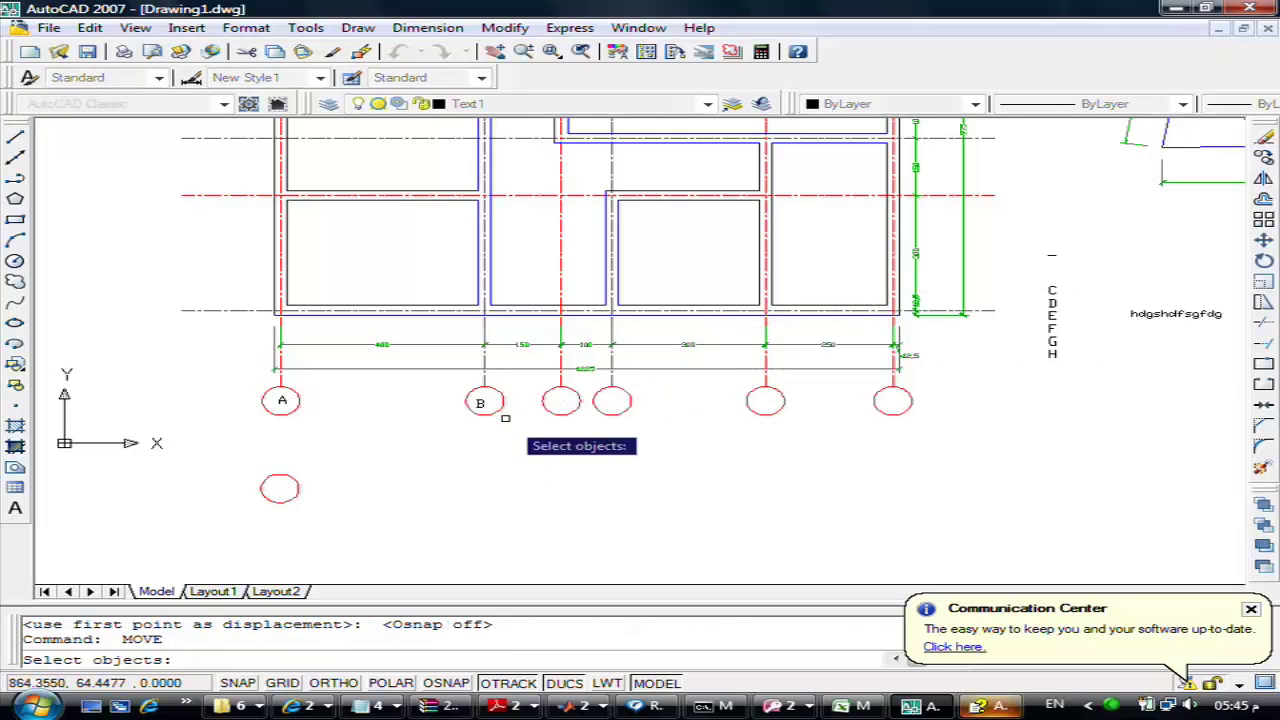
{"action": "left_click", "coordinate": [484, 403]}
{"action": "key", "text": "Return"}
{"action": "left_click", "coordinate": [455, 472]}
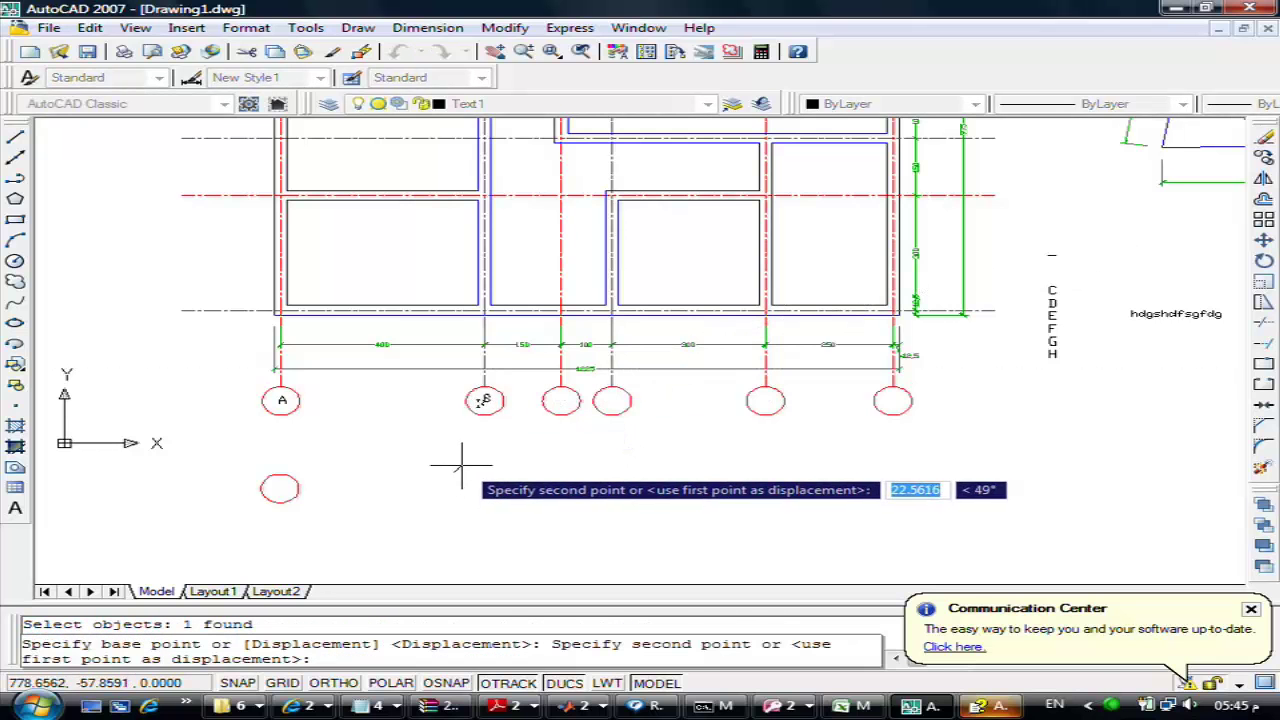
{"action": "left_click", "coordinate": [457, 466]}
Move letters C and D into their axis circles
{"action": "key", "text": "Return"}
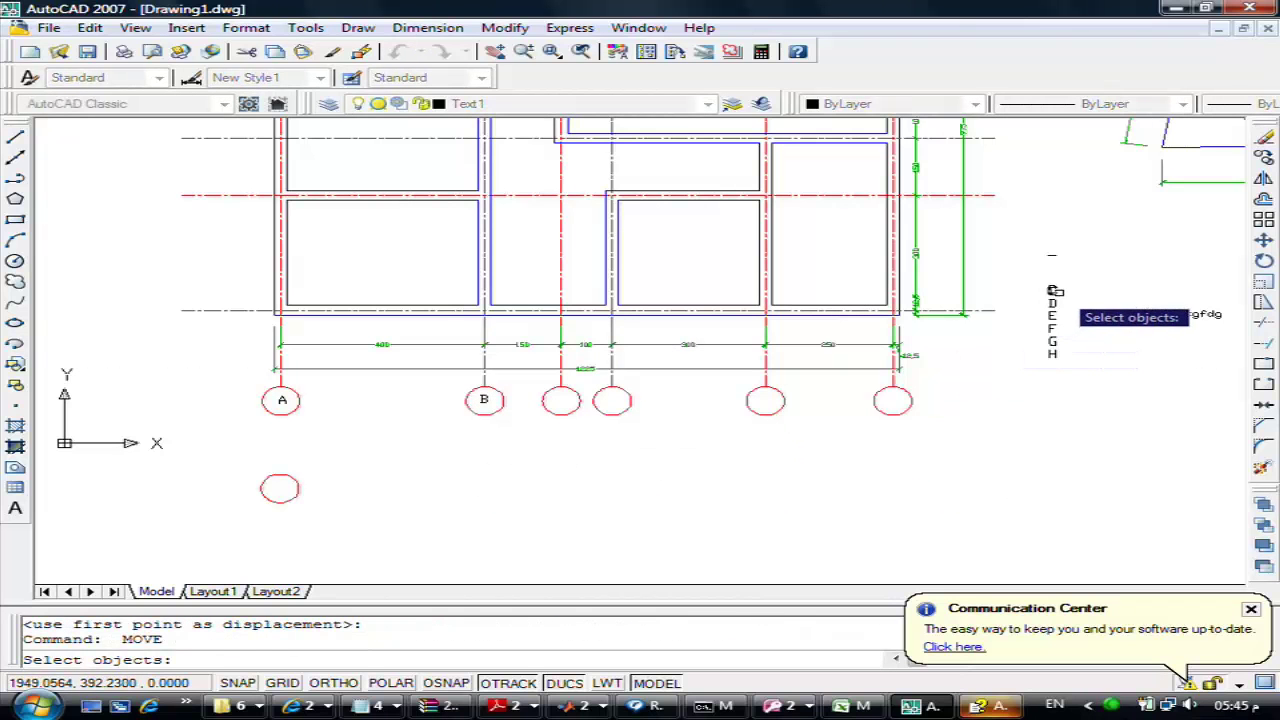
{"action": "left_click", "coordinate": [1048, 295]}
{"action": "key", "text": "Return"}
{"action": "left_click", "coordinate": [1042, 310]}
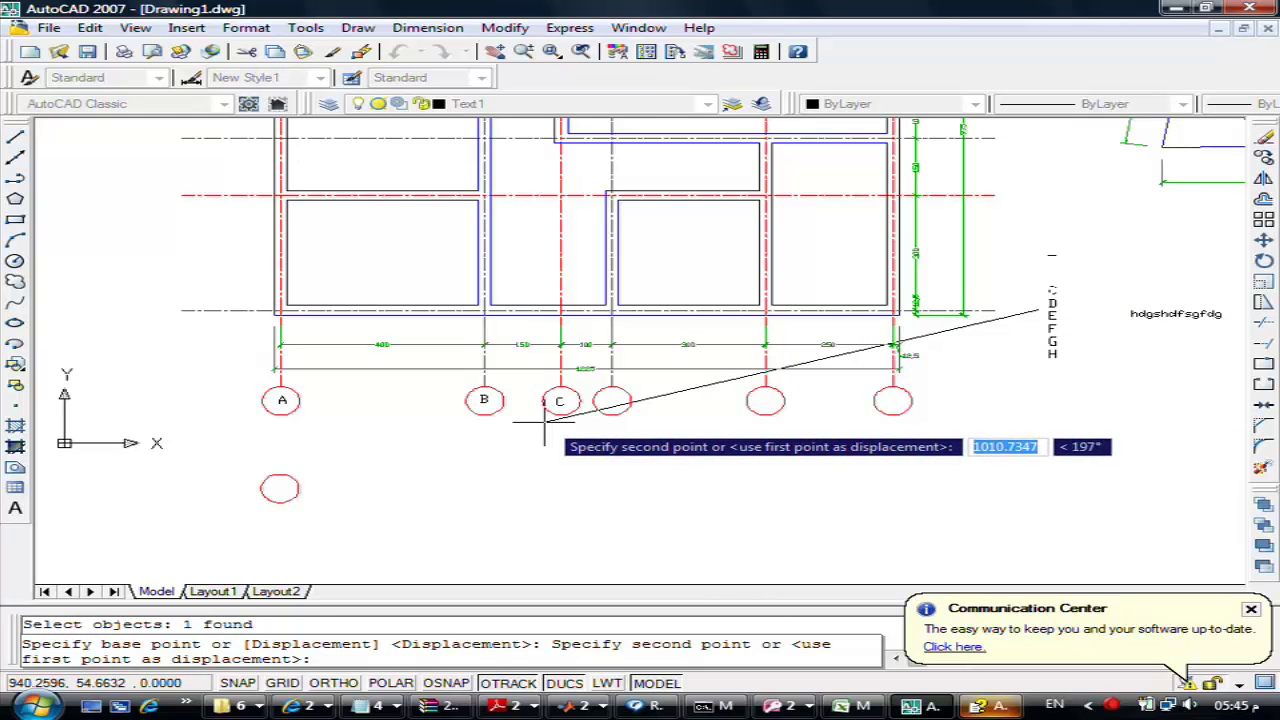
{"action": "left_click", "coordinate": [544, 422]}
{"action": "key", "text": "Return"}
{"action": "left_click", "coordinate": [1052, 302]}
{"action": "key", "text": "Return"}
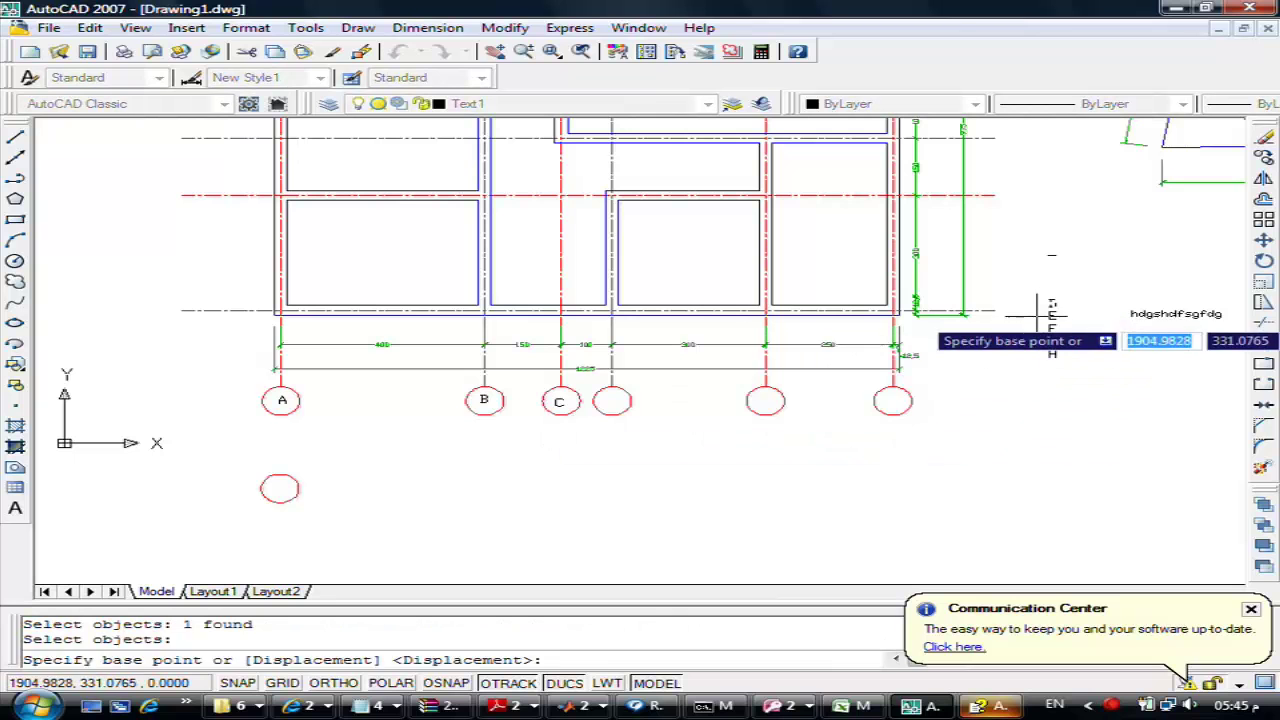
{"action": "left_click", "coordinate": [1040, 318]}
{"action": "left_click", "coordinate": [598, 418]}
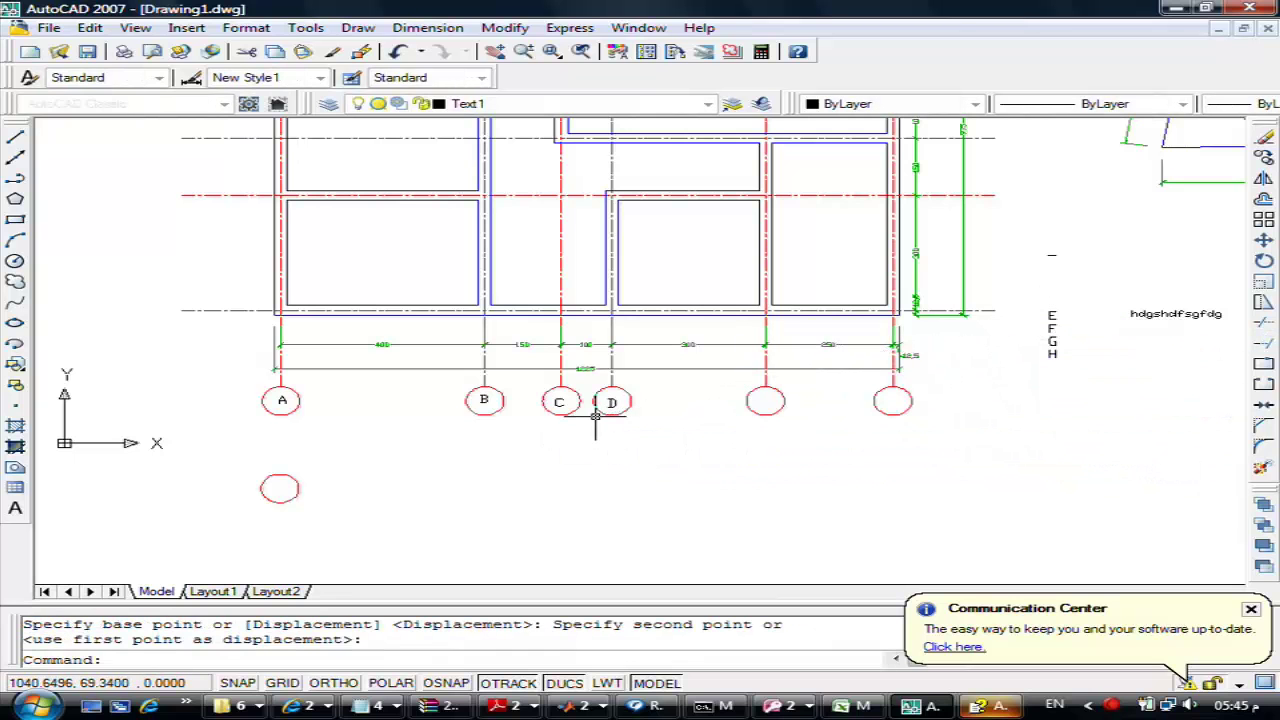
Move letters E and F into the last two axis circles
{"action": "key", "text": "Return"}
{"action": "left_click", "coordinate": [1049, 317]}
{"action": "key", "text": "Return"}
{"action": "left_click", "coordinate": [1043, 320]}
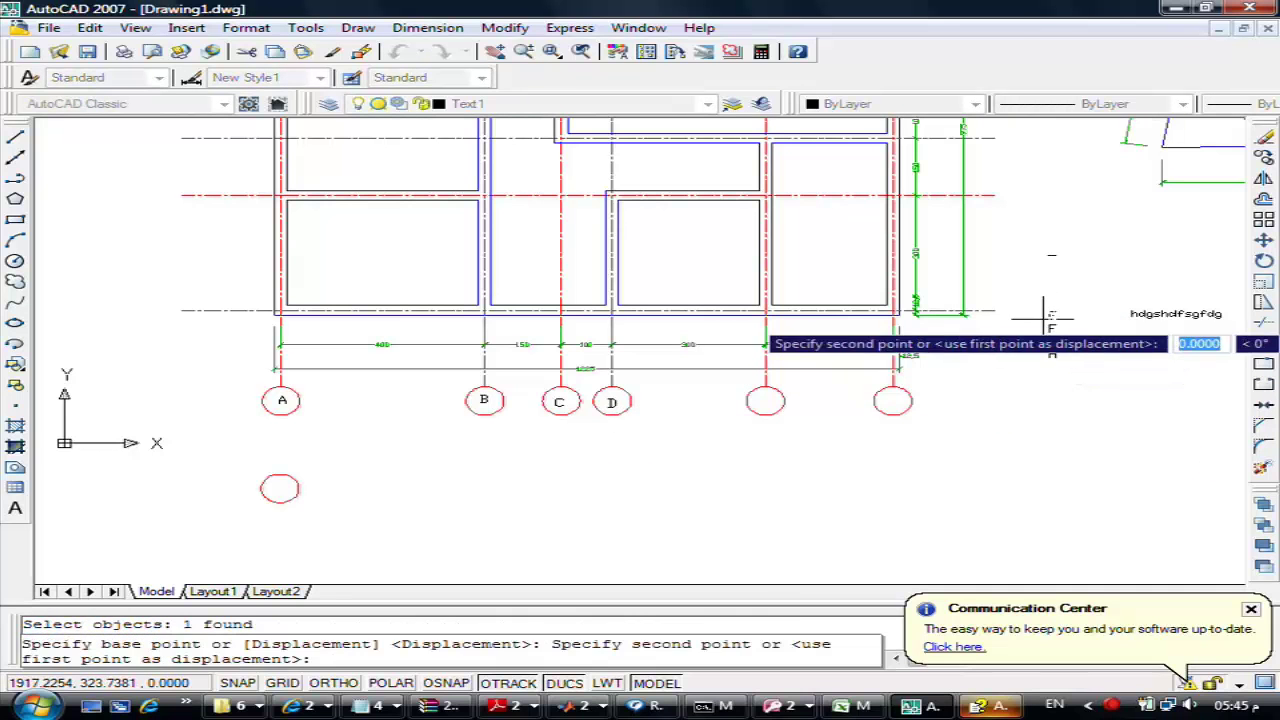
{"action": "left_click", "coordinate": [764, 404]}
{"action": "key", "text": "Return"}
{"action": "key", "text": "Return"}
{"action": "key", "text": "Return"}
{"action": "left_click", "coordinate": [1049, 327]}
{"action": "key", "text": "Return"}
{"action": "left_click", "coordinate": [1040, 335]}
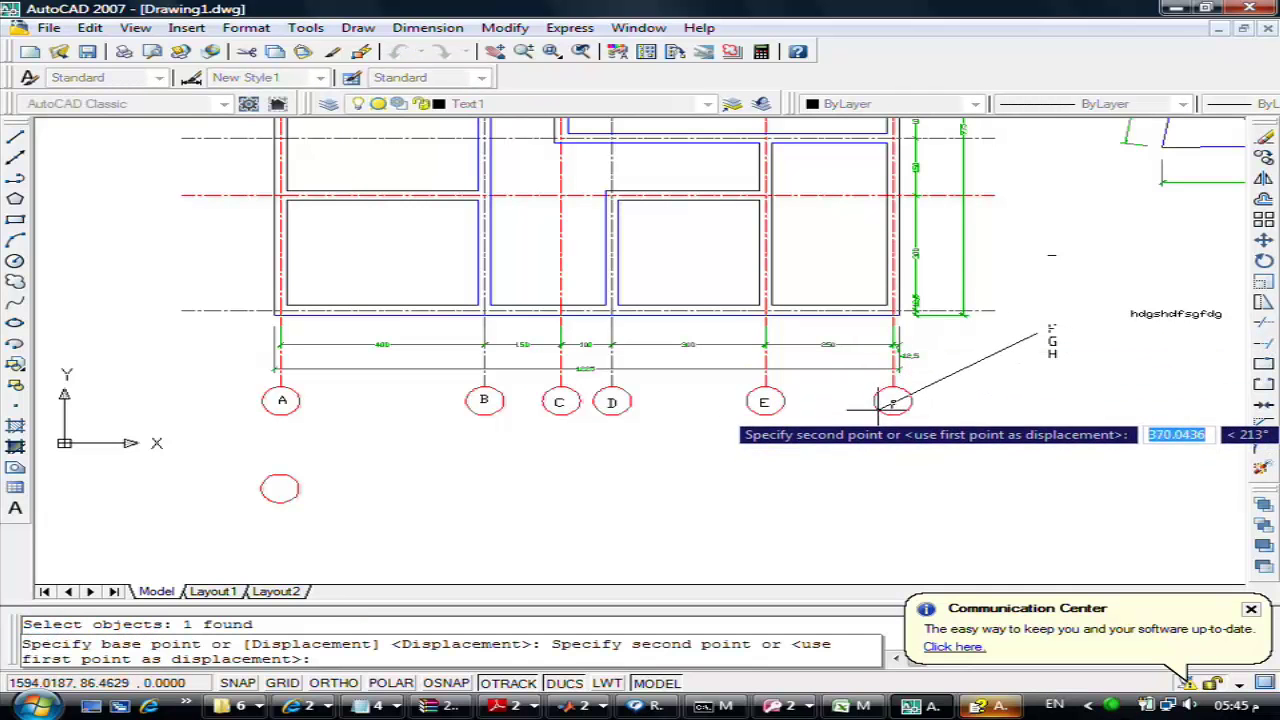
{"action": "left_click", "coordinate": [883, 409]}
{"action": "key", "text": "Escape"}
{"action": "key", "text": "Escape"}
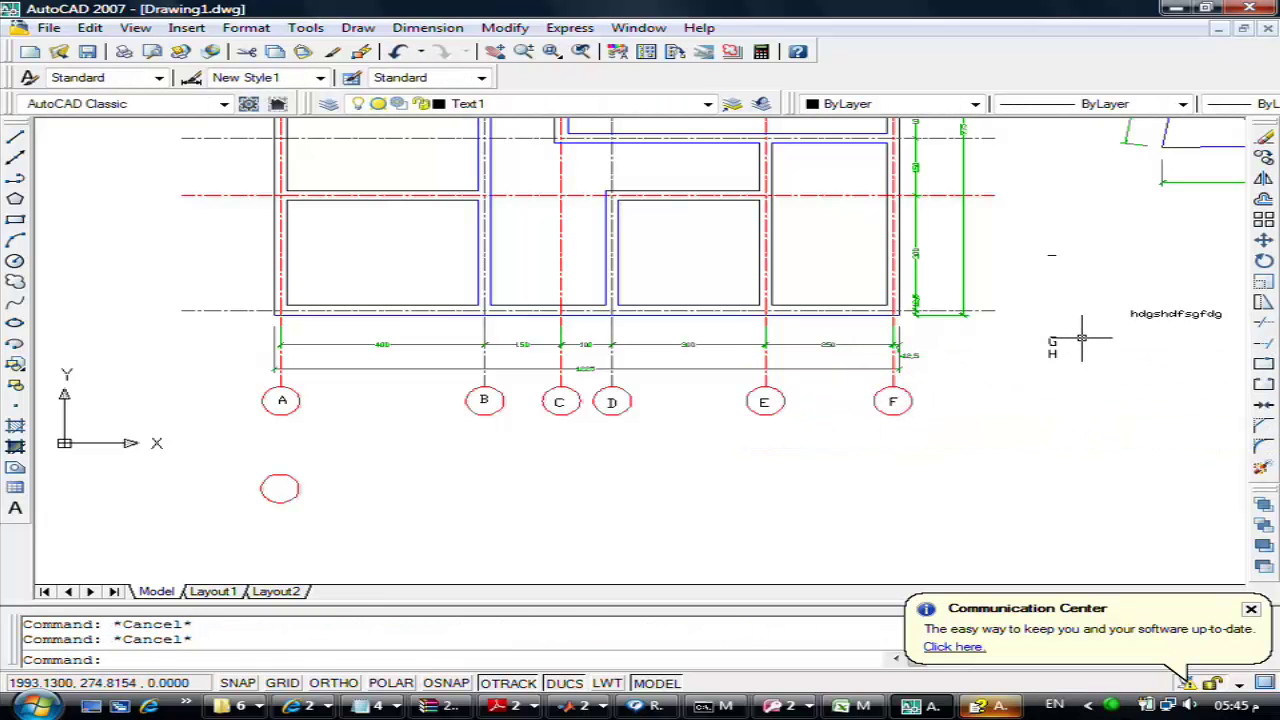
Erase the leftover letters G and H with a window selection
{"action": "scroll", "coordinate": [1082, 338], "scroll_direction": "down", "scroll_amount": 2}
{"action": "middle_click_drag", "start_coordinate": [1082, 340], "coordinate": [990, 370]}
{"action": "type", "text": "e"}
{"action": "key", "text": "Return"}
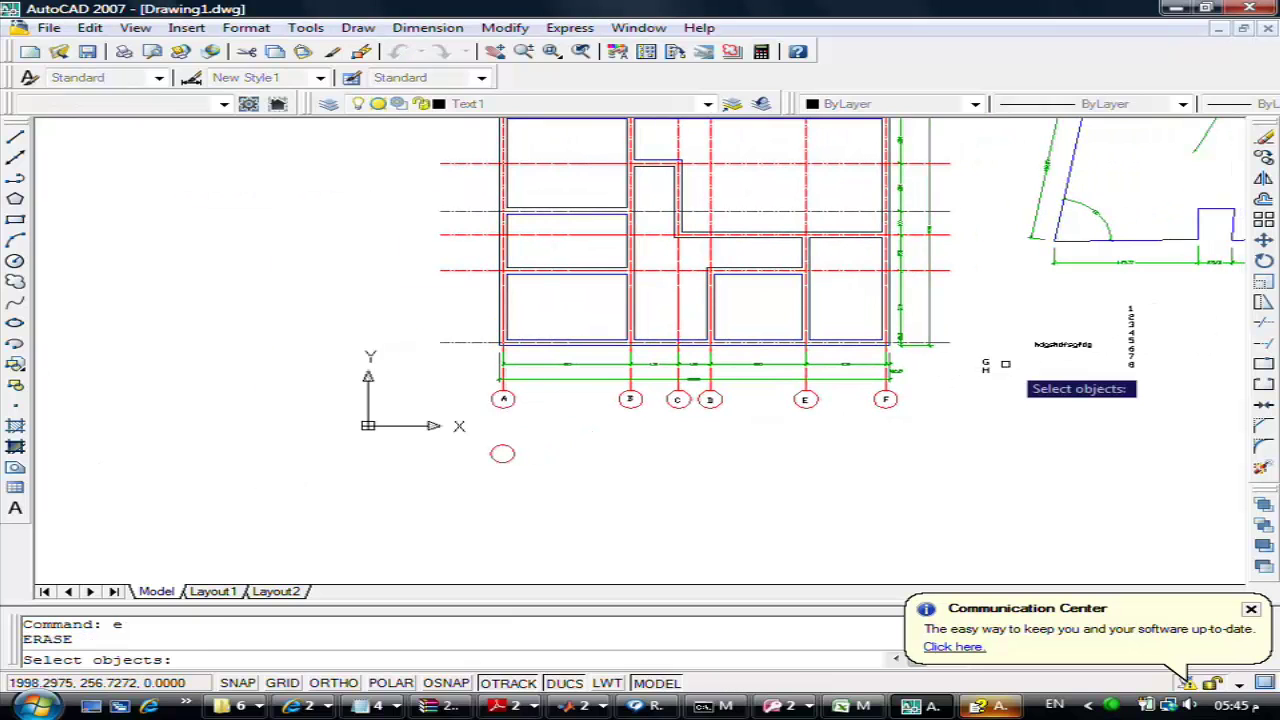
{"action": "left_click", "coordinate": [998, 362]}
{"action": "left_click", "coordinate": [988, 396]}
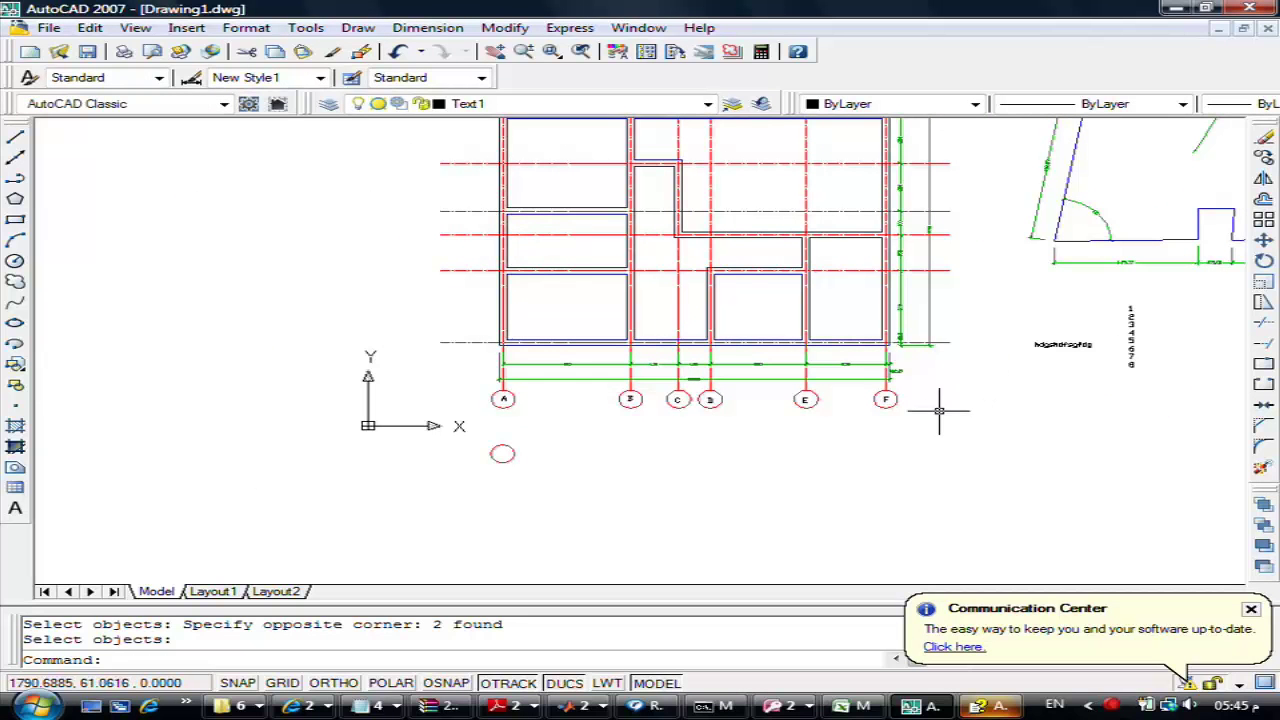
{"action": "scroll", "coordinate": [821, 416], "scroll_direction": "up", "scroll_amount": 2}
{"action": "scroll", "coordinate": [394, 409], "scroll_direction": "up", "scroll_amount": 2}
{"action": "scroll", "coordinate": [386, 406], "scroll_direction": "up", "scroll_amount": 3}
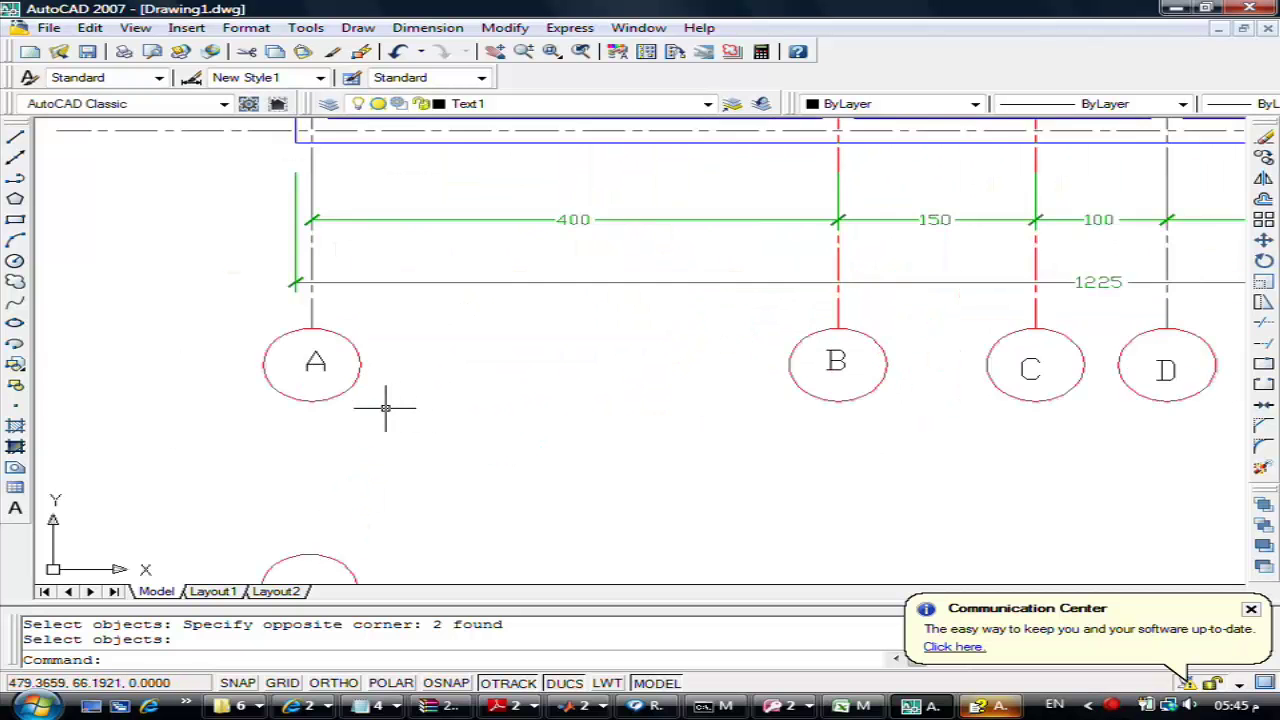
{"action": "scroll", "coordinate": [385, 407], "scroll_direction": "up", "scroll_amount": 2}
{"action": "scroll", "coordinate": [462, 434], "scroll_direction": "down", "scroll_amount": 5}
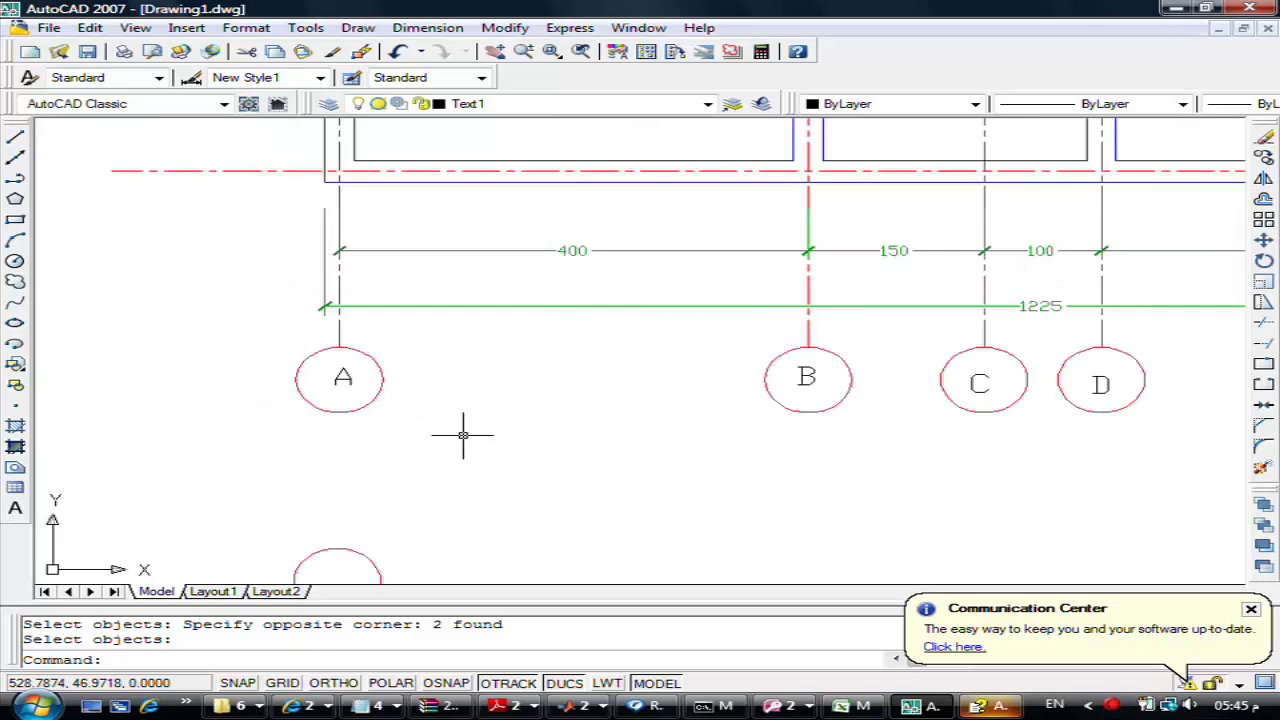
{"action": "scroll", "coordinate": [460, 432], "scroll_direction": "down", "scroll_amount": 8}
Copy the empty red circle, using its quadrant point as the base point
{"action": "type", "text": "c"}
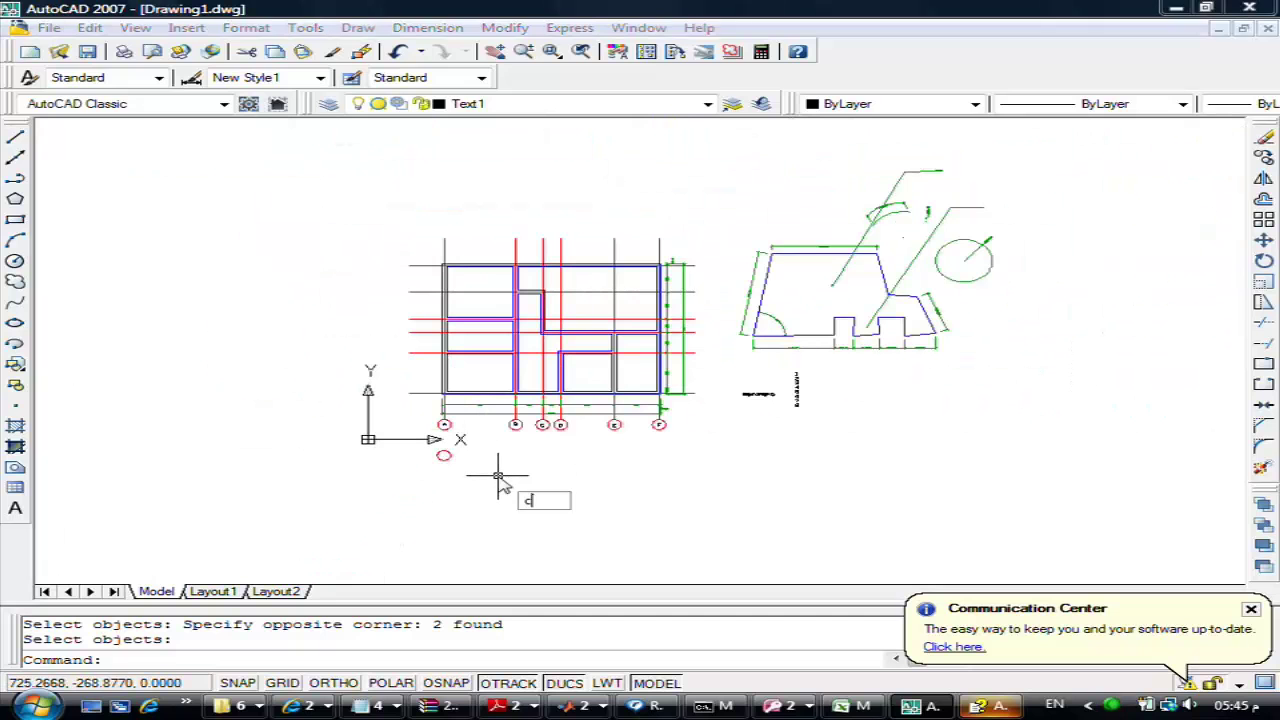
{"action": "key", "text": "Return"}
{"action": "left_click", "coordinate": [444, 461]}
{"action": "key", "text": "Return"}
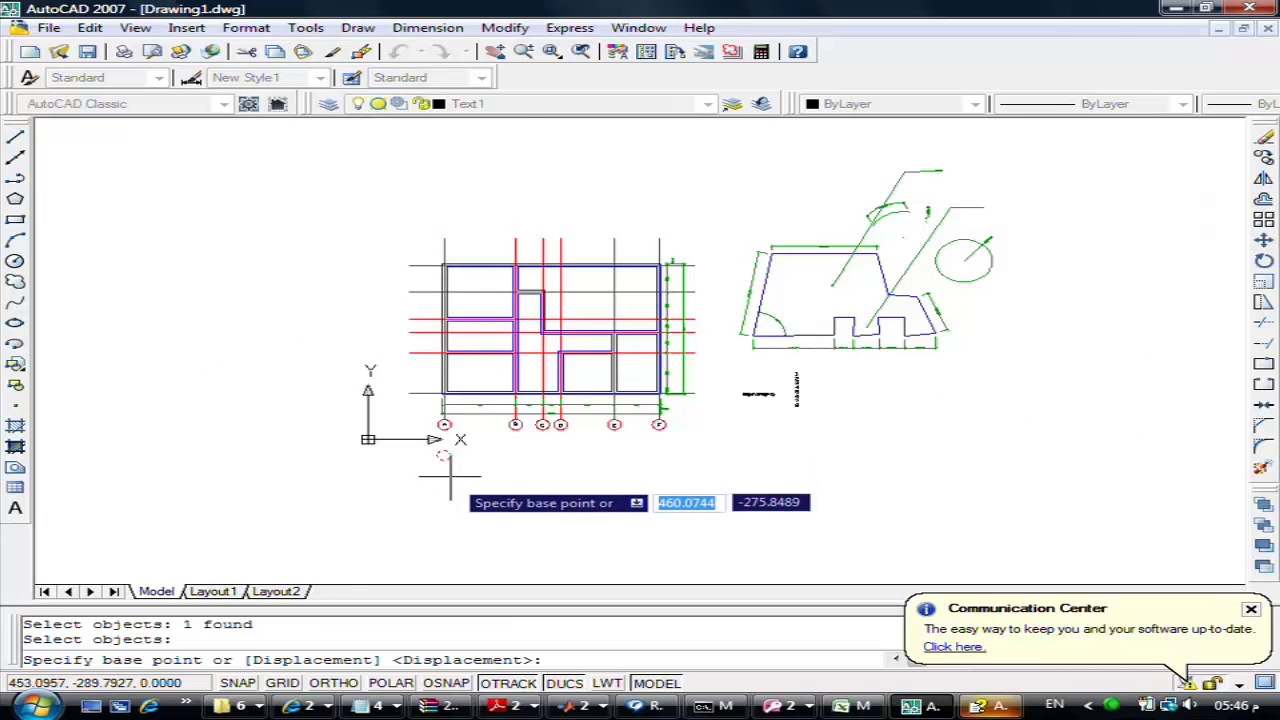
{"action": "scroll", "coordinate": [446, 480], "scroll_direction": "up", "scroll_amount": 4}
{"action": "right_click", "coordinate": [486, 456], "text": "shift"}
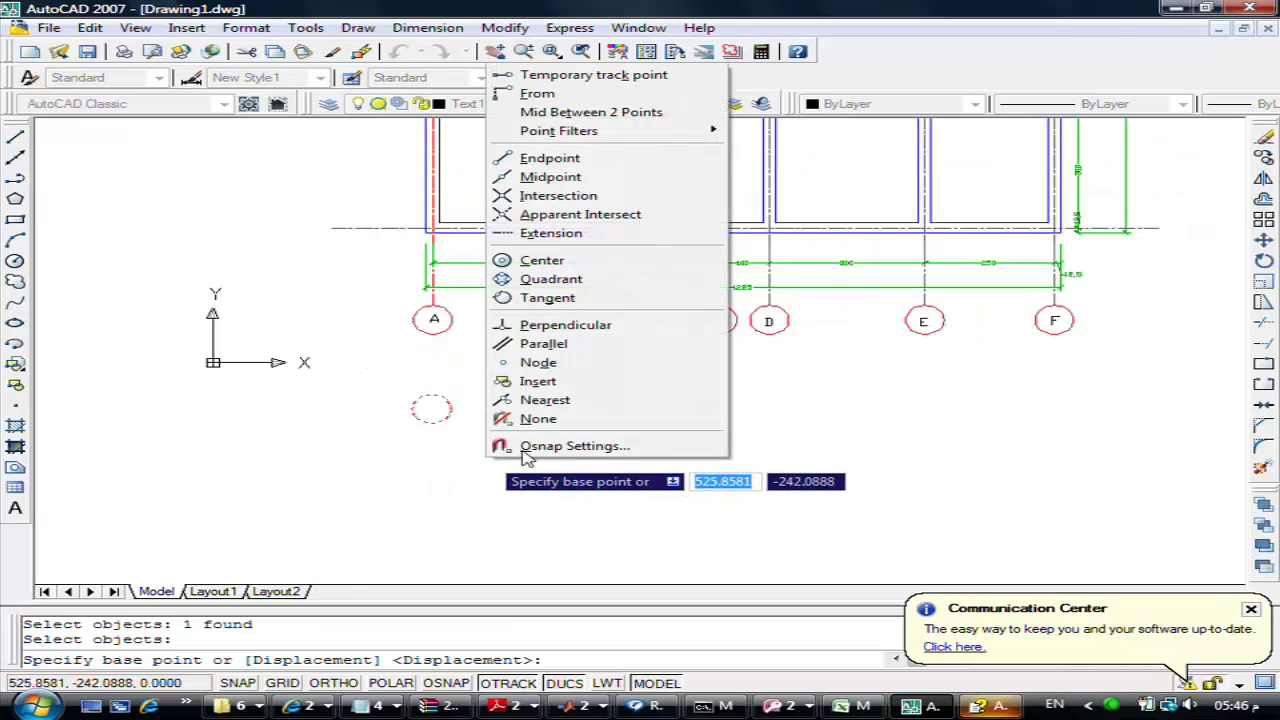
{"action": "left_click", "coordinate": [550, 279]}
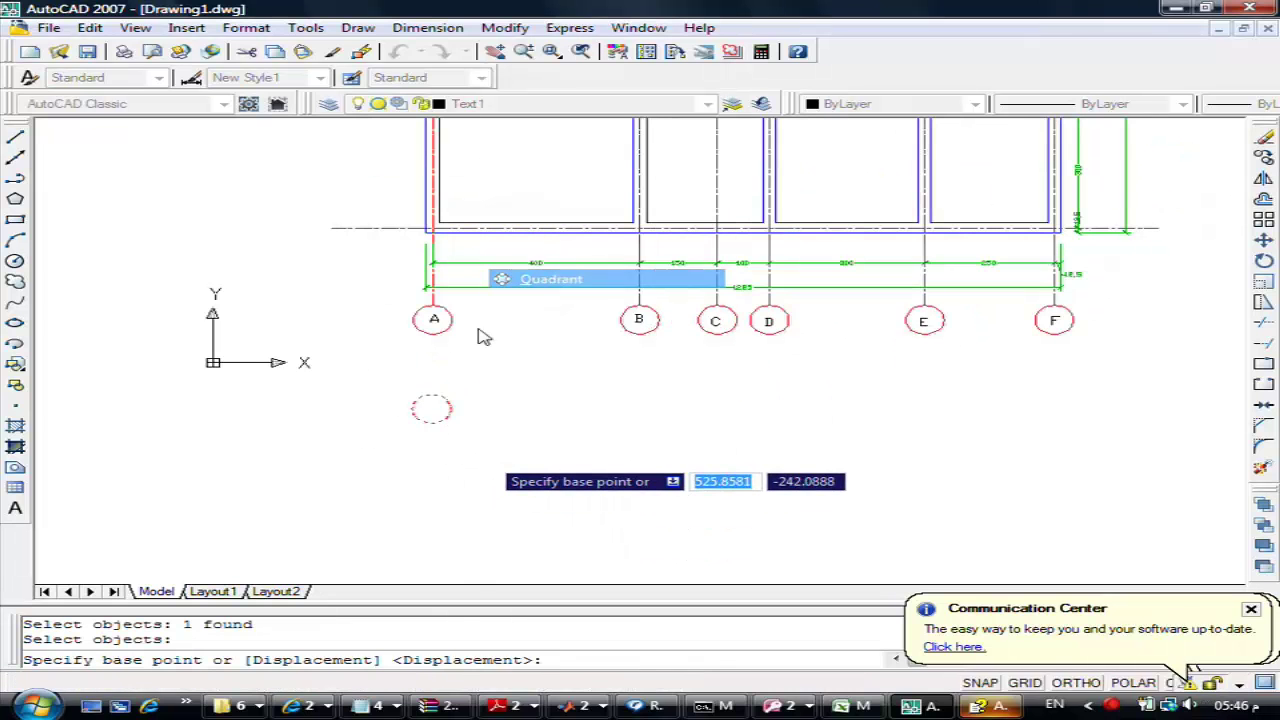
{"action": "left_click", "coordinate": [411, 408]}
With object snap on, place three circle copies at the right-hand horizontal axis ends
{"action": "scroll", "coordinate": [457, 437], "scroll_direction": "down", "scroll_amount": 4}
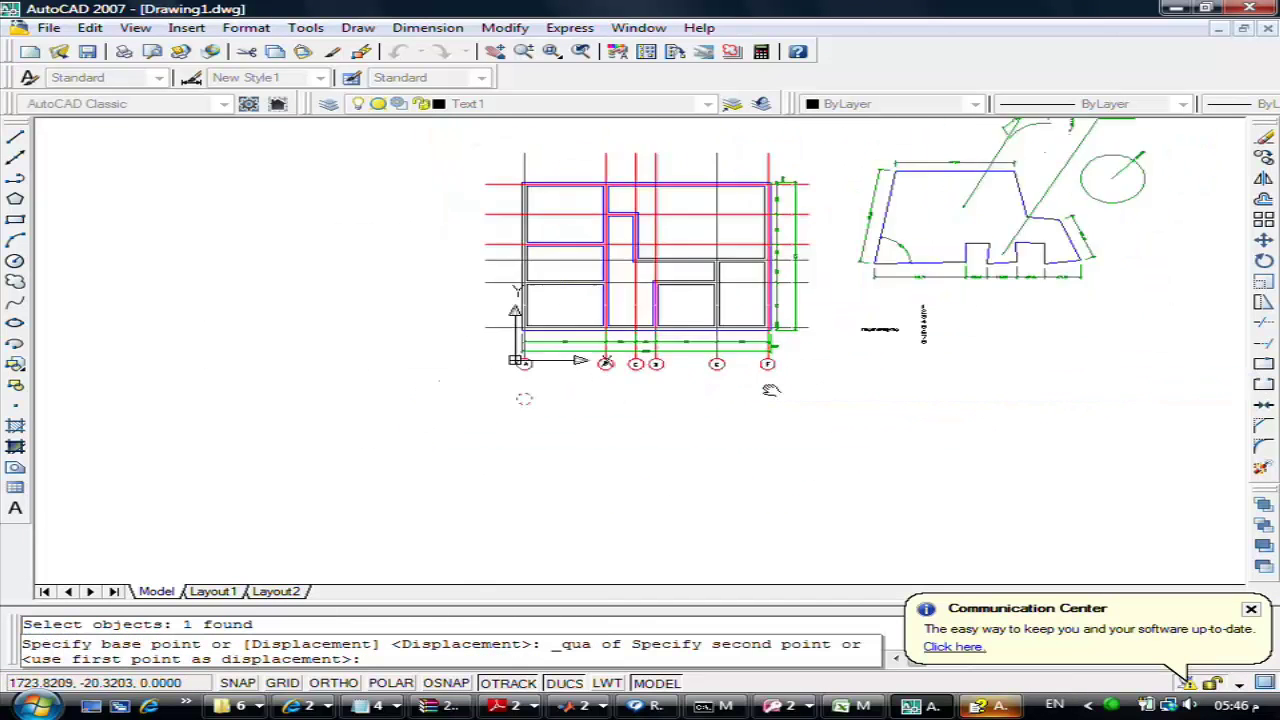
{"action": "scroll", "coordinate": [735, 377], "scroll_direction": "up", "scroll_amount": 5}
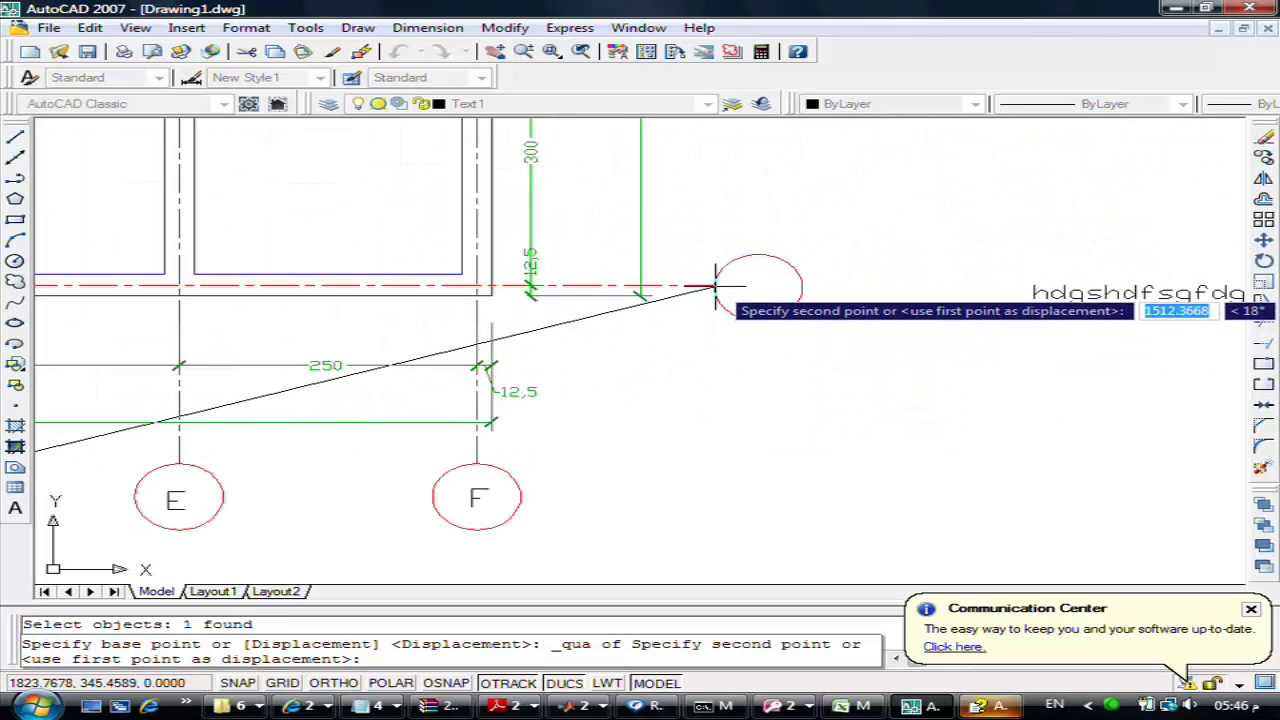
{"action": "key", "text": "F3"}
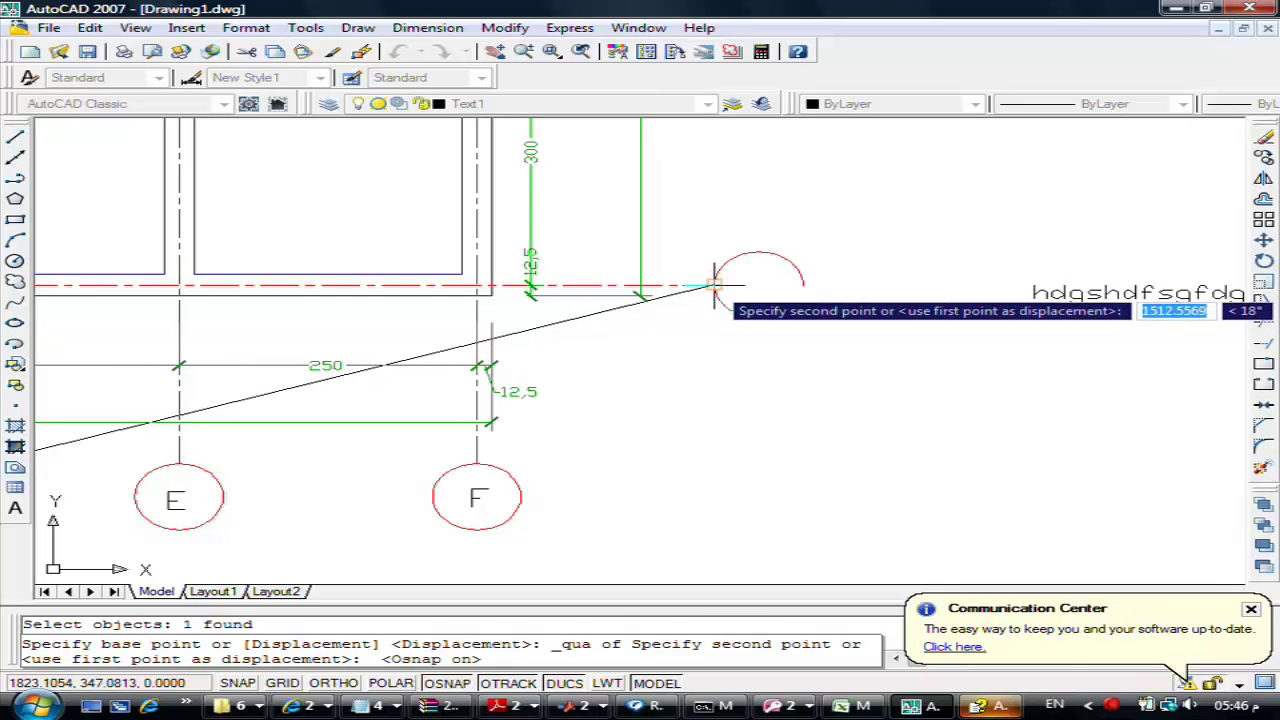
{"action": "left_click", "coordinate": [714, 280]}
{"action": "scroll", "coordinate": [757, 234], "scroll_direction": "down", "scroll_amount": 3}
{"action": "middle_click_drag", "start_coordinate": [757, 234], "coordinate": [731, 377]}
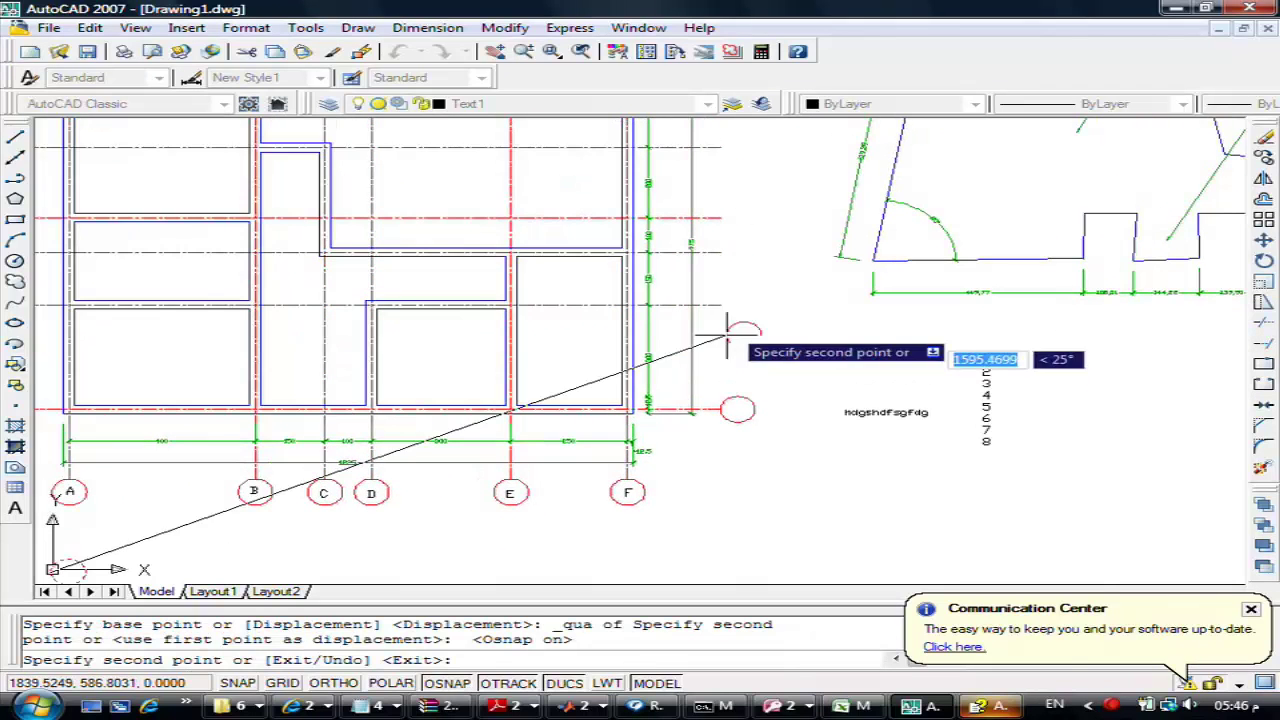
{"action": "left_click", "coordinate": [720, 304]}
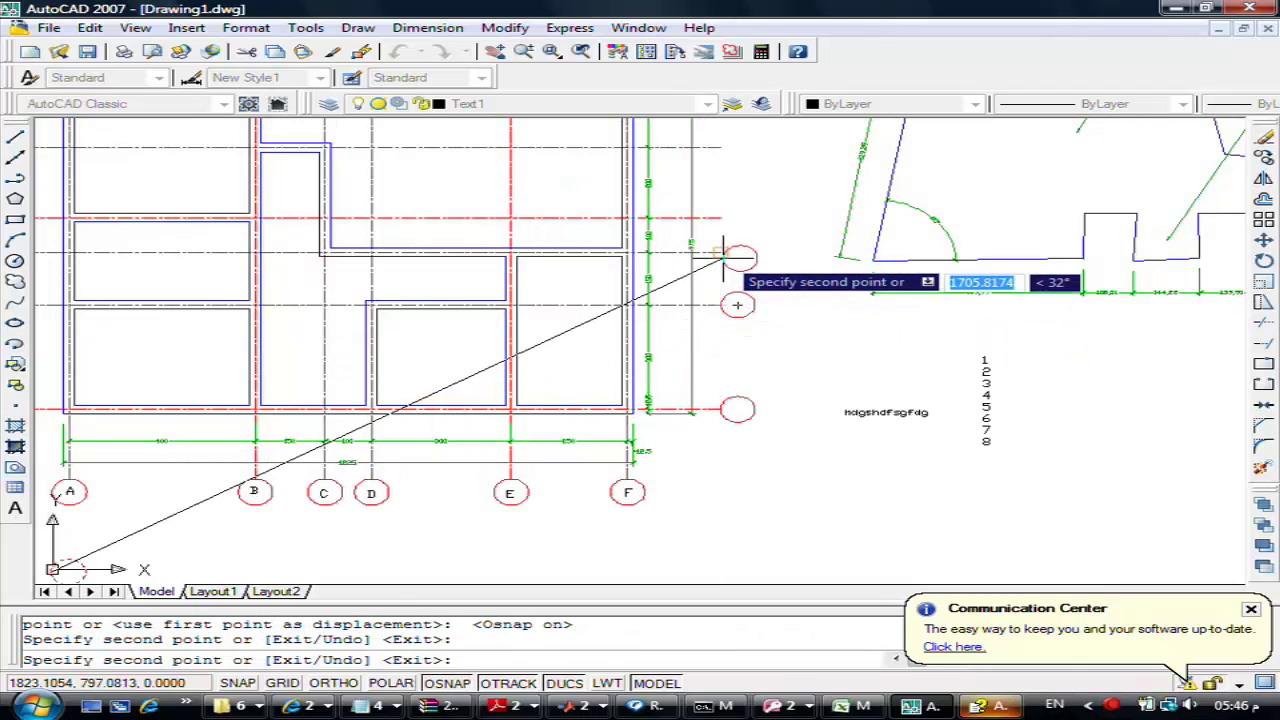
{"action": "left_click", "coordinate": [720, 250]}
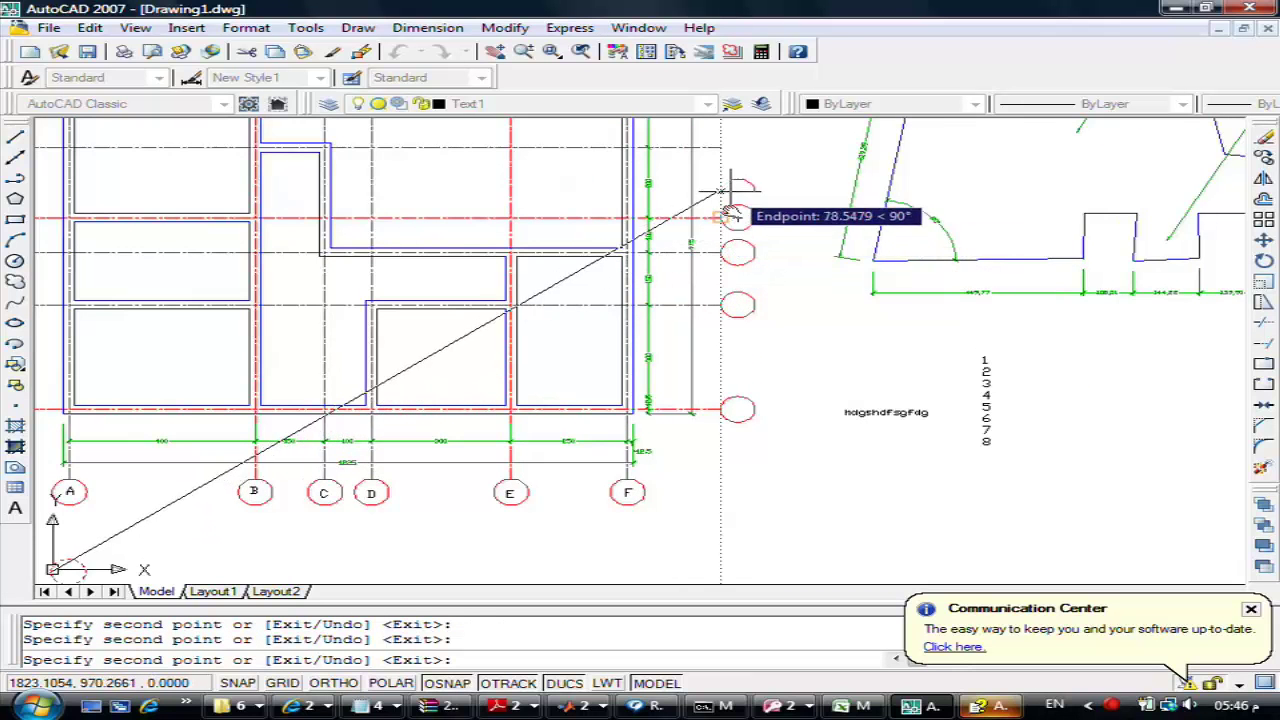
{"action": "scroll", "coordinate": [700, 251], "scroll_direction": "up", "scroll_amount": 2}
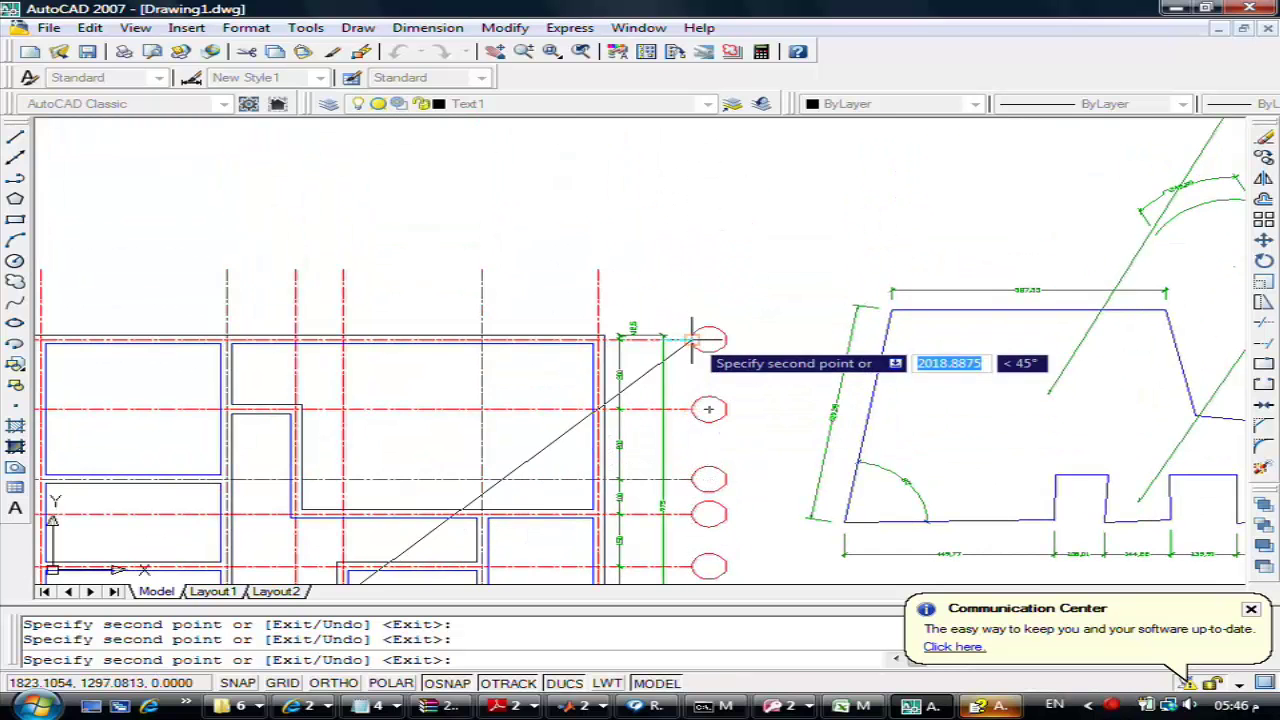
{"action": "key", "text": "Escape"}
{"action": "scroll", "coordinate": [762, 441], "scroll_direction": "down", "scroll_amount": 2}
{"action": "scroll", "coordinate": [857, 514], "scroll_direction": "down", "scroll_amount": 2}
{"action": "scroll", "coordinate": [789, 480], "scroll_direction": "up", "scroll_amount": 1}
{"action": "scroll", "coordinate": [740, 460], "scroll_direction": "up", "scroll_amount": 1}
{"action": "scroll", "coordinate": [797, 470], "scroll_direction": "up", "scroll_amount": 3}
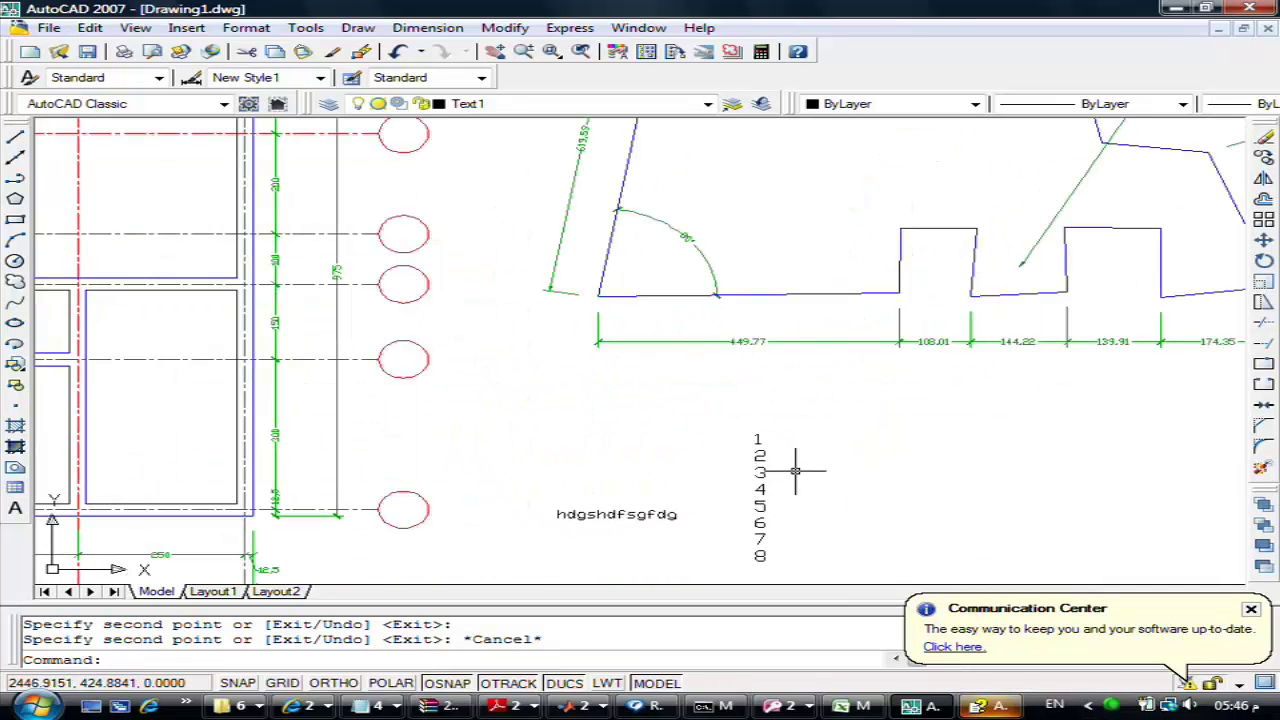
Move the column of eight numbers next to the right-side circles
{"action": "type", "text": "m"}
{"action": "key", "text": "Return"}
{"action": "left_click", "coordinate": [778, 422]}
{"action": "left_click", "coordinate": [768, 562]}
{"action": "key", "text": "Return"}
{"action": "left_click", "coordinate": [761, 515]}
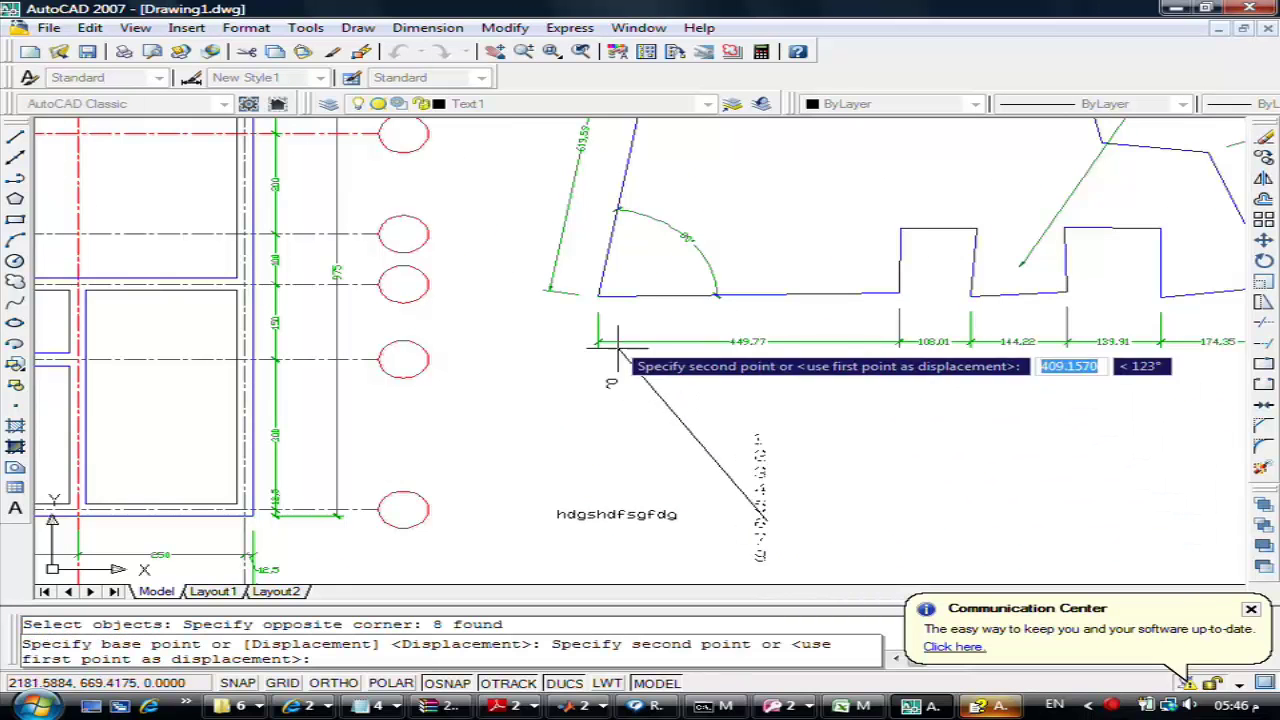
{"action": "left_click", "coordinate": [515, 243]}
{"action": "middle_click_drag", "start_coordinate": [528, 215], "coordinate": [578, 390]}
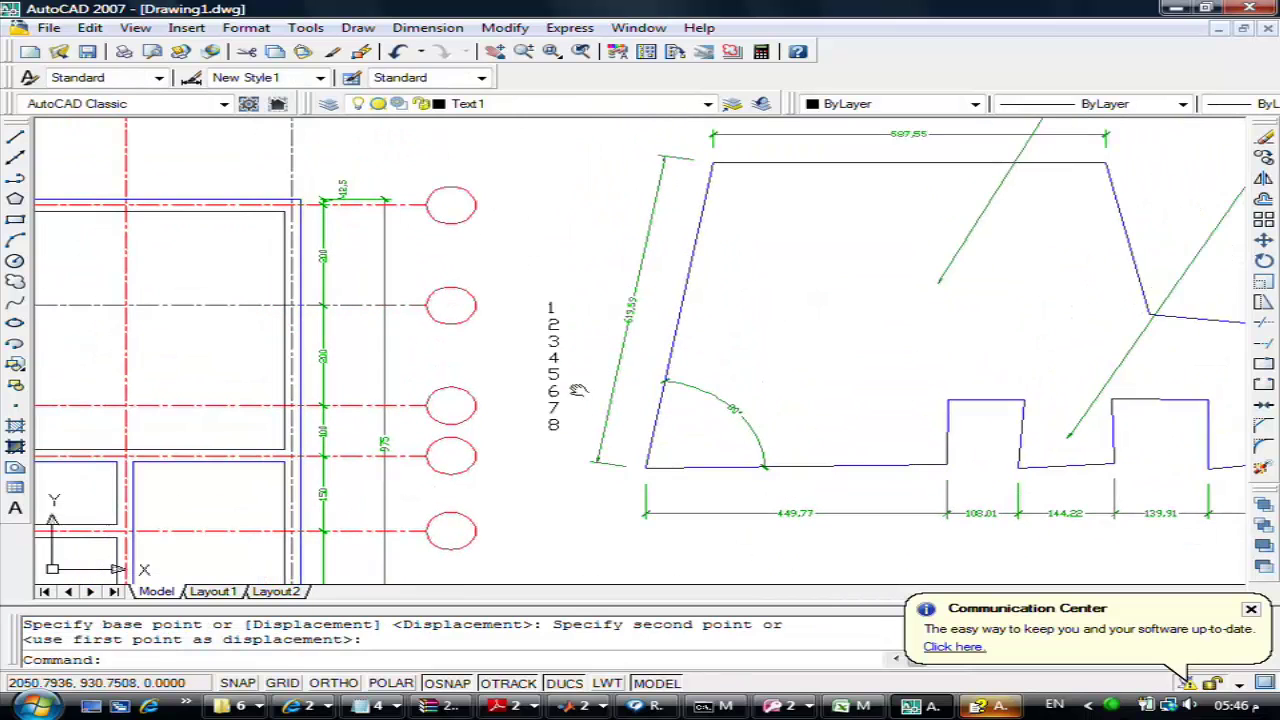
Try moving the number 1 beside the top circle, then undo and cancel
{"action": "key", "text": "Return"}
{"action": "left_click", "coordinate": [547, 302]}
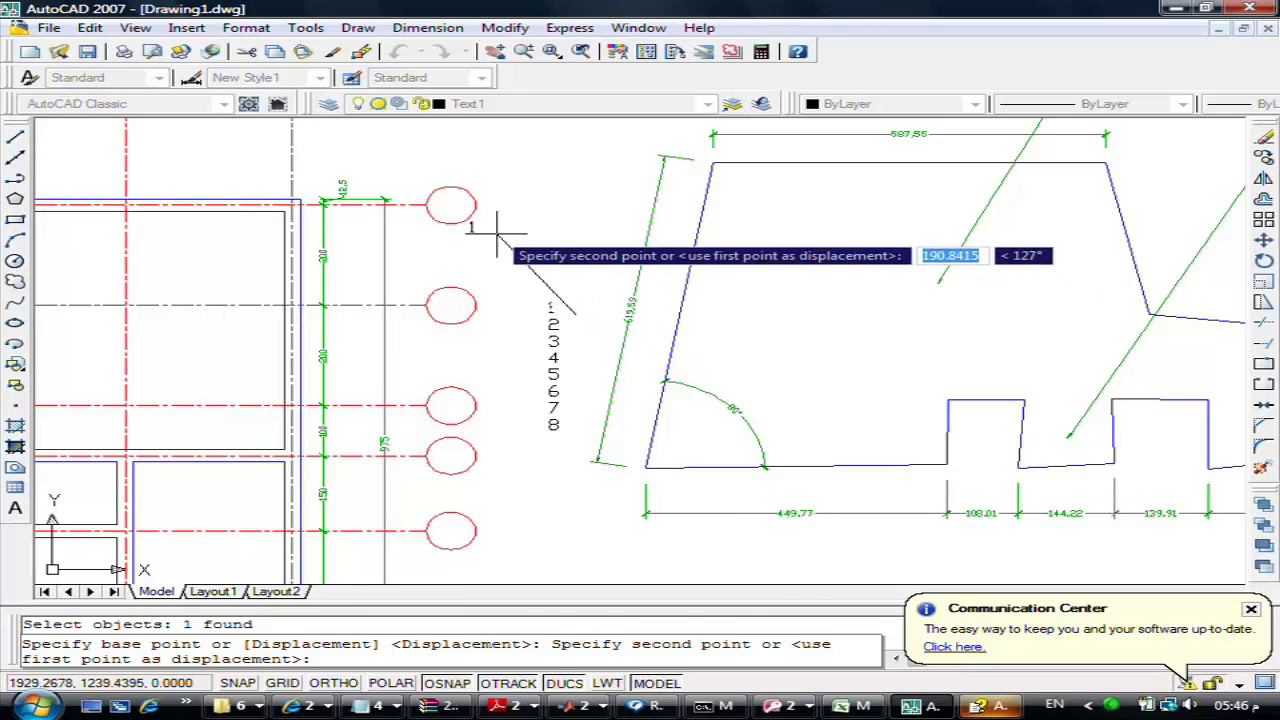
{"action": "left_click", "coordinate": [482, 217]}
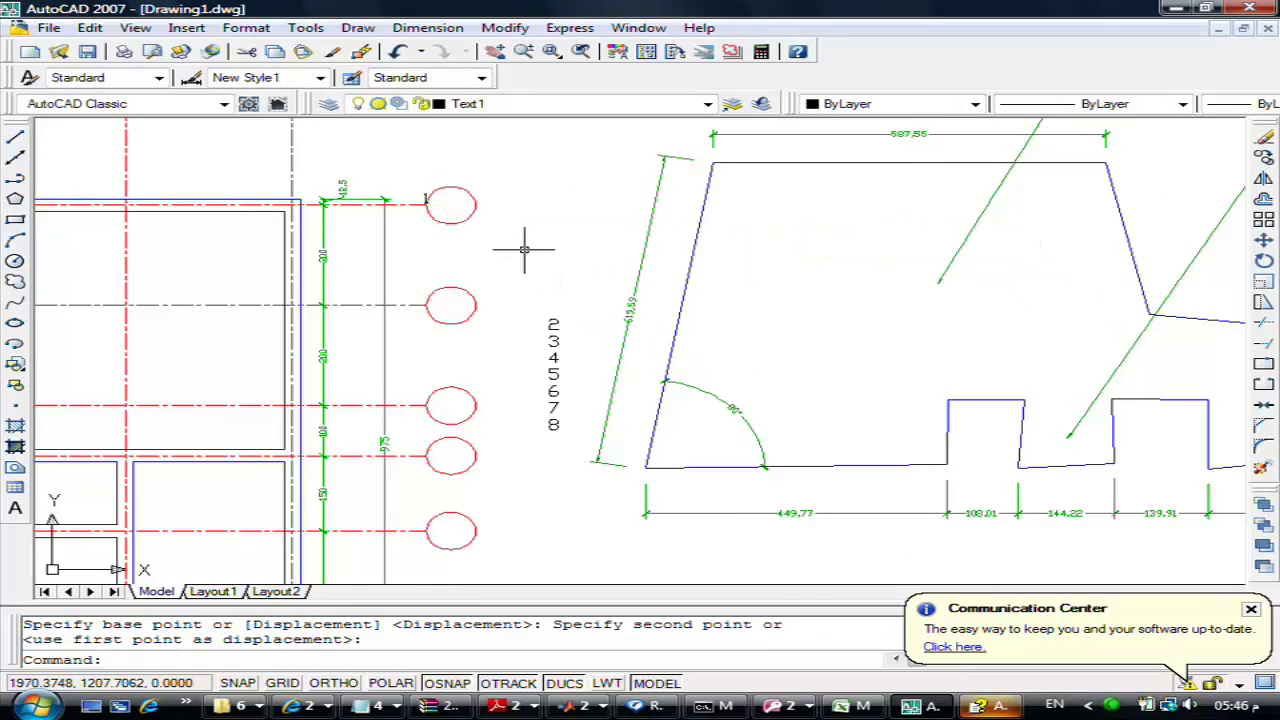
{"action": "type", "text": " u"}
{"action": "key", "text": "Return"}
{"action": "type", "text": "m"}
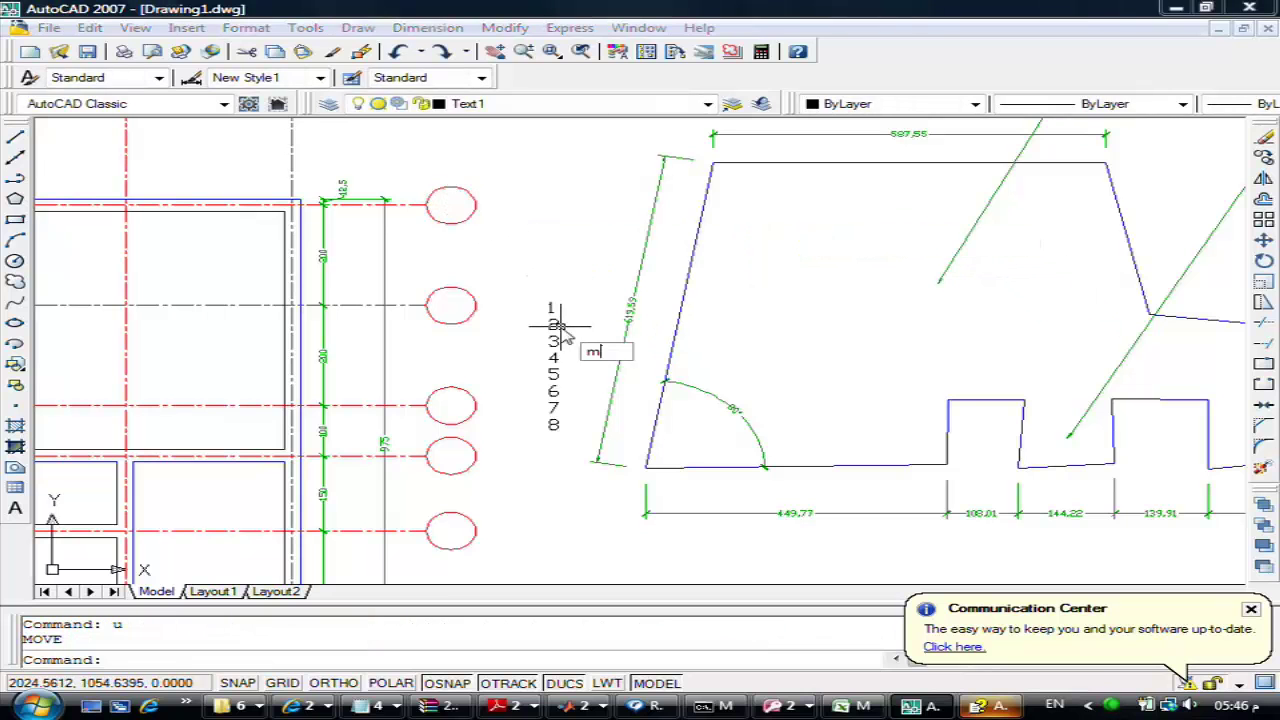
{"action": "key", "text": "Return"}
{"action": "key", "text": "Return"}
{"action": "left_click", "coordinate": [613, 264]}
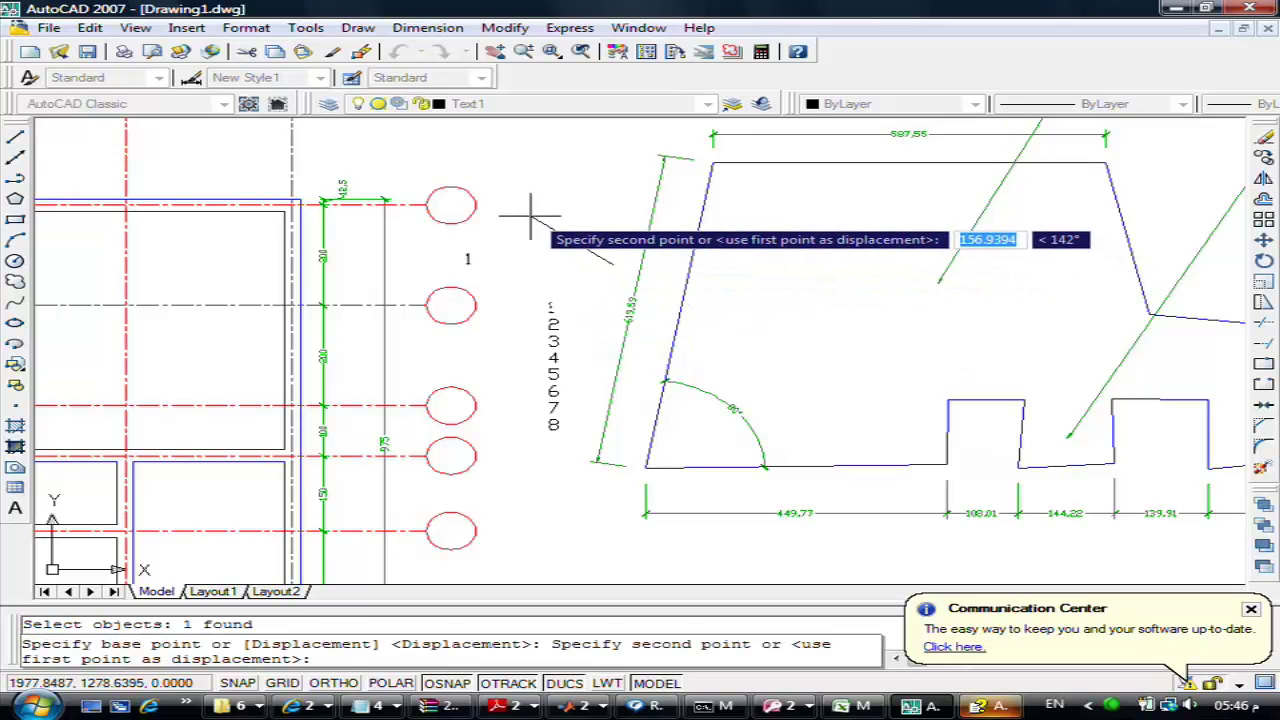
{"action": "key", "text": "Escape"}
Place the numbers 2 and 3 in the second and third circles
{"action": "key", "text": "Return"}
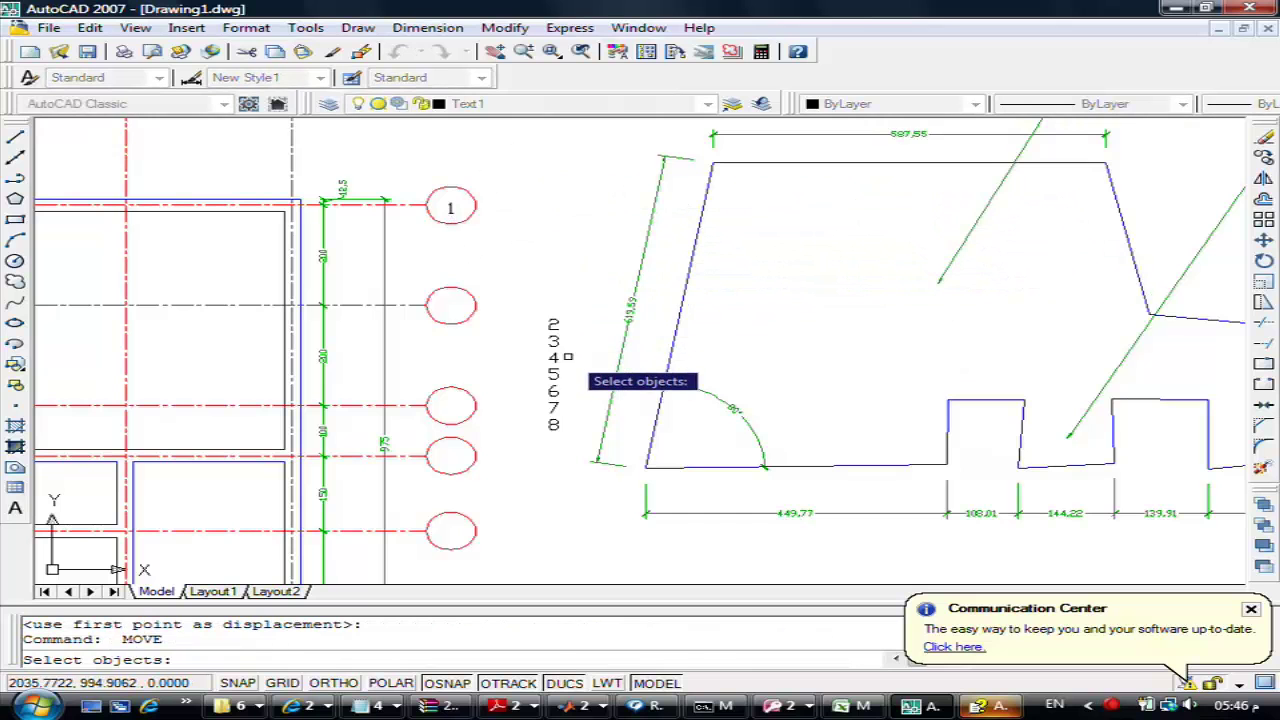
{"action": "left_click", "coordinate": [551, 323]}
{"action": "key", "text": "Return"}
{"action": "left_click", "coordinate": [585, 296]}
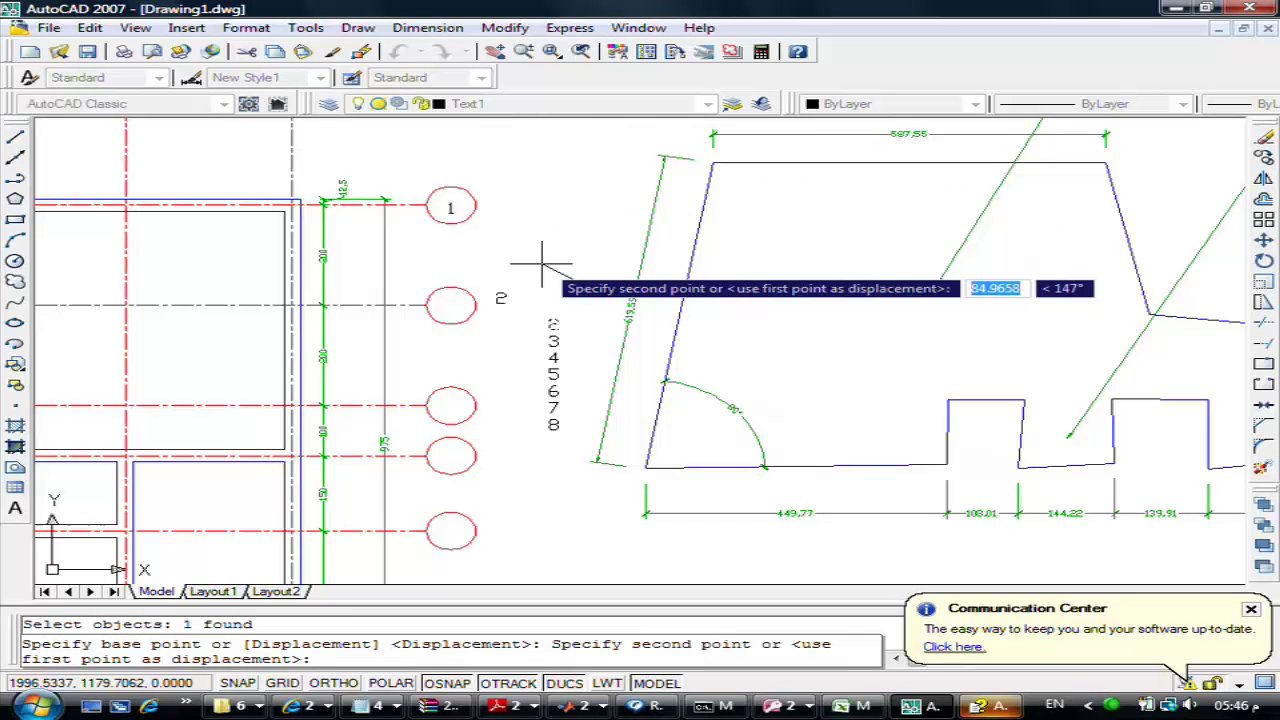
{"action": "left_click", "coordinate": [482, 277]}
{"action": "key", "text": "Return"}
{"action": "key", "text": "Return"}
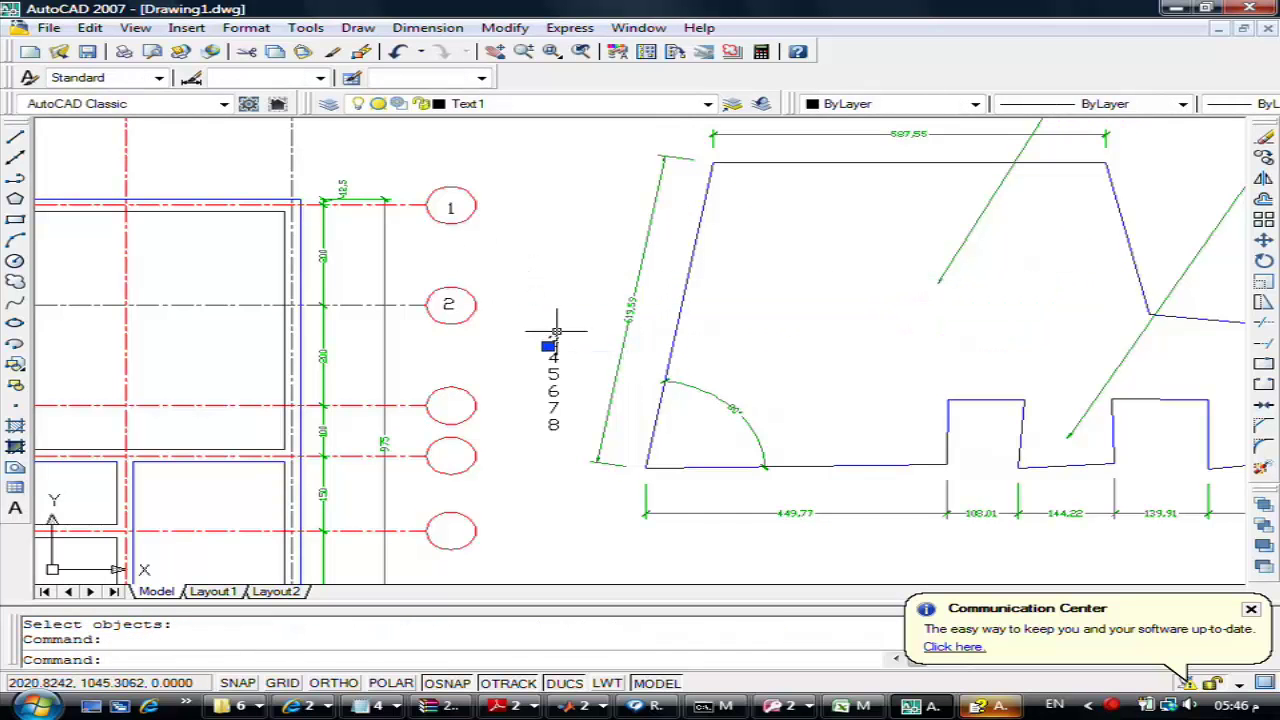
{"action": "key", "text": "Return"}
{"action": "left_click", "coordinate": [590, 319]}
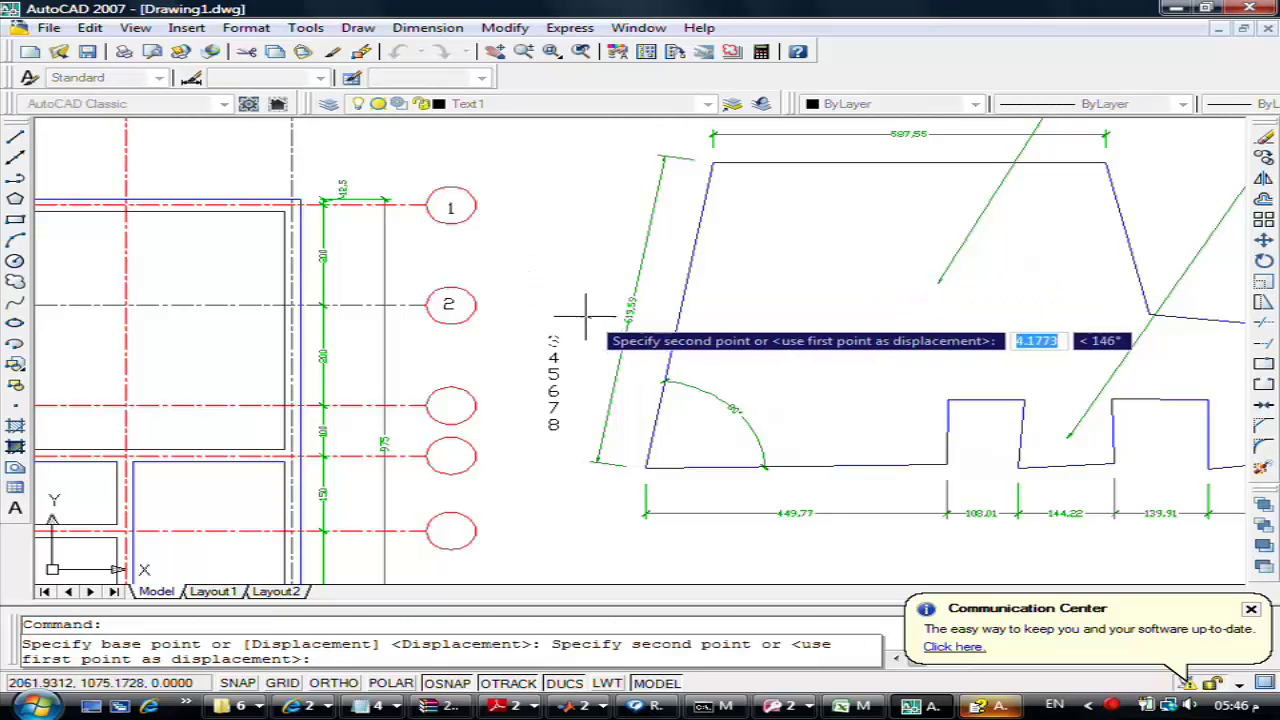
{"action": "left_click", "coordinate": [488, 381]}
Move the number 4 into the fourth circle, correcting its position
{"action": "key", "text": "Return"}
{"action": "left_click", "coordinate": [553, 357]}
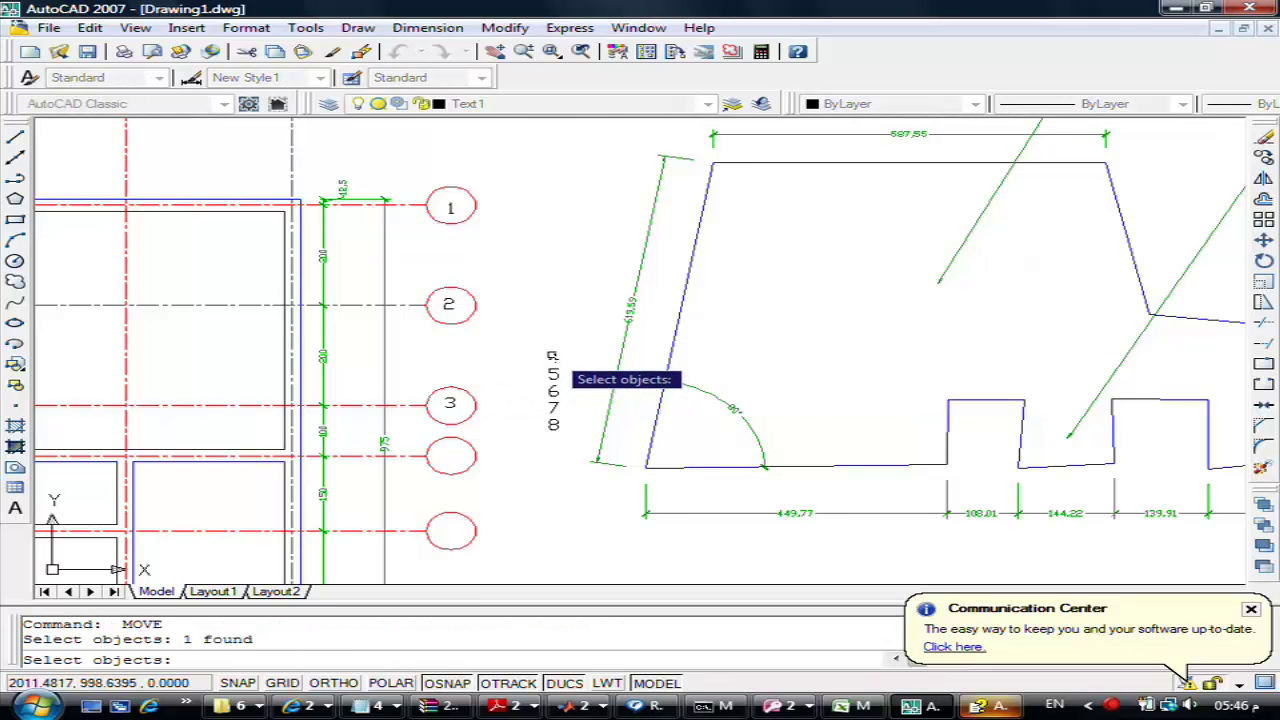
{"action": "key", "text": "Return"}
{"action": "left_click", "coordinate": [566, 320]}
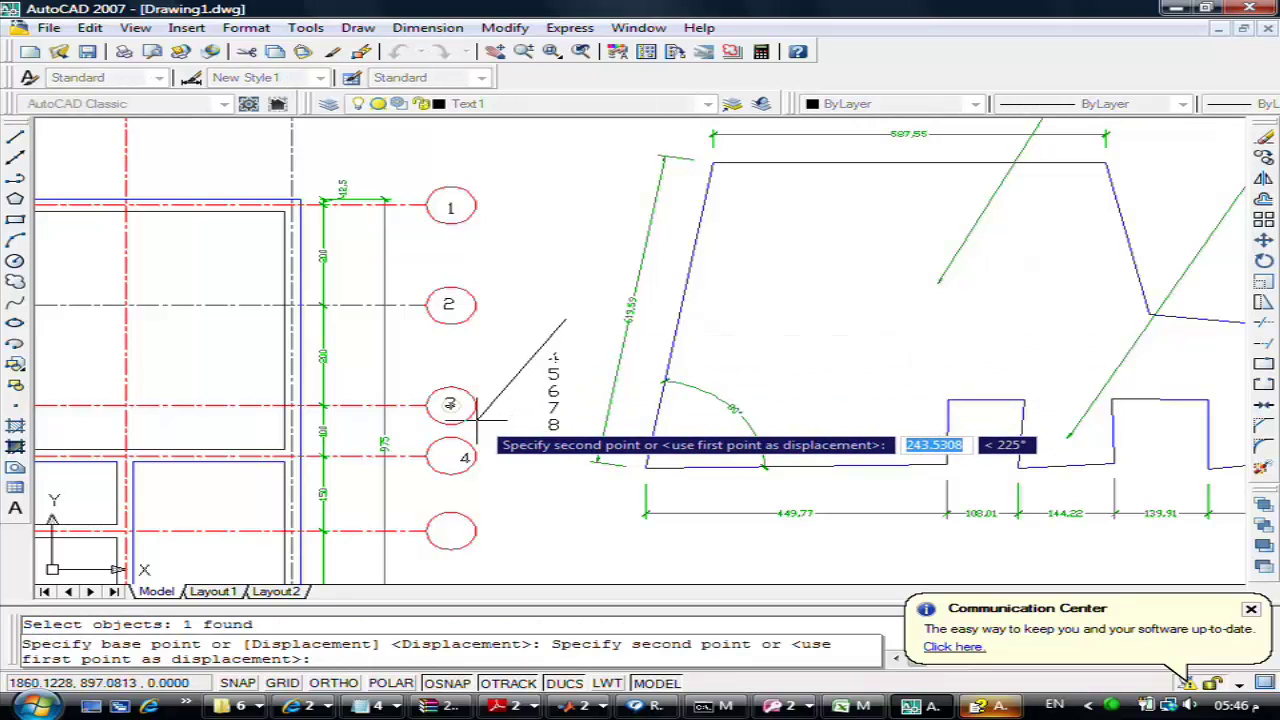
{"action": "left_click", "coordinate": [504, 421]}
{"action": "key", "text": "Return"}
{"action": "left_click", "coordinate": [493, 465]}
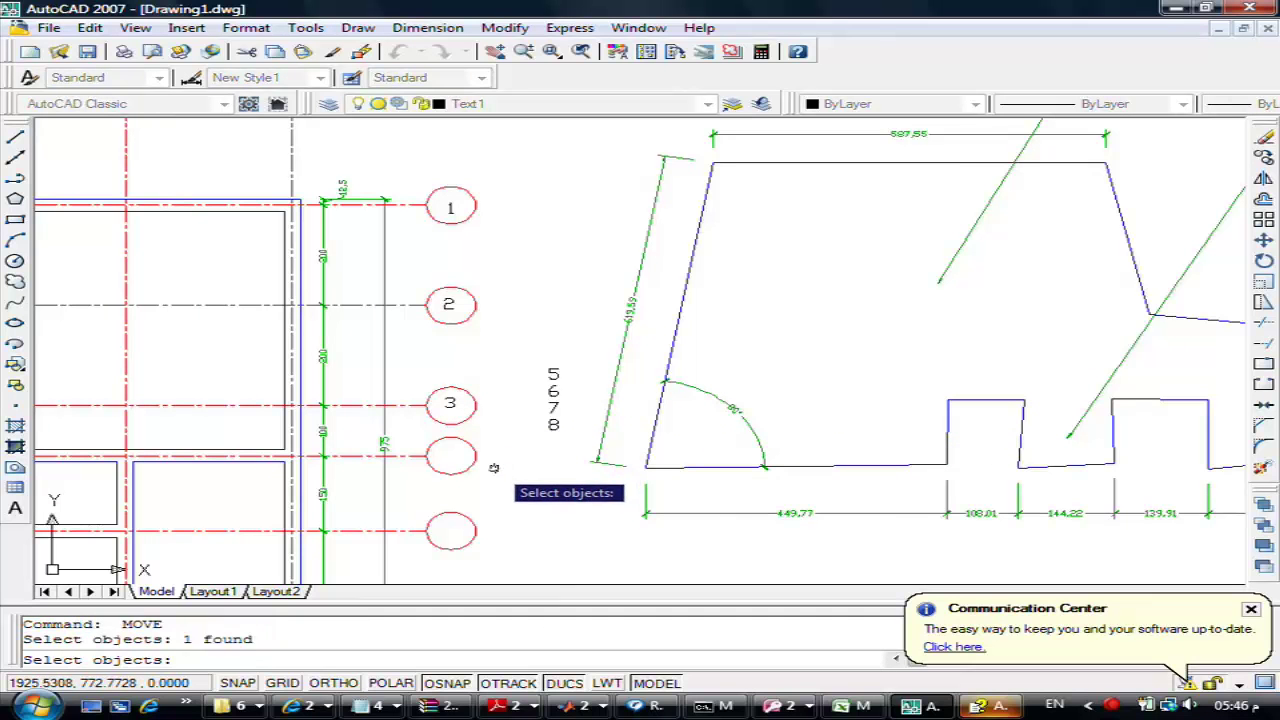
{"action": "key", "text": "Return"}
{"action": "left_click", "coordinate": [564, 508]}
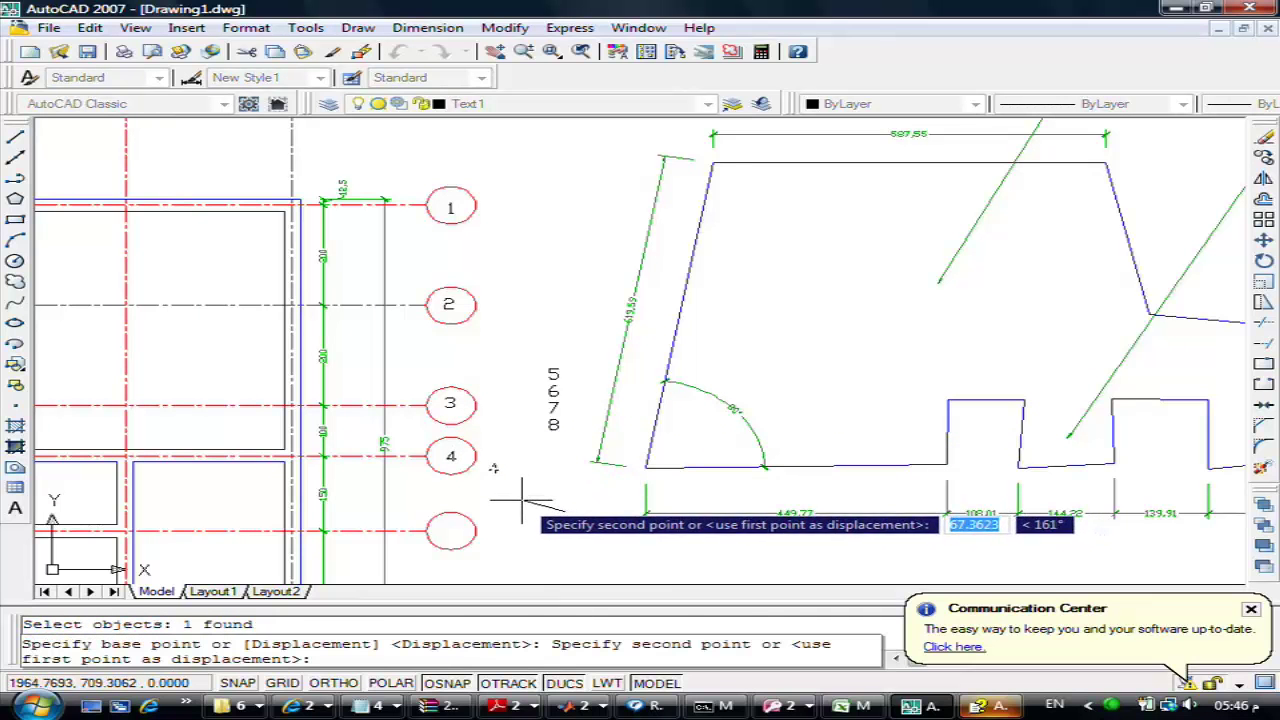
{"action": "left_click", "coordinate": [521, 497]}
Centre the number 5 in the fifth circle with object snap off
{"action": "key", "text": "Return"}
{"action": "left_click", "coordinate": [556, 372]}
{"action": "key", "text": "Return"}
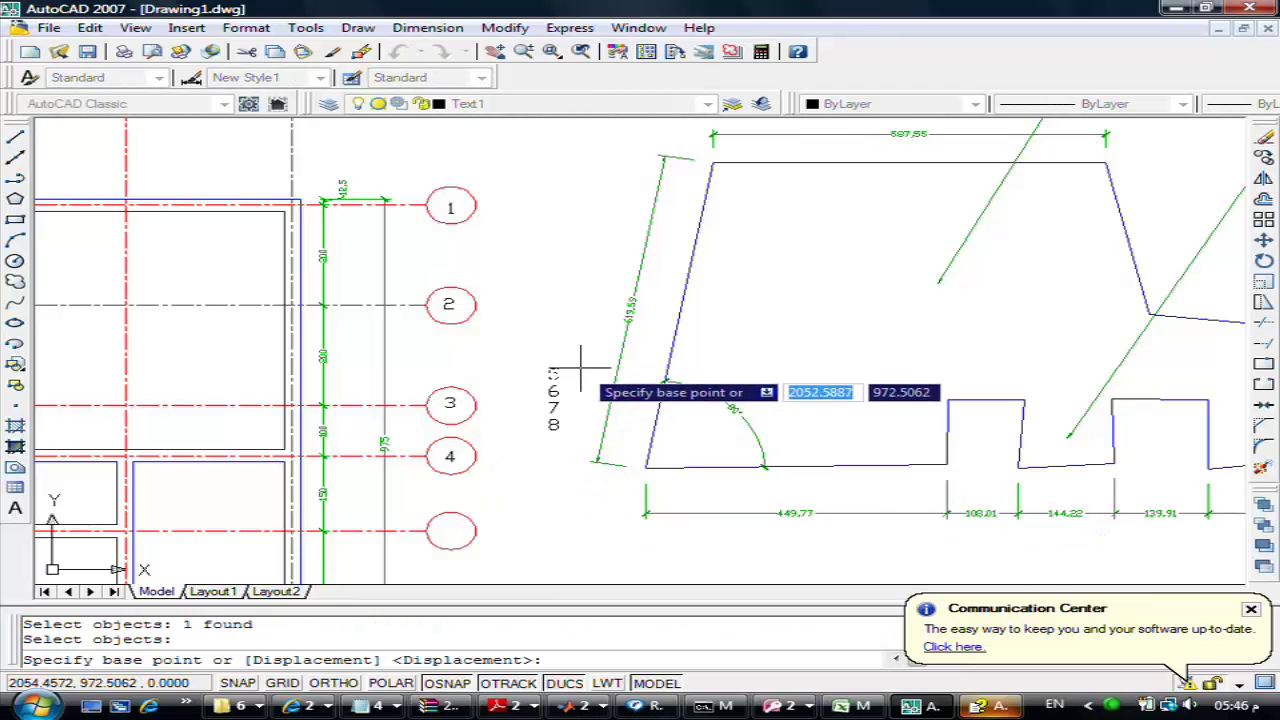
{"action": "left_click", "coordinate": [589, 374]}
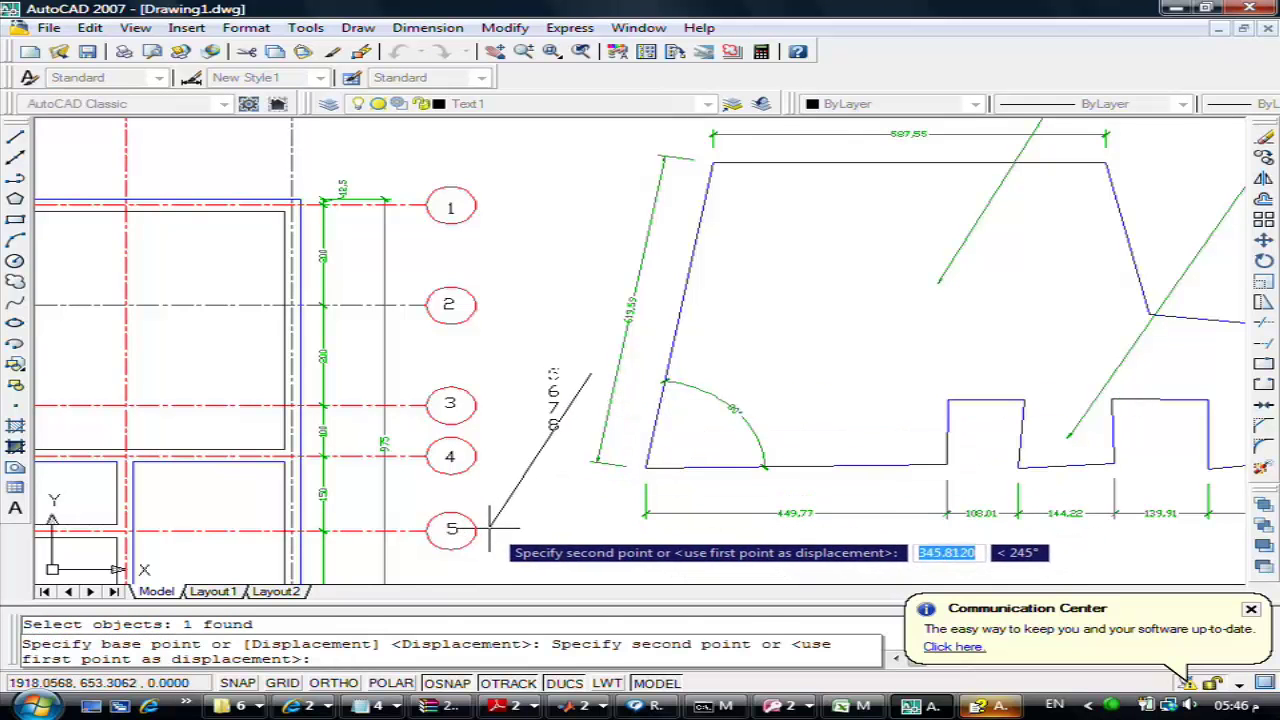
{"action": "left_click", "coordinate": [449, 530]}
{"action": "key", "text": "Return"}
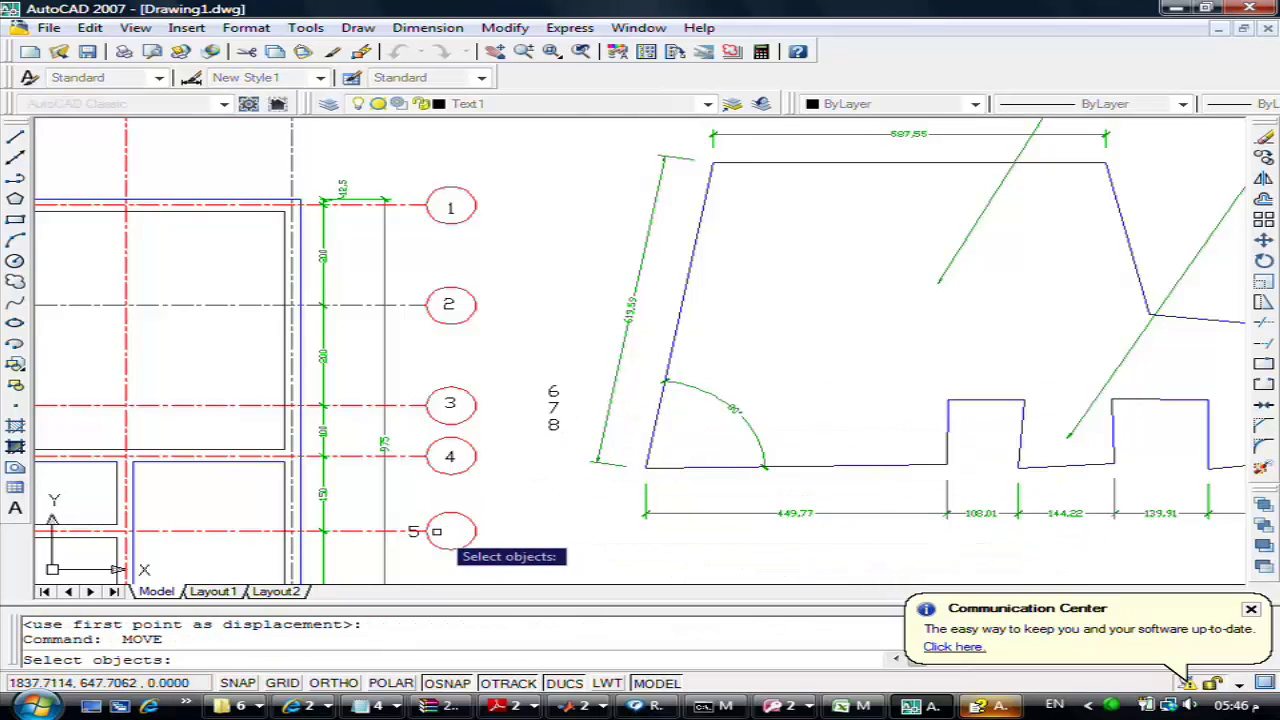
{"action": "left_click", "coordinate": [416, 531]}
{"action": "key", "text": "Return"}
{"action": "left_click", "coordinate": [410, 551]}
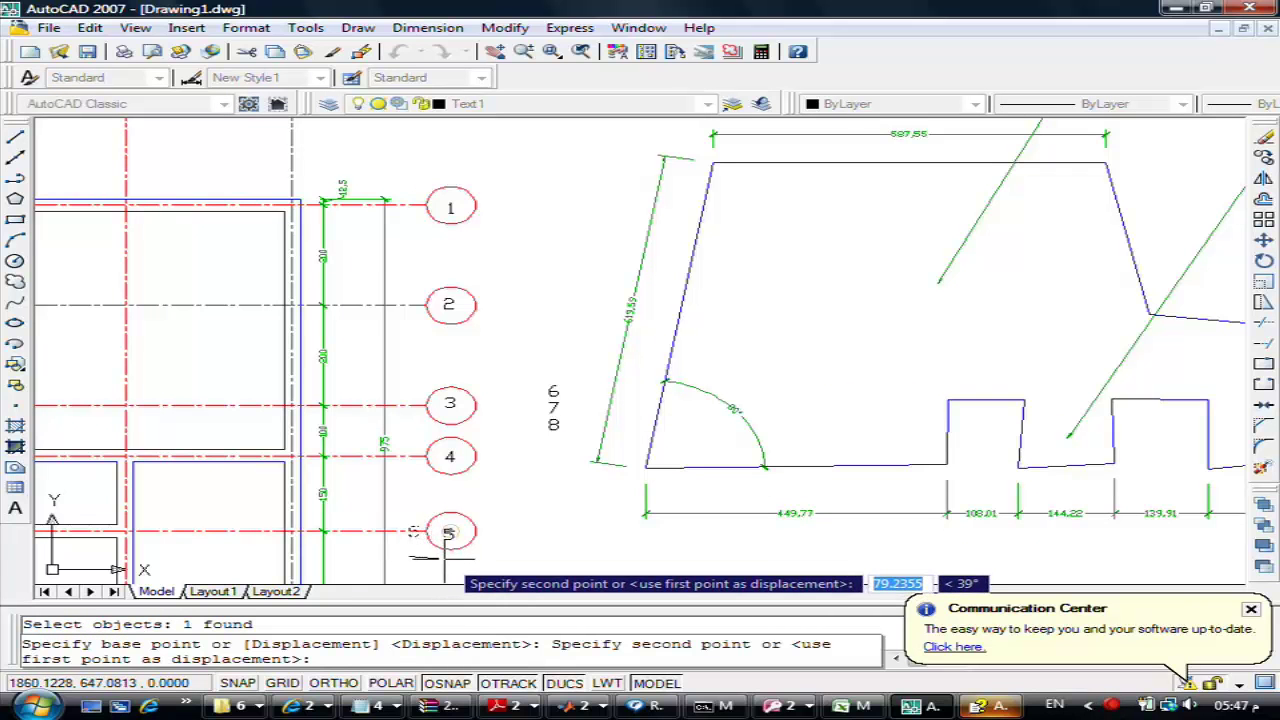
{"action": "key", "text": "F3"}
{"action": "left_click", "coordinate": [447, 549]}
Move the number 6 into the sixth circle
{"action": "middle_click_drag", "start_coordinate": [557, 525], "coordinate": [510, 300]}
{"action": "scroll", "coordinate": [503, 289], "scroll_direction": "down", "scroll_amount": 3}
{"action": "key", "text": "Return"}
{"action": "left_click", "coordinate": [526, 238]}
{"action": "left_click", "coordinate": [534, 220]}
{"action": "key", "text": "Return"}
{"action": "left_click", "coordinate": [529, 222]}
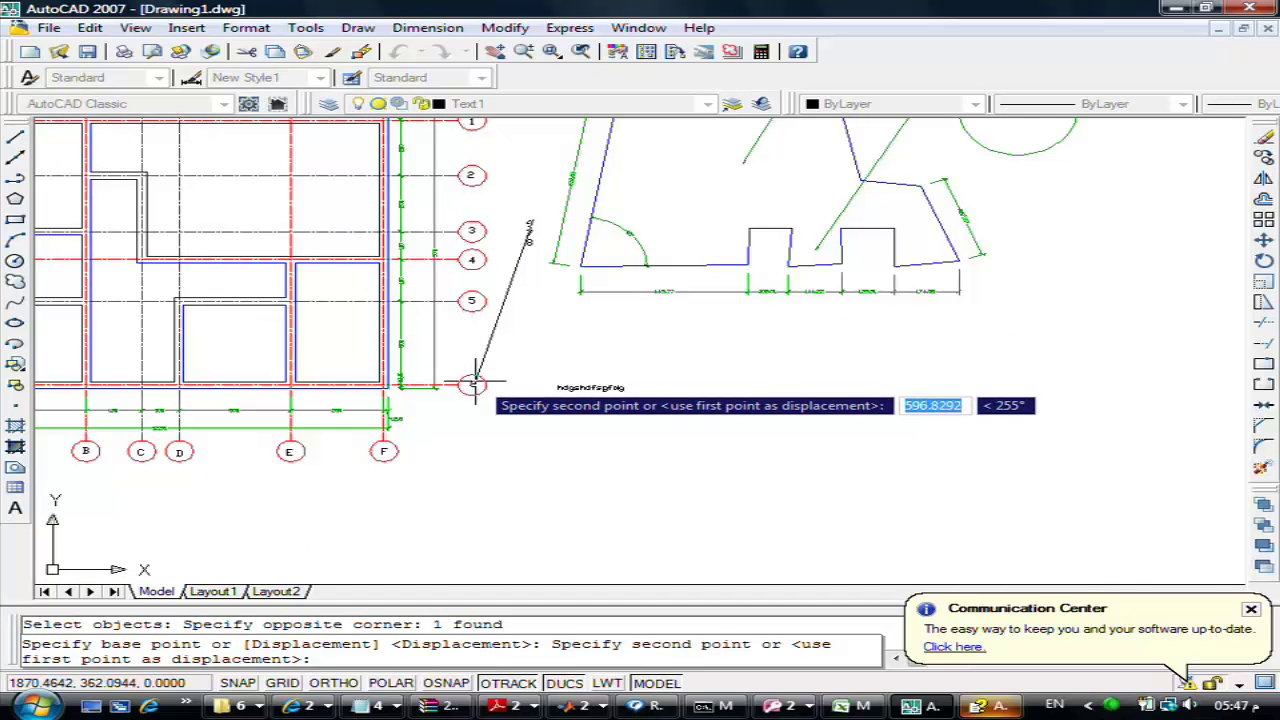
{"action": "left_click", "coordinate": [474, 384]}
{"action": "key", "text": "Escape"}
Erase the leftover 7 and 8 numbers using a crossing window with ERASE
{"action": "type", "text": "e"}
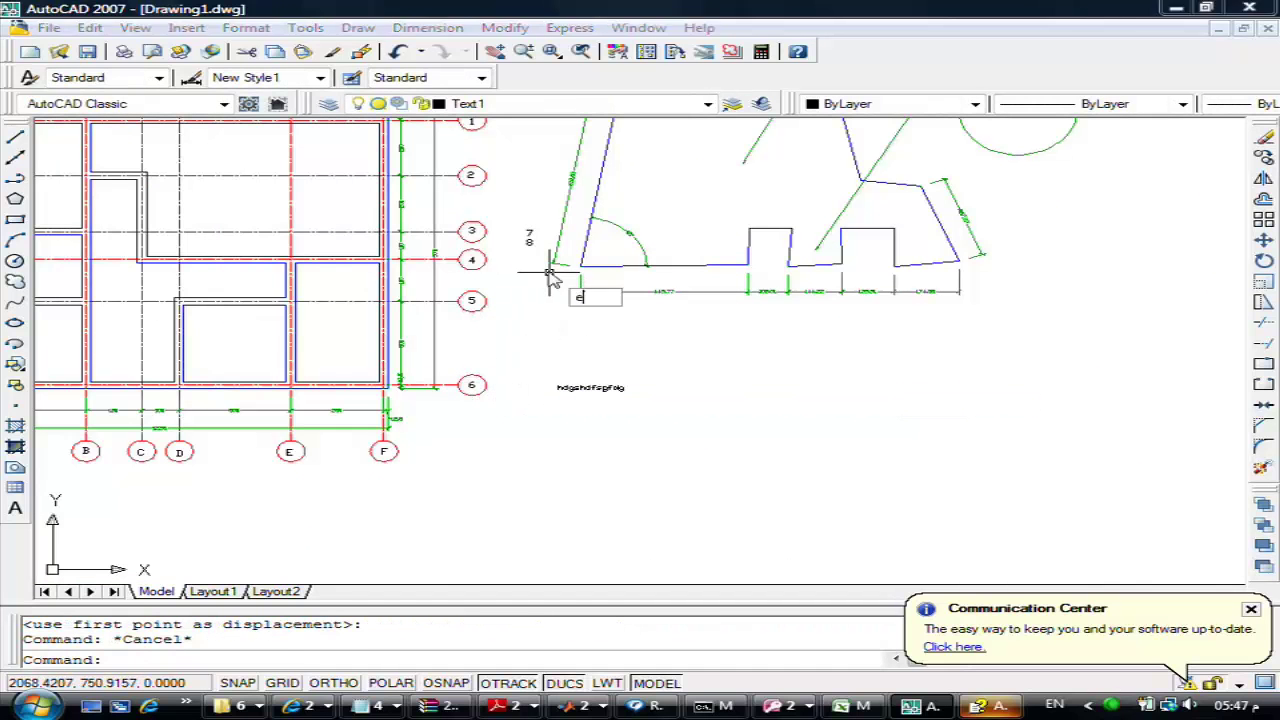
{"action": "key", "text": "Return"}
{"action": "left_click", "coordinate": [538, 221]}
{"action": "left_click", "coordinate": [524, 252]}
{"action": "scroll", "coordinate": [524, 252], "scroll_direction": "down", "scroll_amount": 2}
{"action": "key", "text": "Return"}
{"action": "key", "text": "Return"}
{"action": "key", "text": "Escape"}
Pan to the bottom lettered circles and start COPY, window-selecting circles A to F
{"action": "scroll", "coordinate": [251, 400], "scroll_direction": "up", "scroll_amount": 3}
{"action": "scroll", "coordinate": [251, 400], "scroll_direction": "up", "scroll_amount": 2}
{"action": "middle_click_drag", "start_coordinate": [251, 400], "coordinate": [343, 349]}
{"action": "type", "text": "co"}
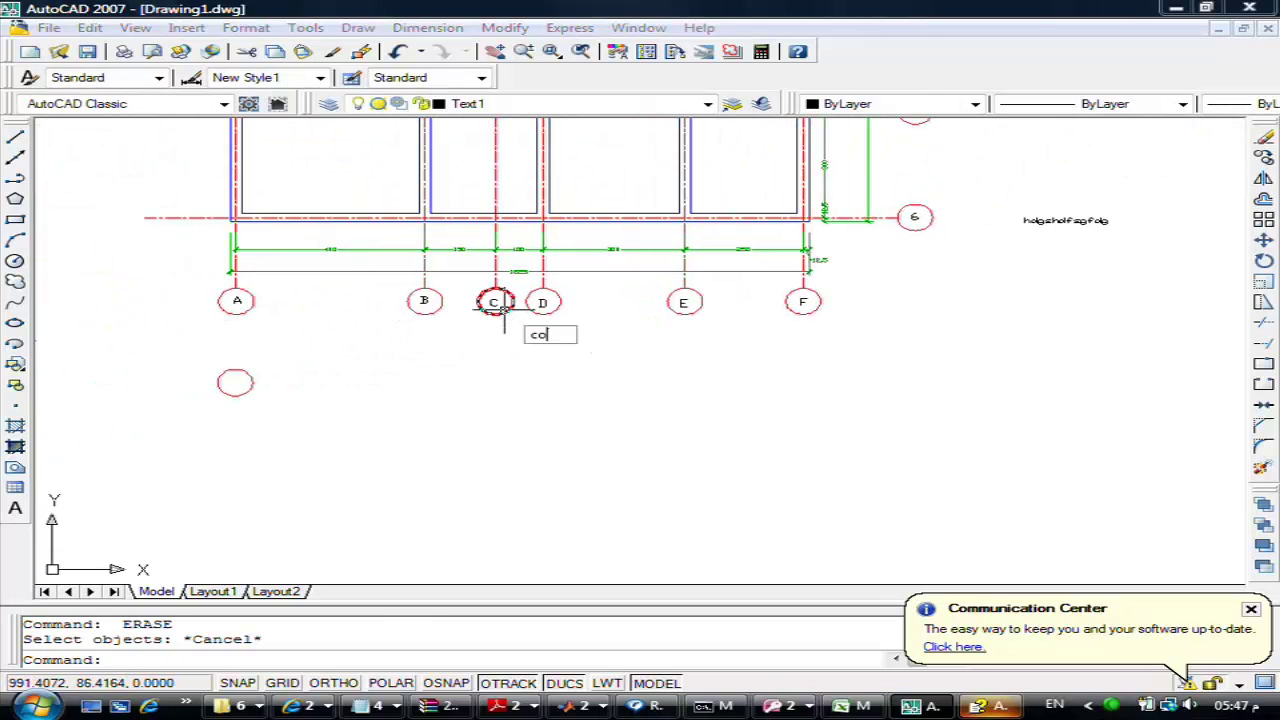
{"action": "key", "text": "Return"}
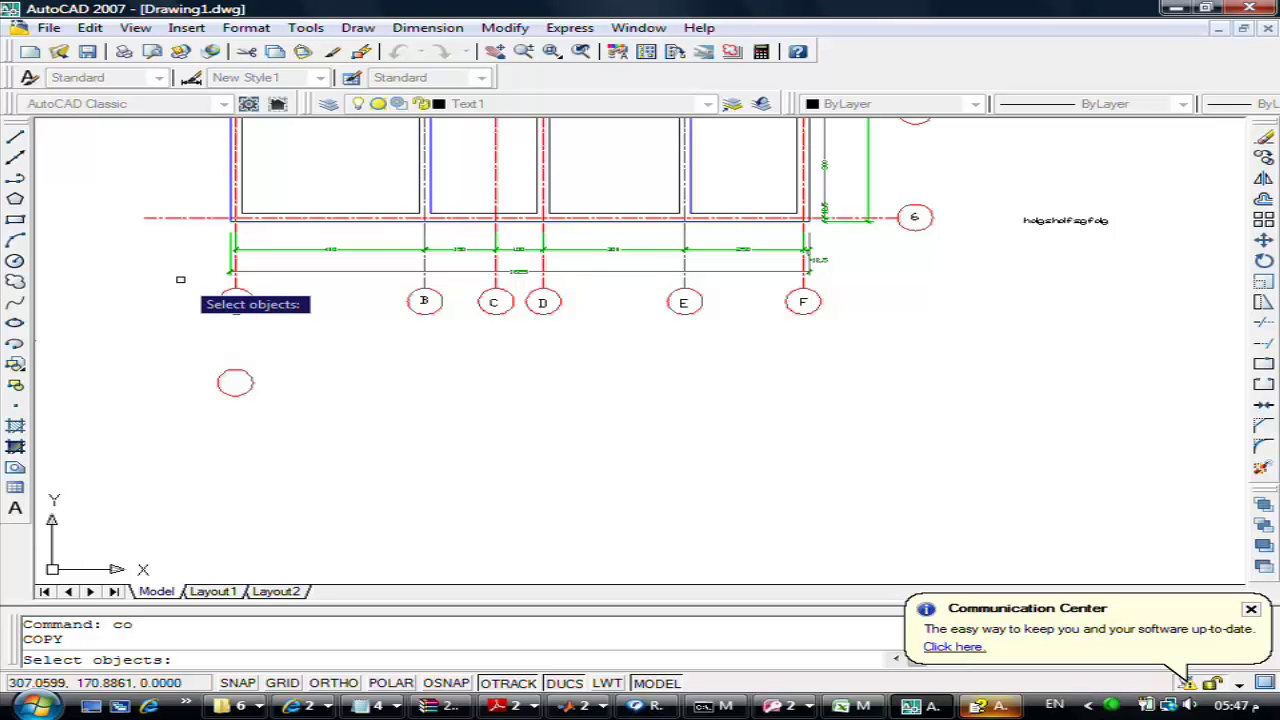
{"action": "type", "text": "w"}
{"action": "key", "text": "Return"}
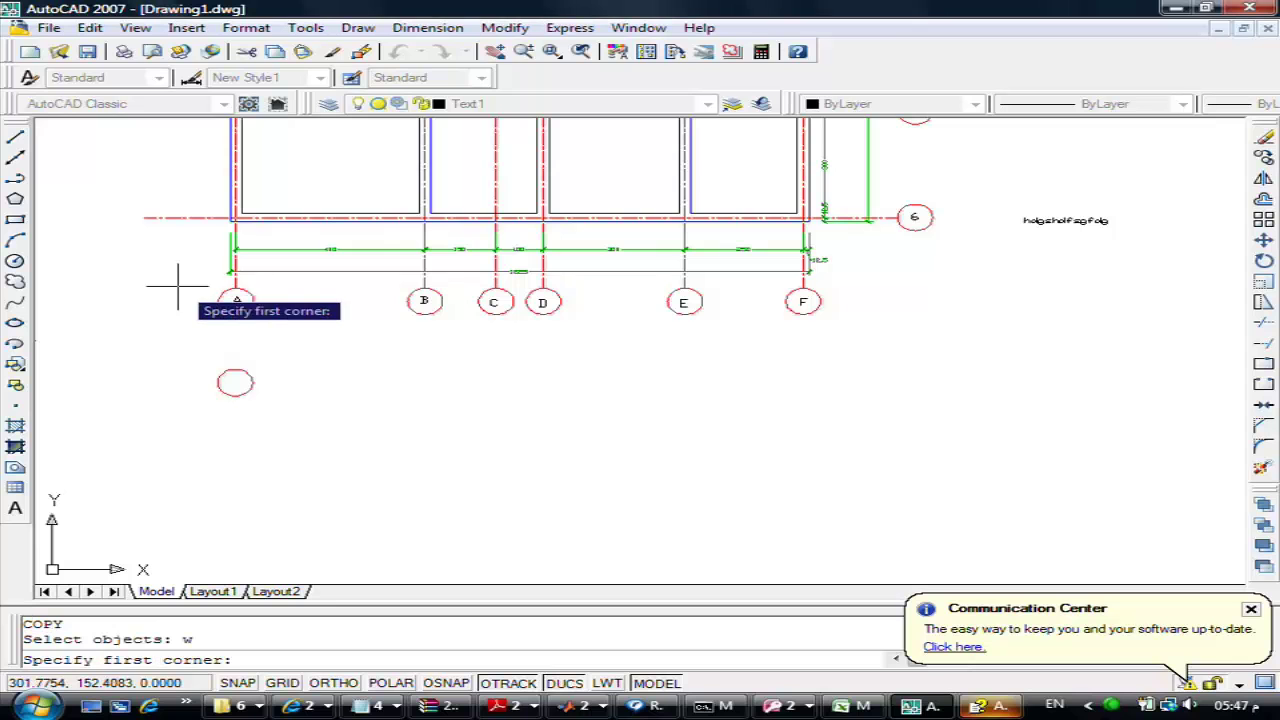
{"action": "left_click", "coordinate": [190, 286]}
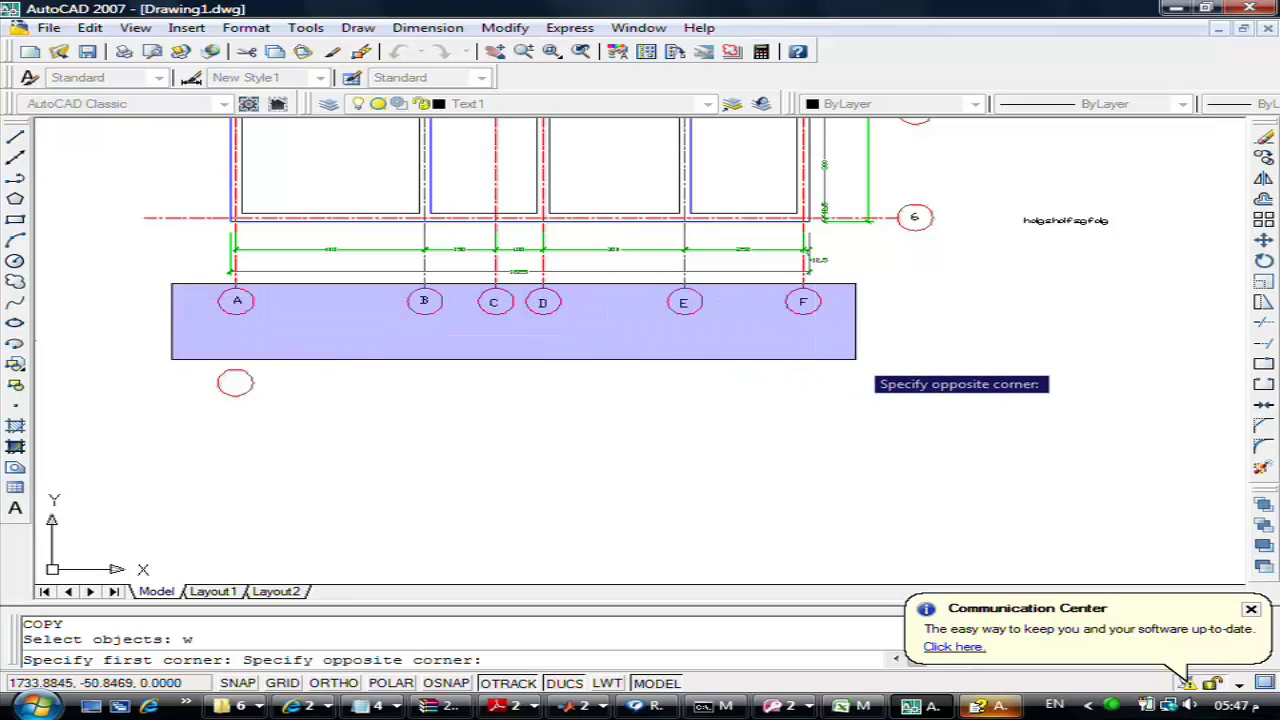
{"action": "left_click", "coordinate": [858, 357]}
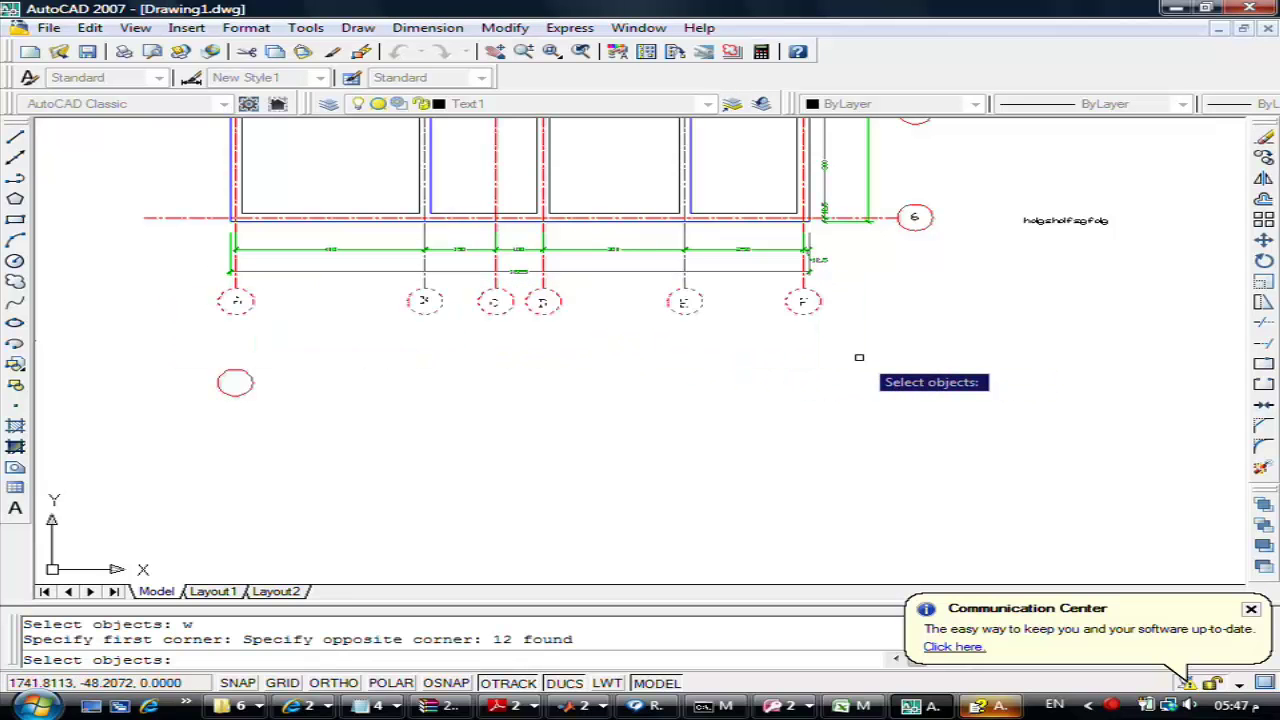
{"action": "key", "text": "Escape"}
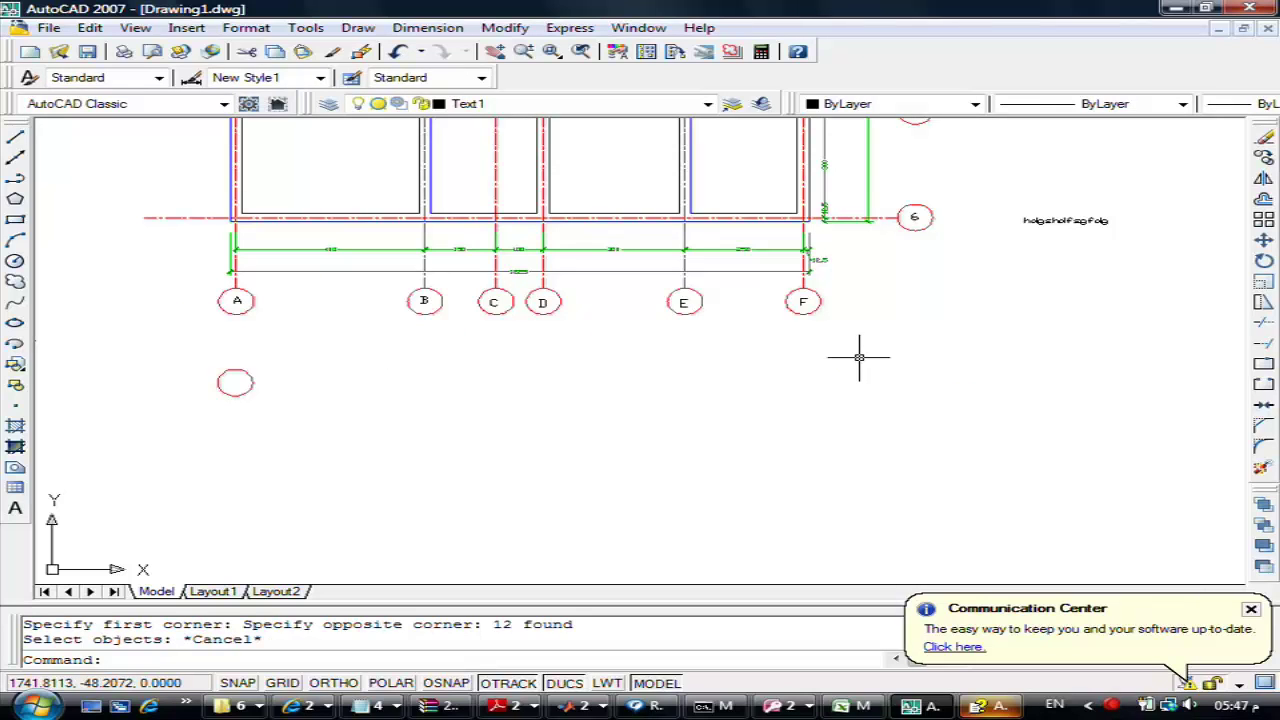
Restart COPY and try selecting the spare empty circle below A, then cancel
{"action": "key", "text": "Return"}
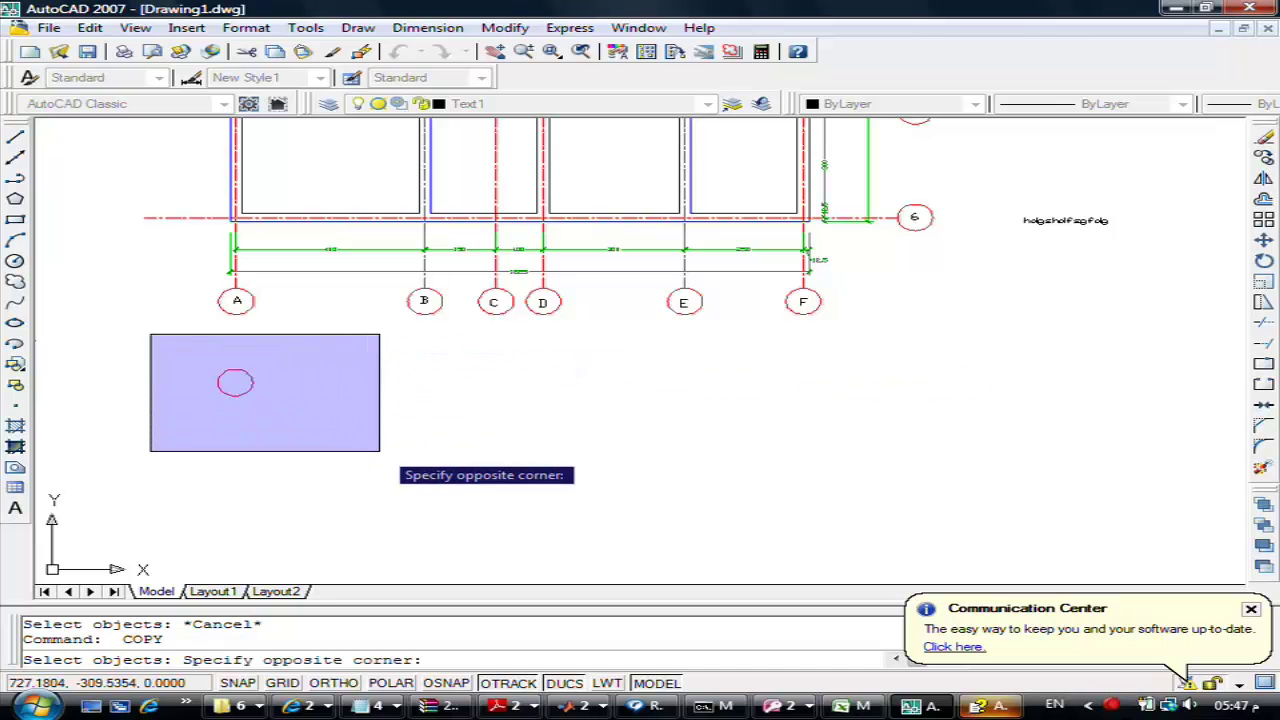
{"action": "left_click", "coordinate": [248, 452]}
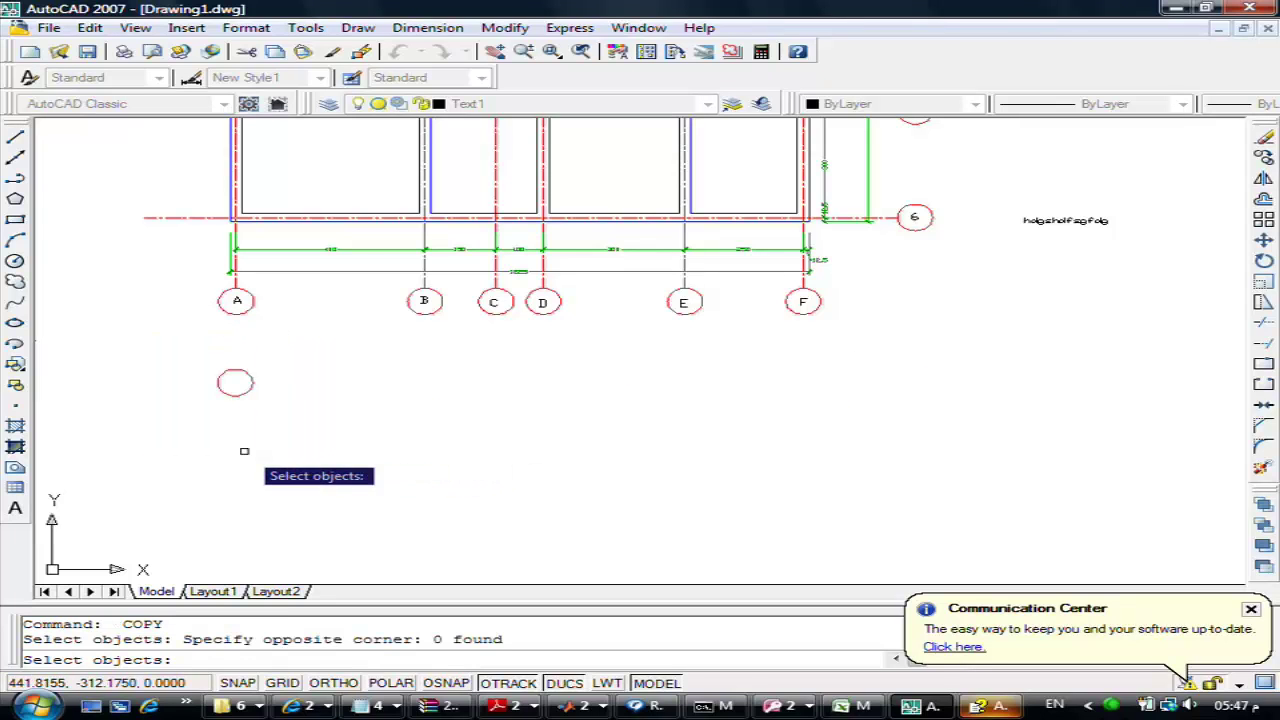
{"action": "left_click", "coordinate": [308, 344]}
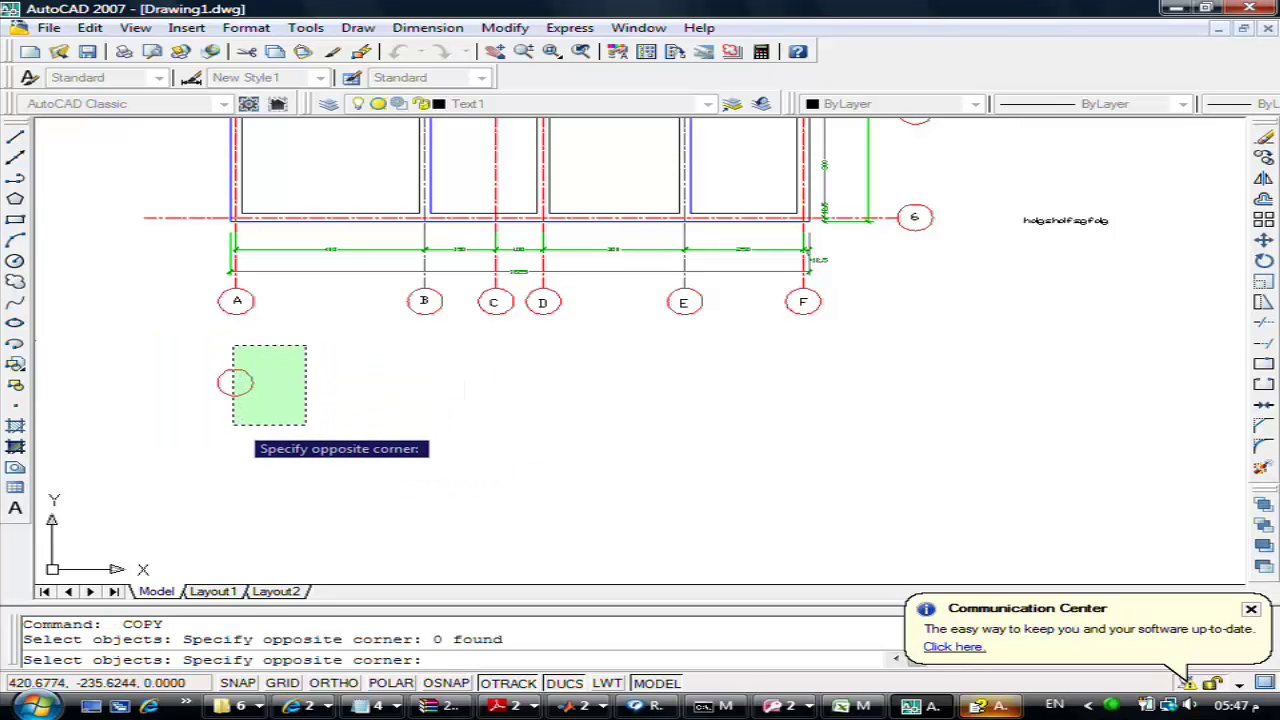
{"action": "left_click", "coordinate": [233, 430]}
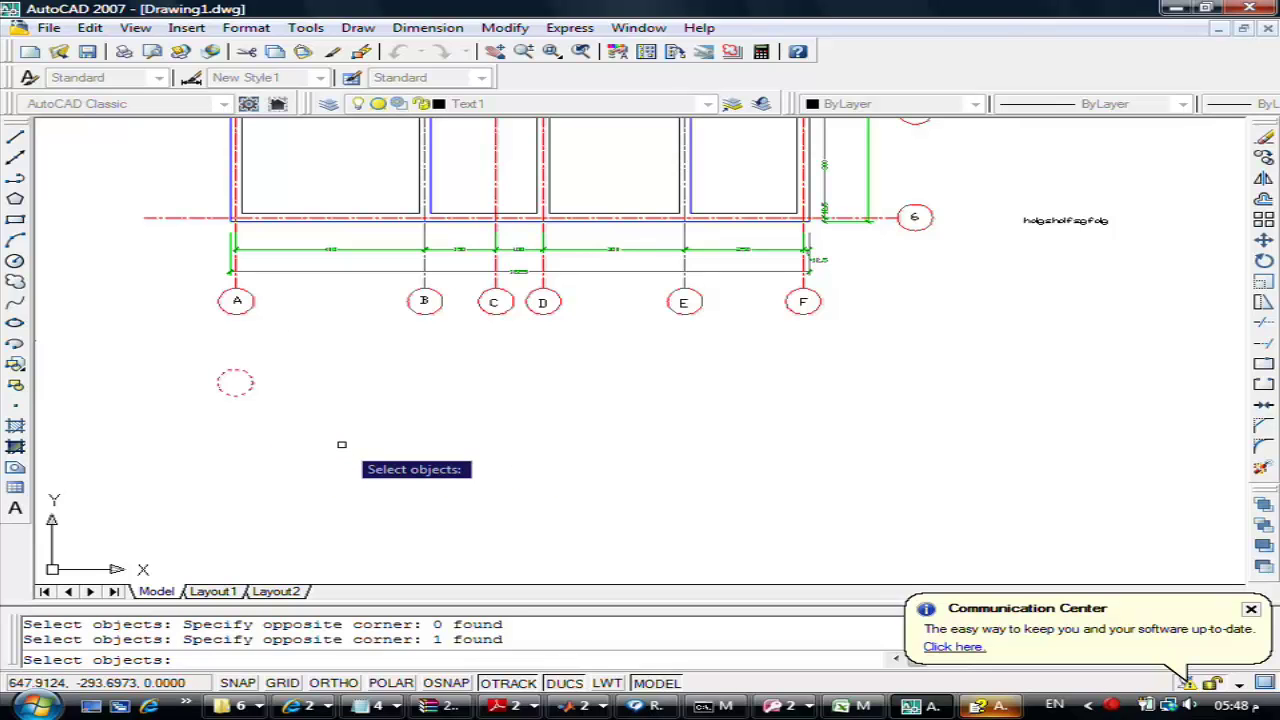
{"action": "key", "text": "Escape"}
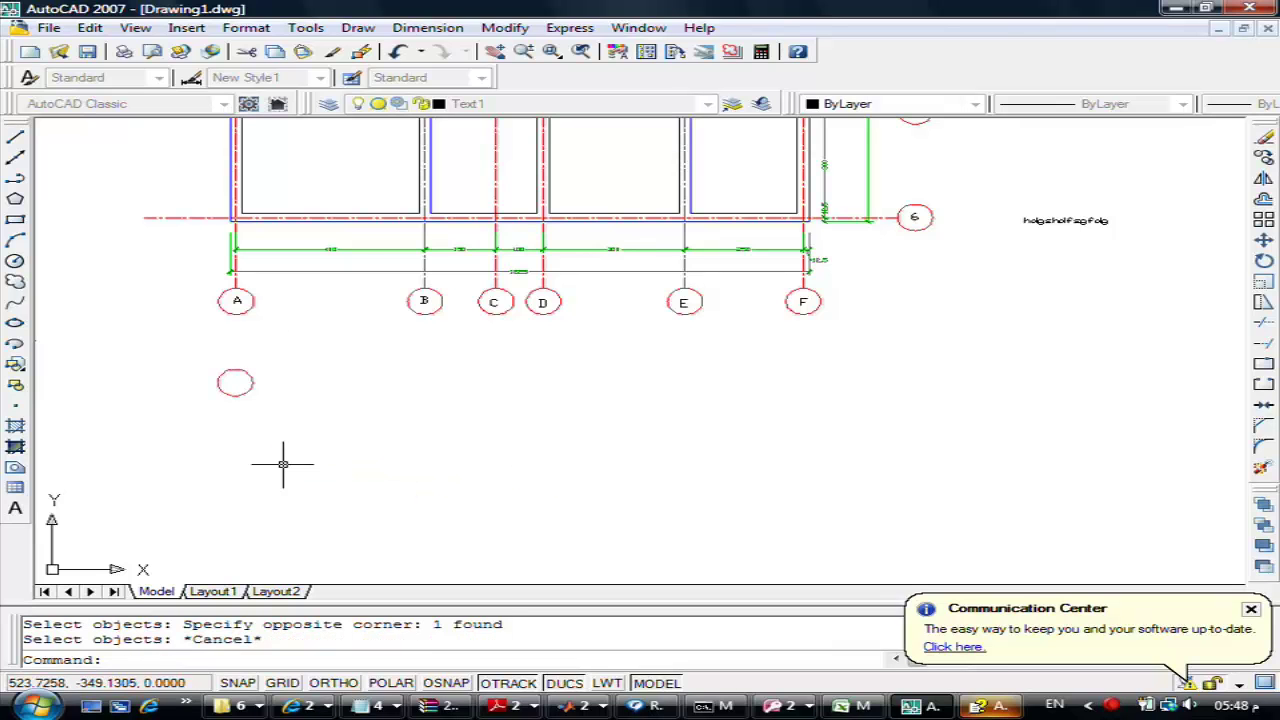
{"action": "key", "text": "Return"}
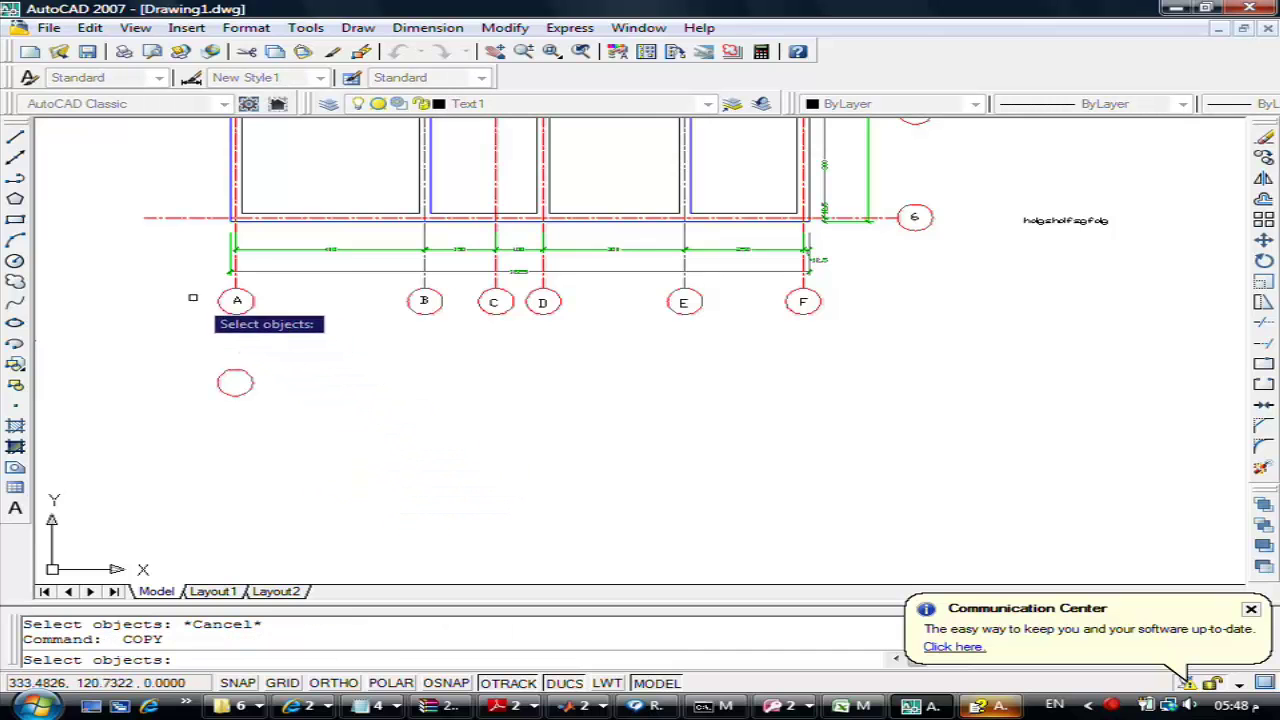
Copy lettered circles A–F from a quadrant base point to the top of the plan
{"action": "left_click", "coordinate": [179, 285]}
{"action": "left_click", "coordinate": [838, 341]}
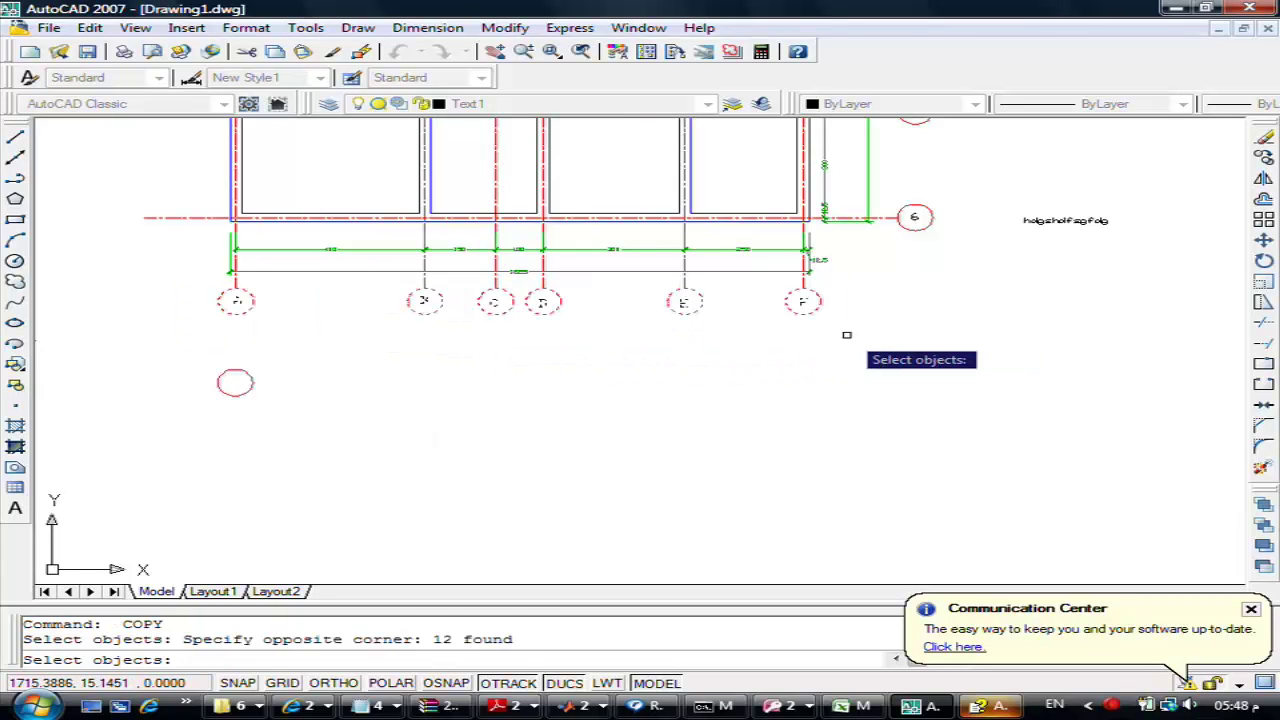
{"action": "key", "text": "Return"}
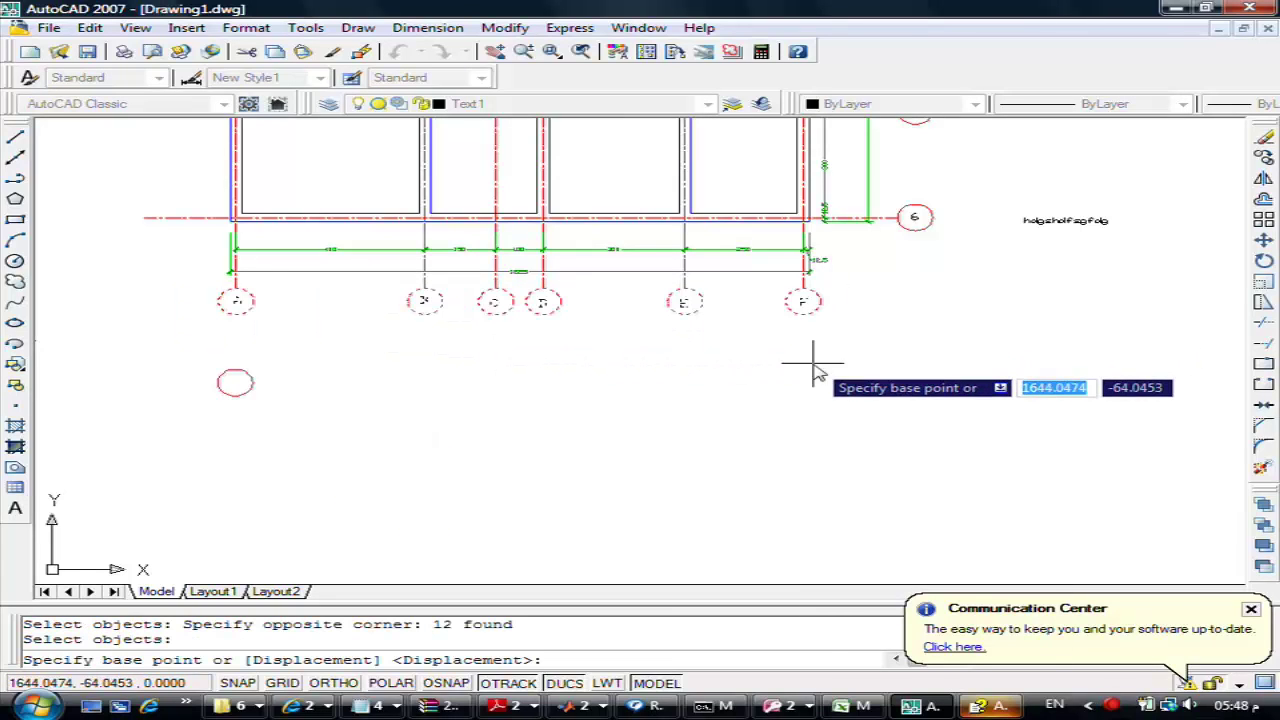
{"action": "right_click", "coordinate": [818, 363], "text": "shift"}
{"action": "left_click", "coordinate": [866, 513]}
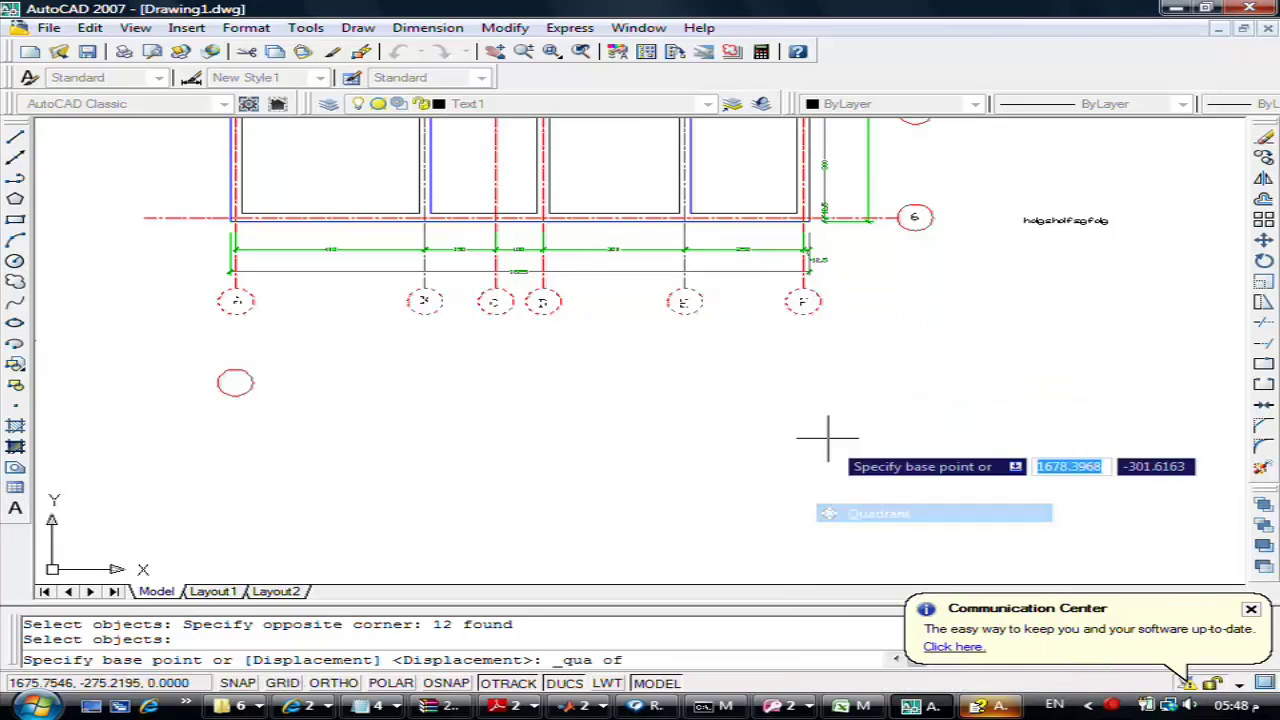
{"action": "left_click", "coordinate": [803, 325]}
{"action": "scroll", "coordinate": [810, 250], "scroll_direction": "down", "scroll_amount": 5}
{"action": "middle_click_drag", "start_coordinate": [814, 230], "coordinate": [813, 420]}
{"action": "scroll", "coordinate": [740, 290], "scroll_direction": "up", "scroll_amount": 4}
{"action": "scroll", "coordinate": [728, 175], "scroll_direction": "up", "scroll_amount": 3}
{"action": "mouse_move", "coordinate": [728, 171]}
{"action": "middle_mouse_down"}
{"action": "mouse_move", "coordinate": [680, 294]}
{"action": "mouse_move", "coordinate": [692, 342]}
{"action": "middle_mouse_up"}
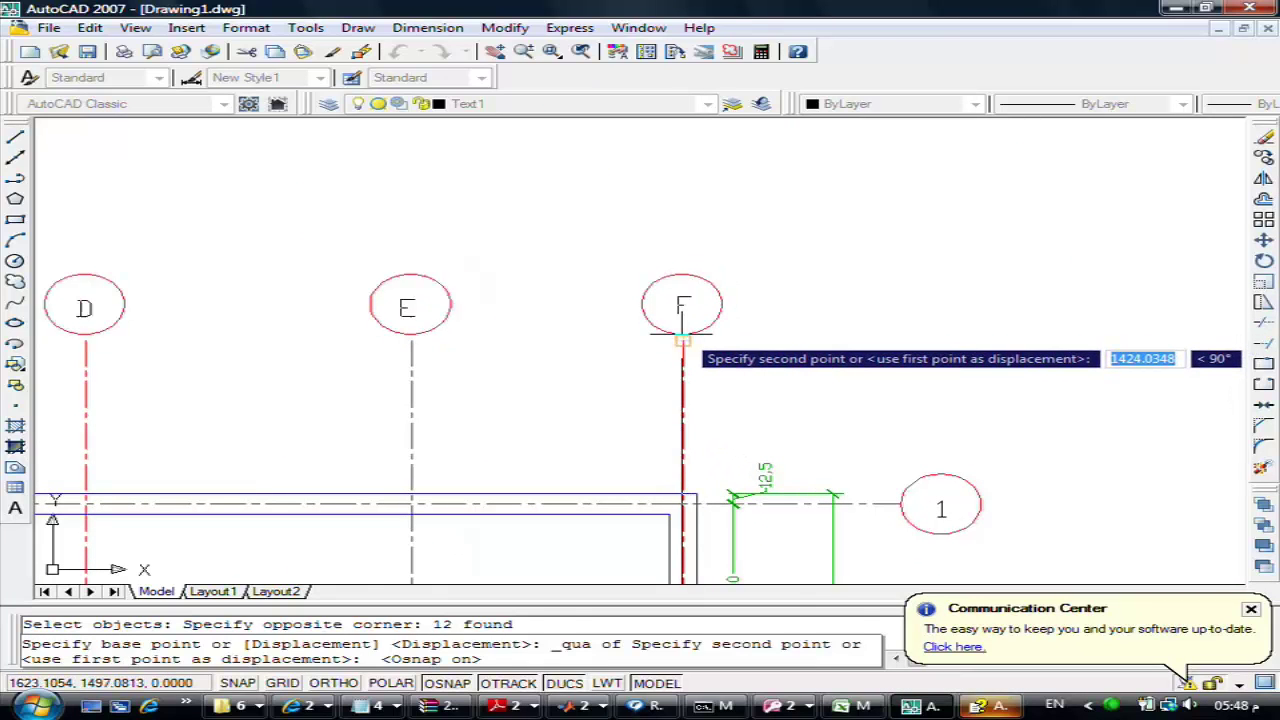
{"action": "key", "text": "F3"}
{"action": "left_click", "coordinate": [683, 342]}
Cancel the leftover copy and zoom out to show the whole floor plan
{"action": "key", "text": "Escape"}
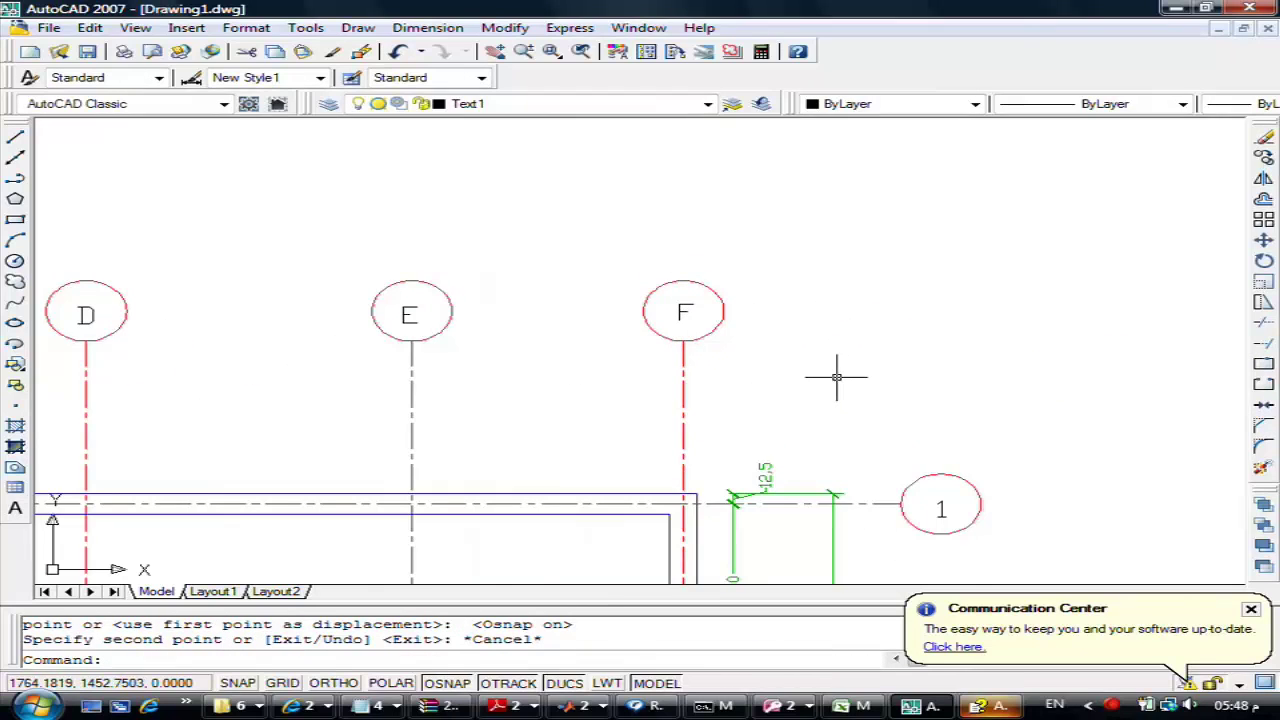
{"action": "scroll", "coordinate": [837, 377], "scroll_direction": "down", "scroll_amount": 3}
{"action": "scroll", "coordinate": [835, 372], "scroll_direction": "down", "scroll_amount": 3}
{"action": "mouse_move", "coordinate": [848, 414]}
{"action": "middle_mouse_down"}
{"action": "mouse_move", "coordinate": [751, 323]}
{"action": "mouse_move", "coordinate": [752, 242]}
{"action": "middle_mouse_up"}
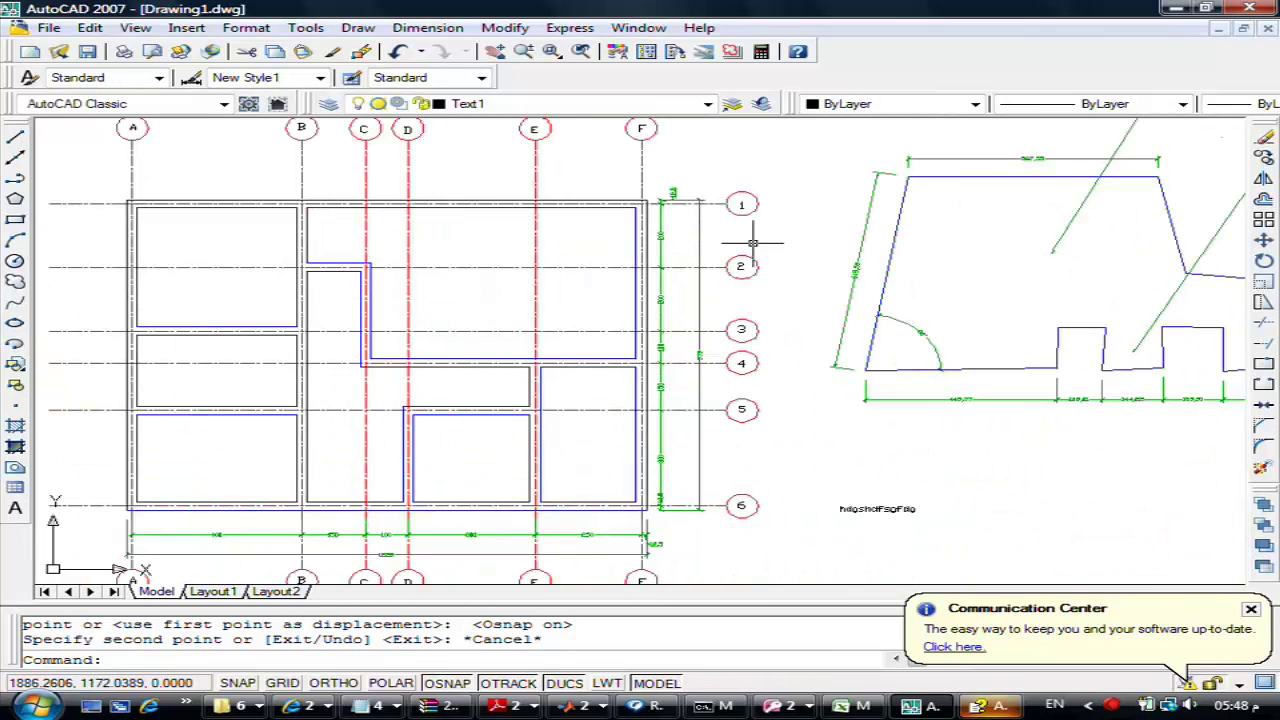
Copy the 12 objects of circles 1–6 from a quadrant base point to the plan's left
{"action": "type", "text": "co"}
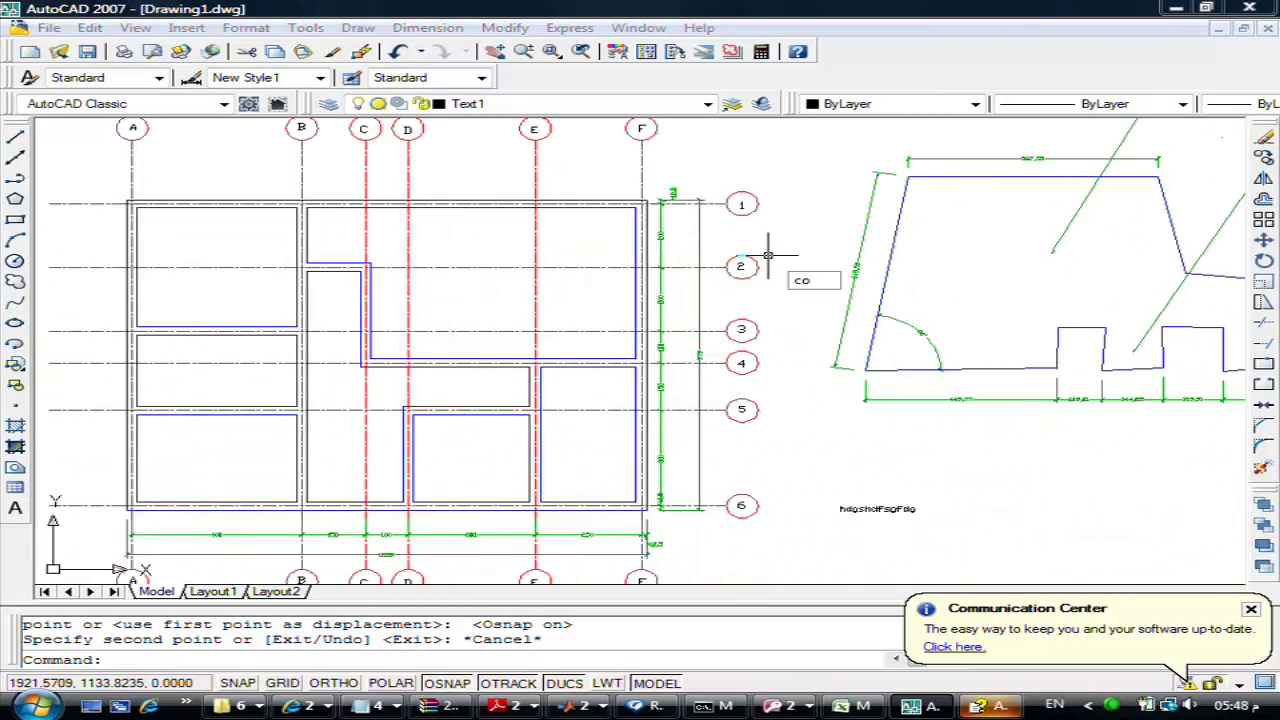
{"action": "key", "text": "Escape"}
{"action": "key", "text": "Return"}
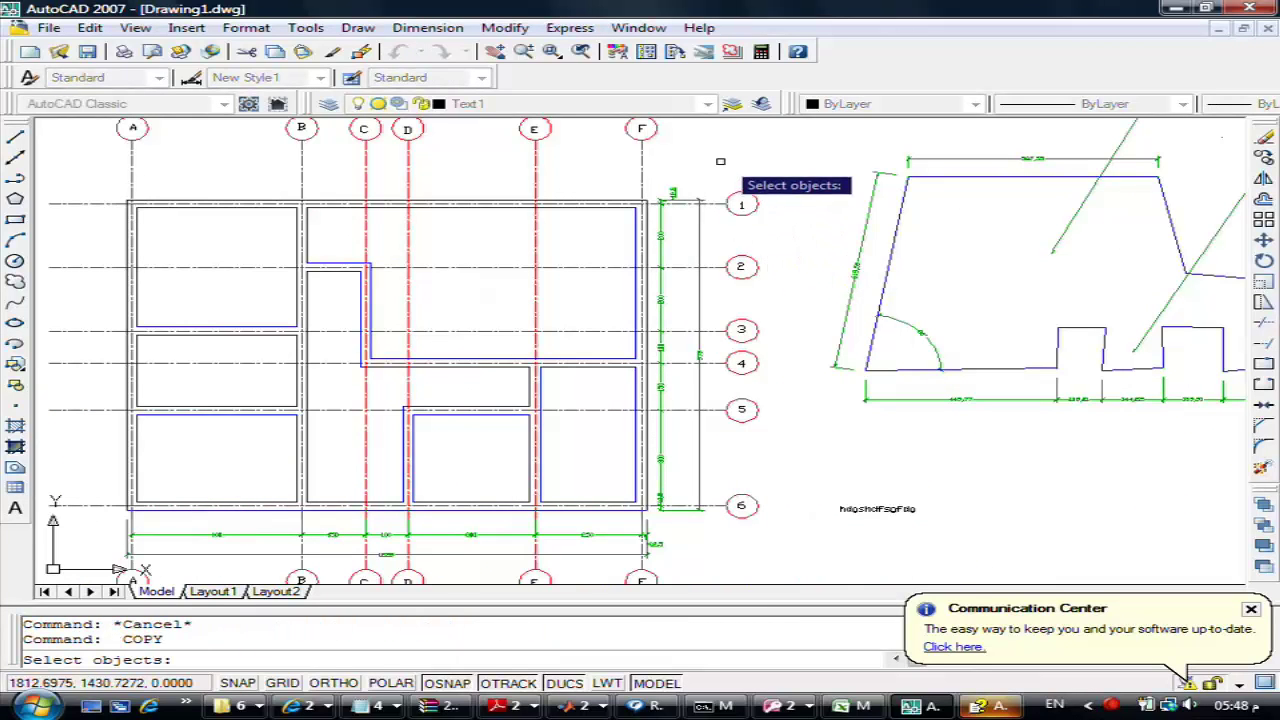
{"action": "left_click", "coordinate": [720, 161]}
{"action": "left_click", "coordinate": [786, 543]}
{"action": "key", "text": "Return"}
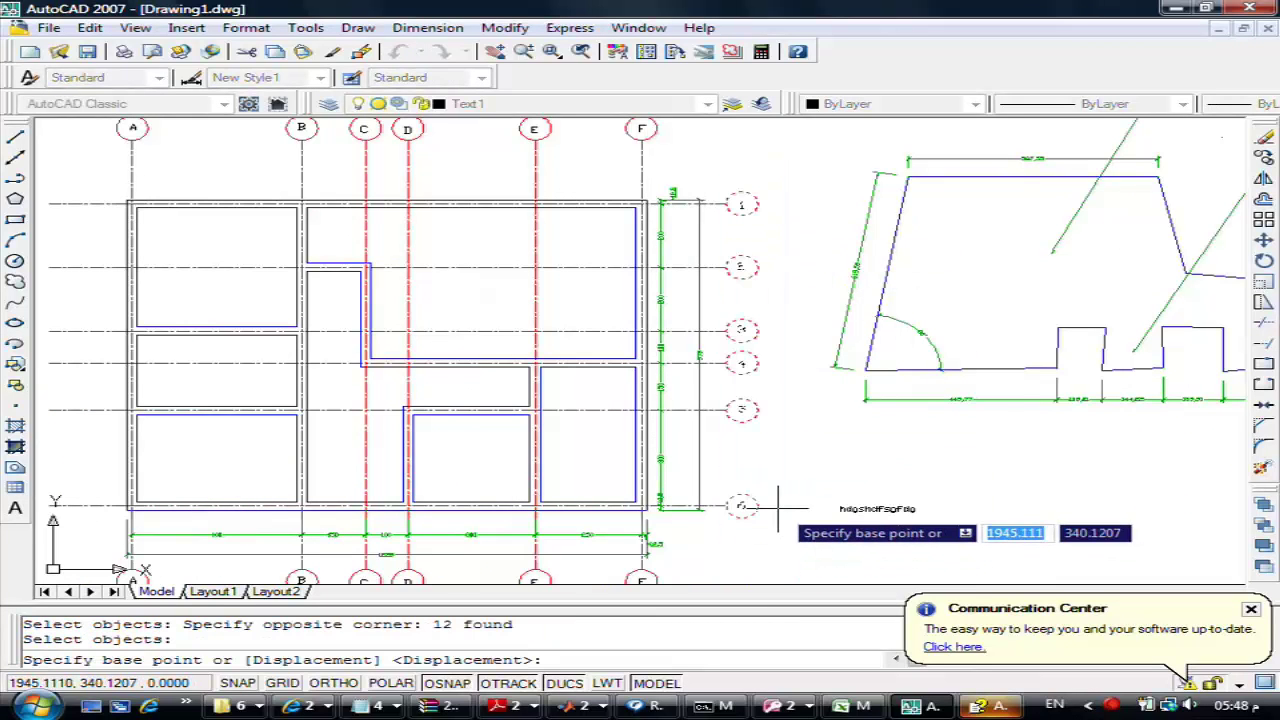
{"action": "right_click", "coordinate": [779, 508], "text": "shift"}
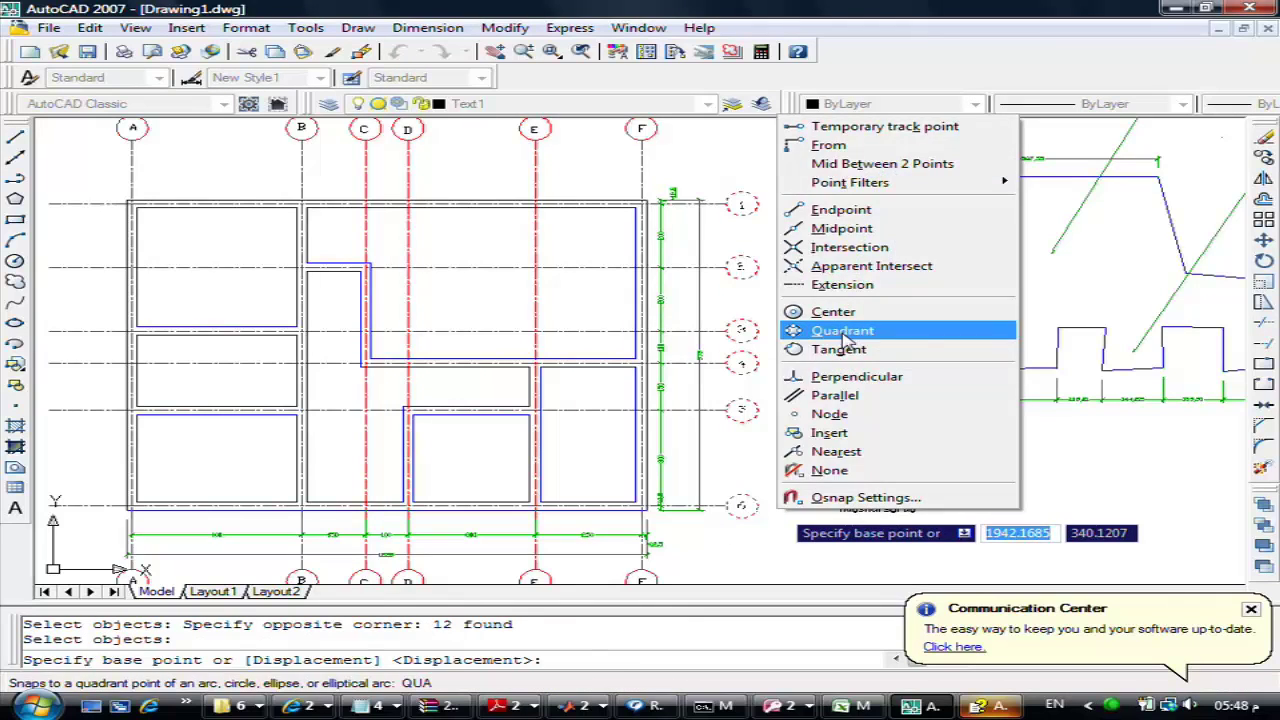
{"action": "left_click", "coordinate": [843, 331]}
{"action": "left_click", "coordinate": [737, 506]}
{"action": "middle_click_drag", "start_coordinate": [568, 492], "coordinate": [908, 492]}
{"action": "left_click", "coordinate": [389, 505]}
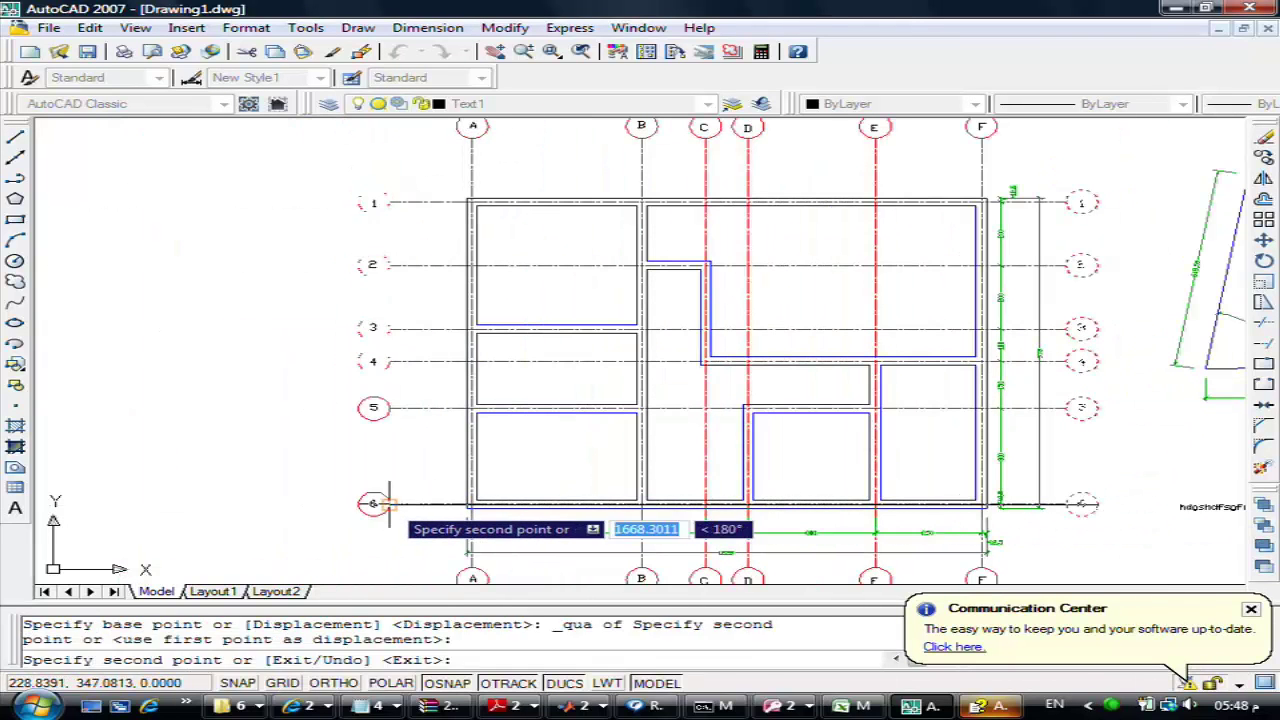
{"action": "key", "text": "Escape"}
Pan back to the plan and begin erasing the stray red circle below it
{"action": "scroll", "coordinate": [680, 529], "scroll_direction": "down", "scroll_amount": 3}
{"action": "scroll", "coordinate": [693, 508], "scroll_direction": "up", "scroll_amount": 2}
{"action": "middle_click_drag", "start_coordinate": [693, 508], "coordinate": [610, 448]}
{"action": "scroll", "coordinate": [583, 383], "scroll_direction": "up", "scroll_amount": 2}
{"action": "left_click", "coordinate": [485, 417]}
{"action": "type", "text": "e"}
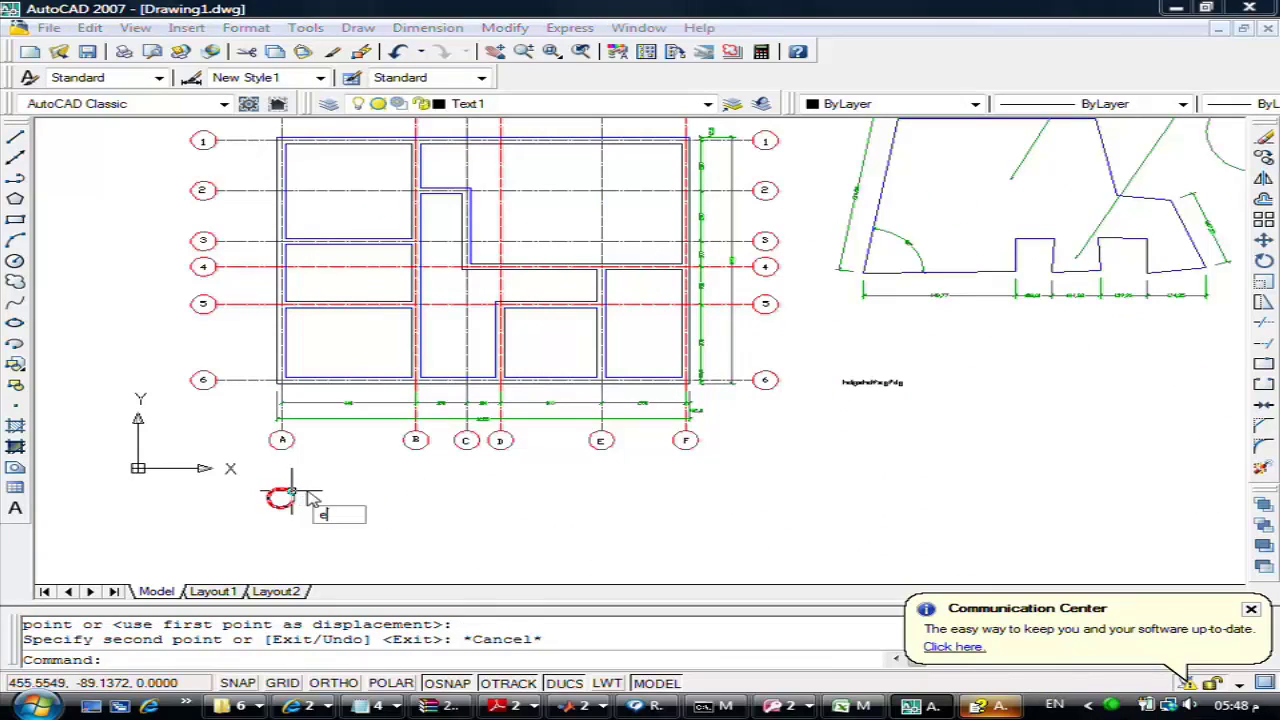
{"action": "key", "text": "Return"}
{"action": "left_click", "coordinate": [434, 508]}
Select the stray red circle, then undo five actions to remove the left-side copies of circles 1–6
{"action": "left_click", "coordinate": [266, 556]}
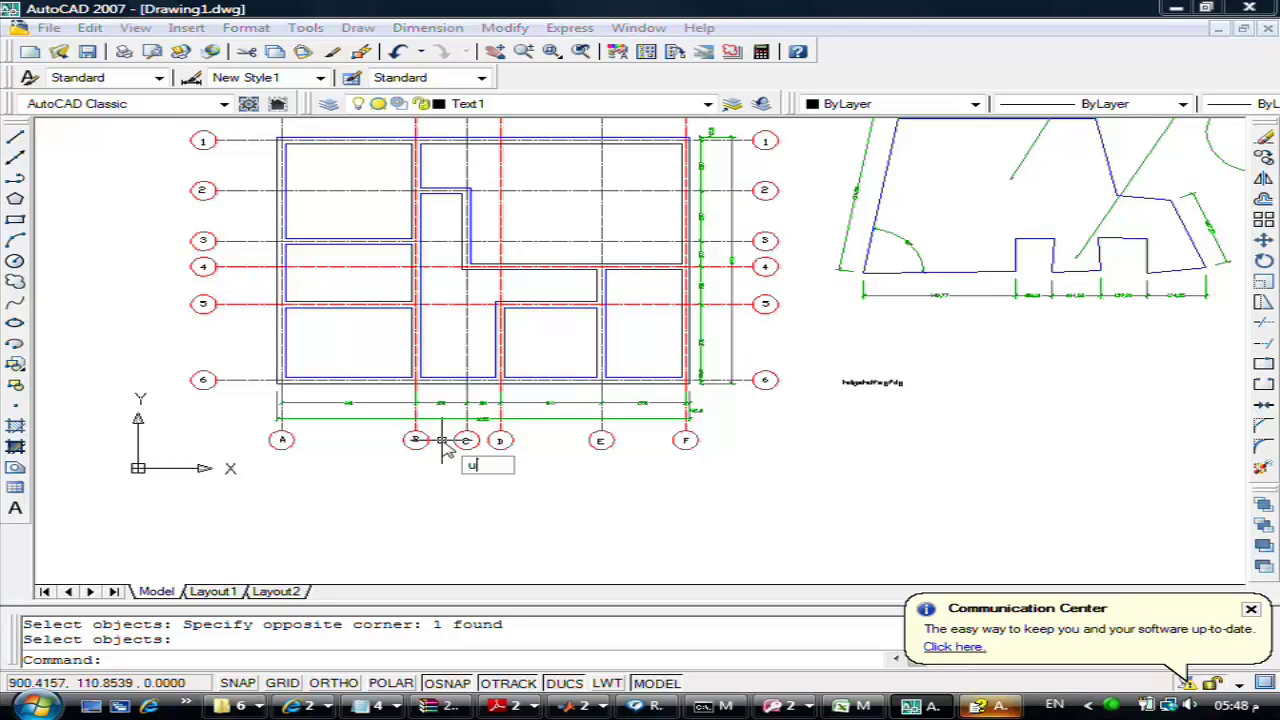
{"action": "type", "text": "u"}
{"action": "key", "text": "Return"}
{"action": "type", "text": "u"}
{"action": "key", "text": "Return"}
{"action": "type", "text": "u"}
{"action": "key", "text": "Return"}
{"action": "type", "text": "u"}
{"action": "key", "text": "Return"}
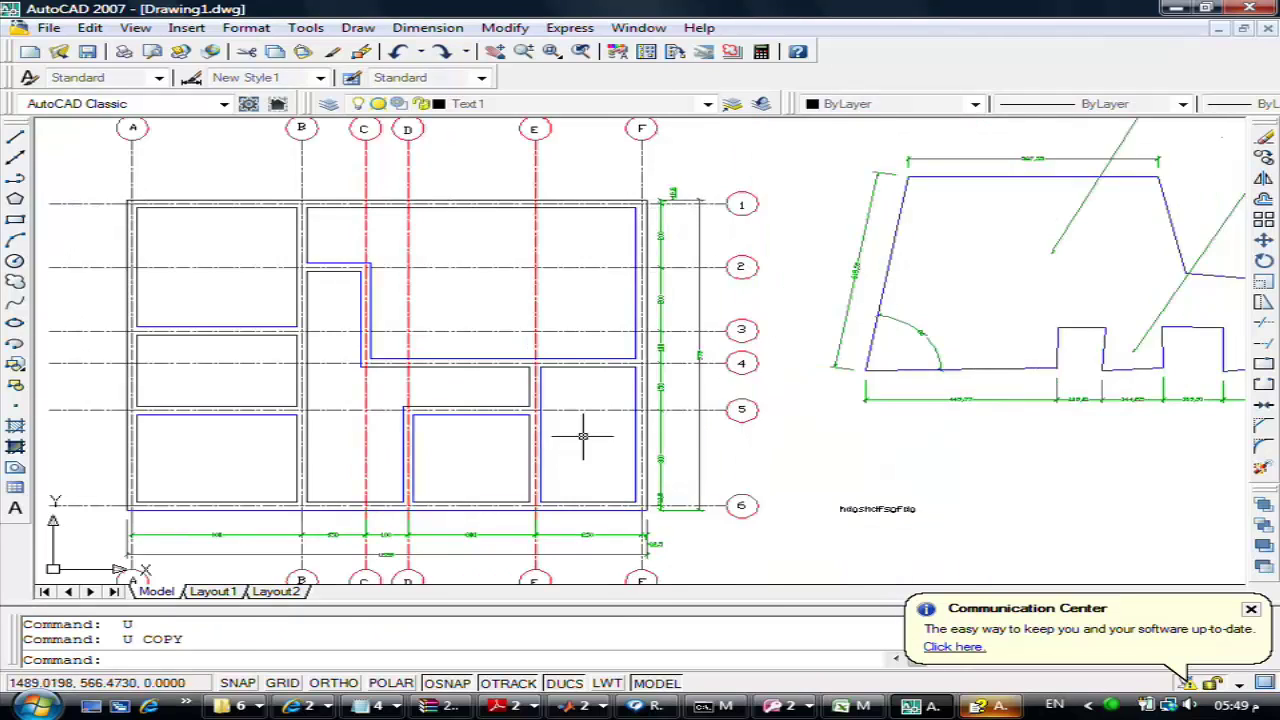
{"action": "type", "text": "u"}
{"action": "key", "text": "Return"}
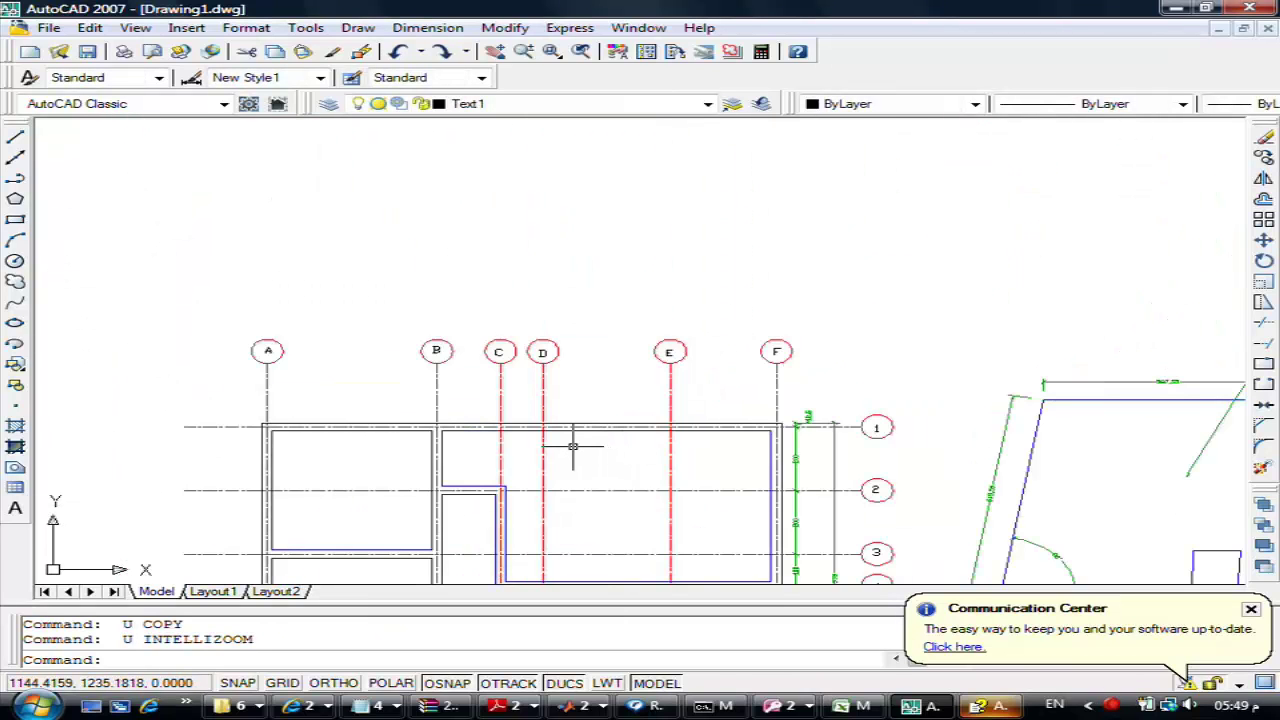
Restart COPY and window-select the 12 objects of numbered circles 1–6
{"action": "scroll", "coordinate": [573, 447], "scroll_direction": "down", "scroll_amount": 2}
{"action": "scroll", "coordinate": [477, 320], "scroll_direction": "down", "scroll_amount": 2}
{"action": "scroll", "coordinate": [471, 322], "scroll_direction": "down", "scroll_amount": 1}
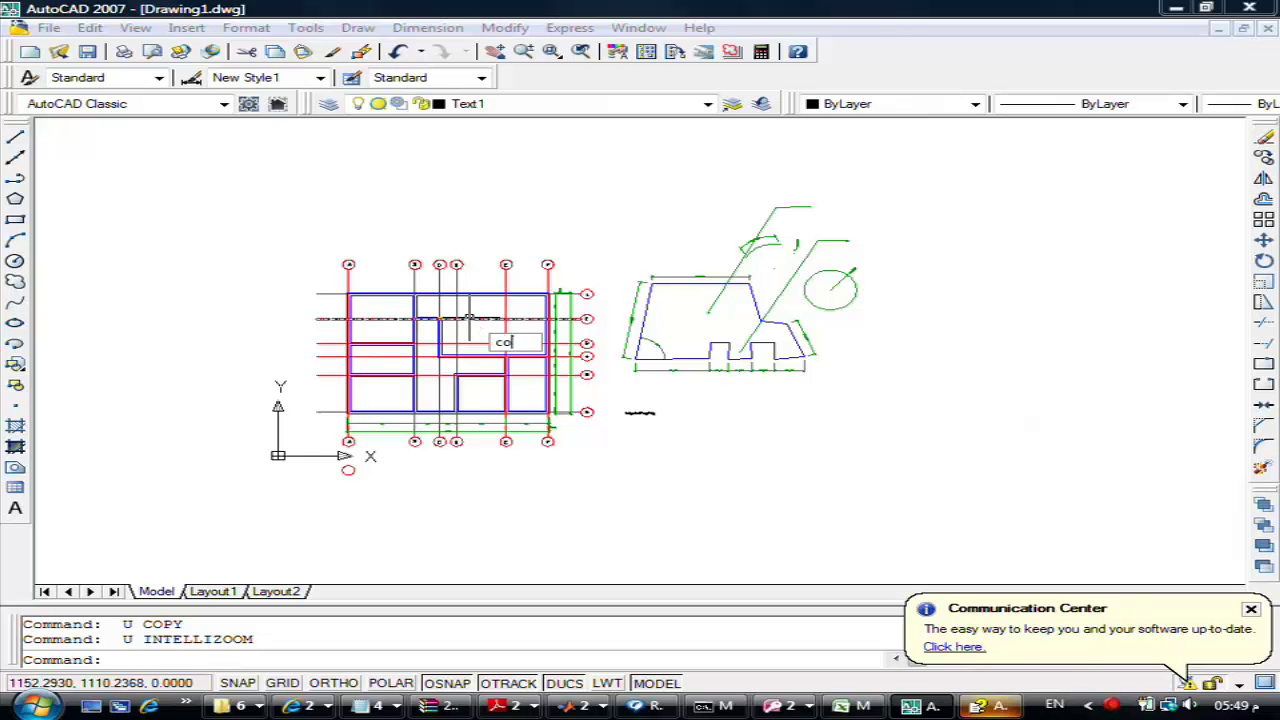
{"action": "key", "text": "Return"}
{"action": "scroll", "coordinate": [571, 274], "scroll_direction": "up", "scroll_amount": 3}
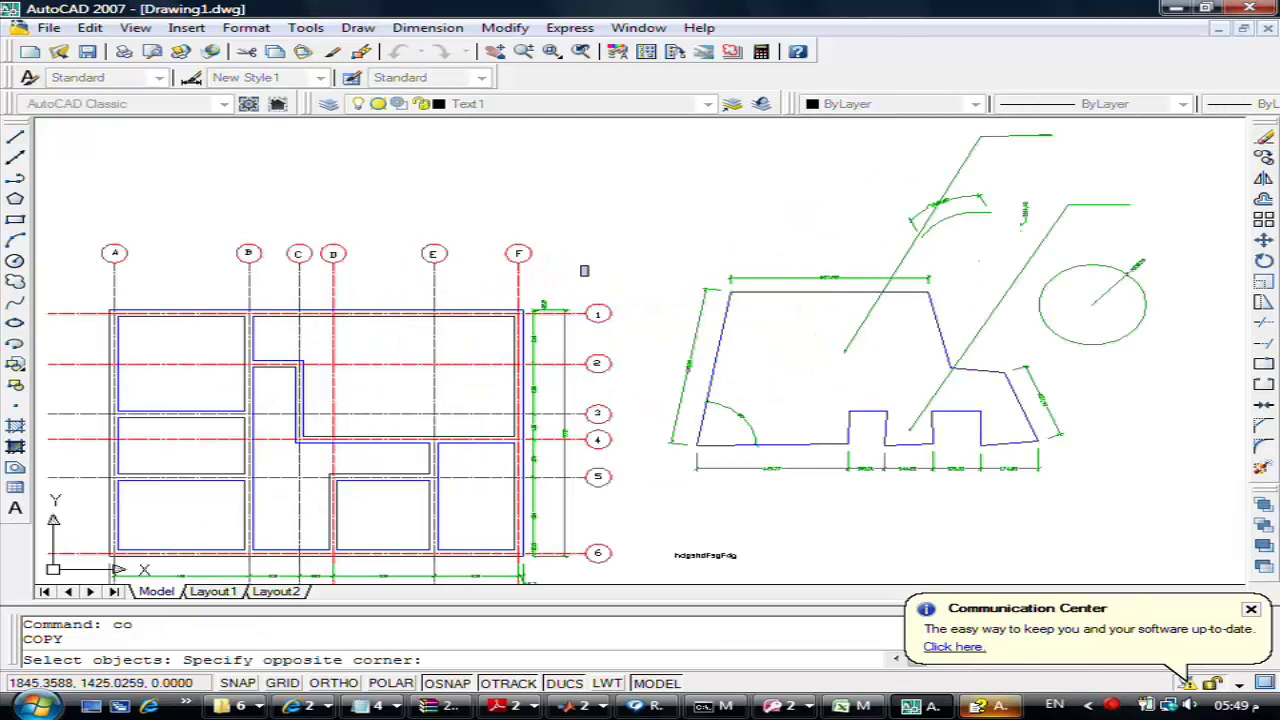
{"action": "left_click", "coordinate": [626, 570]}
{"action": "key", "text": "Return"}
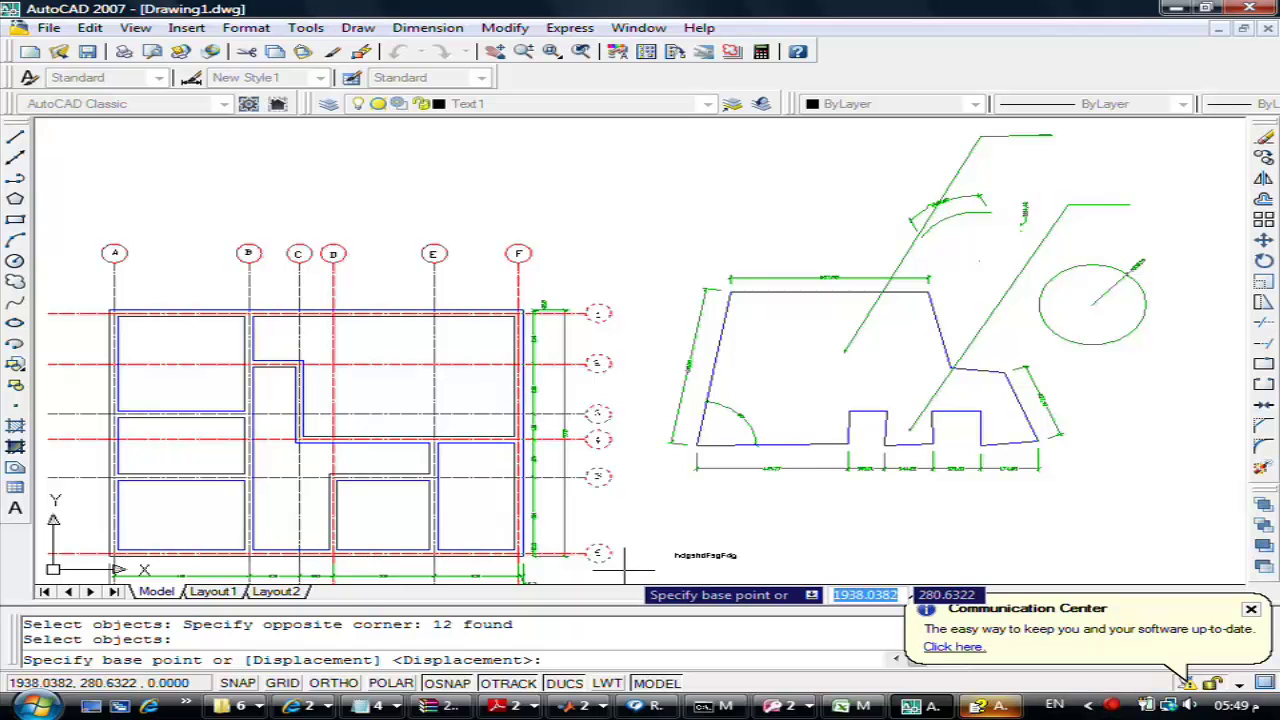
Snap the base point to a circle quadrant and place the copies left of the plan
{"action": "right_click", "coordinate": [624, 568]}
{"action": "left_click", "coordinate": [636, 558]}
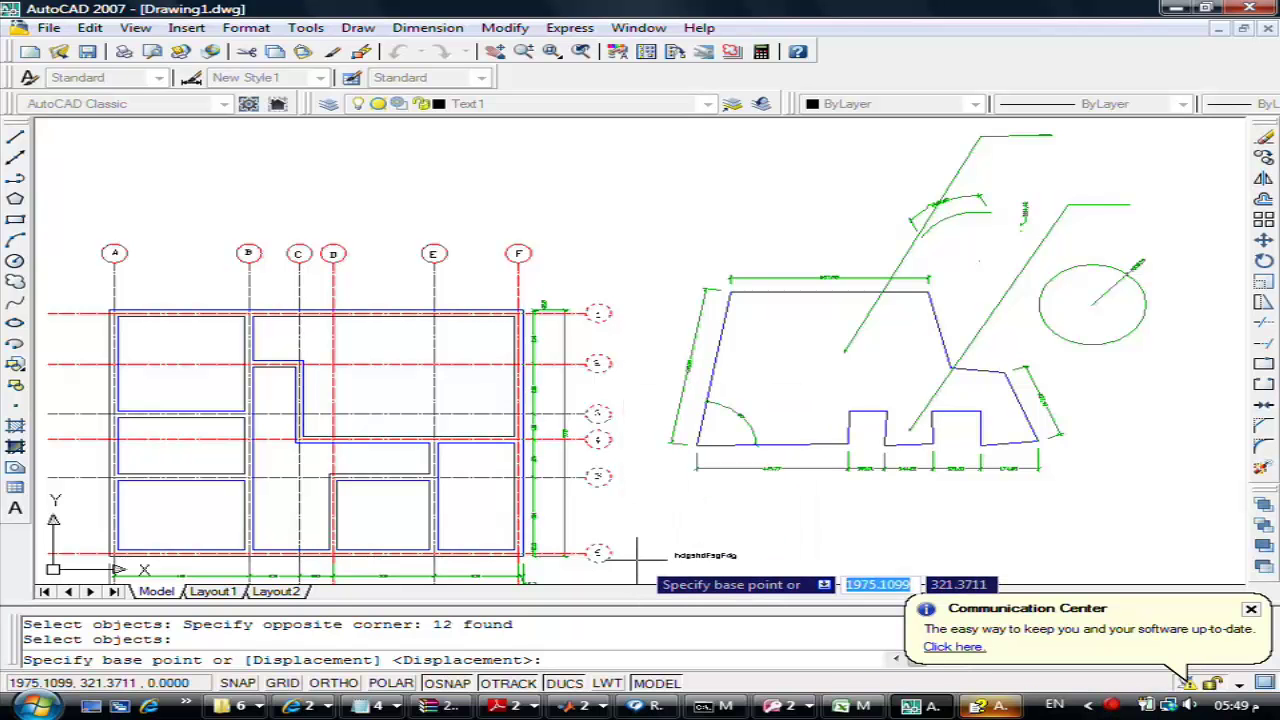
{"action": "right_click", "coordinate": [636, 558], "text": "shift"}
{"action": "left_click", "coordinate": [700, 380]}
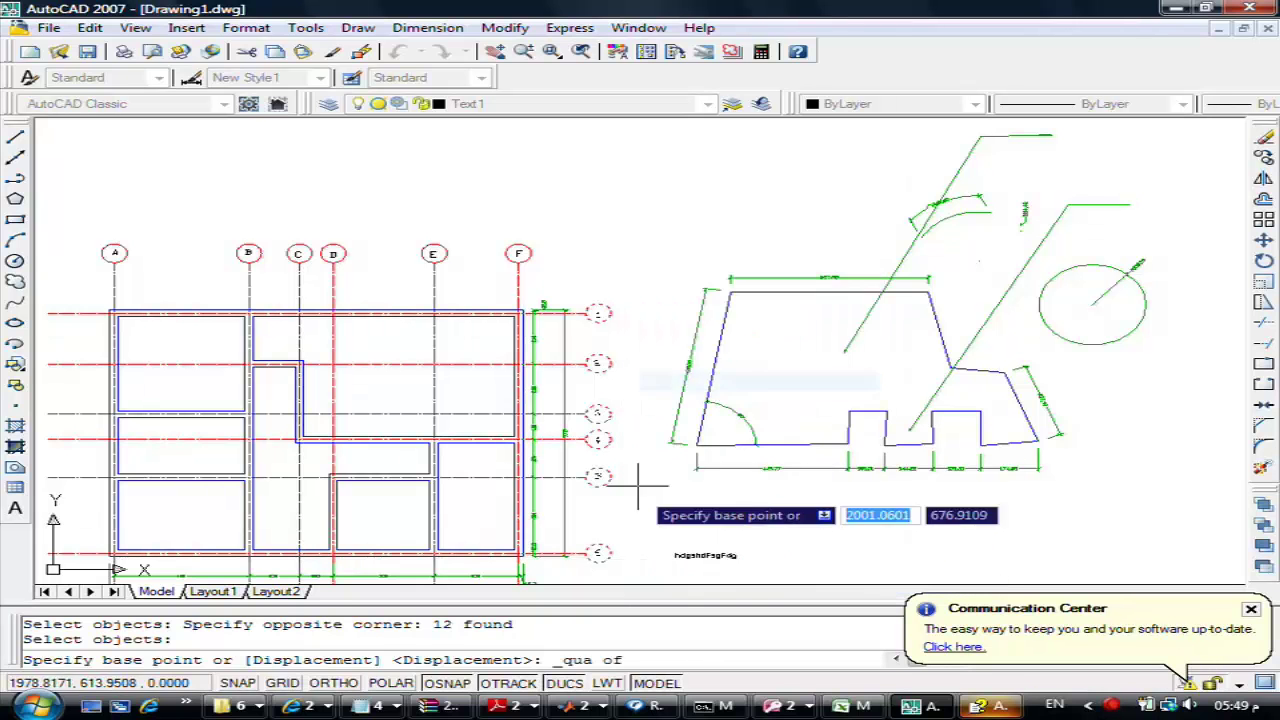
{"action": "left_click", "coordinate": [588, 476]}
{"action": "middle_click_drag", "start_coordinate": [380, 495], "coordinate": [614, 435]}
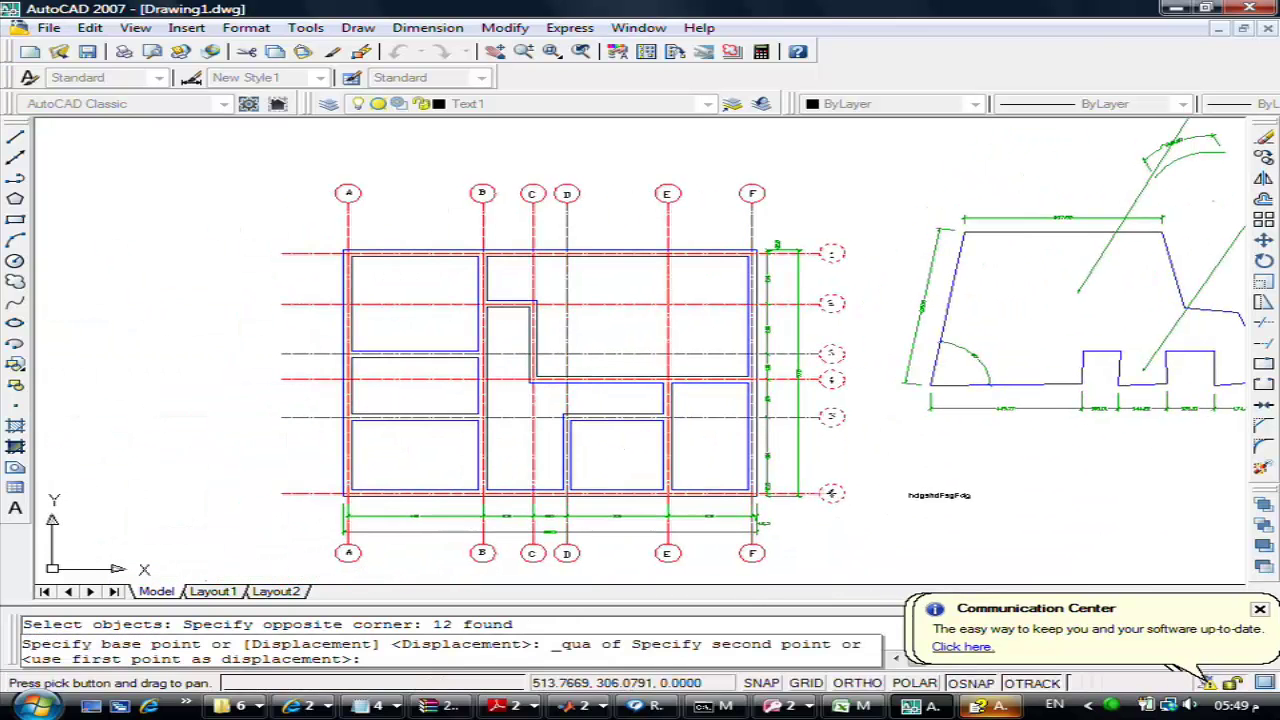
{"action": "left_click", "coordinate": [298, 505]}
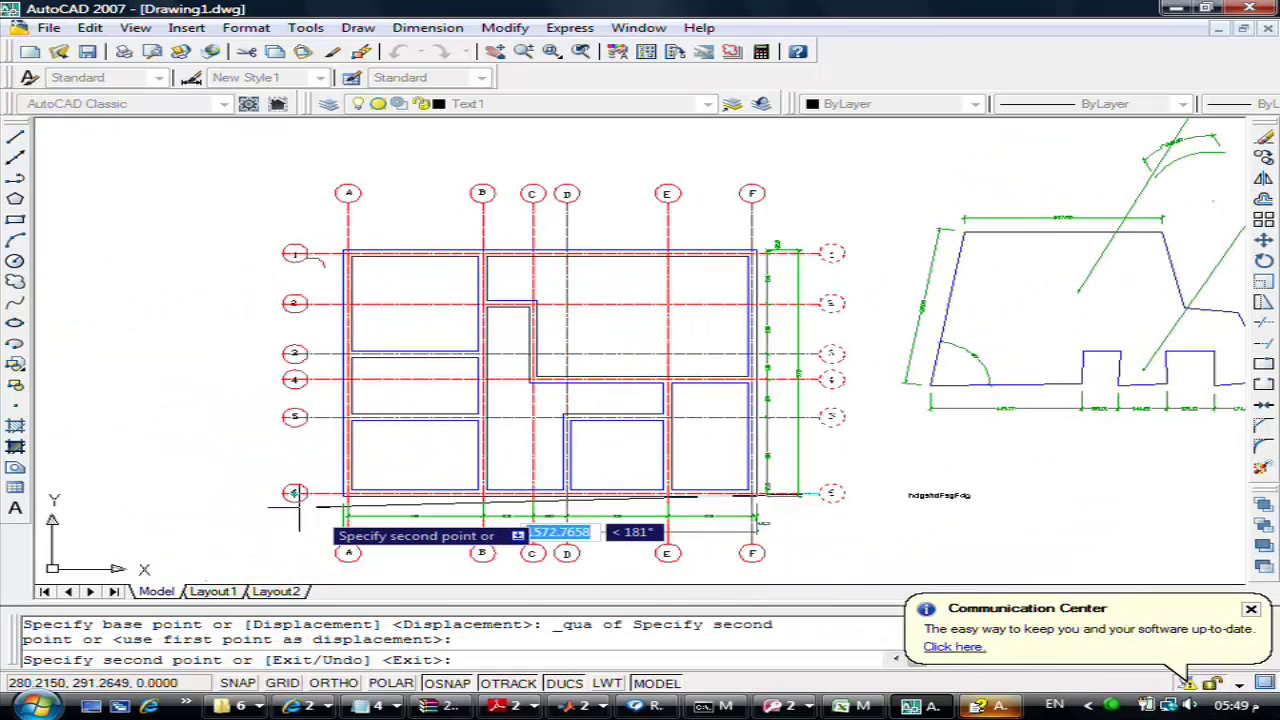
{"action": "key", "text": "Escape"}
Start MOVE and window-select the numbered circles on the plan's left side
{"action": "scroll", "coordinate": [284, 507], "scroll_direction": "up", "scroll_amount": 5}
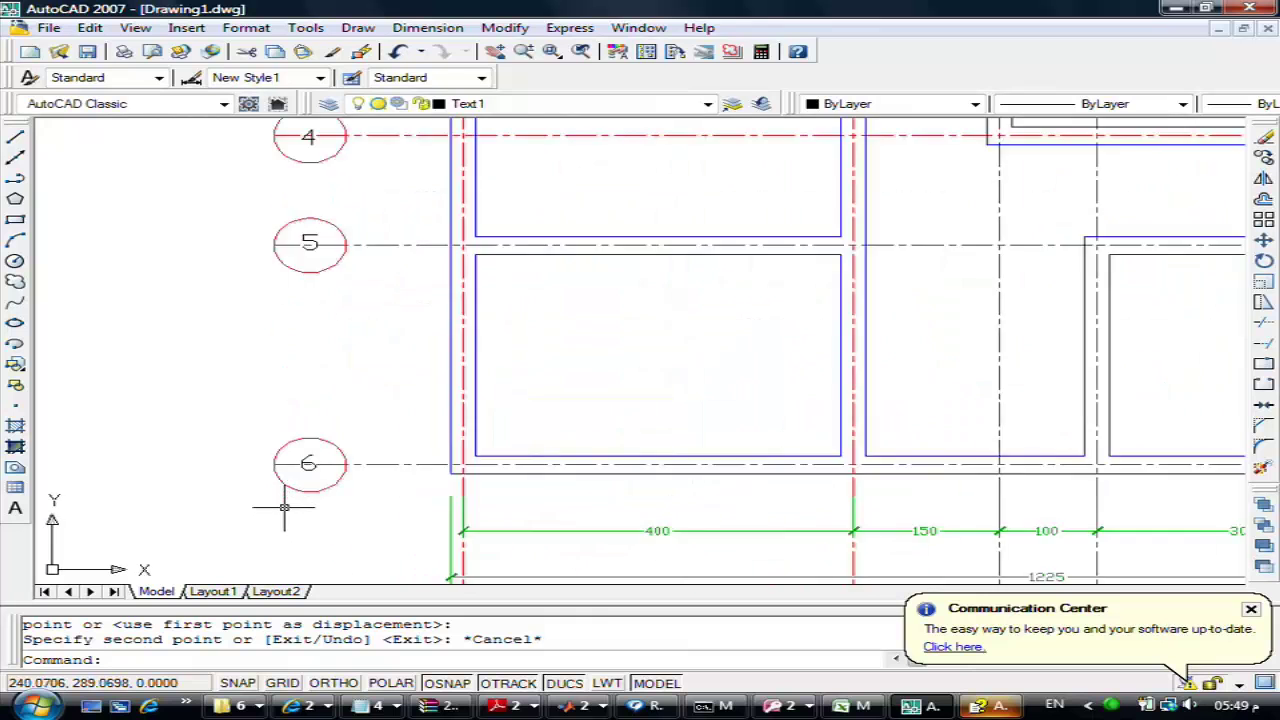
{"action": "scroll", "coordinate": [284, 507], "scroll_direction": "up", "scroll_amount": 2}
{"action": "scroll", "coordinate": [268, 530], "scroll_direction": "down", "scroll_amount": 2}
{"action": "scroll", "coordinate": [268, 530], "scroll_direction": "down", "scroll_amount": 4}
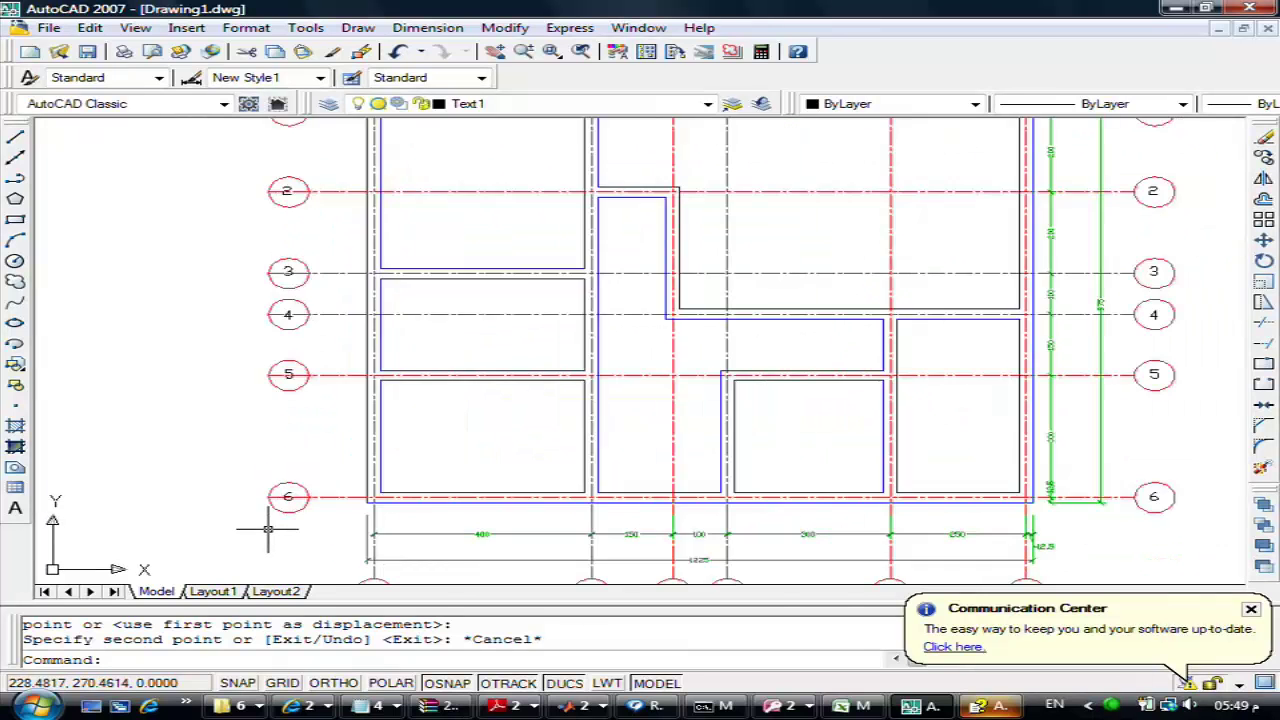
{"action": "scroll", "coordinate": [268, 530], "scroll_direction": "down", "scroll_amount": 1}
{"action": "scroll", "coordinate": [268, 530], "scroll_direction": "down", "scroll_amount": 2}
{"action": "scroll", "coordinate": [268, 530], "scroll_direction": "down", "scroll_amount": 2}
{"action": "type", "text": "m"}
{"action": "key", "text": "Return"}
{"action": "left_click", "coordinate": [214, 348]}
{"action": "left_click", "coordinate": [288, 548]}
{"action": "key", "text": "Return"}
Pick a base point and a second point further left to shift the circles away from the wall
{"action": "scroll", "coordinate": [300, 548], "scroll_direction": "up", "scroll_amount": 3}
{"action": "scroll", "coordinate": [286, 528], "scroll_direction": "up", "scroll_amount": 2}
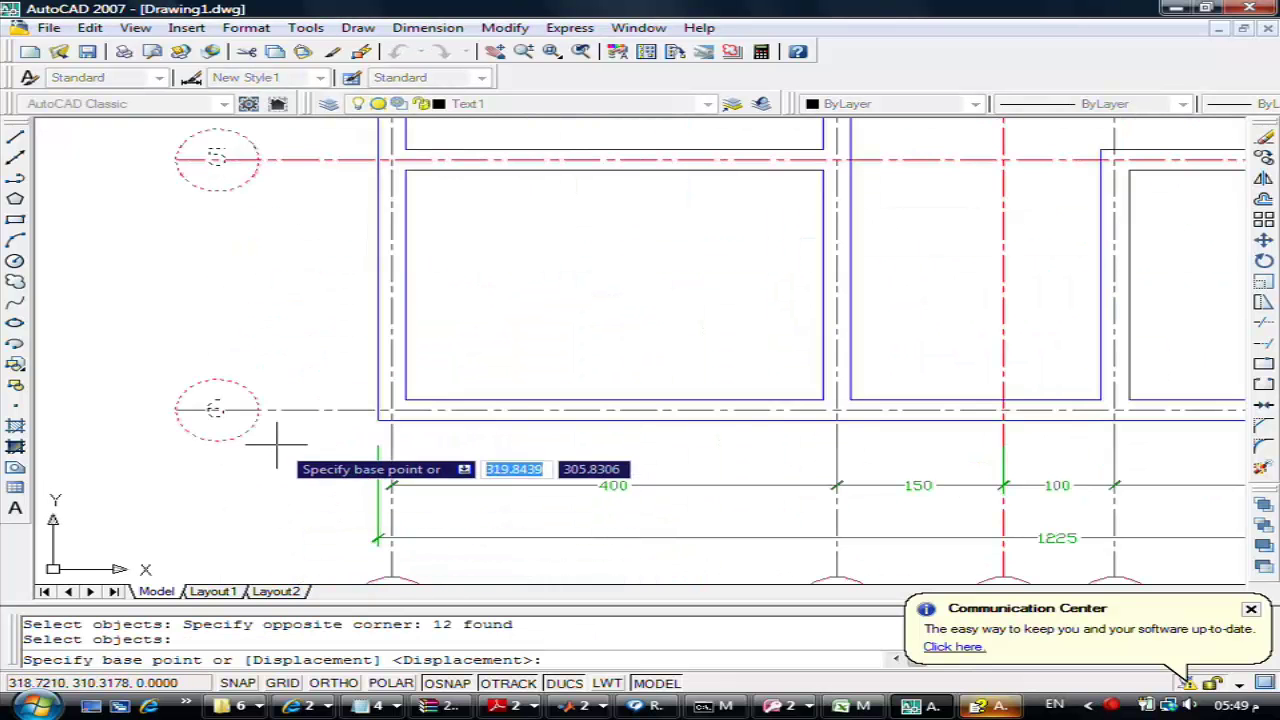
{"action": "left_click", "coordinate": [258, 409]}
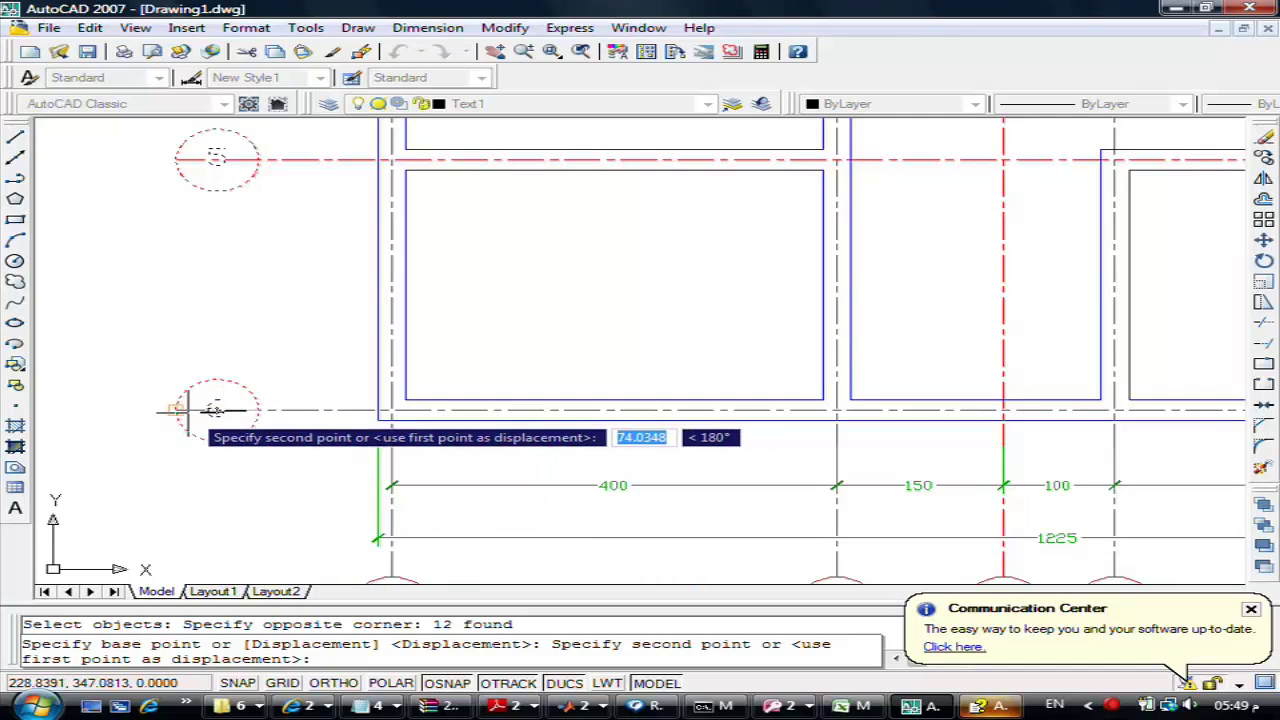
{"action": "left_click", "coordinate": [176, 409]}
{"action": "key", "text": "Escape"}
{"action": "scroll", "coordinate": [260, 409], "scroll_direction": "down", "scroll_amount": 5}
{"action": "scroll", "coordinate": [449, 408], "scroll_direction": "down", "scroll_amount": 2}
{"action": "scroll", "coordinate": [434, 366], "scroll_direction": "up", "scroll_amount": 5}
{"action": "scroll", "coordinate": [290, 300], "scroll_direction": "up", "scroll_amount": 2}
{"action": "scroll", "coordinate": [305, 330], "scroll_direction": "down", "scroll_amount": 1}
{"action": "scroll", "coordinate": [420, 400], "scroll_direction": "down", "scroll_amount": 1}
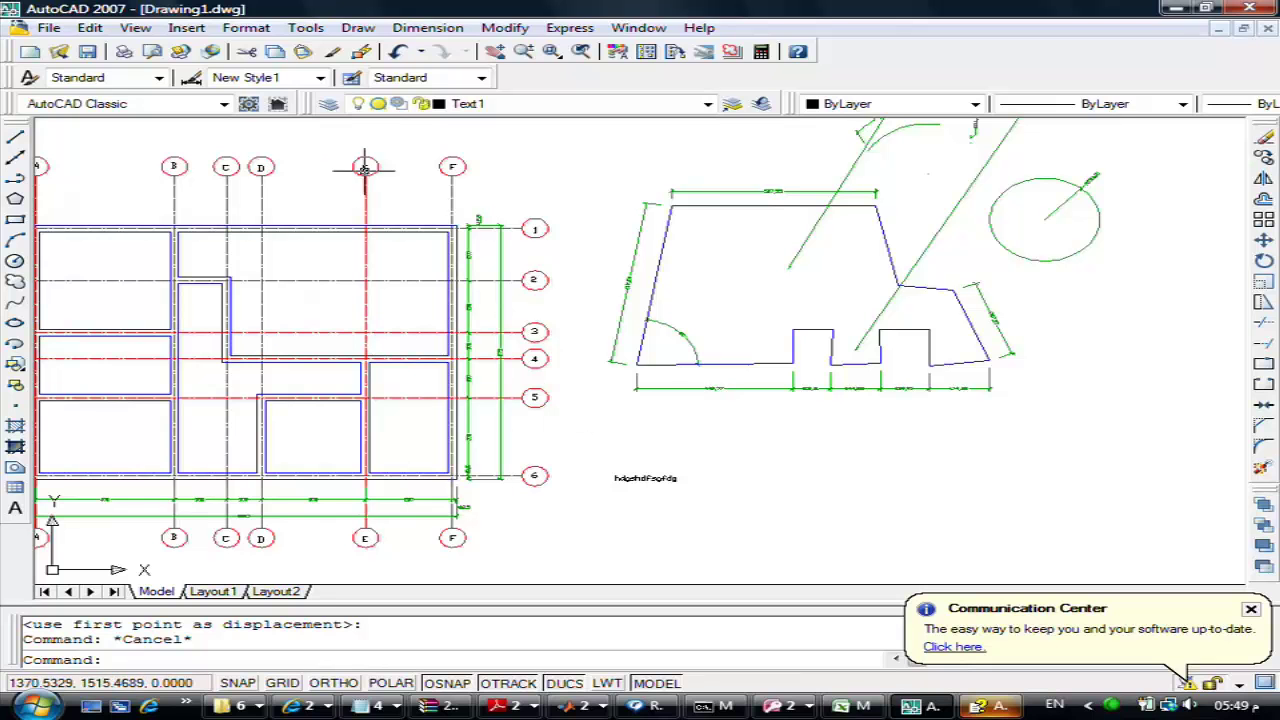
Open the Text Style dialog from the Format menu, showing Standard with txt.shx
{"action": "left_click", "coordinate": [226, 28]}
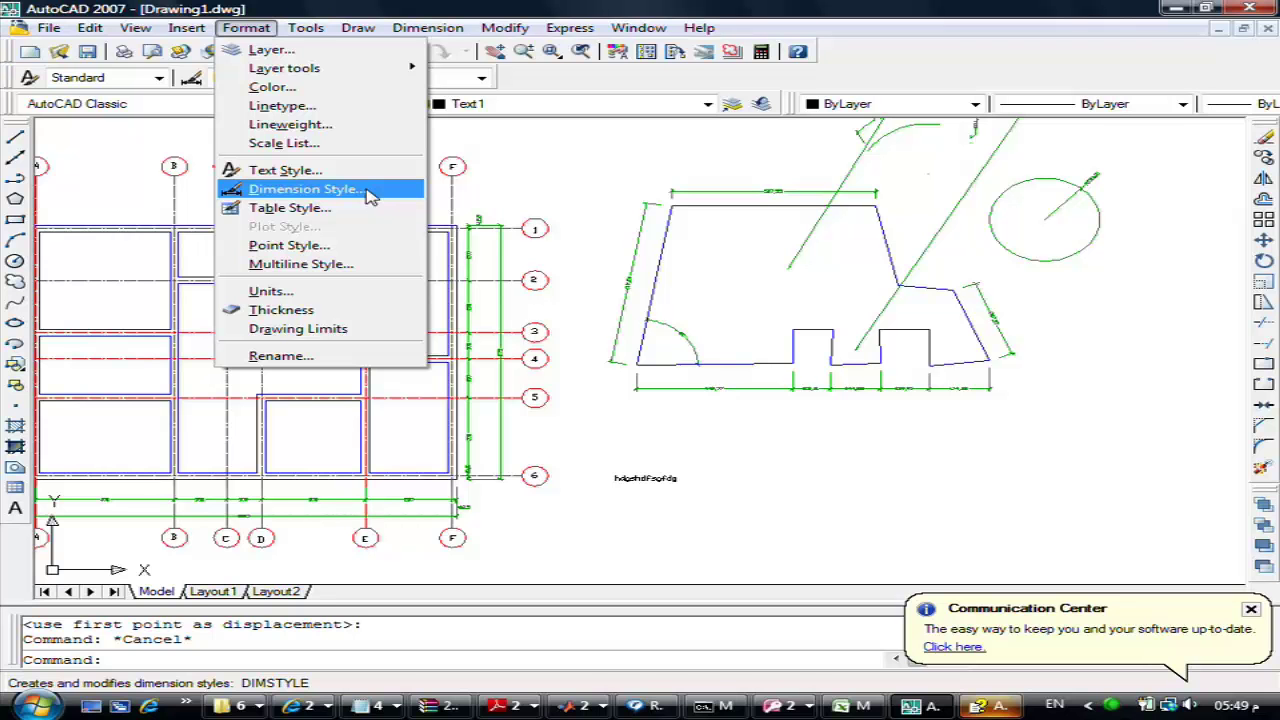
{"action": "left_click", "coordinate": [380, 172]}
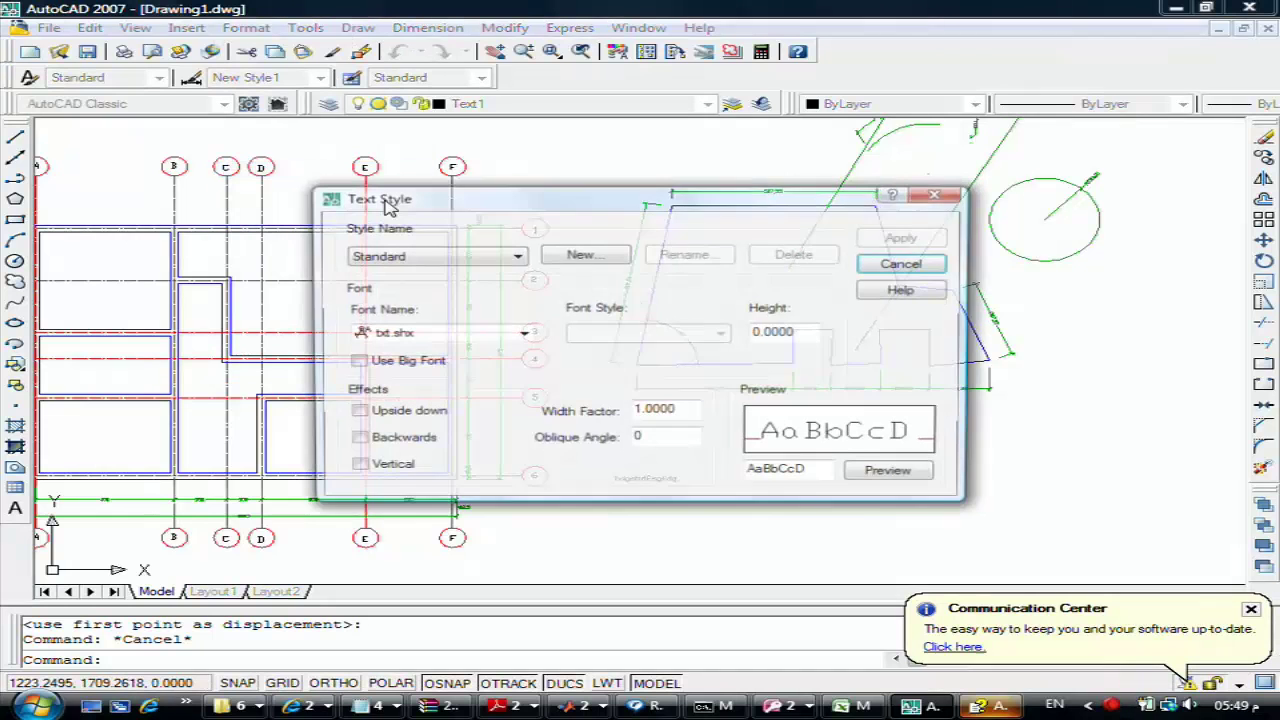
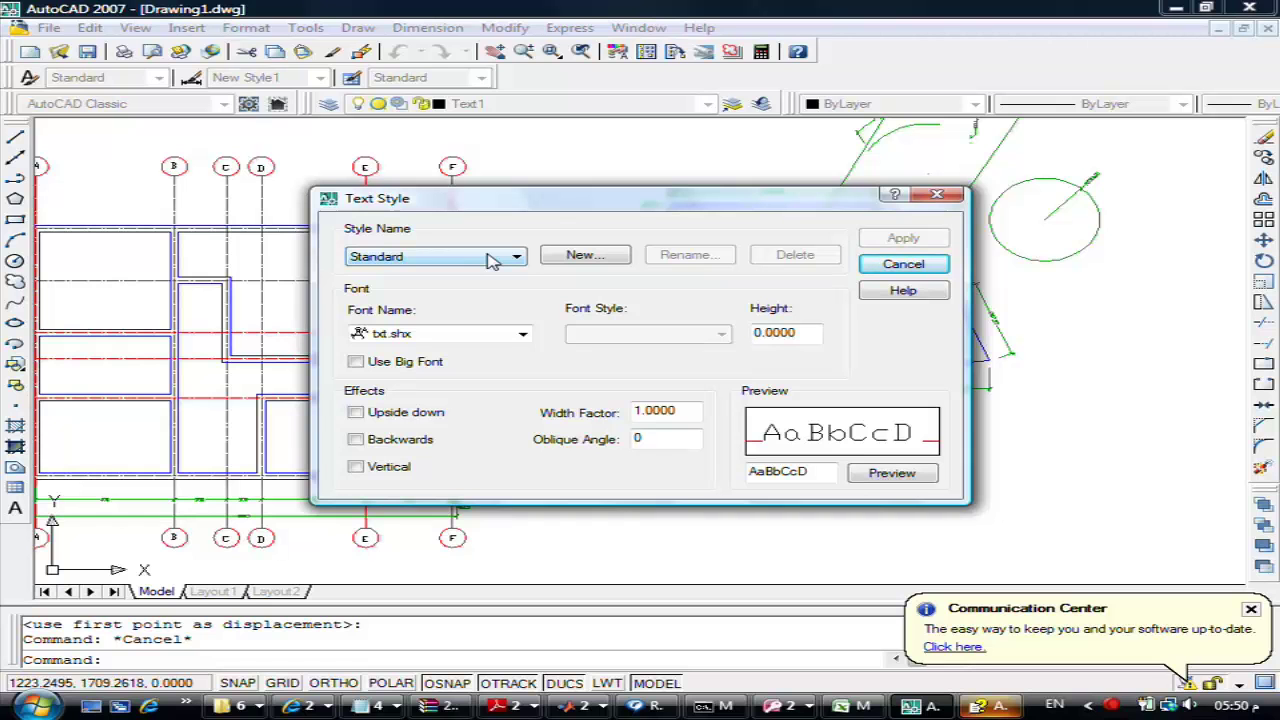
Create a new text style named style1 using the Verdana font and apply it as current
{"action": "left_click", "coordinate": [490, 258]}
{"action": "left_click", "coordinate": [490, 258]}
{"action": "left_click", "coordinate": [584, 256]}
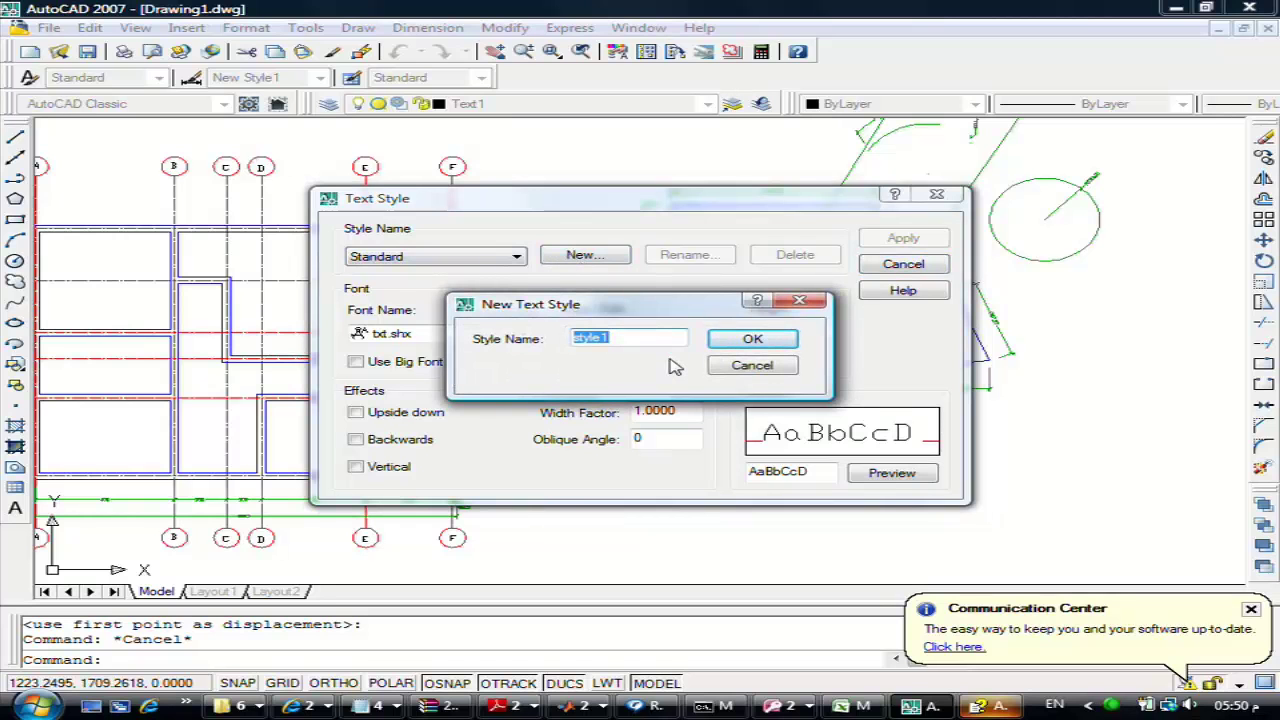
{"action": "left_click", "coordinate": [750, 340]}
{"action": "left_click", "coordinate": [522, 333]}
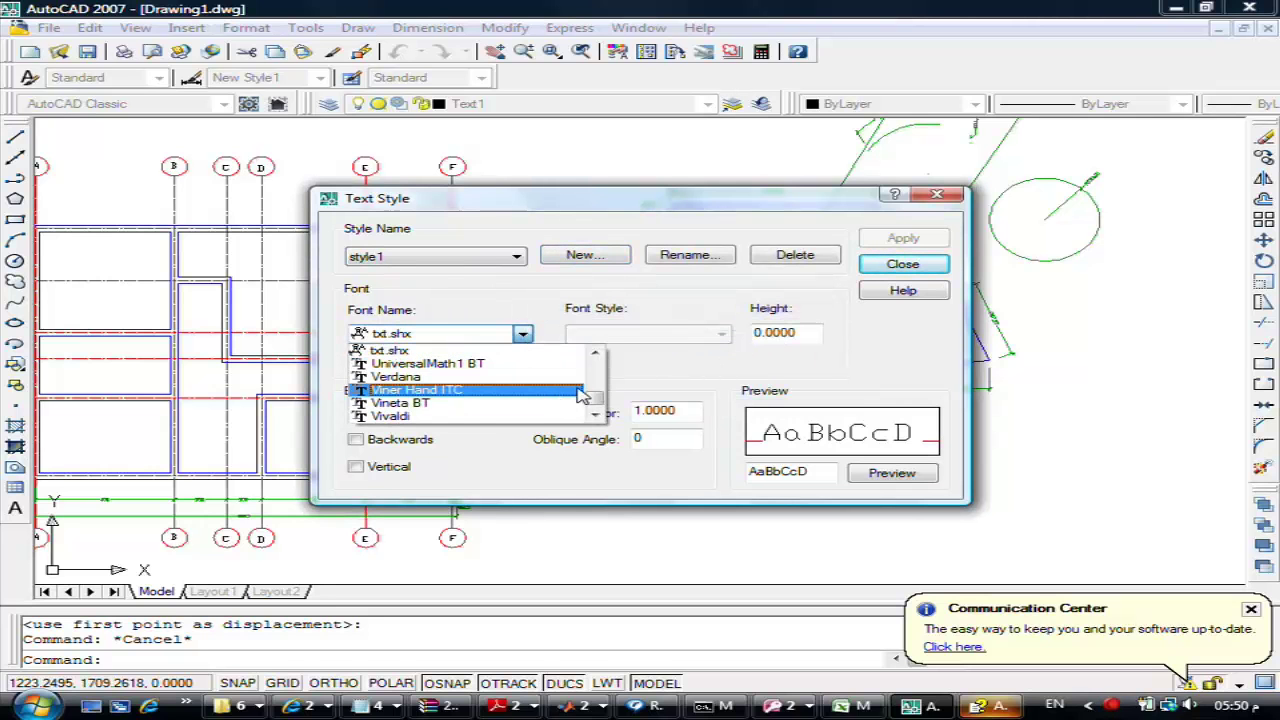
{"action": "left_click", "coordinate": [561, 380]}
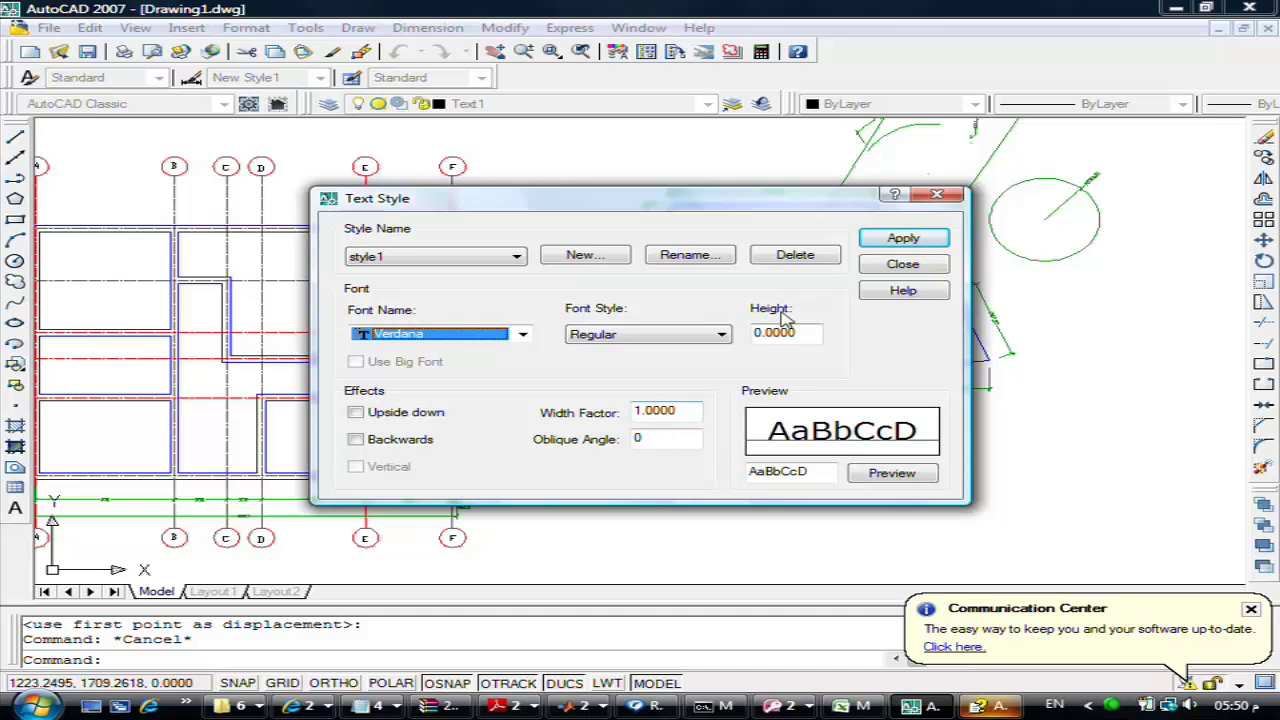
{"action": "left_click", "coordinate": [892, 245]}
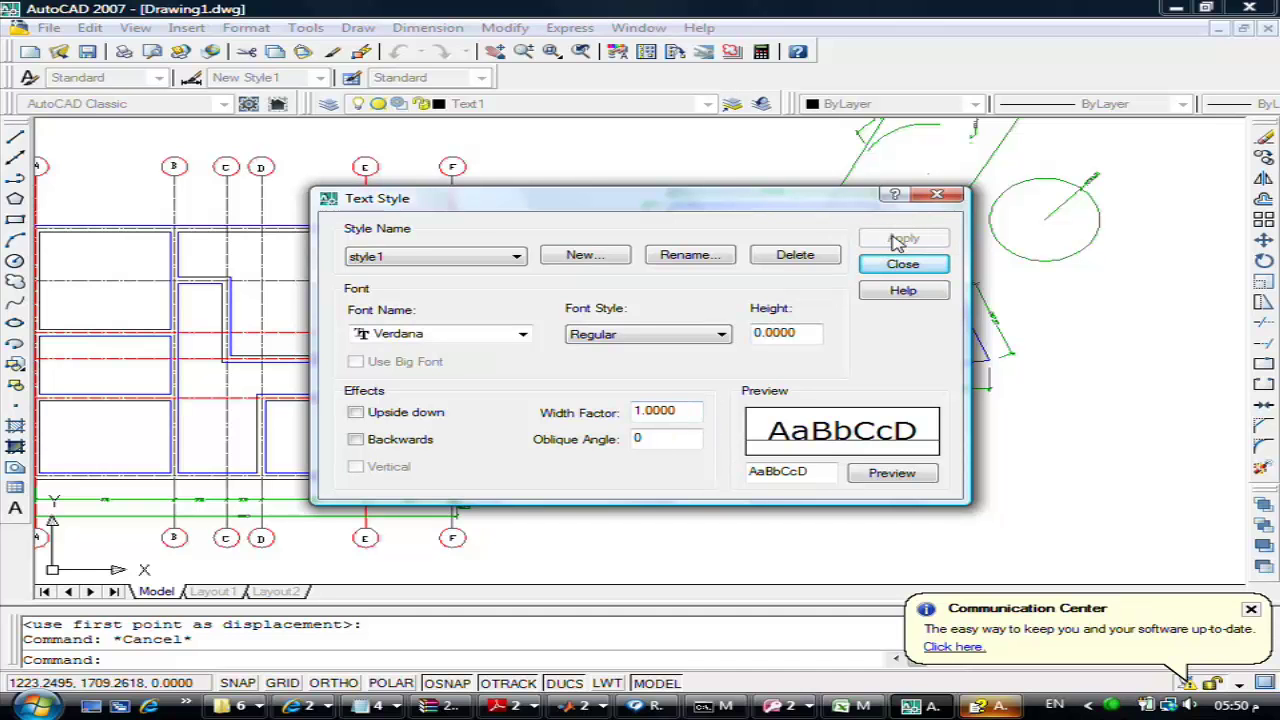
{"action": "left_click", "coordinate": [884, 265]}
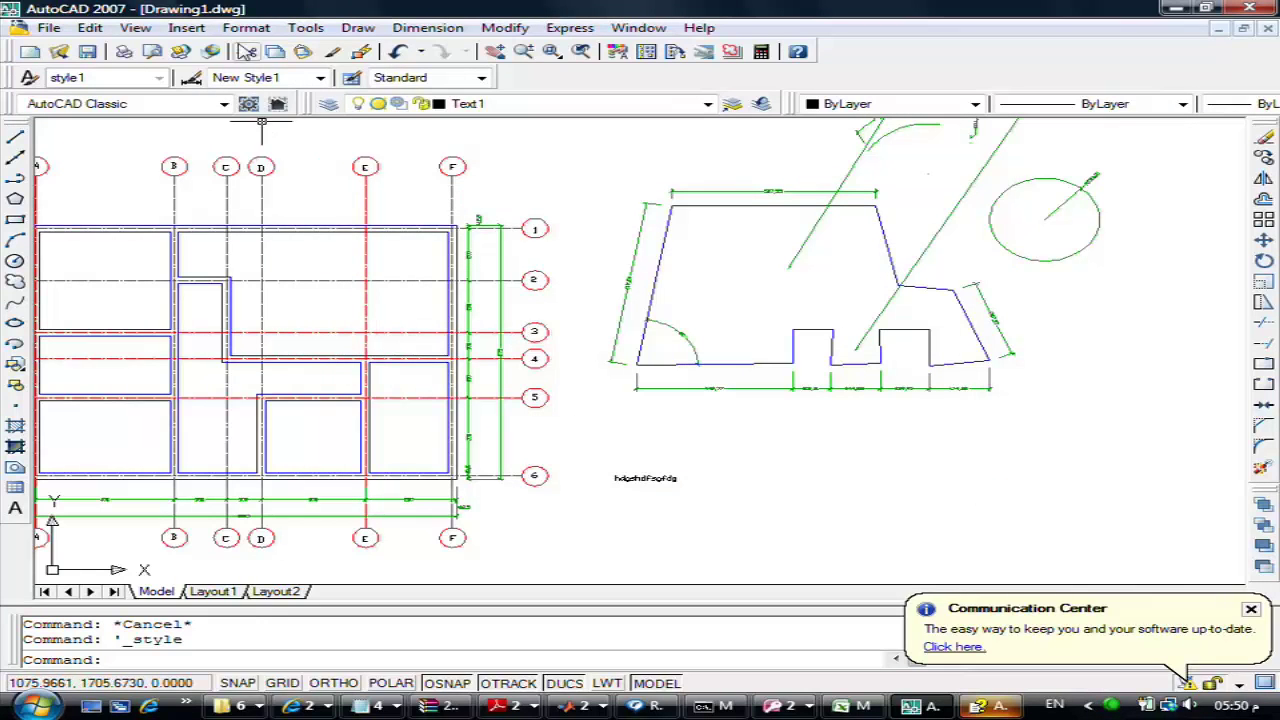
Place single-line text 'ABVSS' at height 30, rotation 0, below the irregular shape
{"action": "left_click", "coordinate": [256, 30]}
{"action": "left_click", "coordinate": [250, 28]}
{"action": "left_click", "coordinate": [358, 27]}
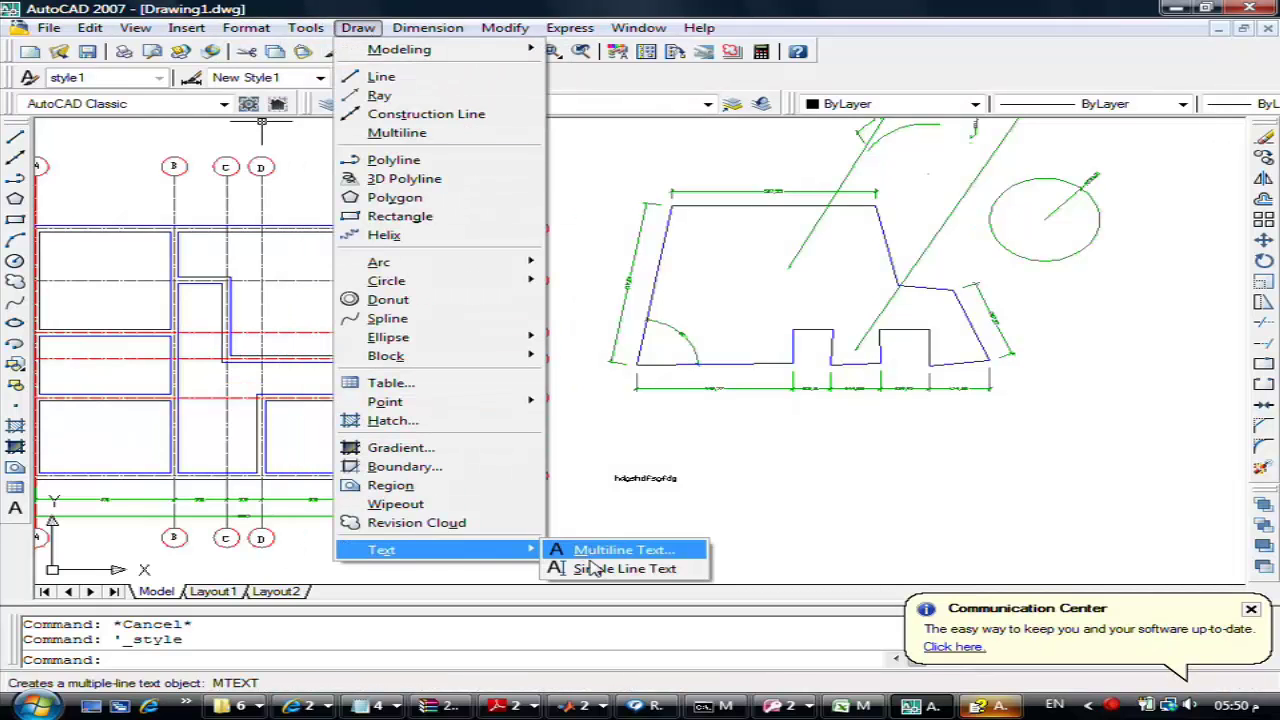
{"action": "mouse_move", "coordinate": [382, 550]}
{"action": "left_click", "coordinate": [590, 568]}
{"action": "left_click", "coordinate": [770, 490]}
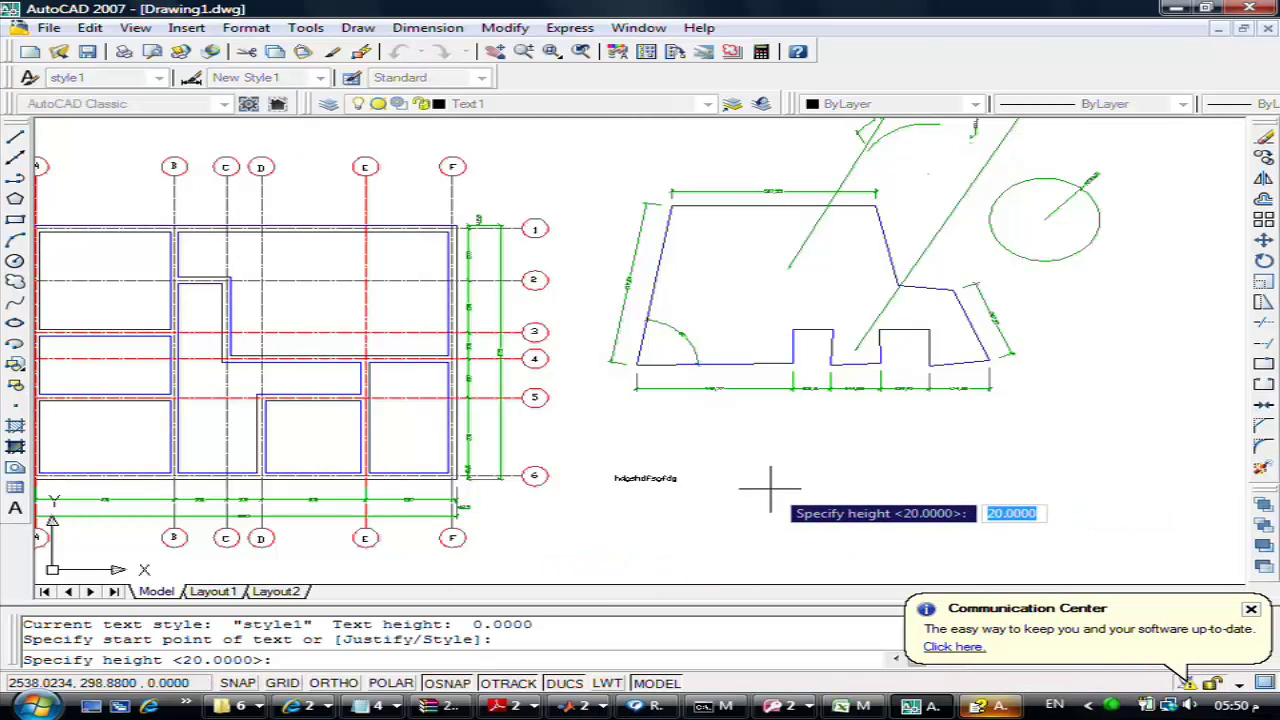
{"action": "type", "text": "30"}
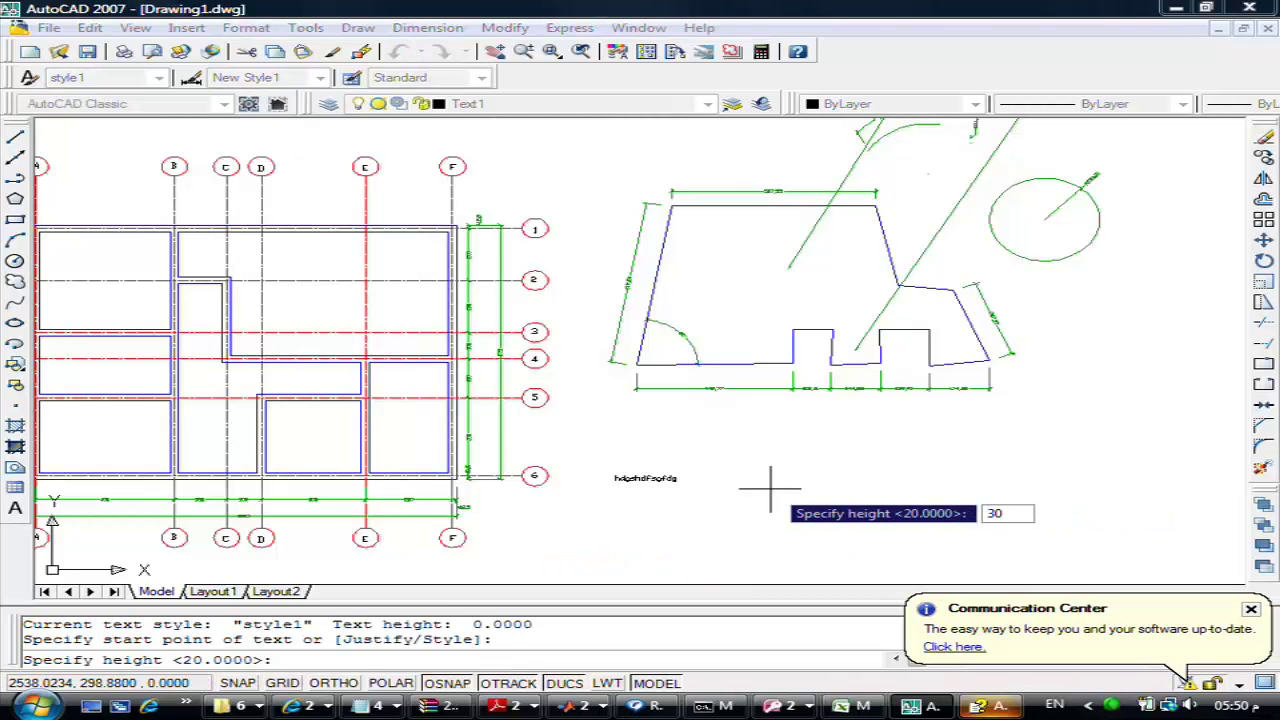
{"action": "key", "text": "Return"}
{"action": "key", "text": "Return"}
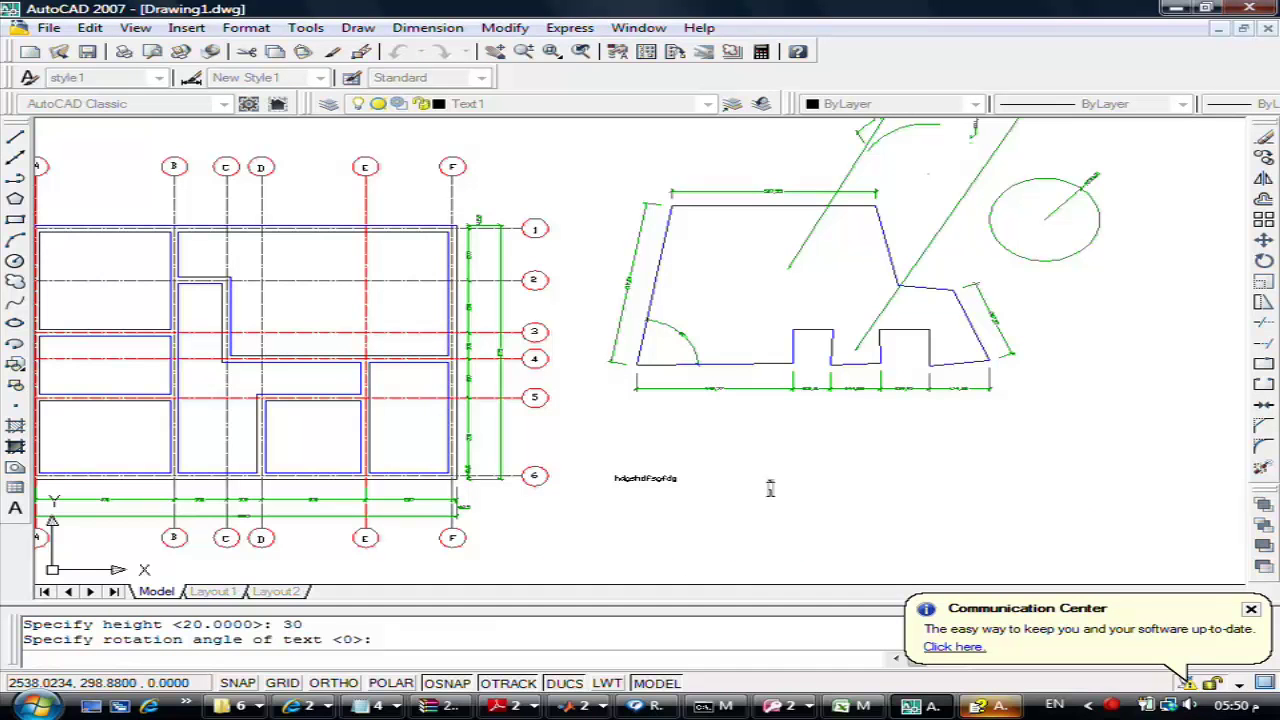
{"action": "type", "text": "ARVSS"}
{"action": "key", "text": "Return"}
{"action": "key", "text": "Return"}
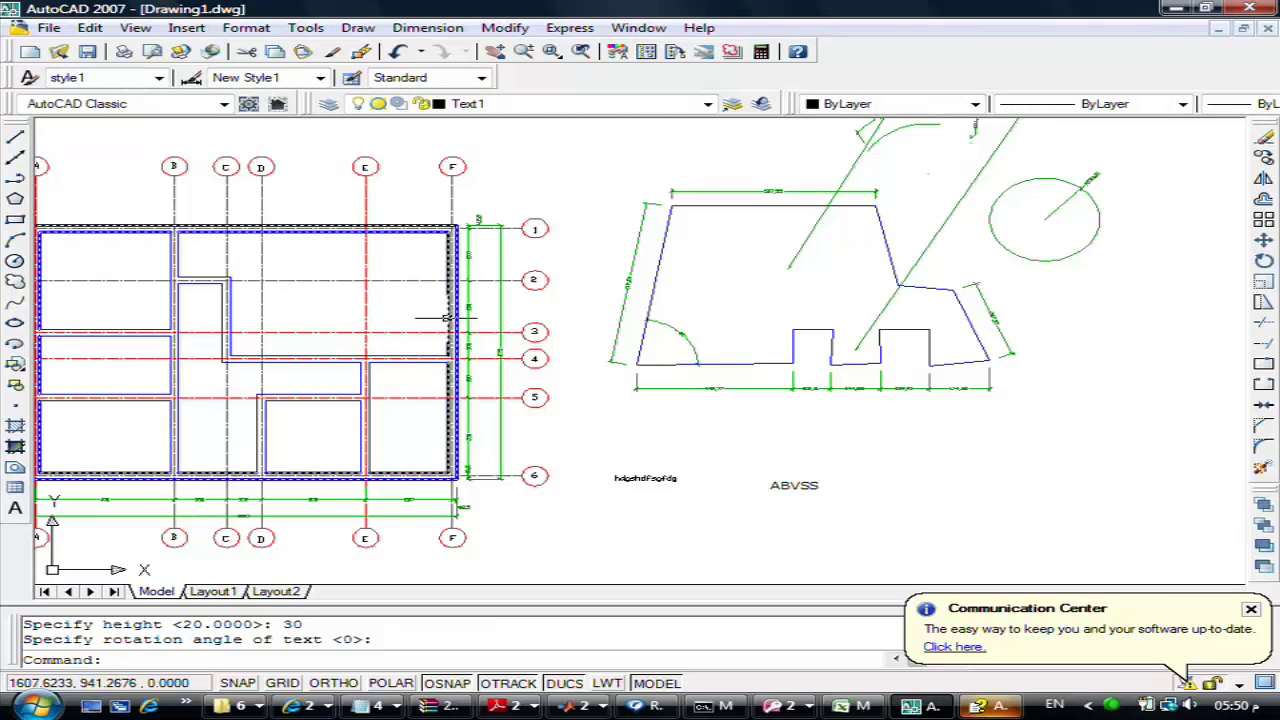
{"action": "left_click", "coordinate": [246, 28]}
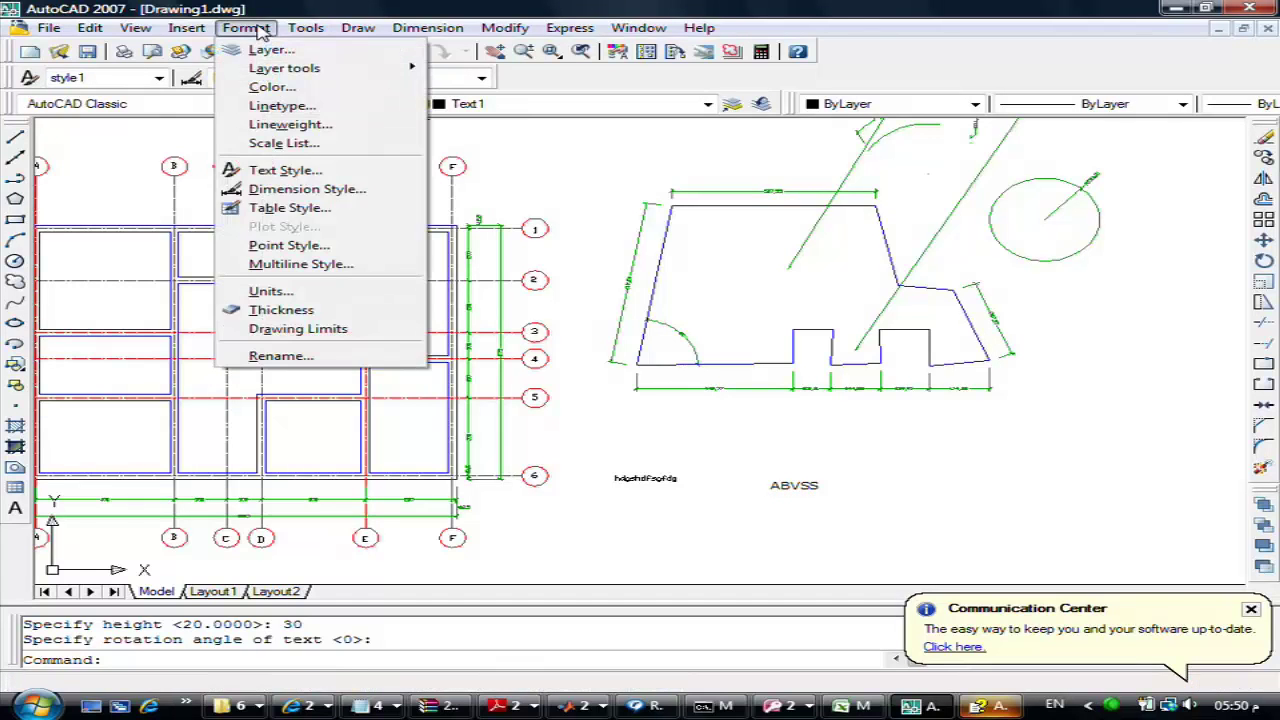
Set style1's font style to Bold and apply it, then zoom to check the ABVSS label
{"action": "left_click", "coordinate": [268, 176]}
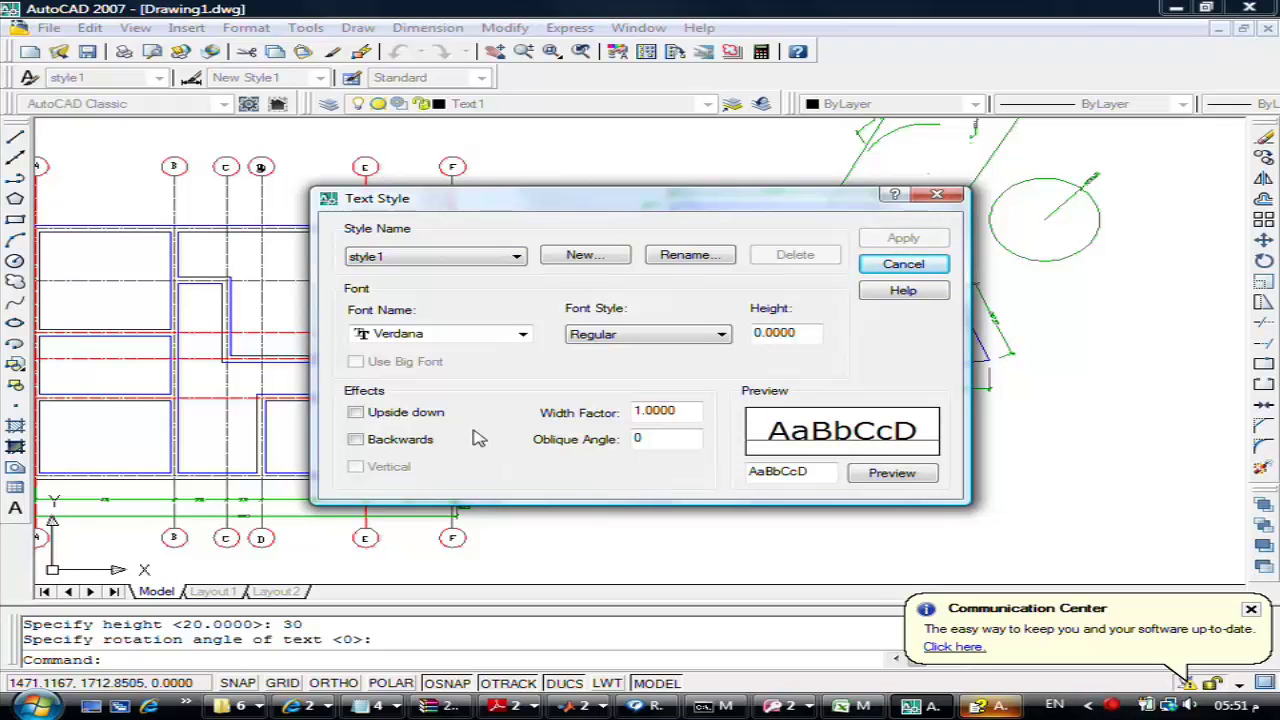
{"action": "left_click", "coordinate": [613, 337]}
{"action": "left_click", "coordinate": [612, 351]}
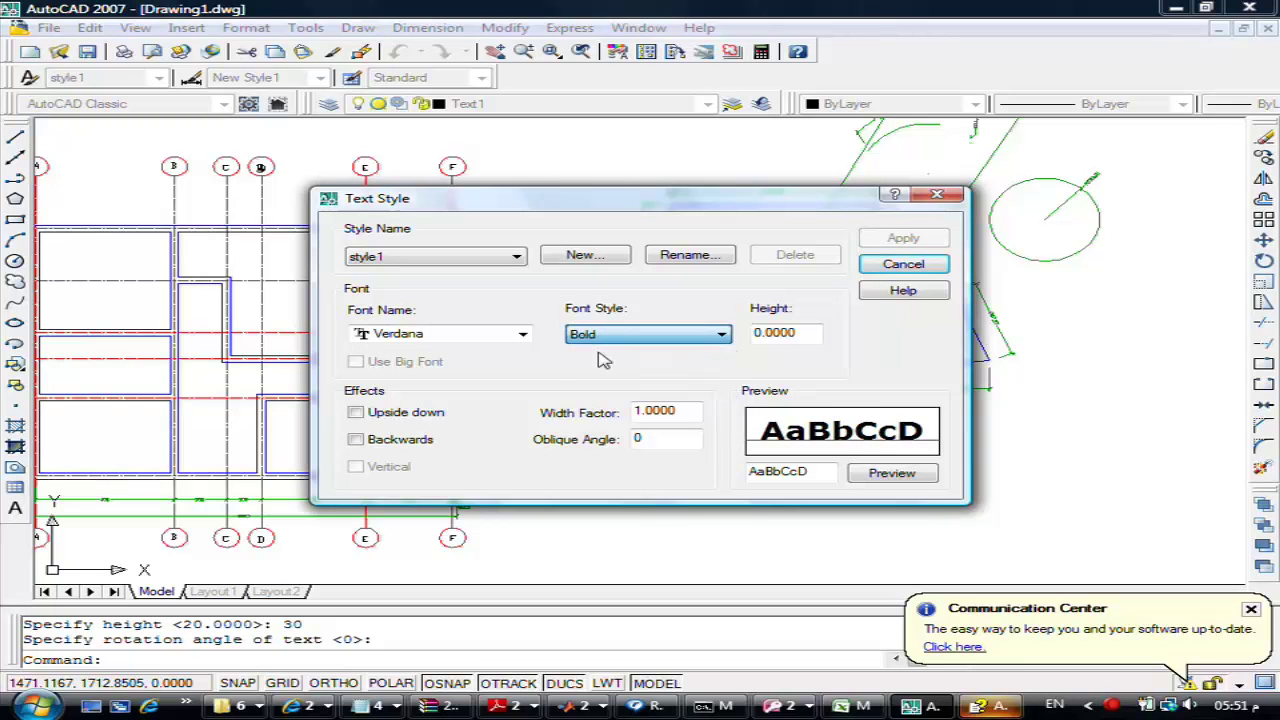
{"action": "left_click", "coordinate": [882, 240]}
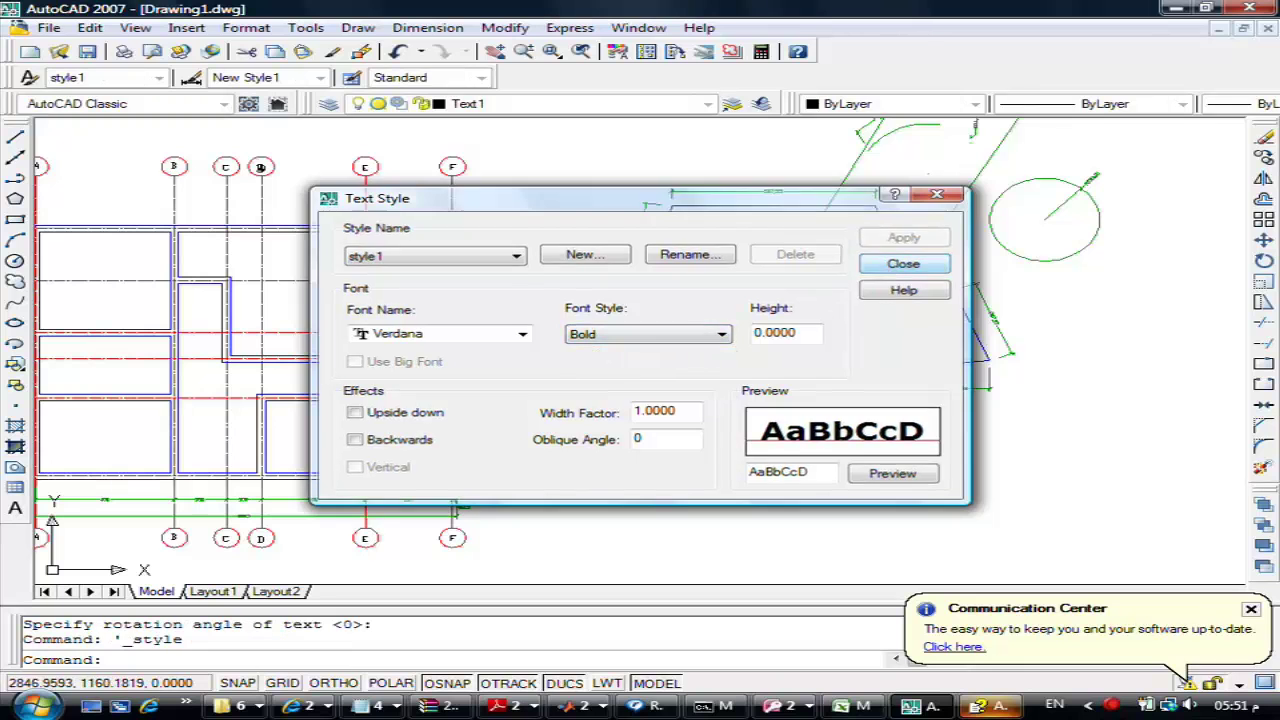
{"action": "left_click", "coordinate": [888, 264]}
{"action": "scroll", "coordinate": [800, 490], "scroll_direction": "up", "scroll_amount": 3}
{"action": "scroll", "coordinate": [777, 506], "scroll_direction": "up", "scroll_amount": 1}
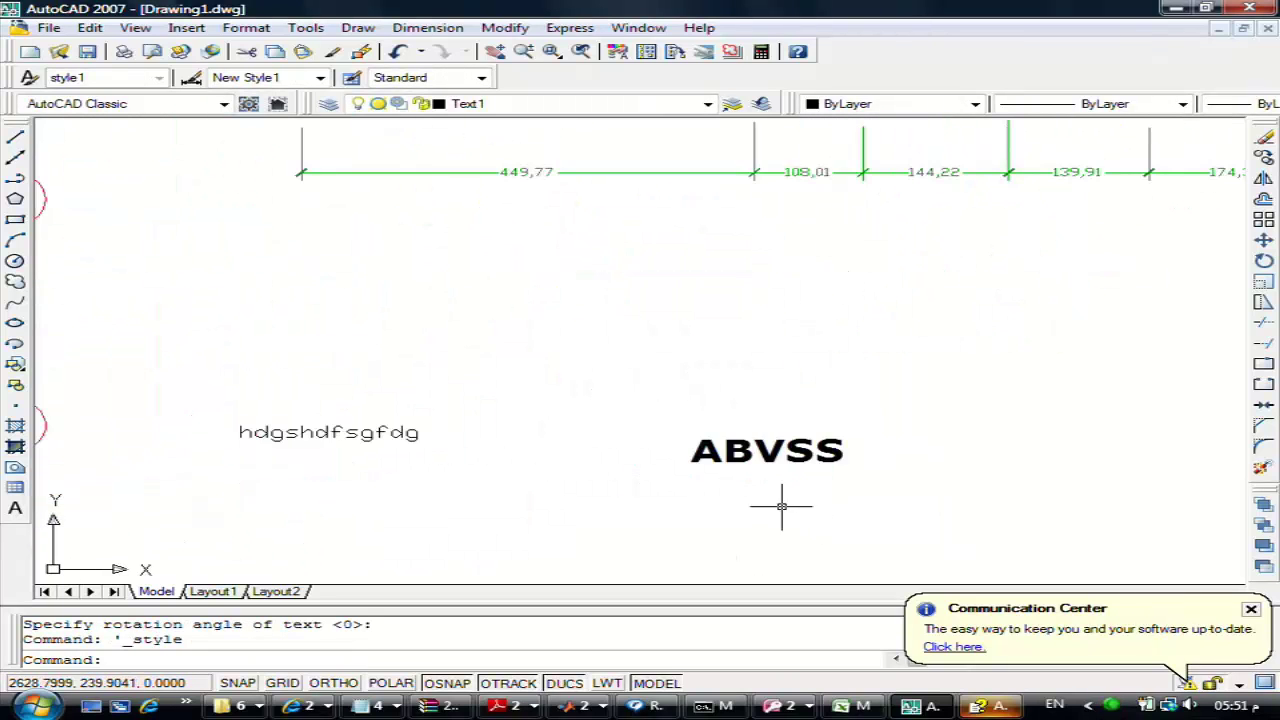
{"action": "scroll", "coordinate": [717, 493], "scroll_direction": "down", "scroll_amount": 3}
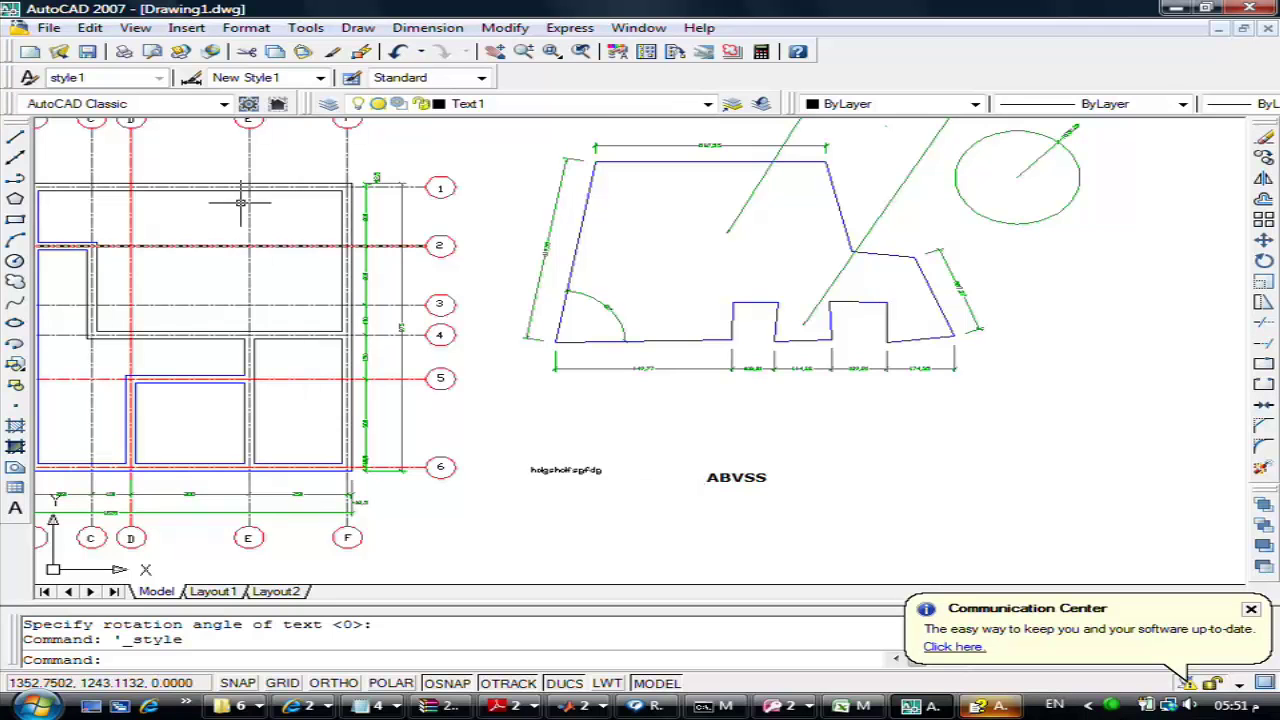
Create a new text style named ArabicStyle in the Text Style dialog
{"action": "left_click", "coordinate": [246, 27]}
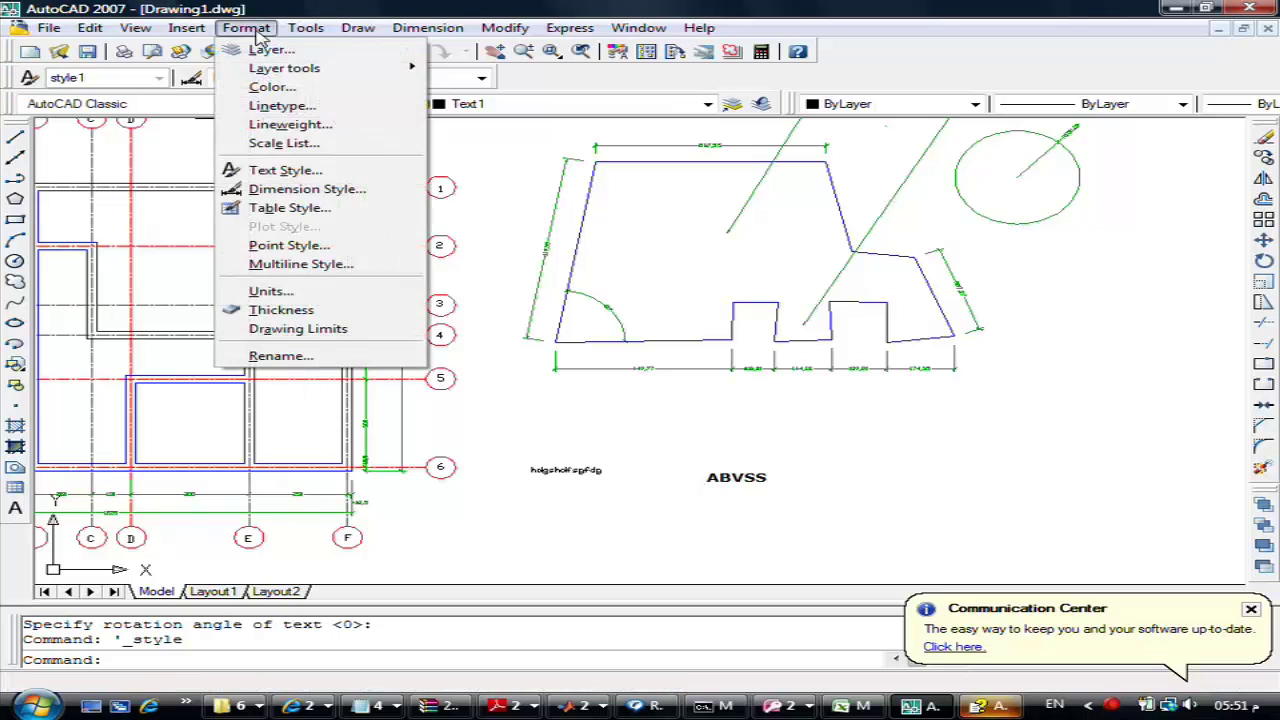
{"action": "left_click", "coordinate": [283, 172]}
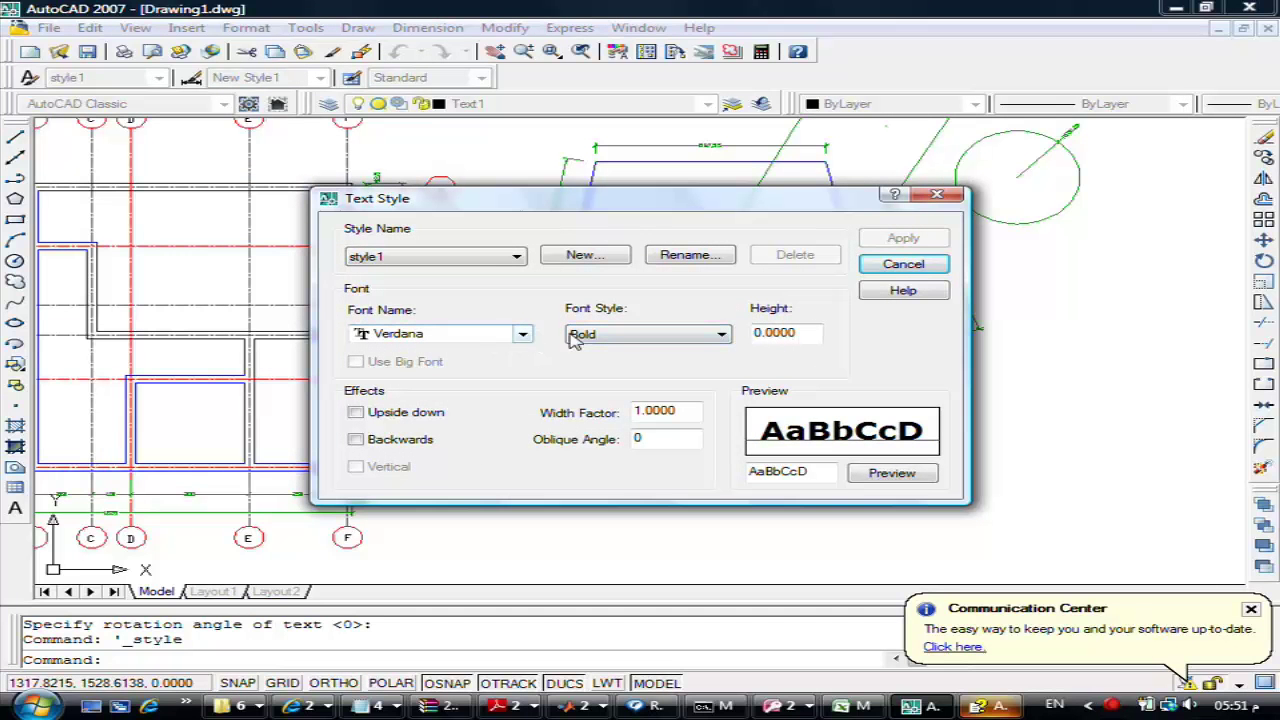
{"action": "left_click", "coordinate": [492, 257]}
{"action": "left_click", "coordinate": [492, 257]}
{"action": "left_click", "coordinate": [567, 257]}
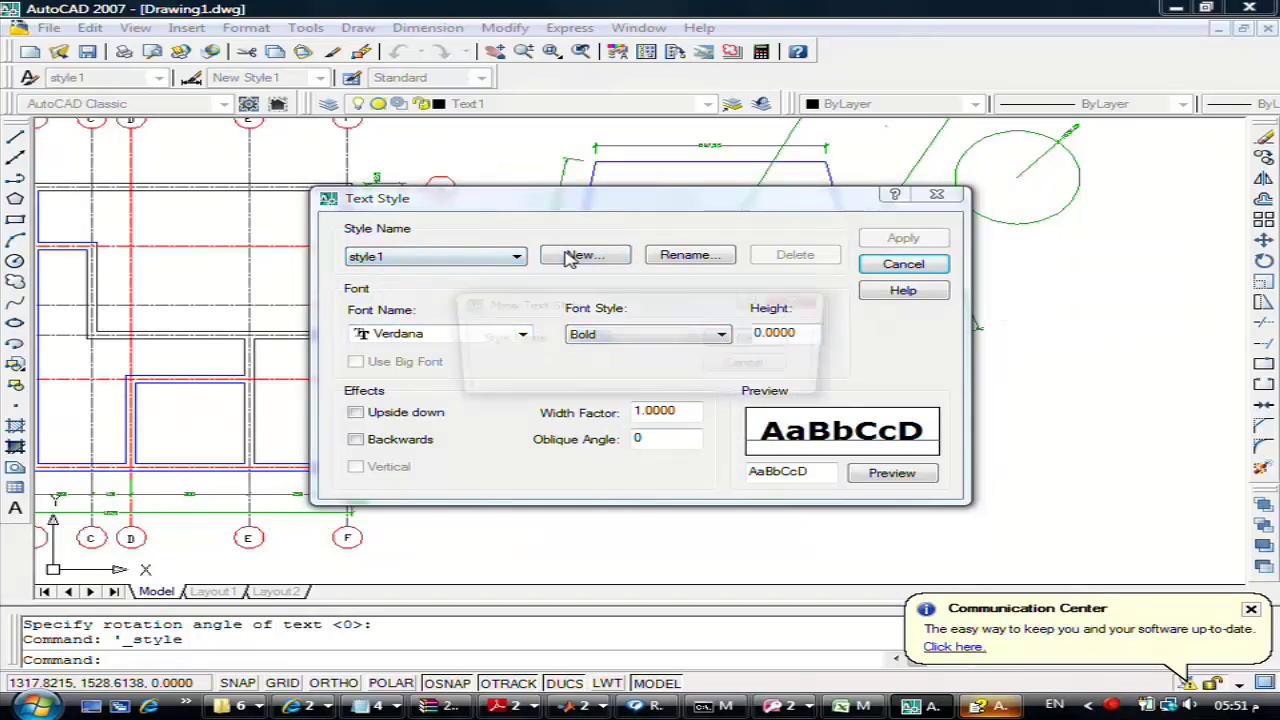
{"action": "type", "text": "Arab"}
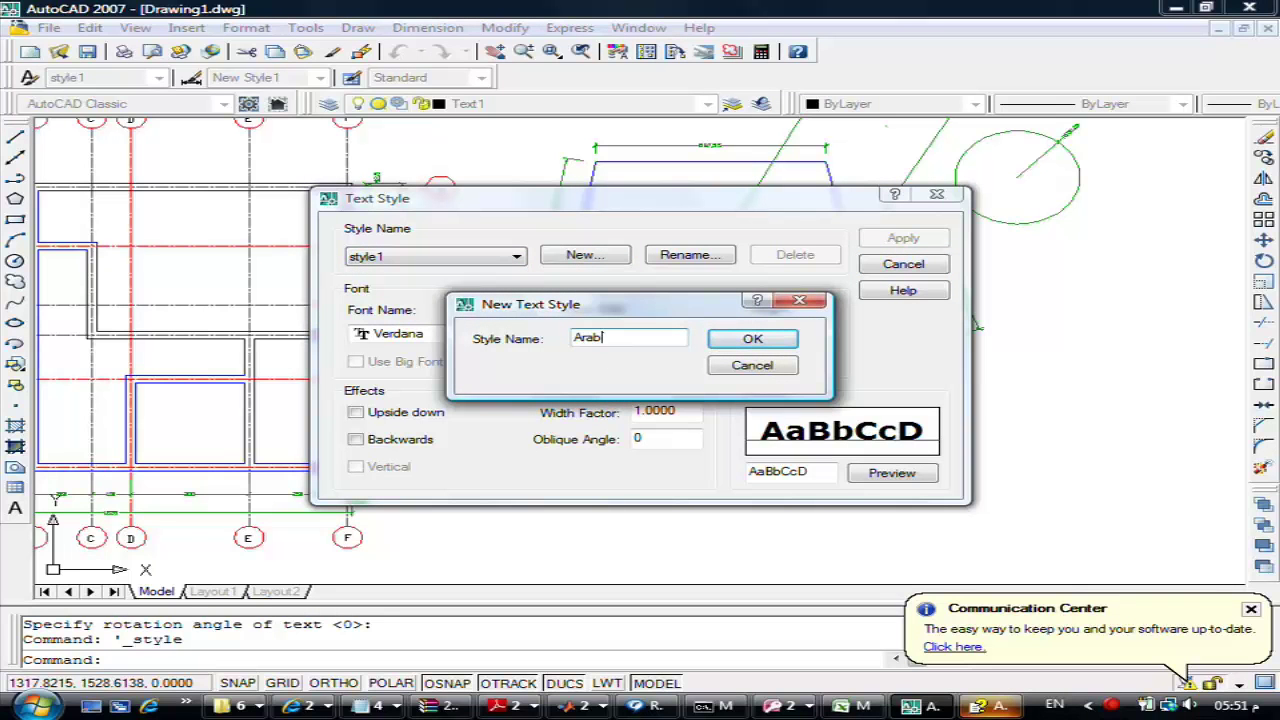
{"action": "type", "text": "icStyle"}
{"action": "left_click", "coordinate": [750, 338]}
Browse the Font Name list to look for an Arabic font for ArabicStyle
{"action": "left_click", "coordinate": [522, 334]}
{"action": "scroll", "coordinate": [515, 370], "scroll_direction": "up", "scroll_amount": 10}
{"action": "scroll", "coordinate": [512, 368], "scroll_direction": "up", "scroll_amount": 5}
{"action": "scroll", "coordinate": [514, 385], "scroll_direction": "up", "scroll_amount": 1}
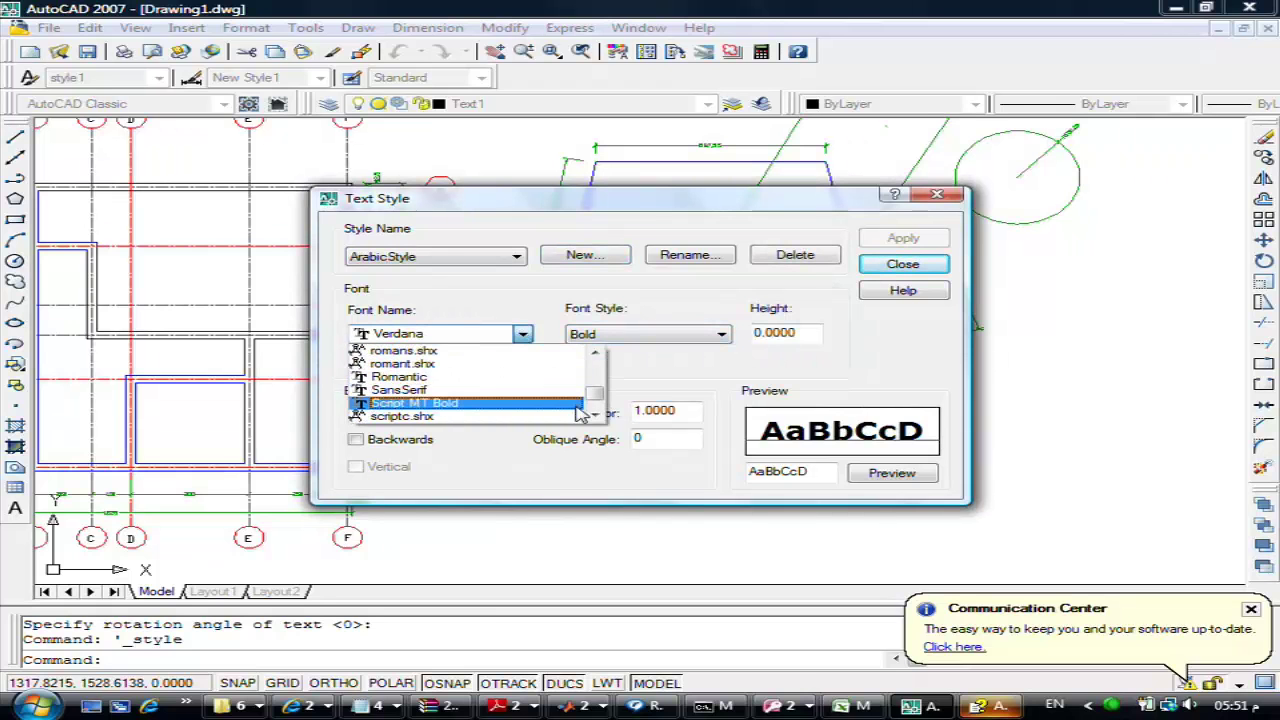
{"action": "left_click_drag", "start_coordinate": [597, 402], "coordinate": [597, 408]}
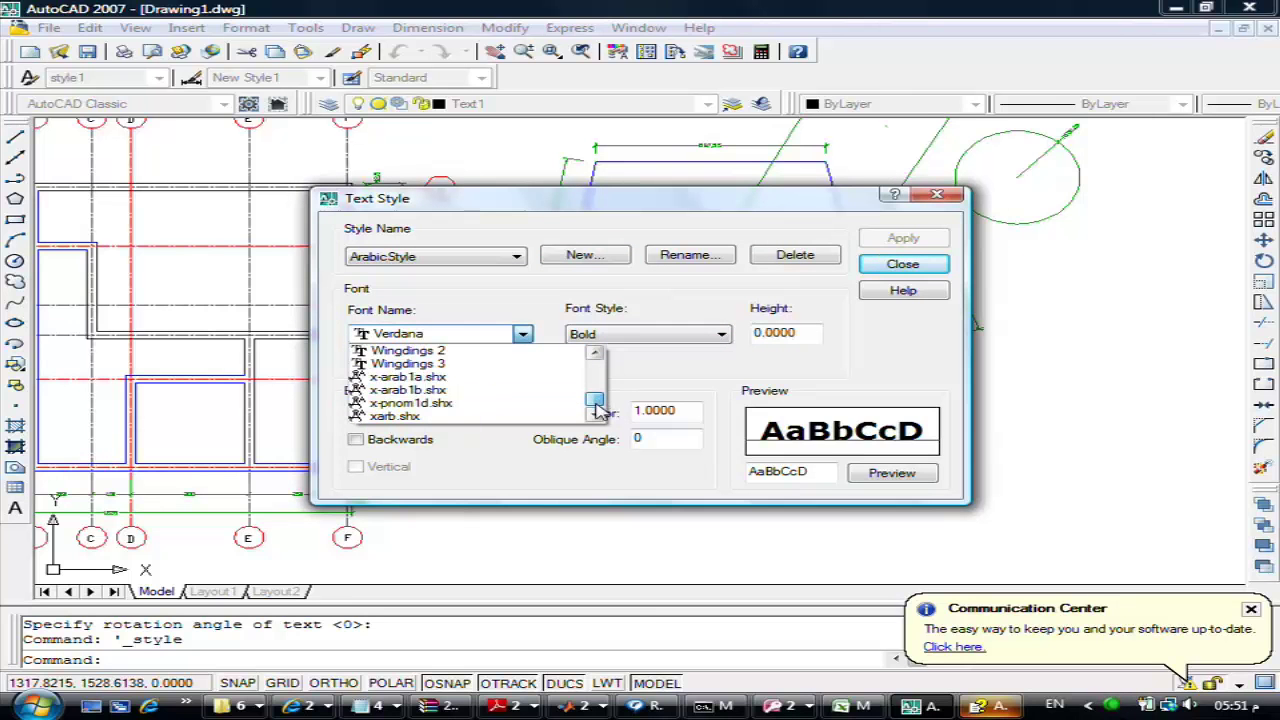
{"action": "left_click", "coordinate": [596, 414]}
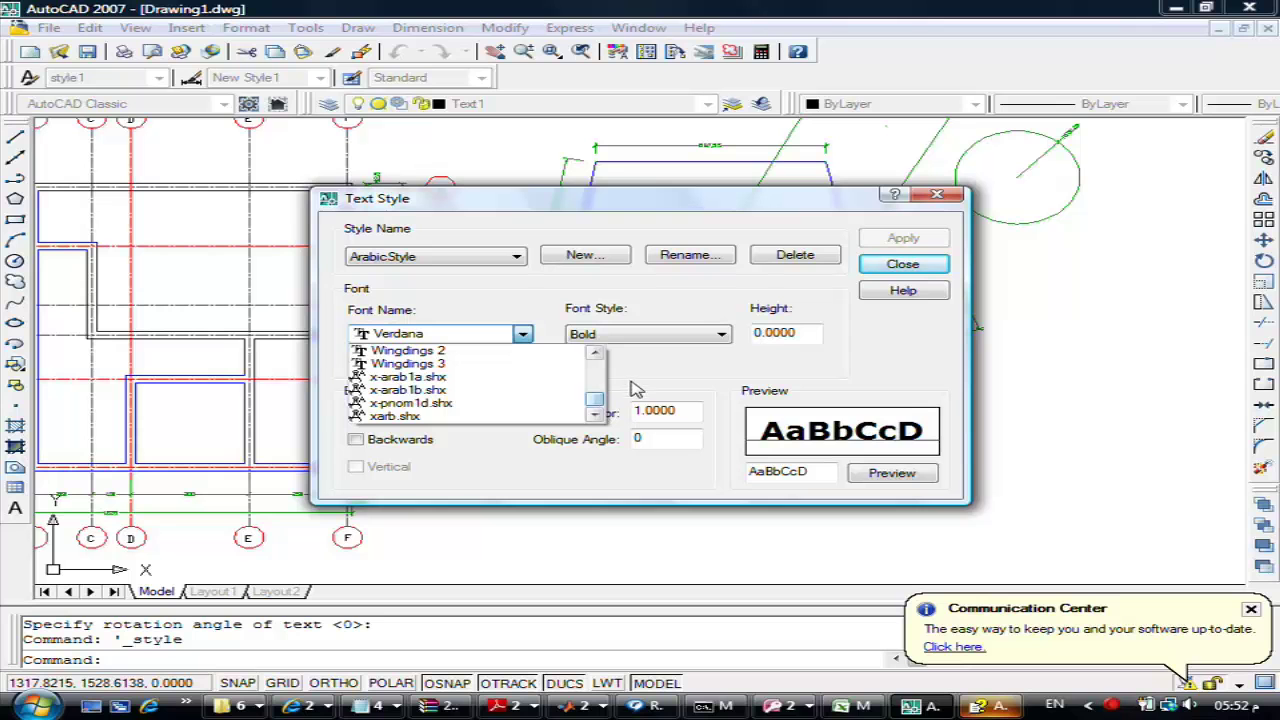
Scroll through the fonts and try arab-1.shx, then arab-2.shx, for ArabicStyle
{"action": "left_click_drag", "start_coordinate": [594, 402], "coordinate": [594, 362]}
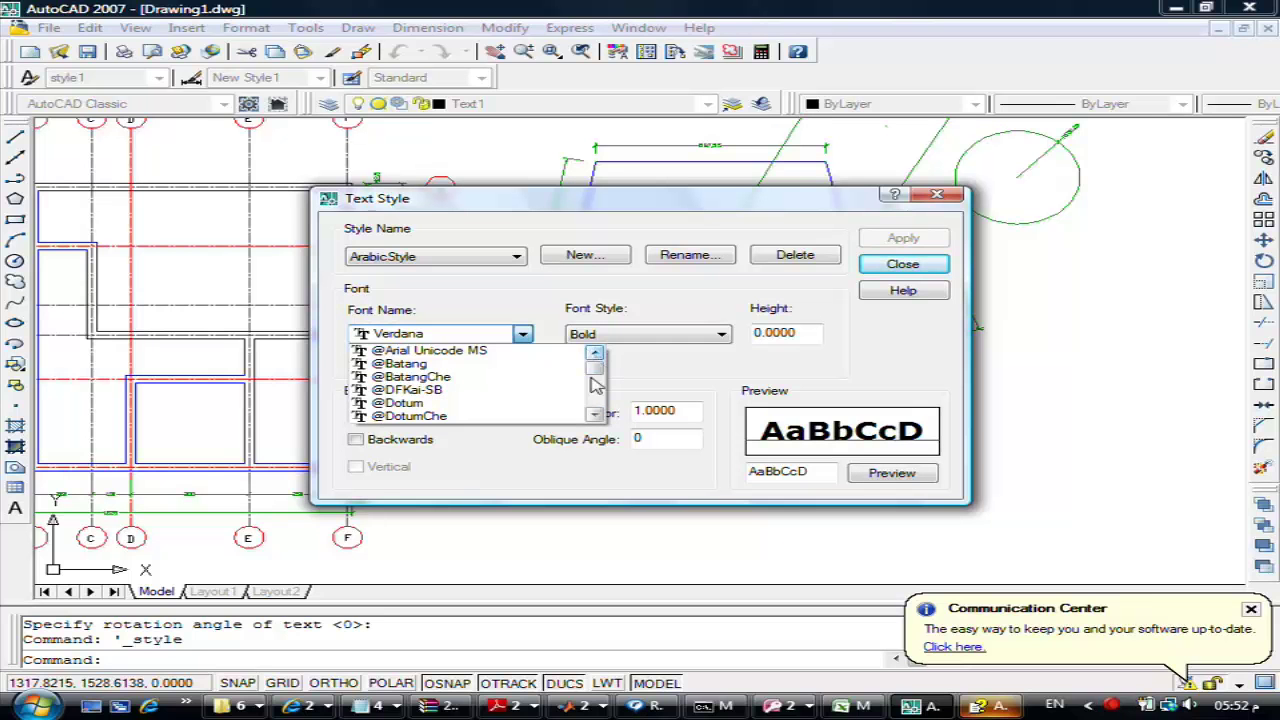
{"action": "scroll", "coordinate": [598, 398], "scroll_direction": "down", "scroll_amount": 3}
{"action": "scroll", "coordinate": [598, 398], "scroll_direction": "down", "scroll_amount": 2}
{"action": "scroll", "coordinate": [598, 398], "scroll_direction": "down", "scroll_amount": 1}
{"action": "scroll", "coordinate": [598, 398], "scroll_direction": "down", "scroll_amount": 3}
{"action": "scroll", "coordinate": [597, 399], "scroll_direction": "down", "scroll_amount": 2}
{"action": "scroll", "coordinate": [594, 402], "scroll_direction": "down", "scroll_amount": 2}
{"action": "scroll", "coordinate": [597, 406], "scroll_direction": "down", "scroll_amount": 2}
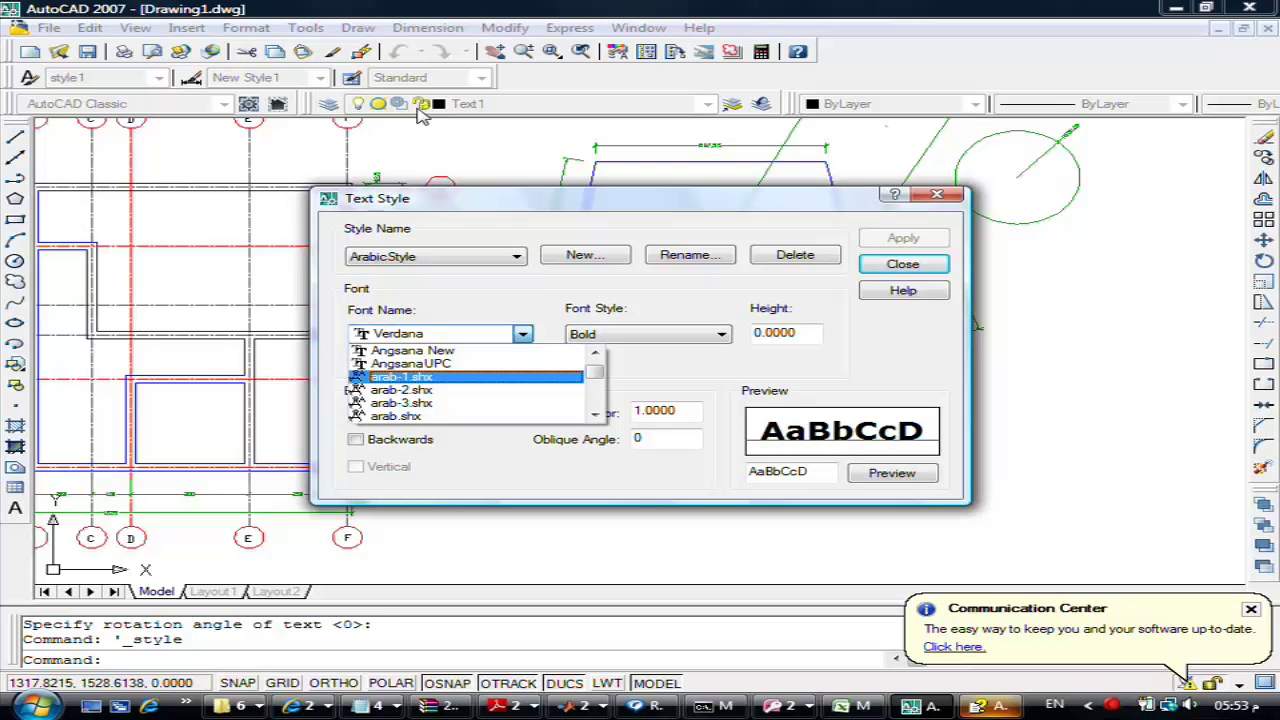
{"action": "left_click", "coordinate": [490, 377]}
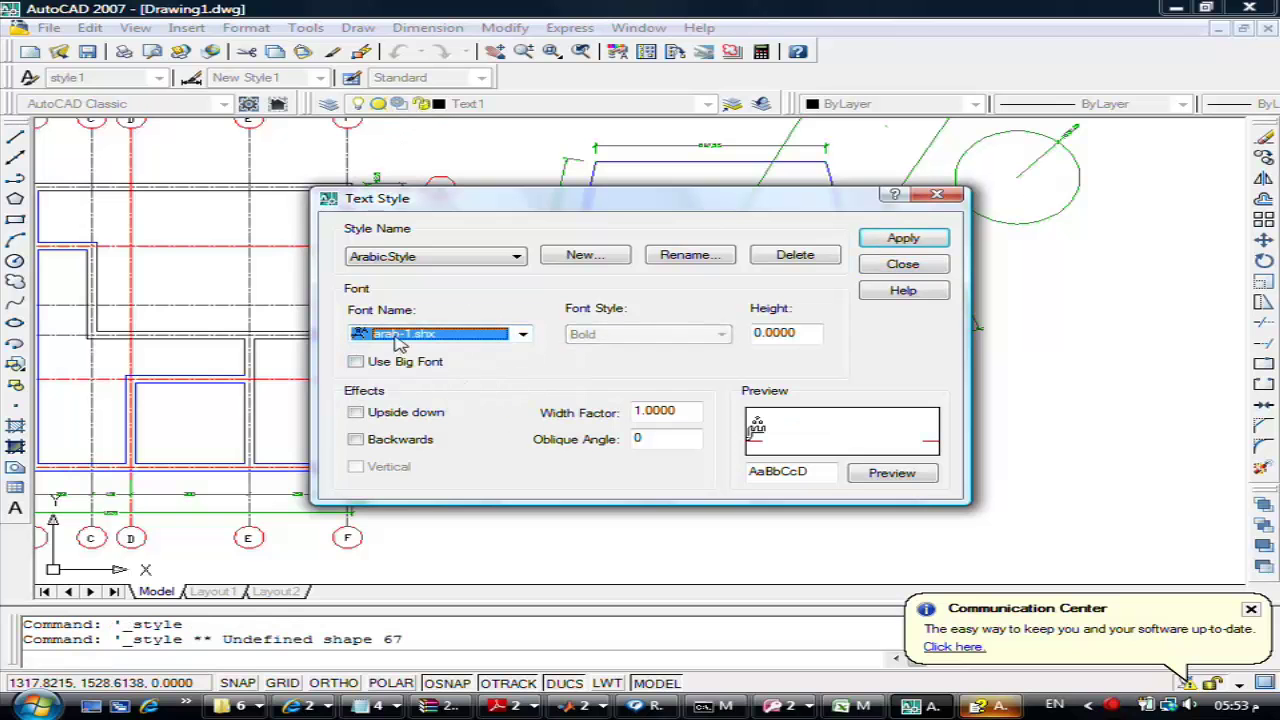
{"action": "left_click", "coordinate": [438, 338]}
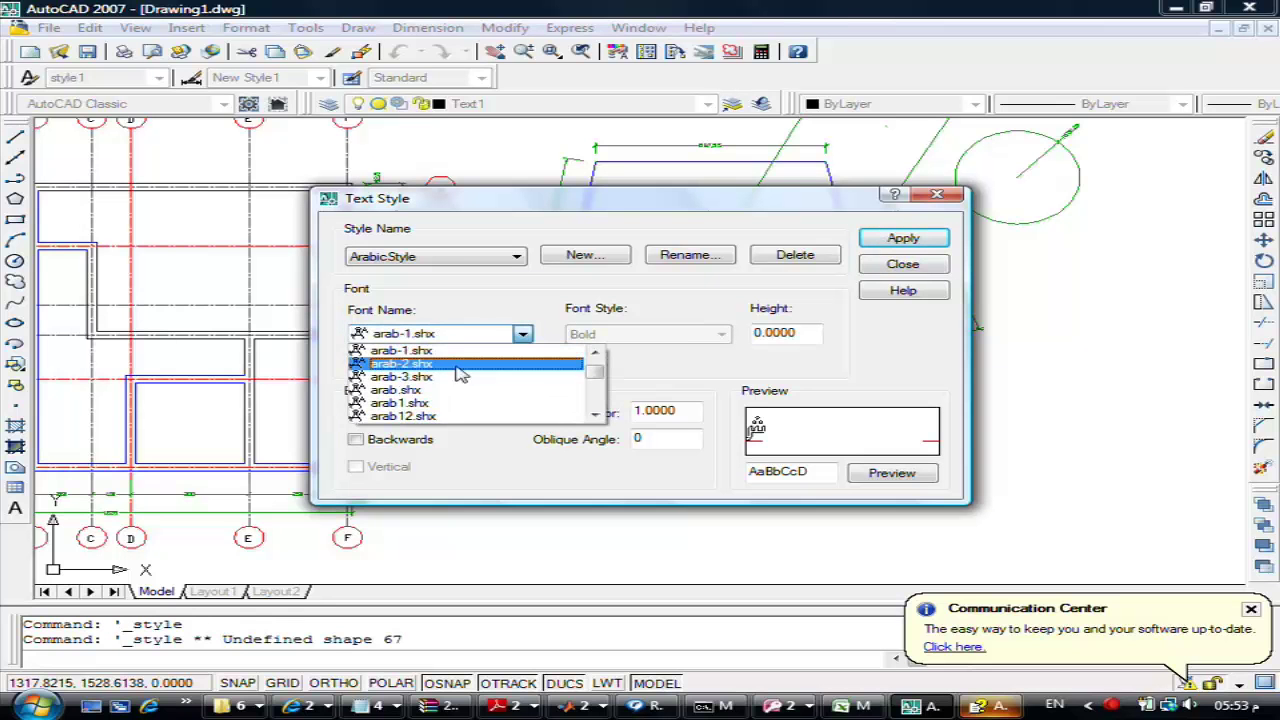
{"action": "left_click", "coordinate": [487, 370]}
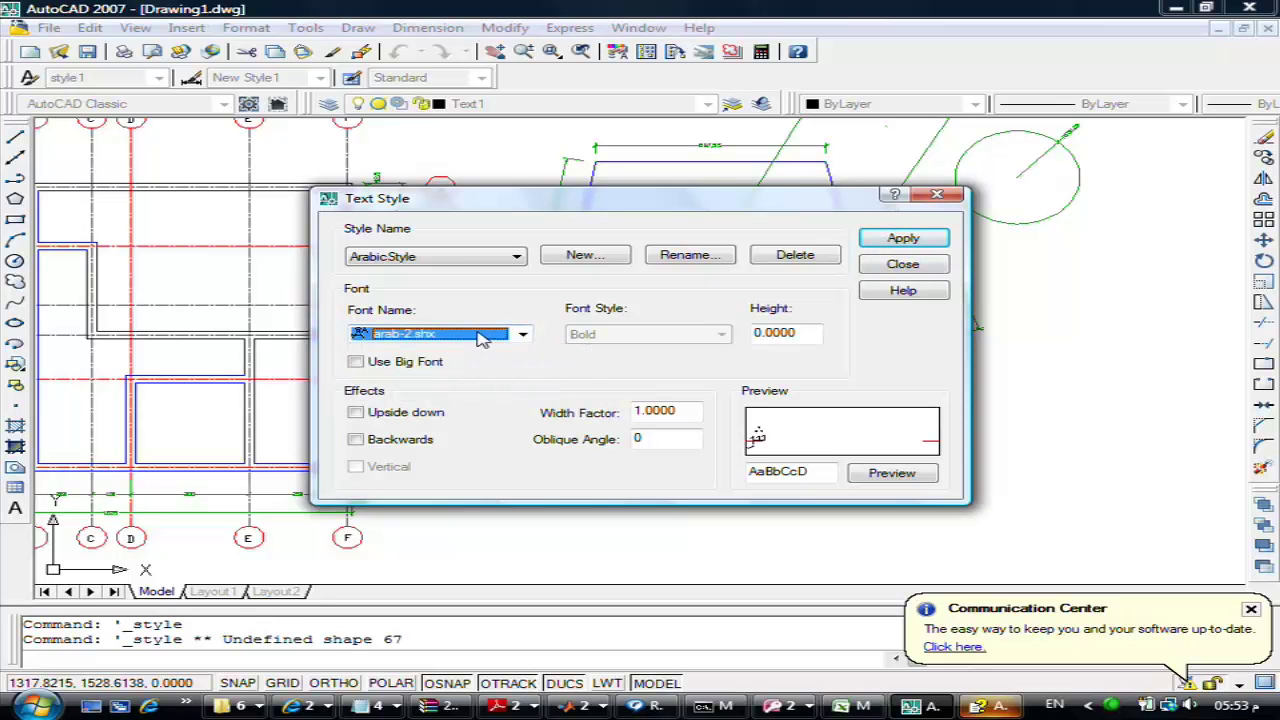
Select arab-1.shx as ArabicStyle's font and apply it
{"action": "left_click", "coordinate": [486, 334]}
{"action": "left_click", "coordinate": [595, 353]}
{"action": "left_click", "coordinate": [595, 353]}
{"action": "left_click", "coordinate": [519, 363]}
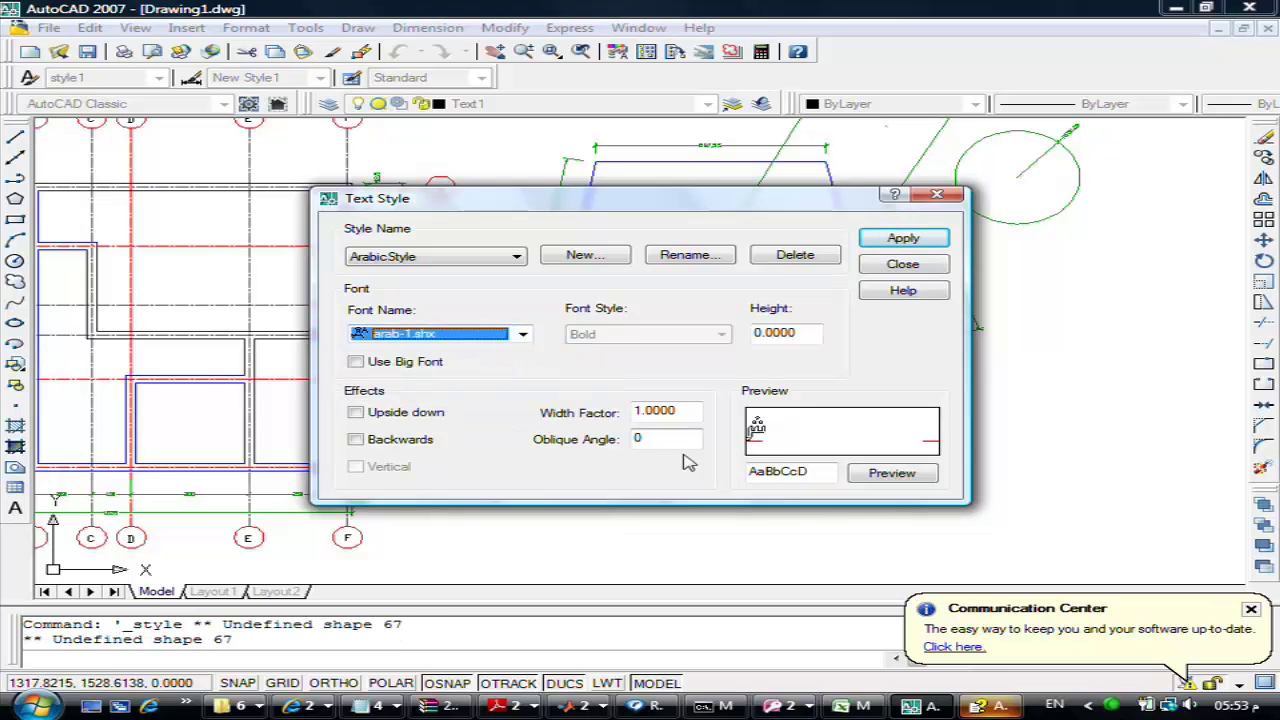
{"action": "left_click", "coordinate": [875, 236]}
Use DT to write the Arabic label 'غرفة نوم' below ABVSS at height 30, rotation 0
{"action": "left_click", "coordinate": [902, 264]}
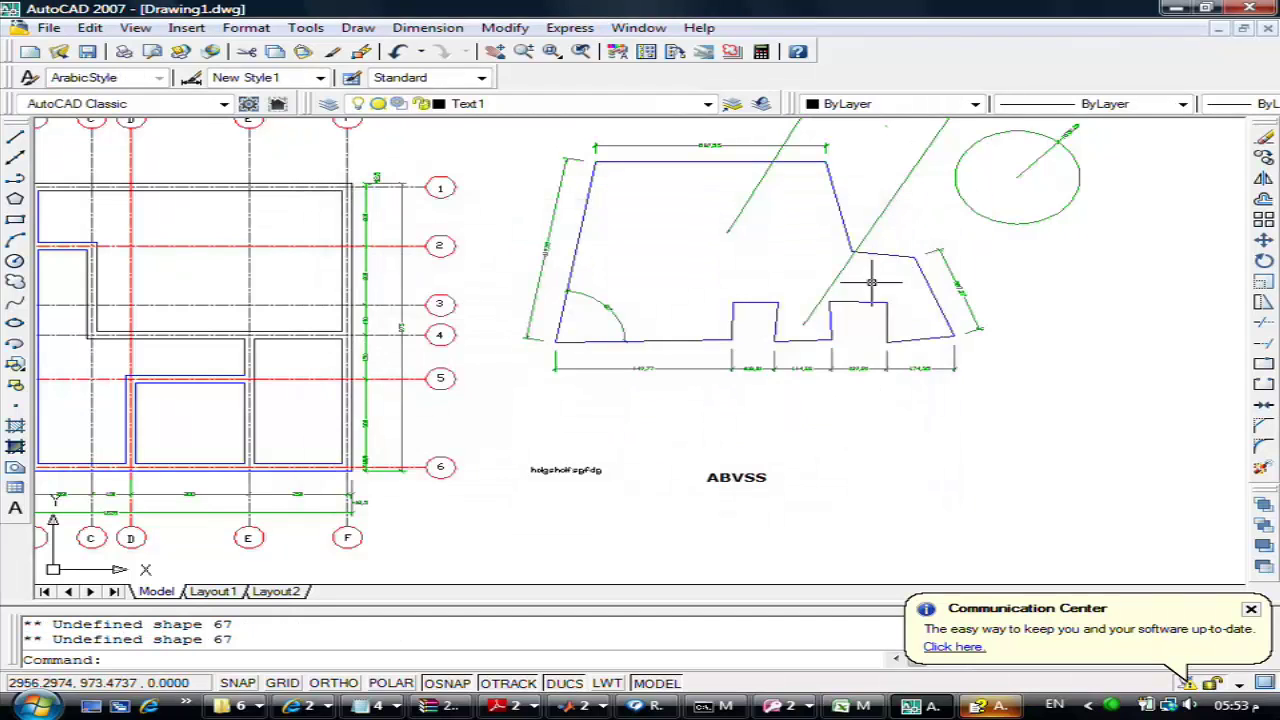
{"action": "type", "text": "dt"}
{"action": "key", "text": "Return"}
{"action": "left_click", "coordinate": [704, 548]}
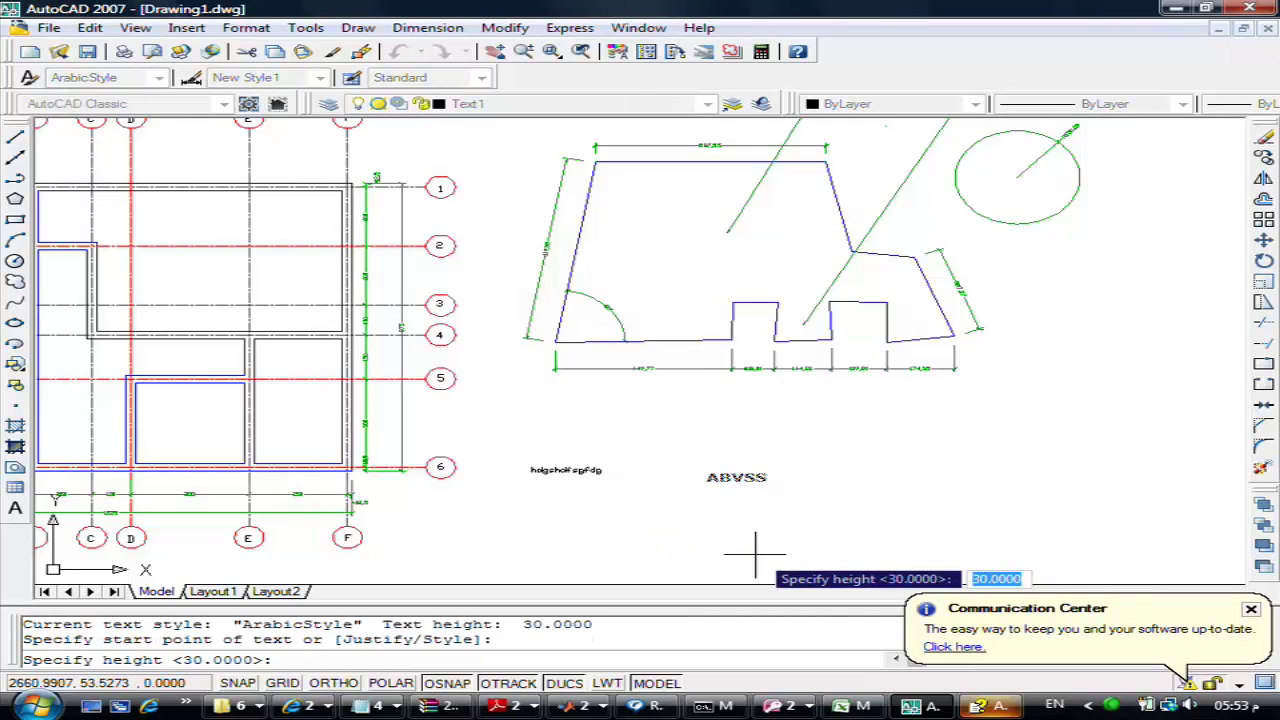
{"action": "key", "text": "Return"}
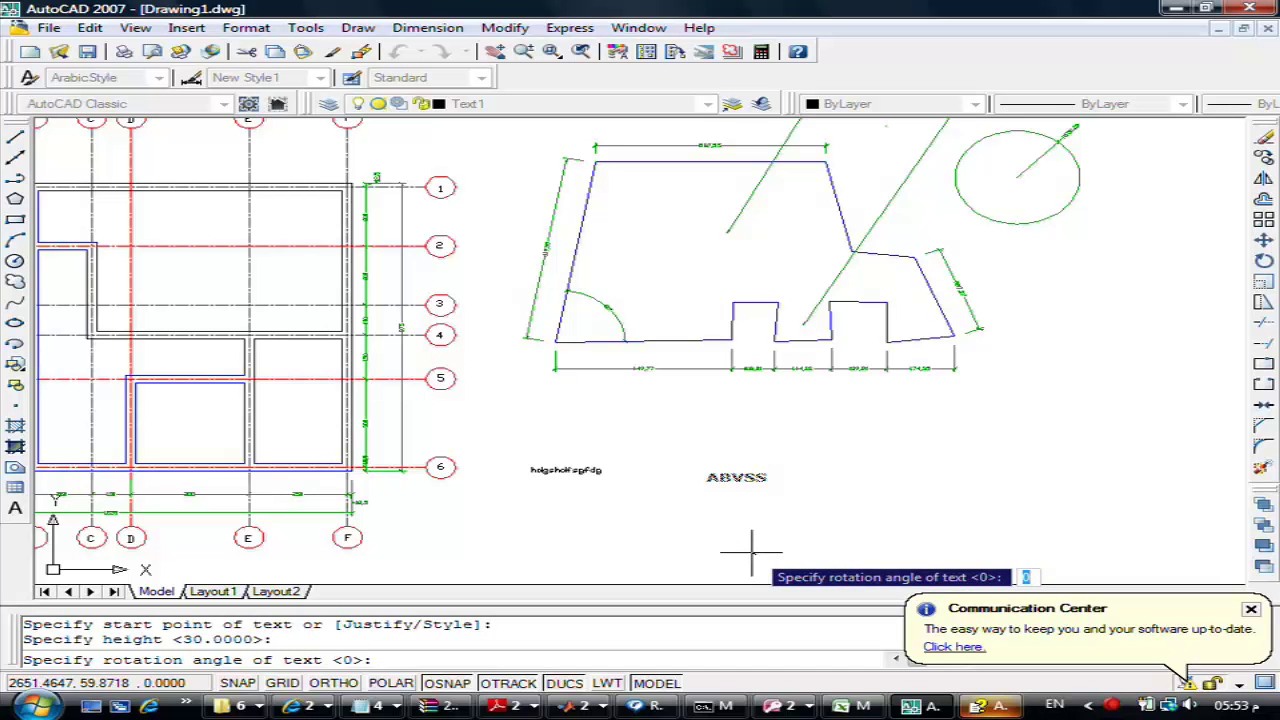
{"action": "key", "text": "Return"}
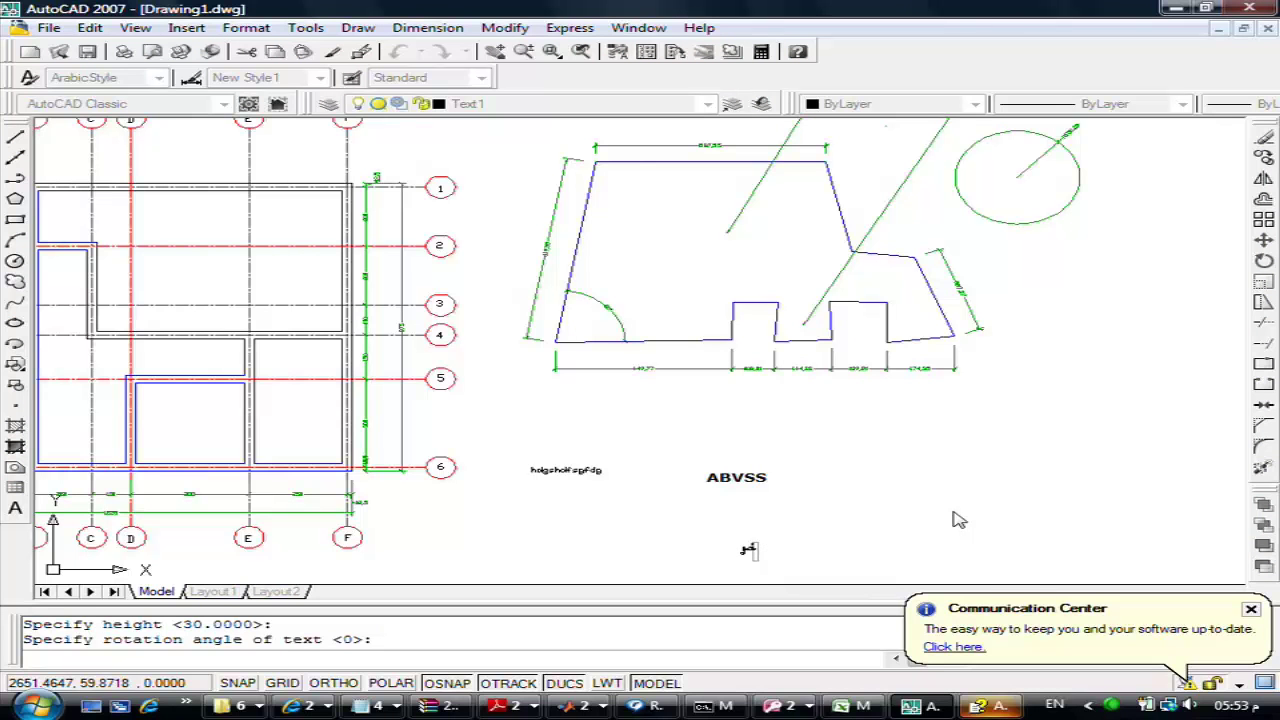
{"action": "type", "text": "ة"}
{"action": "type", "text": " تو"}
{"action": "key", "text": "Return"}
{"action": "key", "text": "Return"}
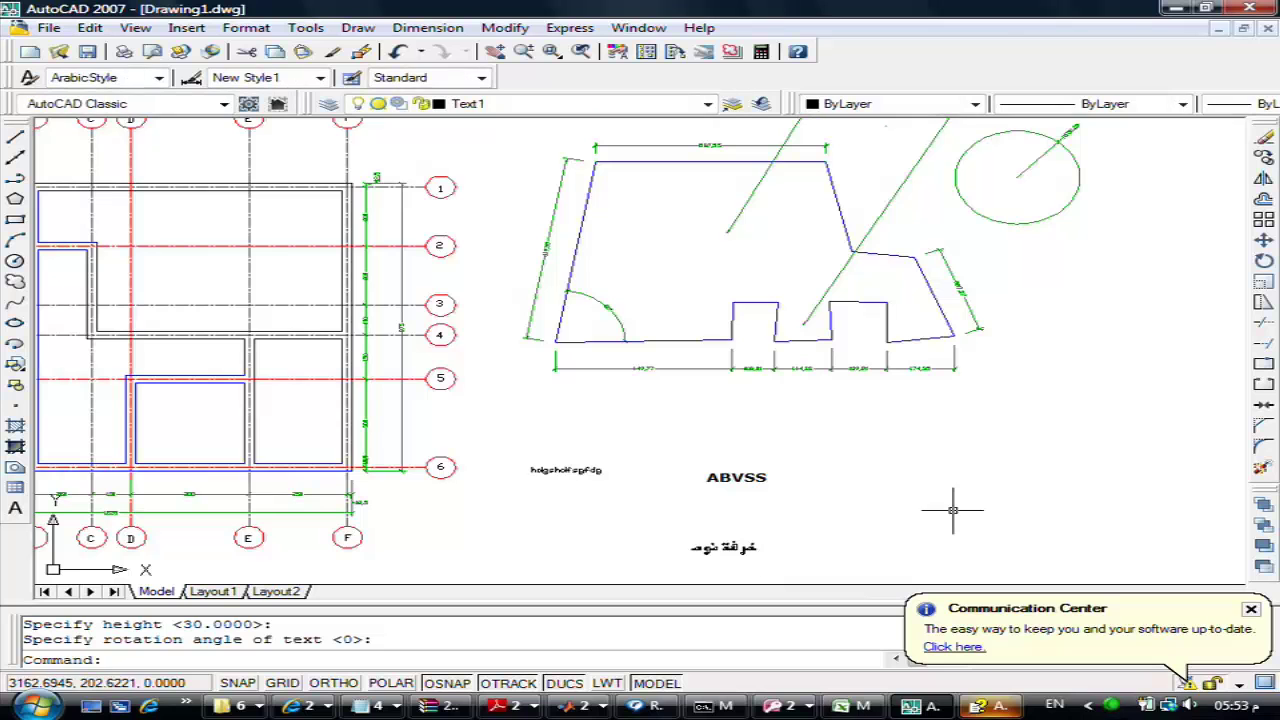
{"action": "scroll", "coordinate": [704, 546], "scroll_direction": "up", "scroll_amount": 5}
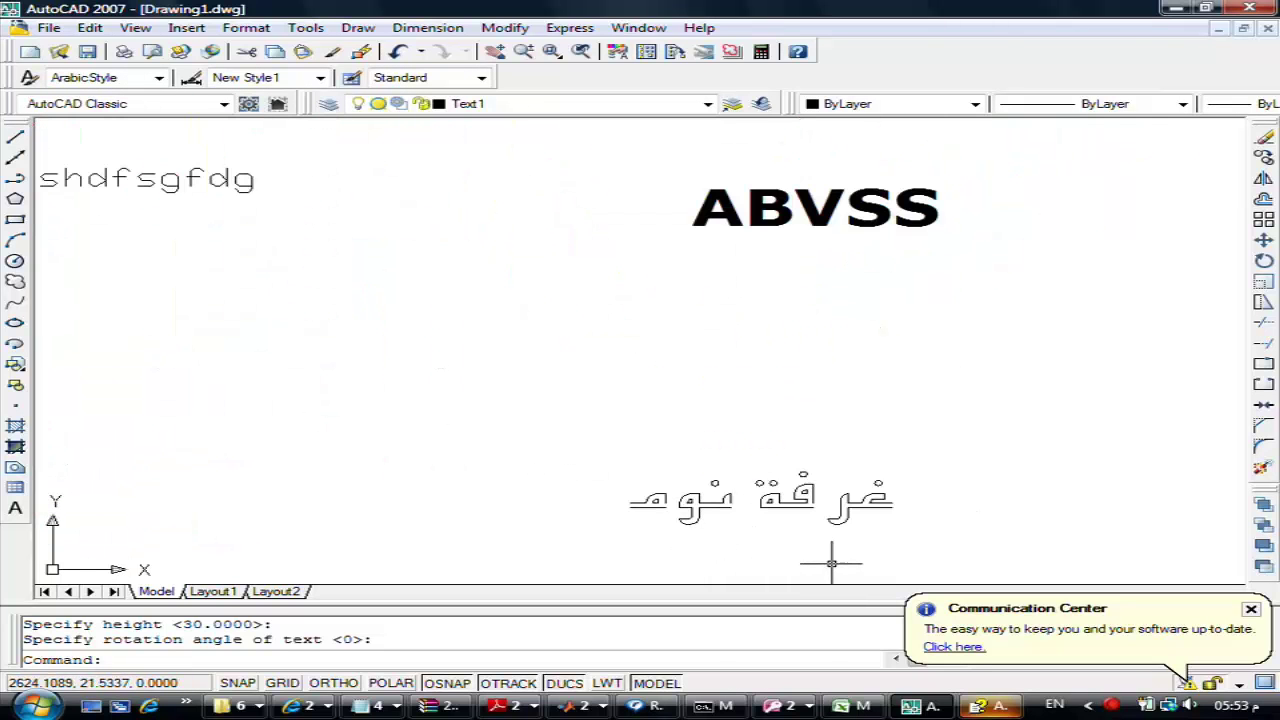
{"action": "scroll", "coordinate": [796, 561], "scroll_direction": "down", "scroll_amount": 2}
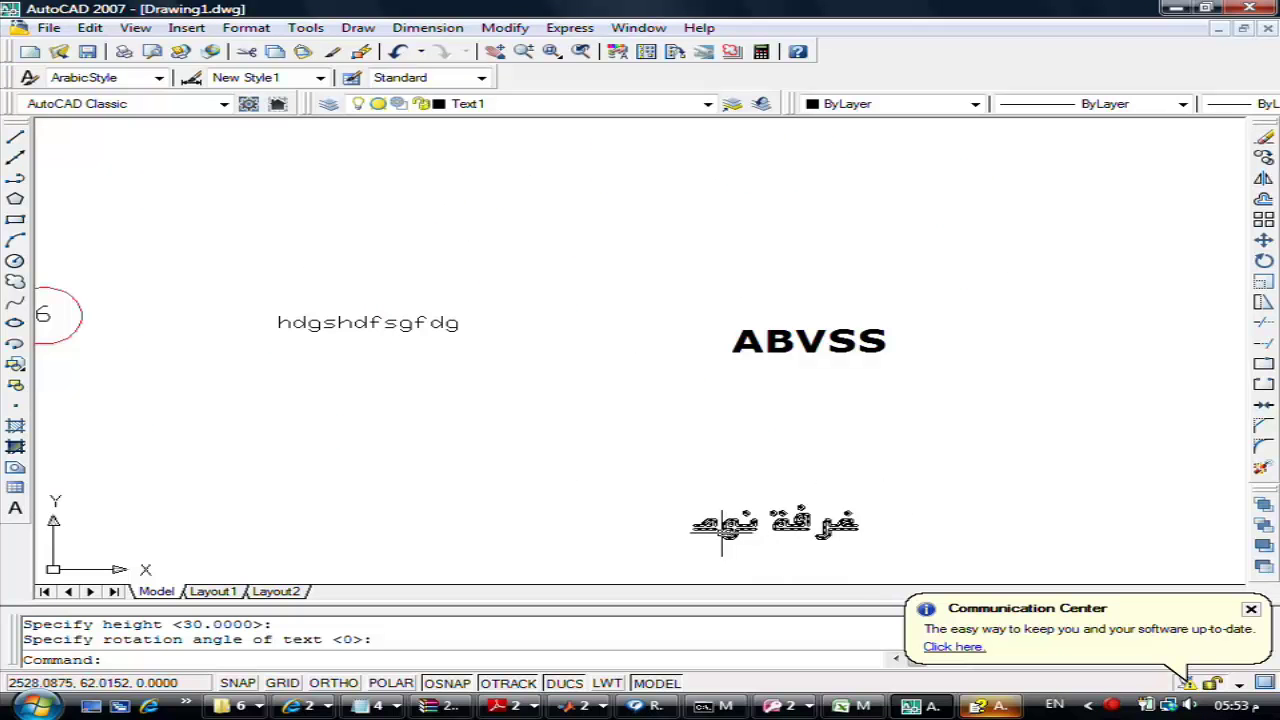
Try arab-3.shx and arab.shx for ArabicStyle, then apply arabic-q.shx
{"action": "left_click", "coordinate": [245, 28]}
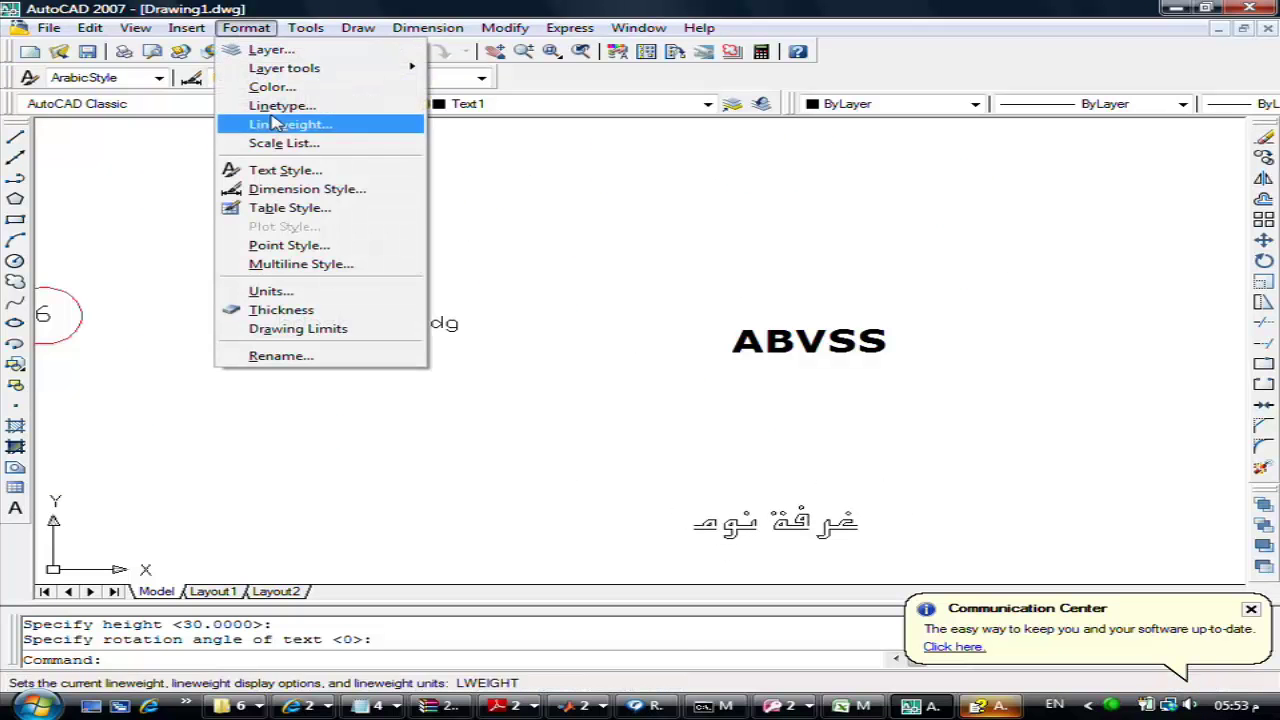
{"action": "left_click", "coordinate": [285, 171]}
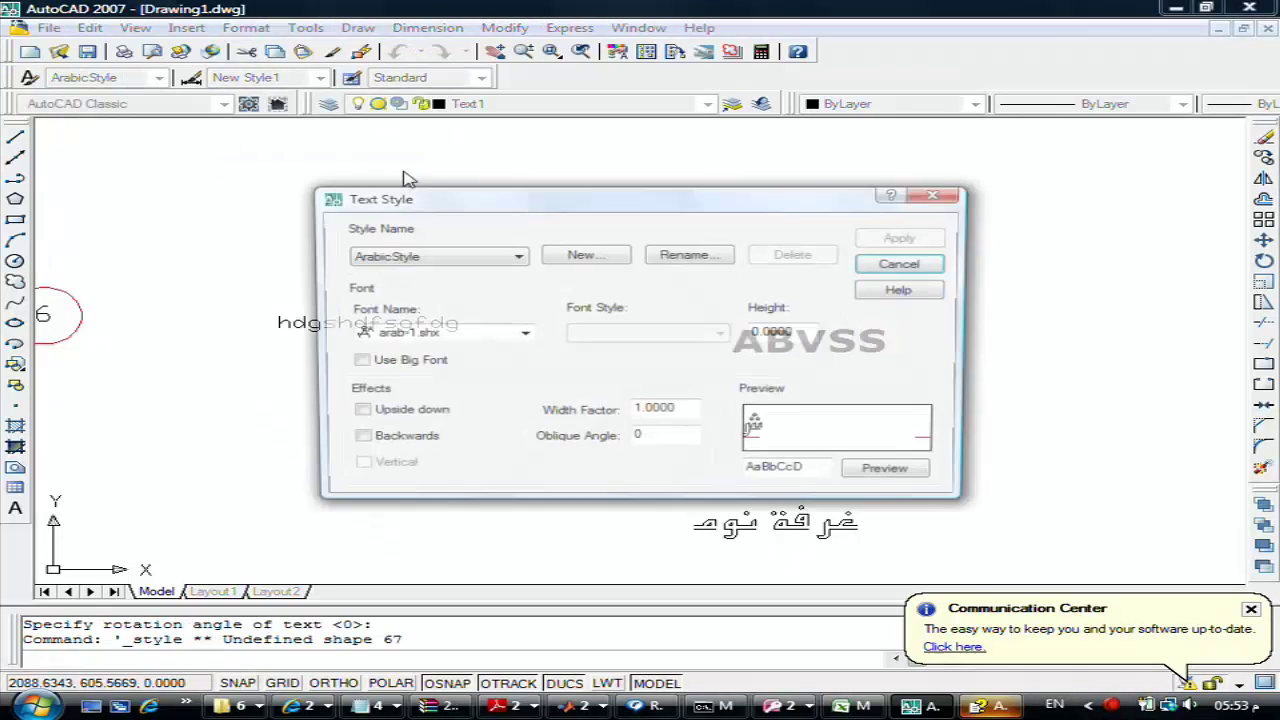
{"action": "left_click", "coordinate": [452, 340]}
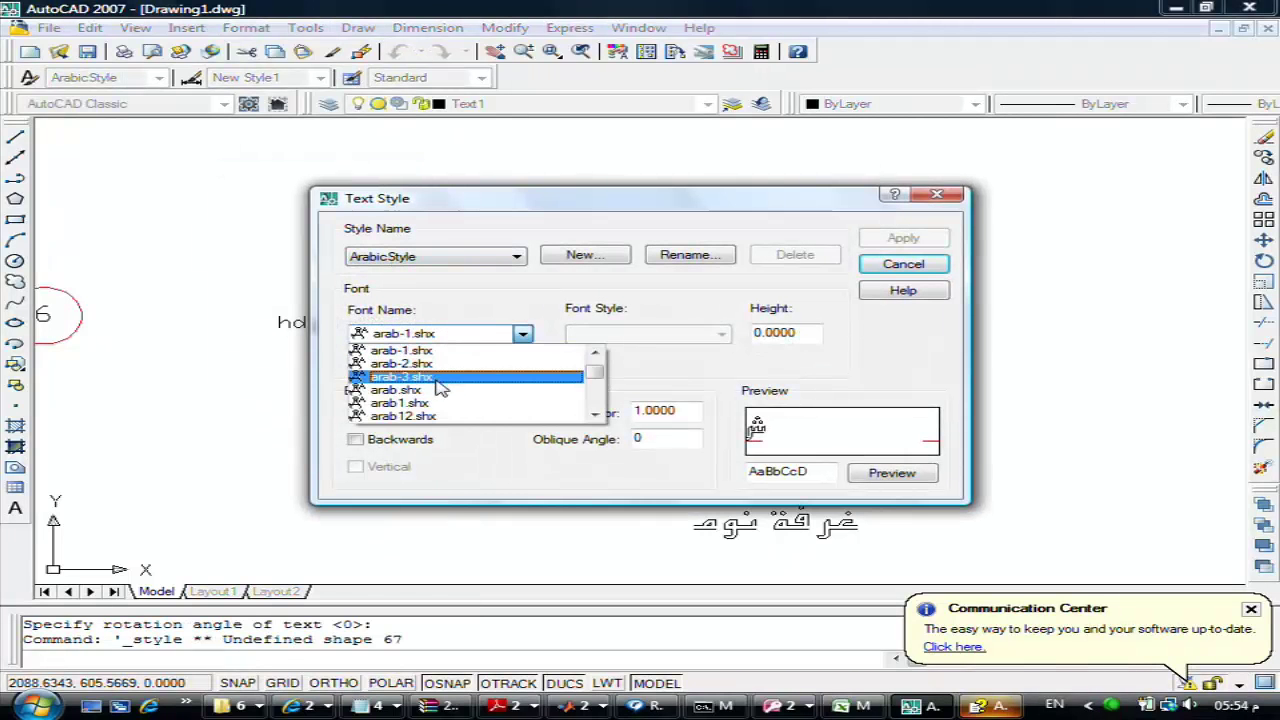
{"action": "left_click", "coordinate": [437, 380]}
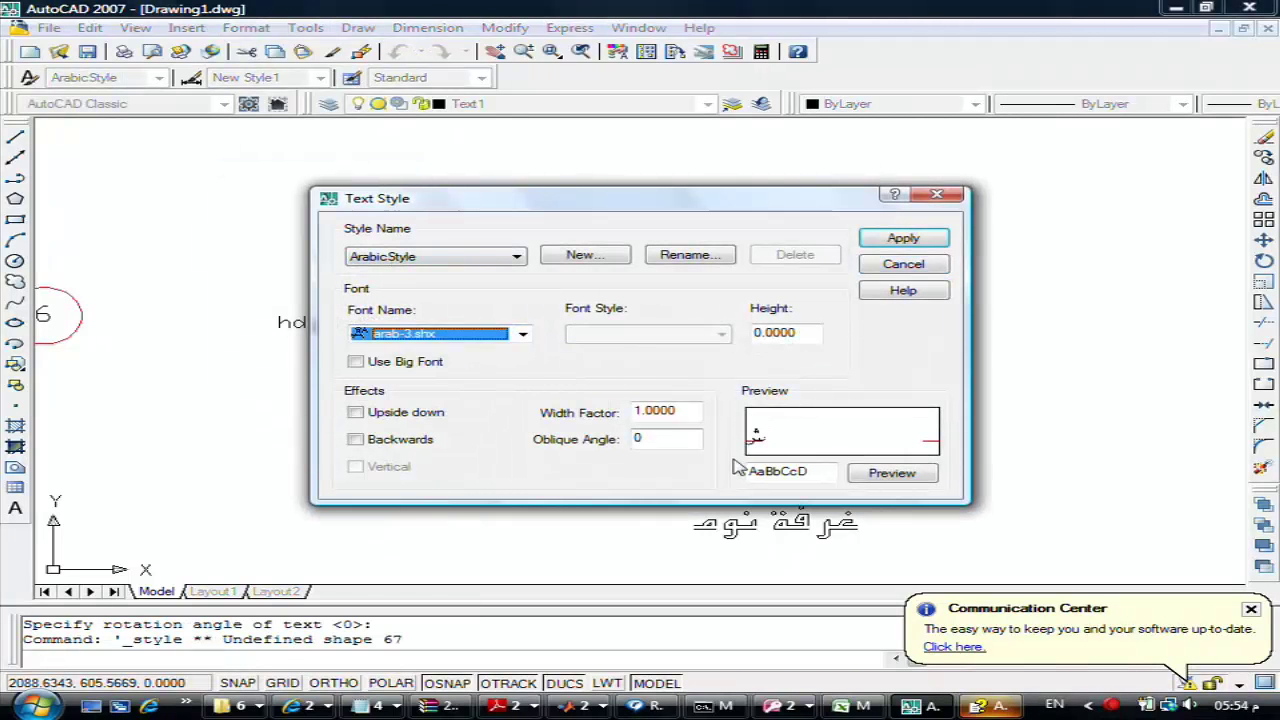
{"action": "left_click", "coordinate": [462, 334]}
{"action": "left_click", "coordinate": [414, 366]}
{"action": "key", "text": "Down"}
{"action": "key", "text": "Down"}
{"action": "key", "text": "Down"}
{"action": "key", "text": "Down"}
{"action": "key", "text": "Down"}
{"action": "key", "text": "Down"}
{"action": "key", "text": "Down"}
{"action": "key", "text": "Up"}
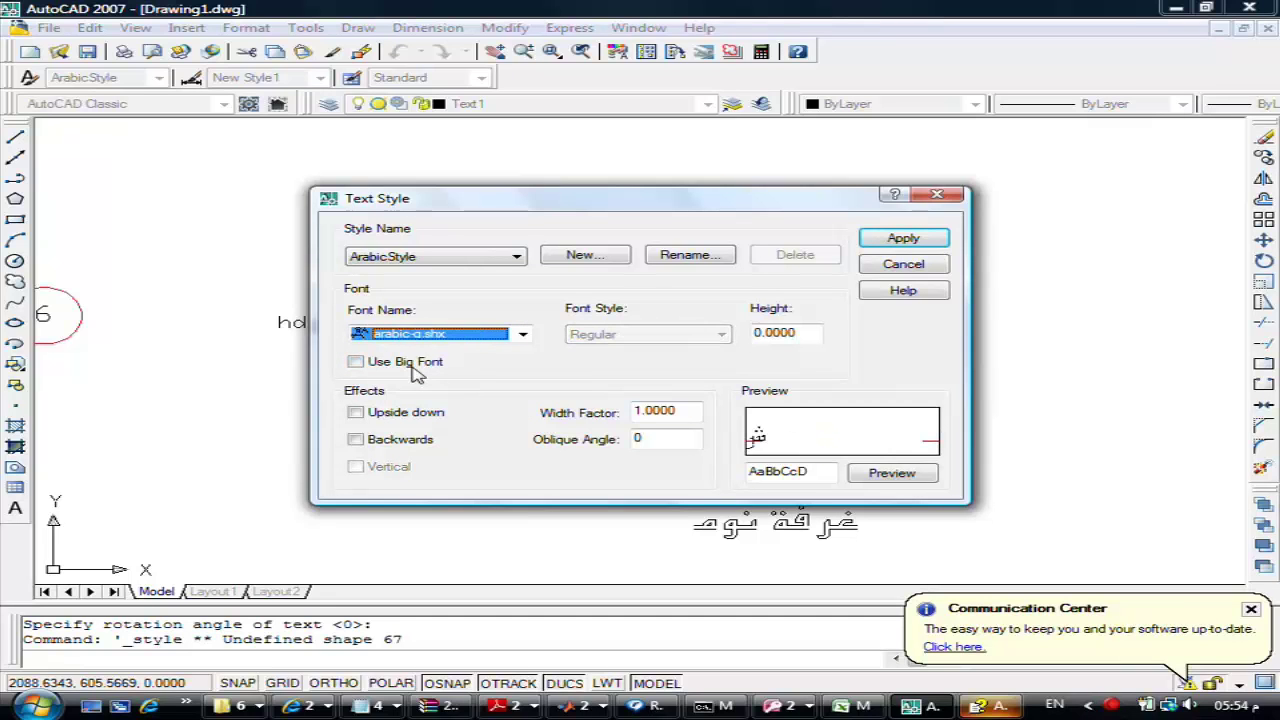
{"action": "left_click", "coordinate": [900, 240]}
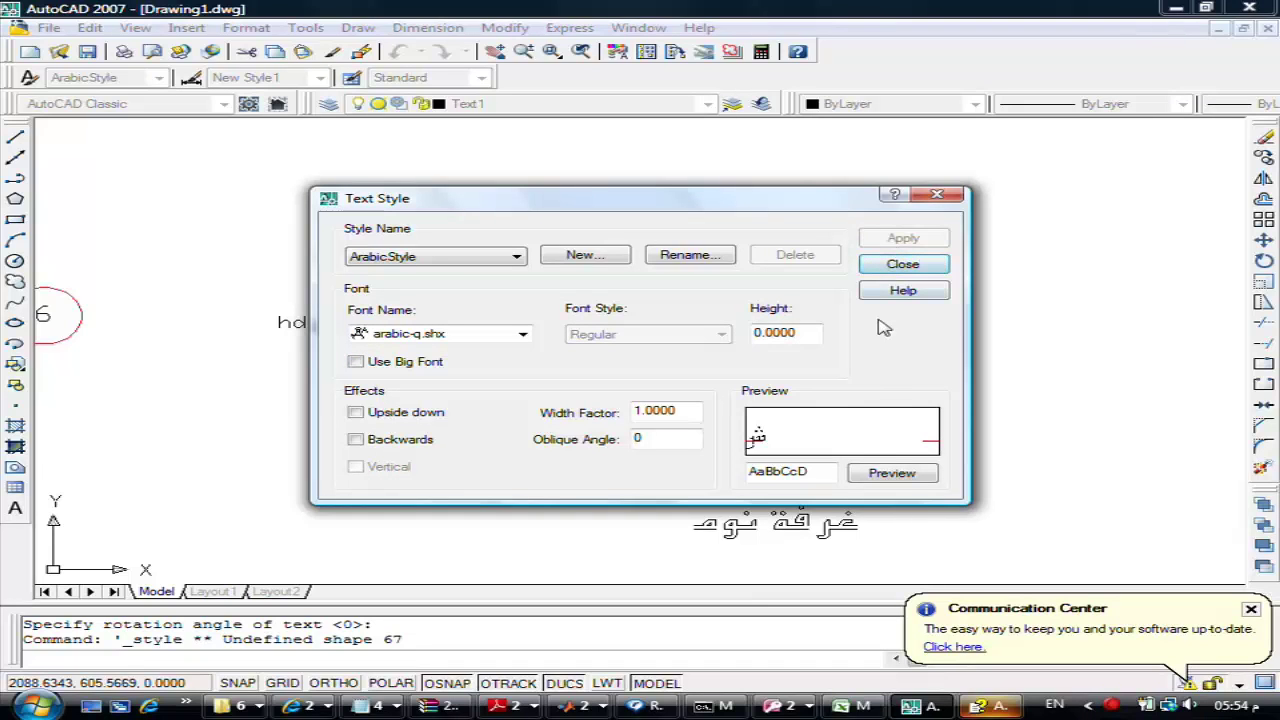
{"action": "left_click", "coordinate": [903, 264]}
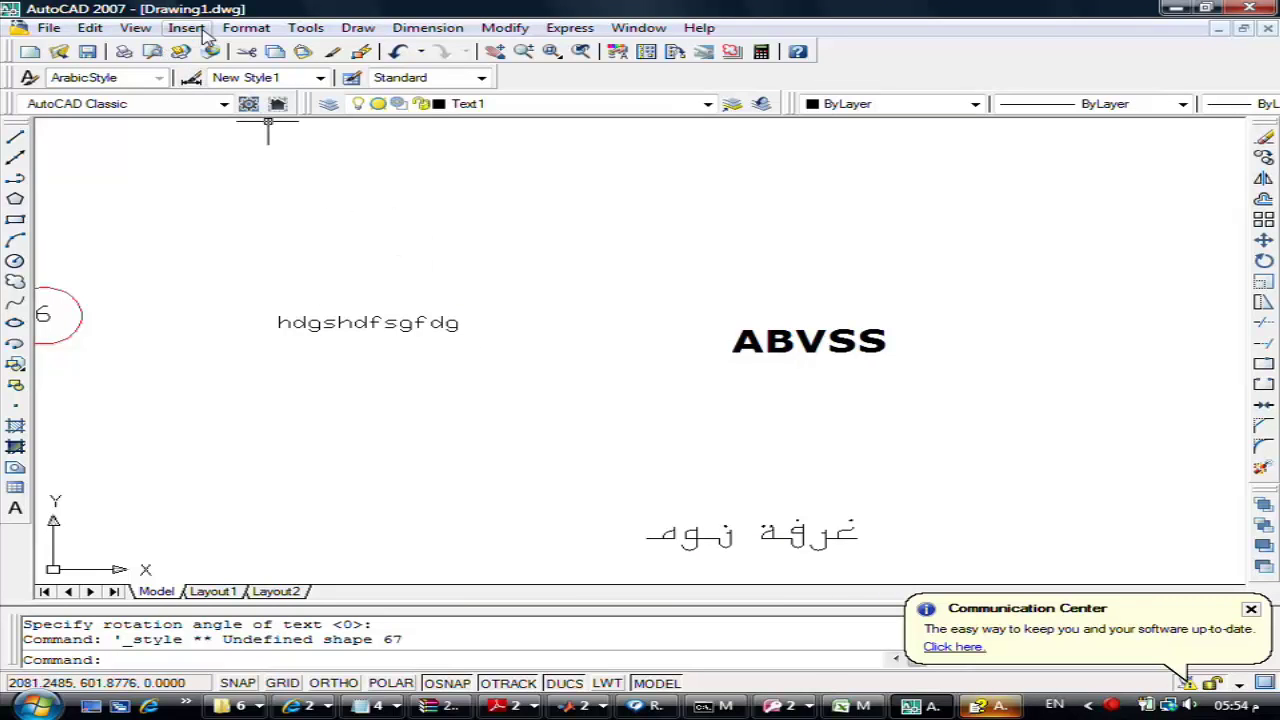
Change ArabicStyle's font to xarb.shx and apply it
{"action": "left_click", "coordinate": [246, 27]}
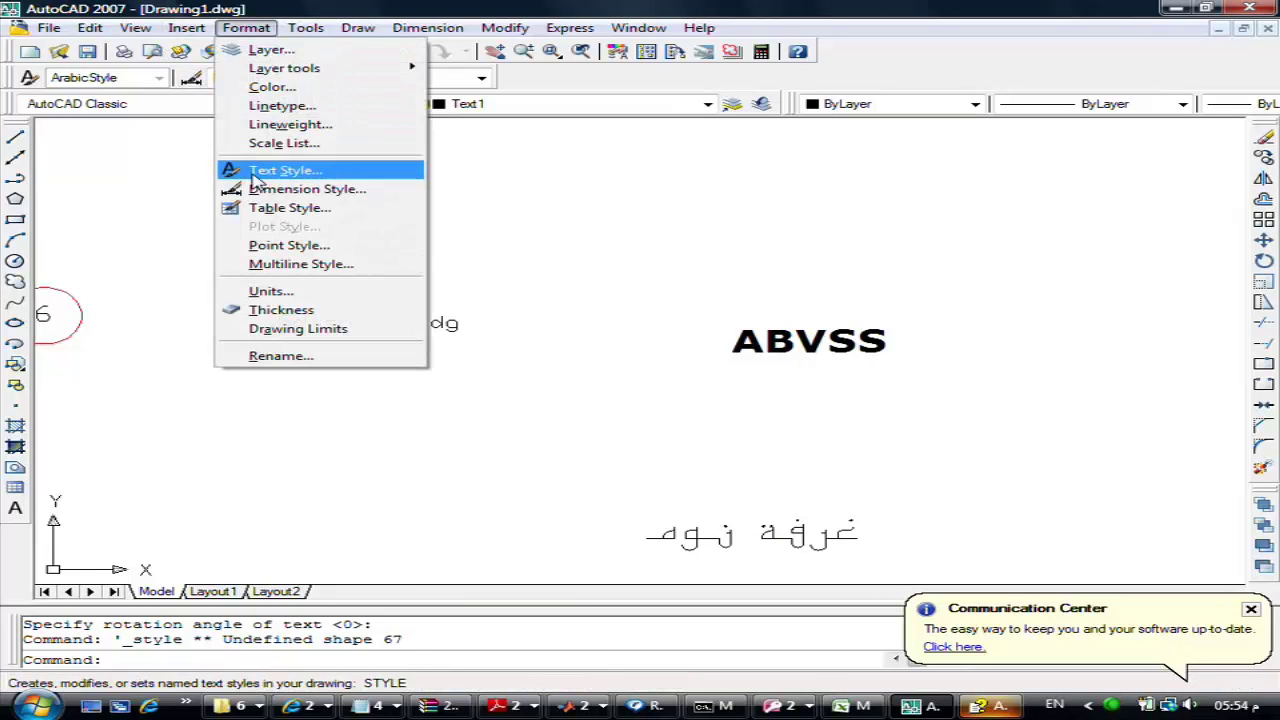
{"action": "left_click", "coordinate": [286, 169]}
{"action": "left_click", "coordinate": [522, 335]}
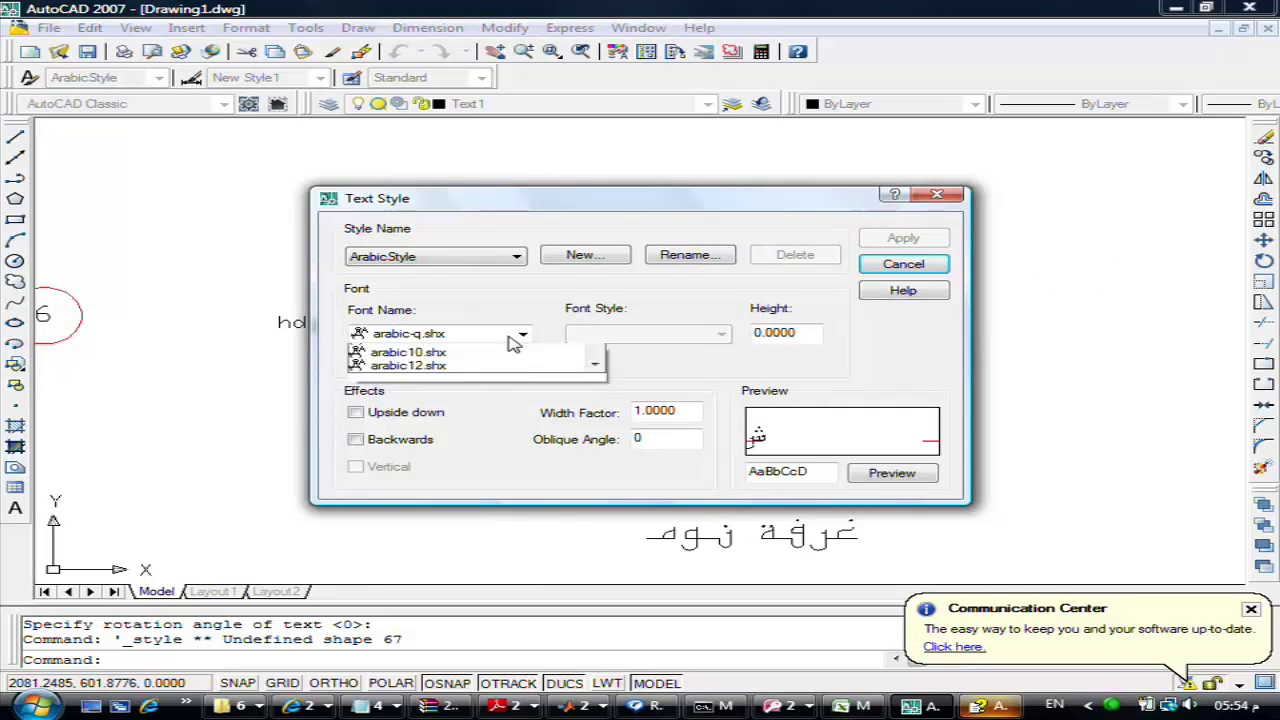
{"action": "left_click_drag", "start_coordinate": [594, 364], "coordinate": [594, 422]}
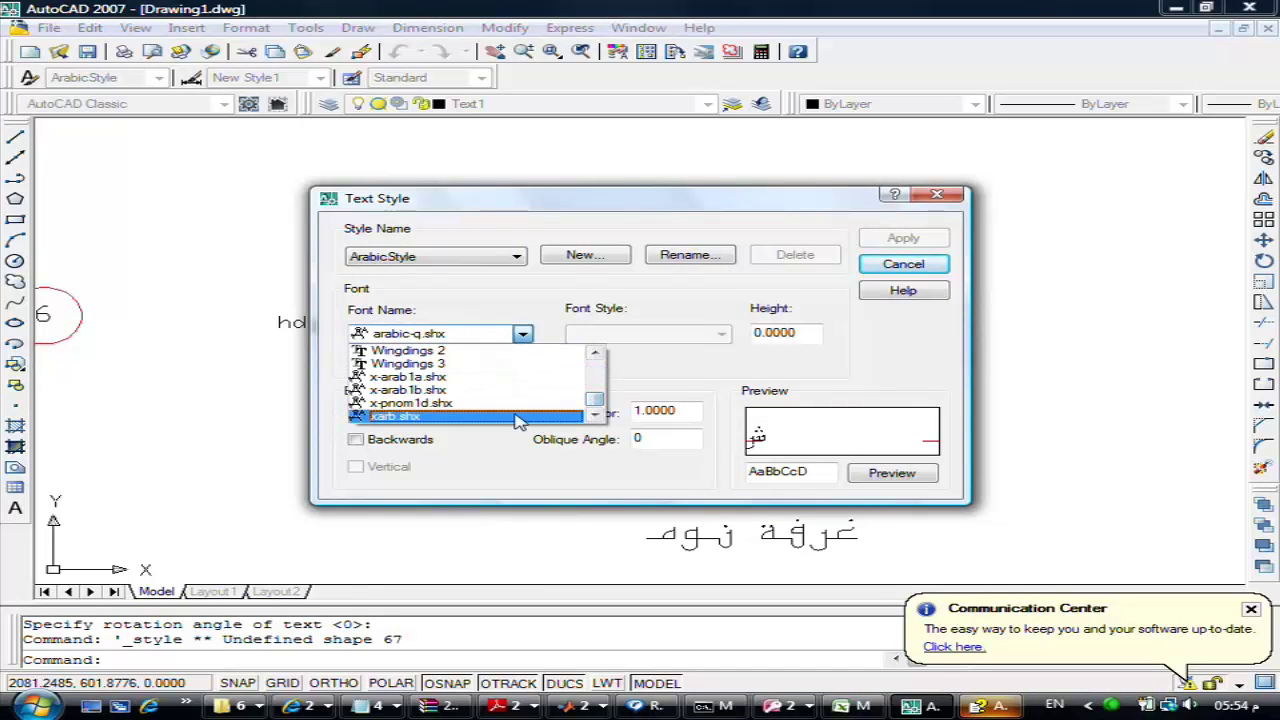
{"action": "left_click", "coordinate": [480, 419]}
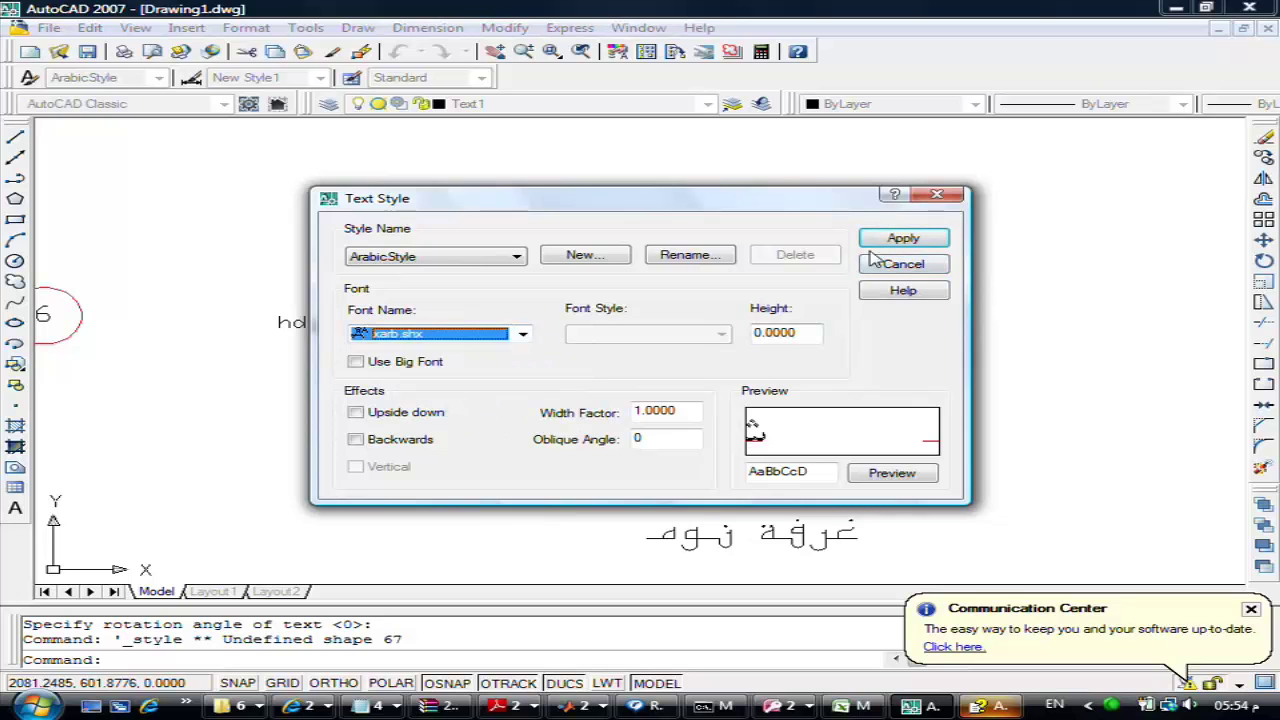
{"action": "left_click", "coordinate": [880, 242]}
{"action": "left_click", "coordinate": [882, 266]}
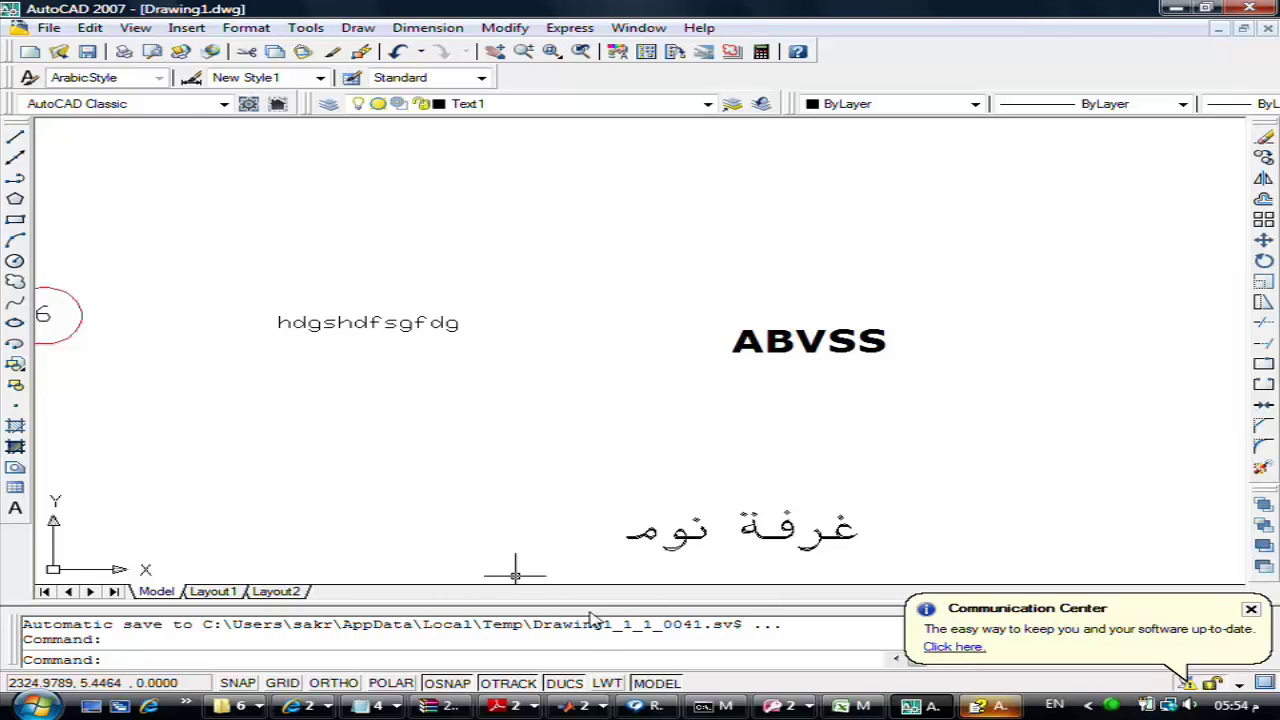
Zoom out and pan to show the full floor plan, briefly viewing the TEXT help
{"action": "scroll", "coordinate": [585, 580], "scroll_direction": "down", "scroll_amount": 4}
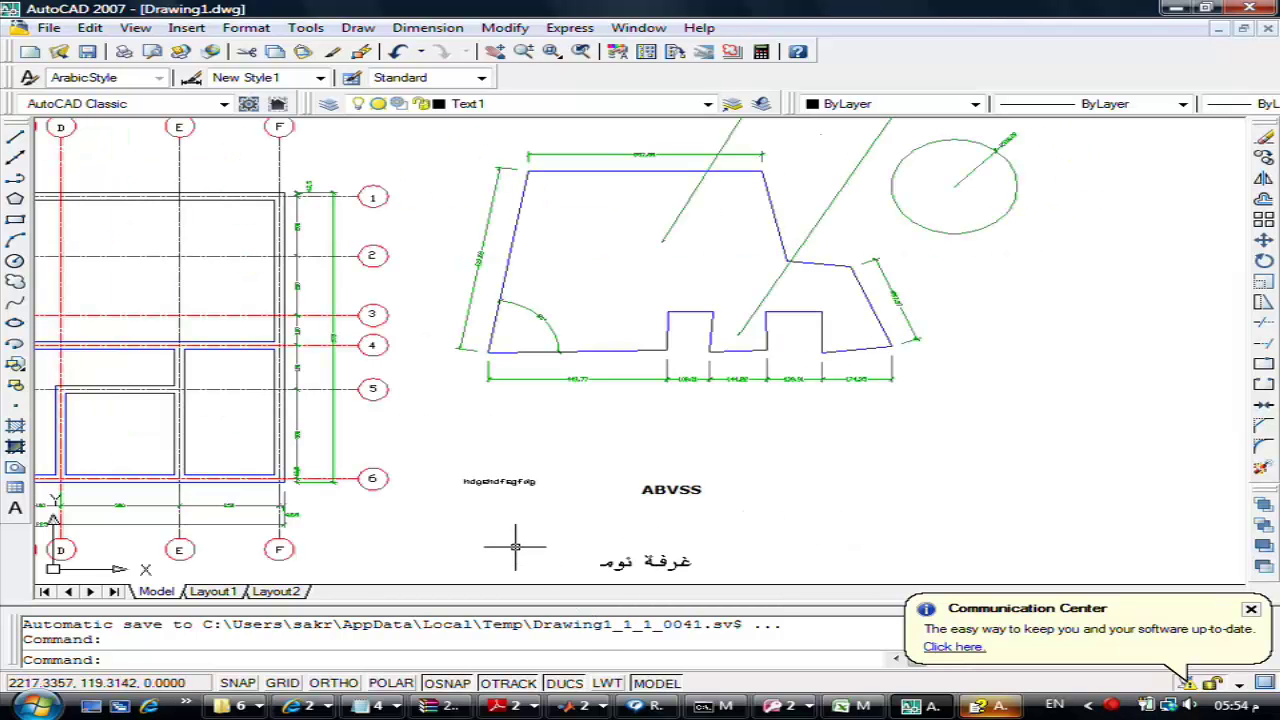
{"action": "middle_click_drag", "start_coordinate": [479, 544], "coordinate": [770, 508]}
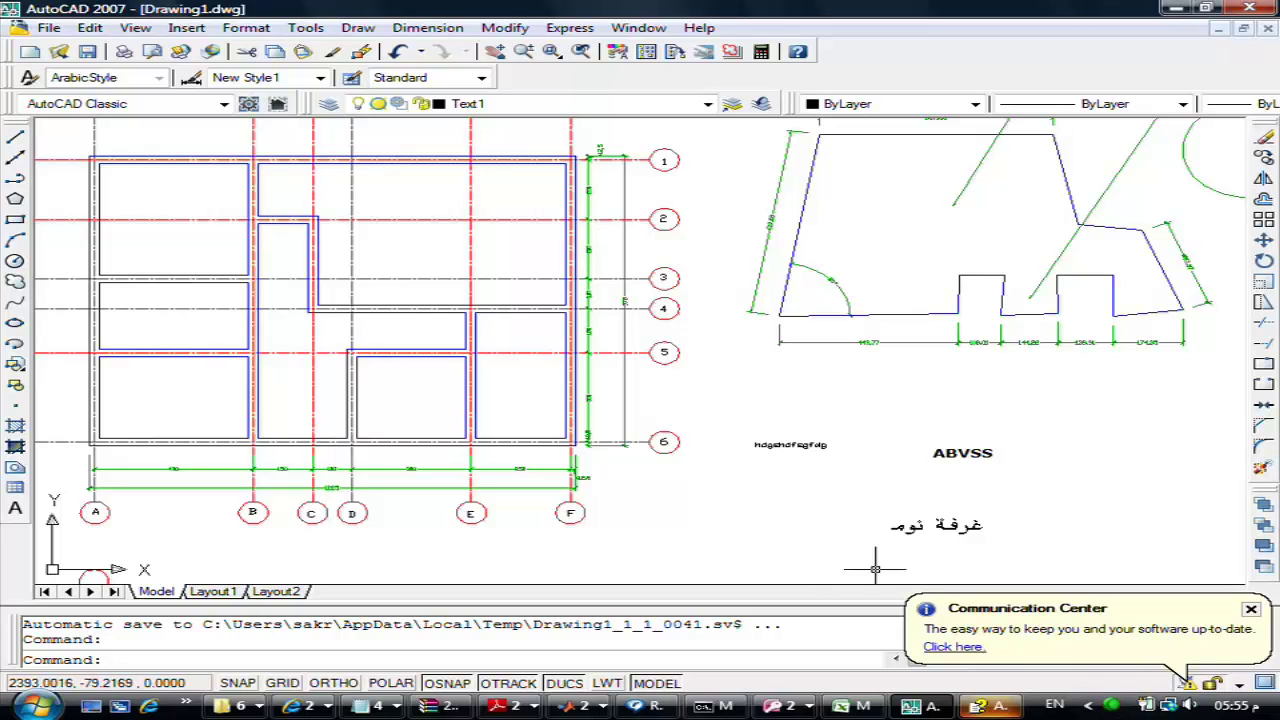
{"action": "key", "text": "F1"}
{"action": "left_click", "coordinate": [1069, 64]}
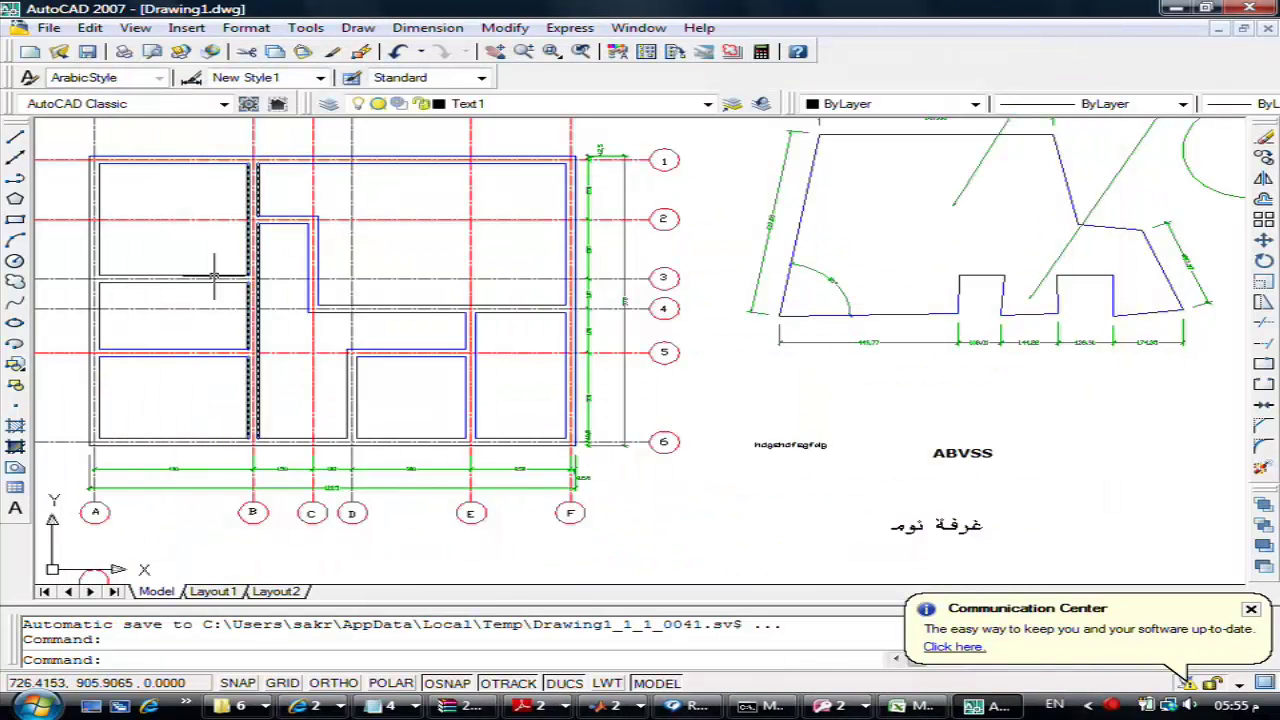
Save the drawing as House.dwg in Documents rather than overwriting Drawing1.dwg
{"action": "left_click", "coordinate": [88, 52]}
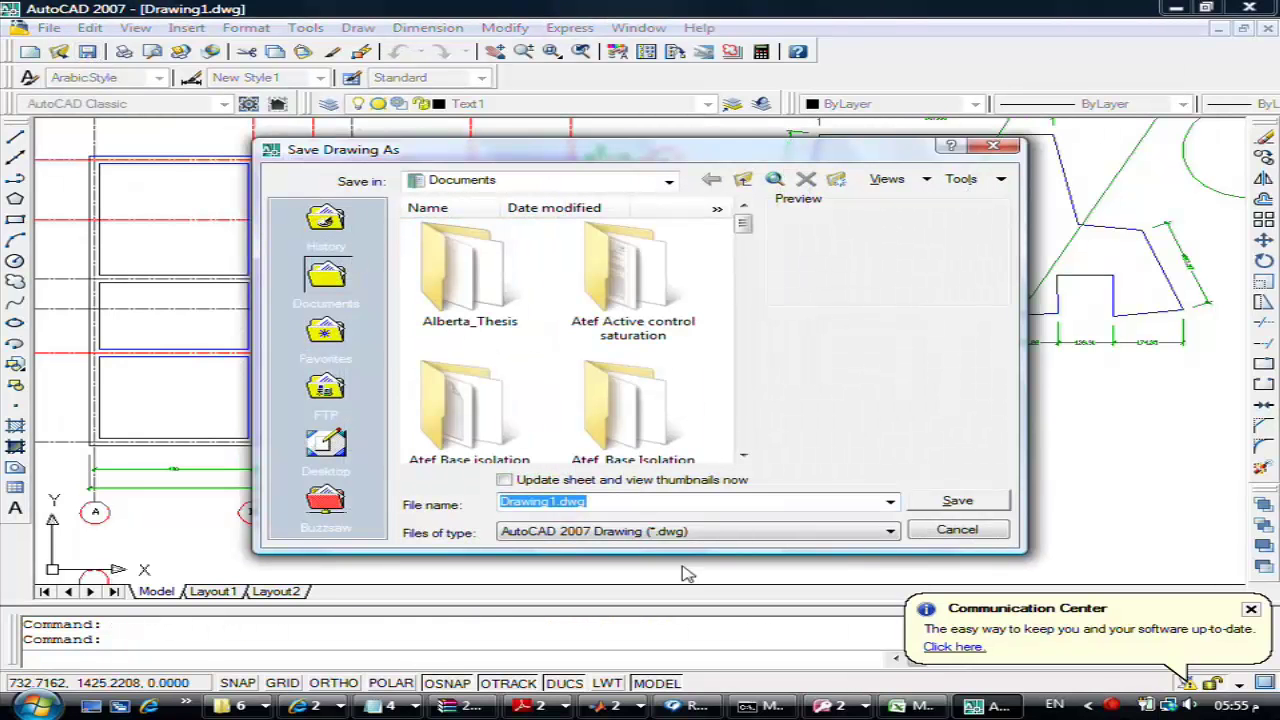
{"action": "left_click", "coordinate": [943, 503]}
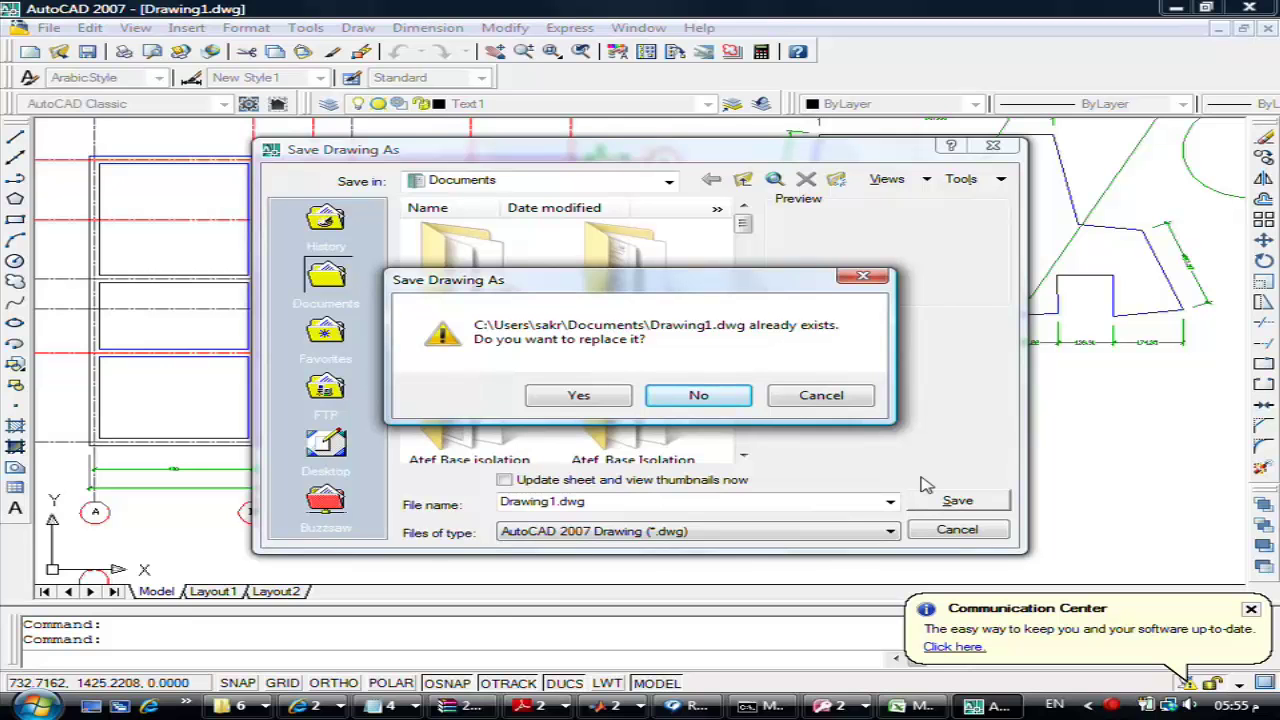
{"action": "left_click", "coordinate": [740, 401]}
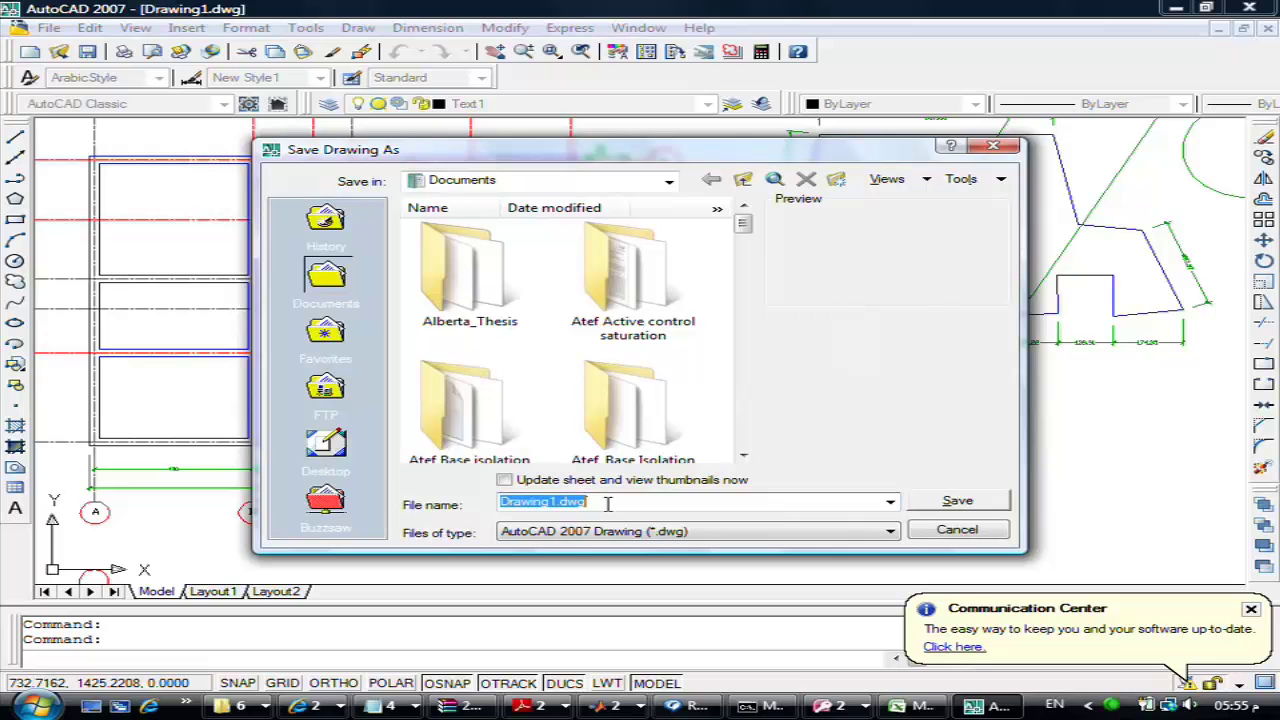
{"action": "type", "text": "House"}
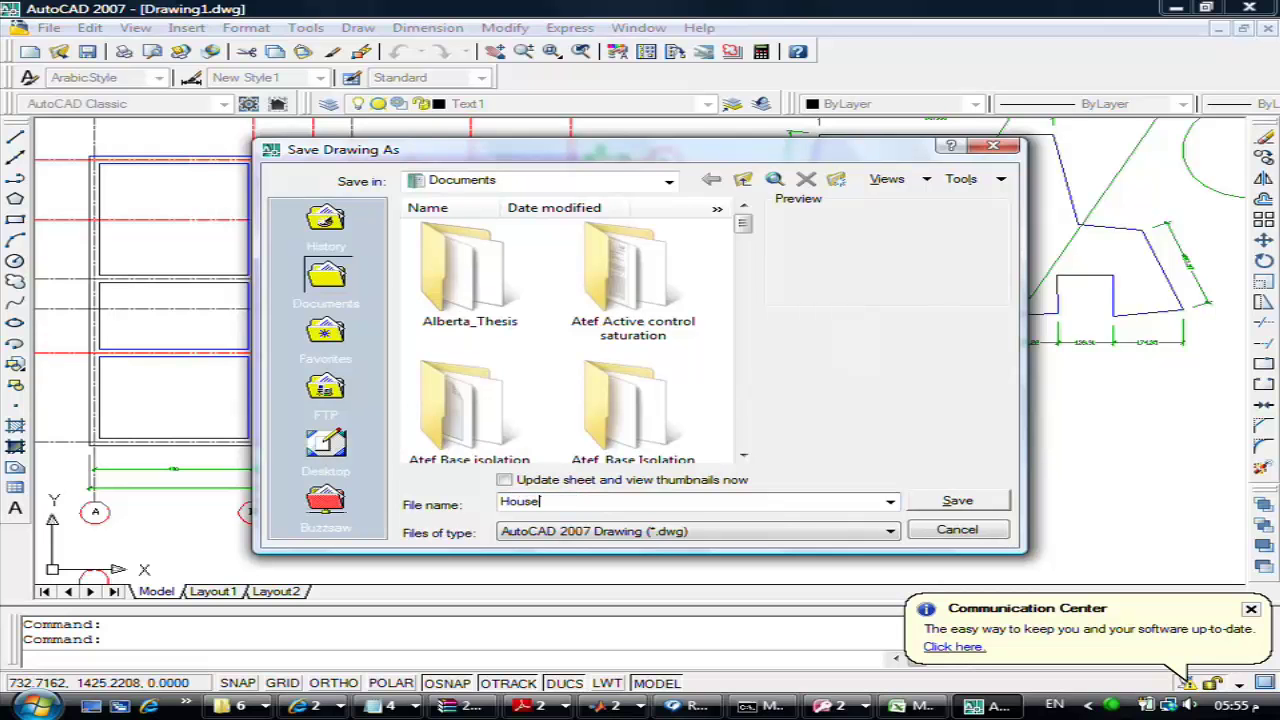
{"action": "left_click", "coordinate": [951, 502]}
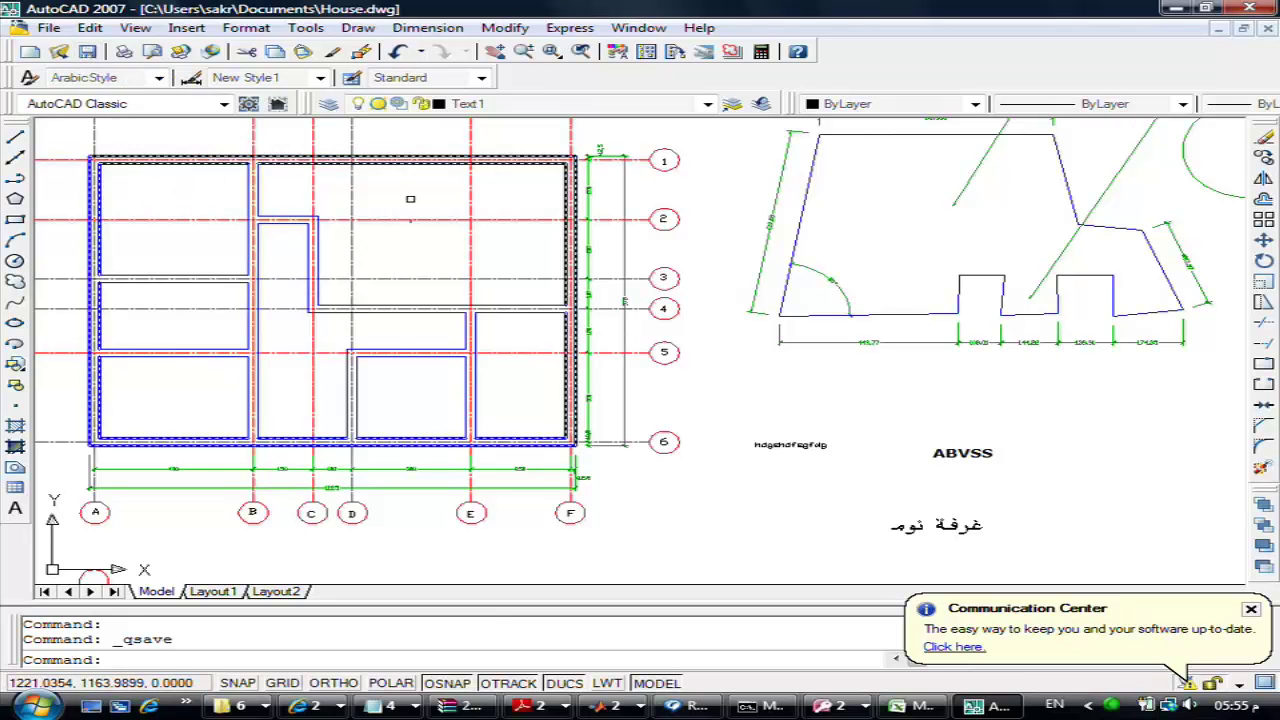
Review the Save As file-type options without changing them, then cancel
{"action": "left_click", "coordinate": [48, 27]}
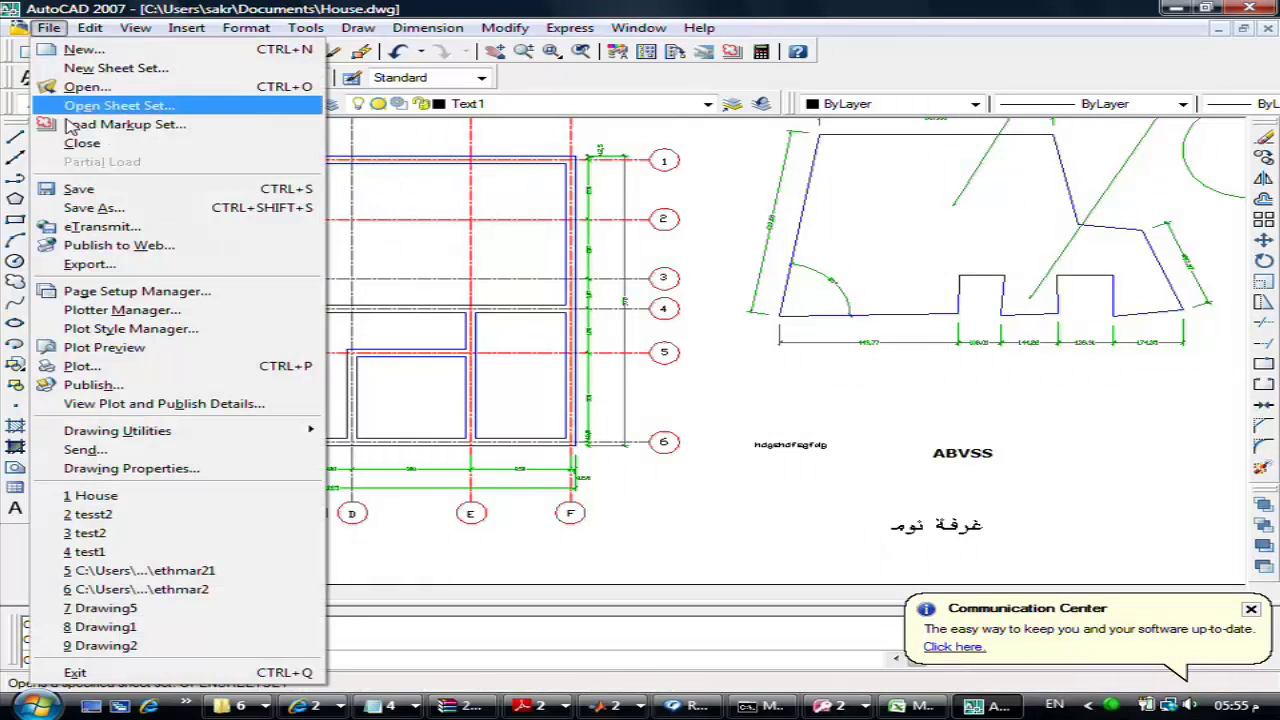
{"action": "left_click", "coordinate": [80, 205]}
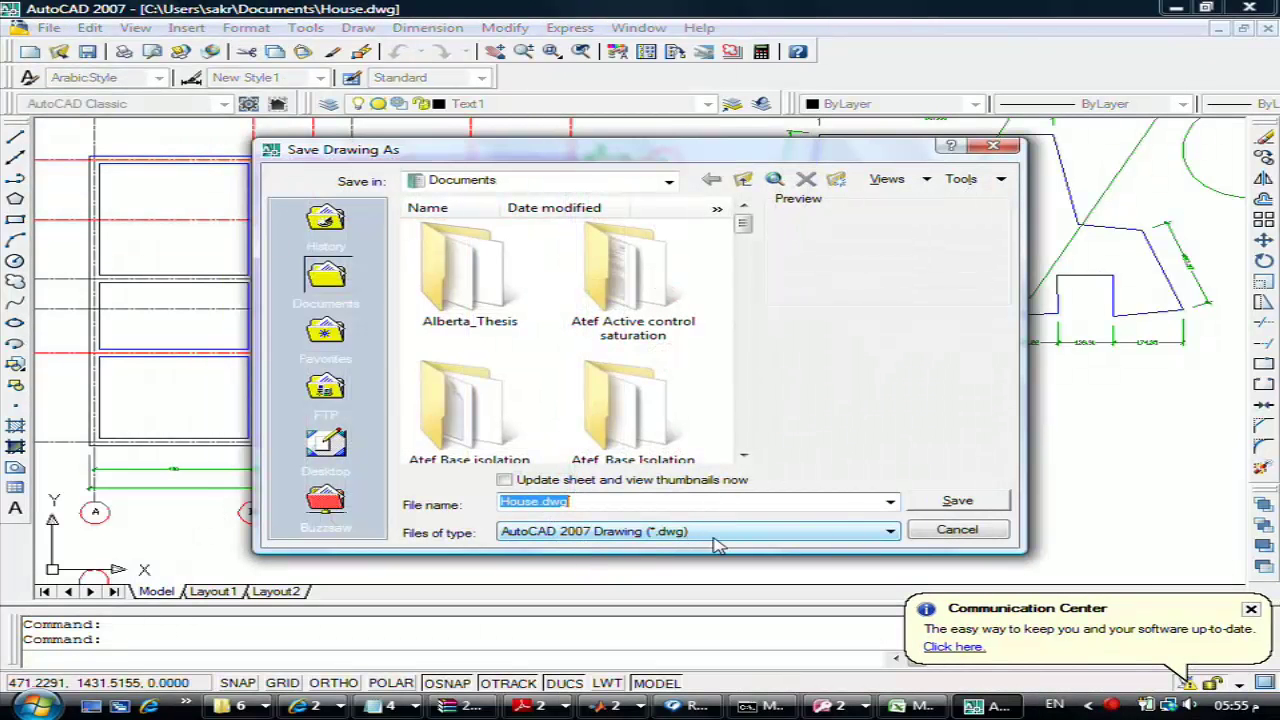
{"action": "left_click", "coordinate": [826, 541]}
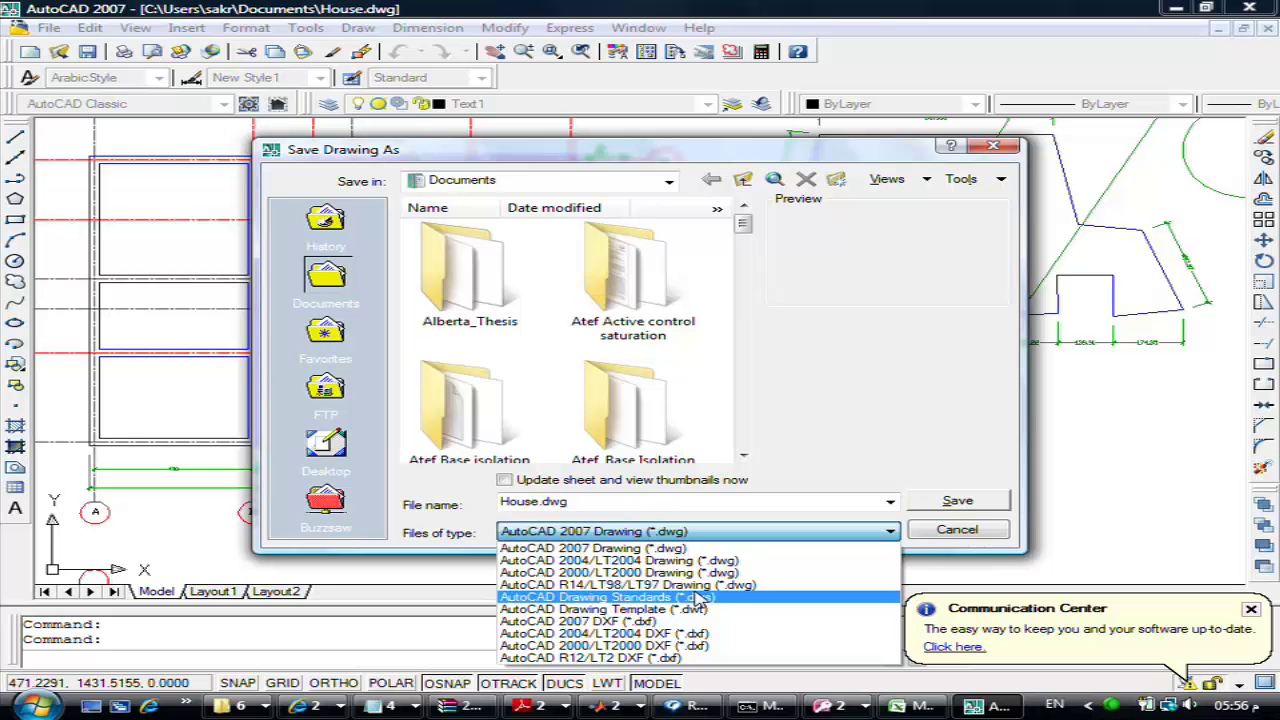
{"action": "left_click", "coordinate": [955, 529]}
{"action": "left_click", "coordinate": [955, 529]}
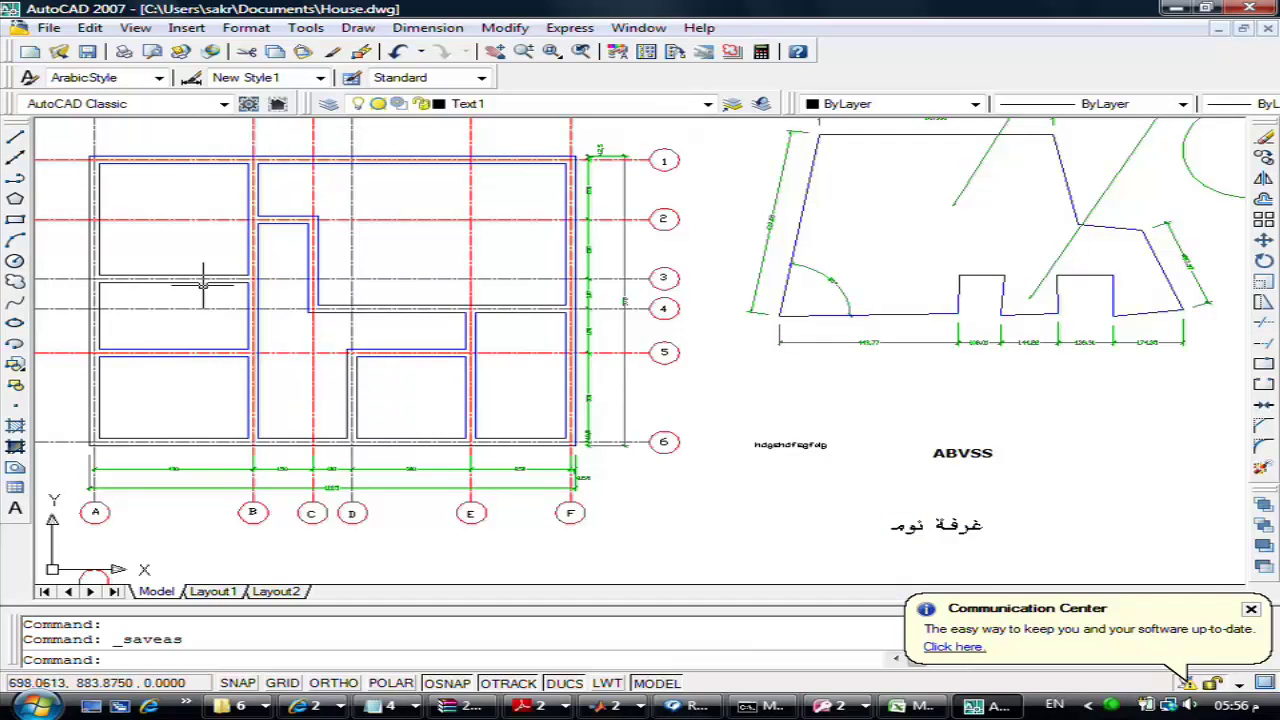
Quick-save House.dwg under its current name in .dwg format
{"action": "left_click", "coordinate": [91, 200]}
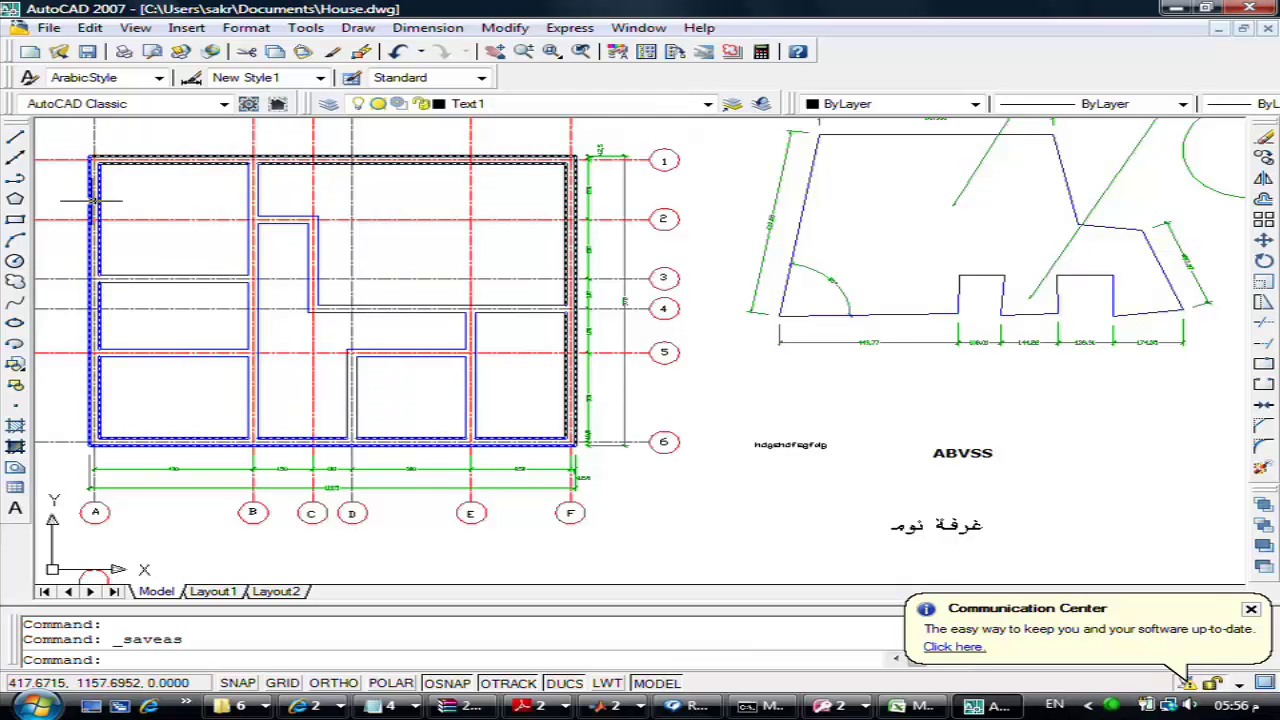
{"action": "key", "text": "Escape"}
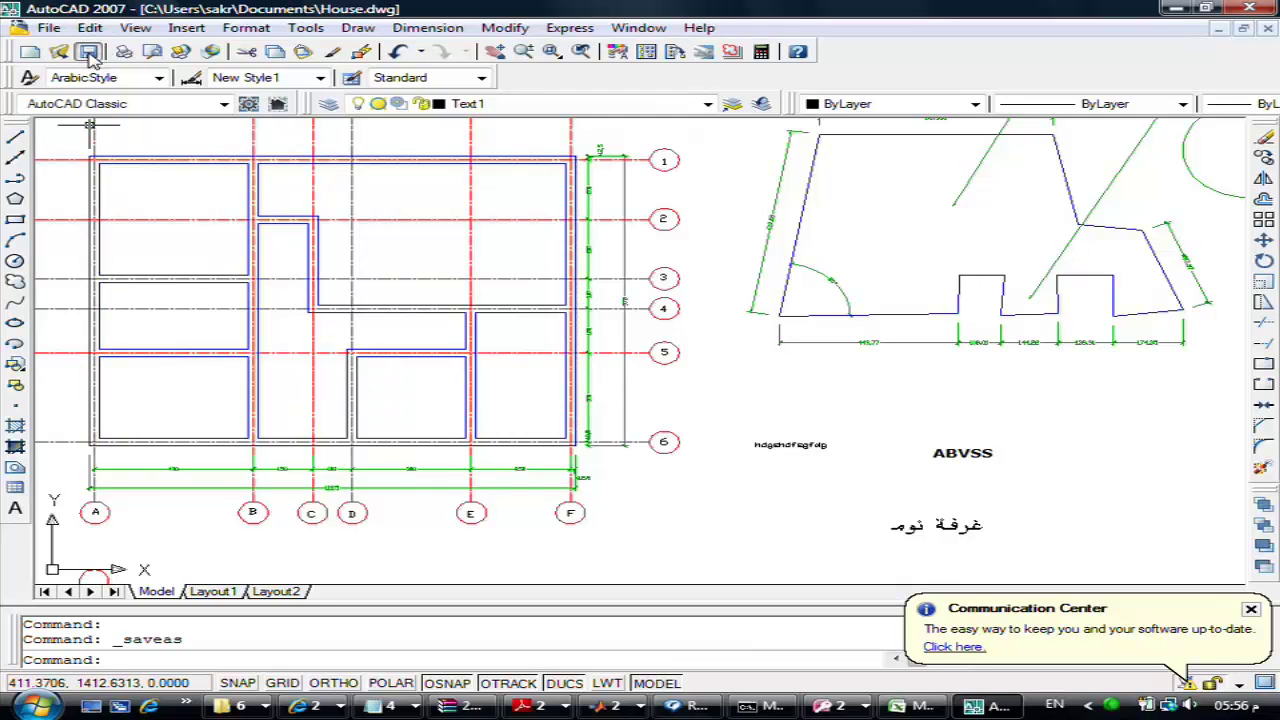
{"action": "left_click", "coordinate": [88, 52]}
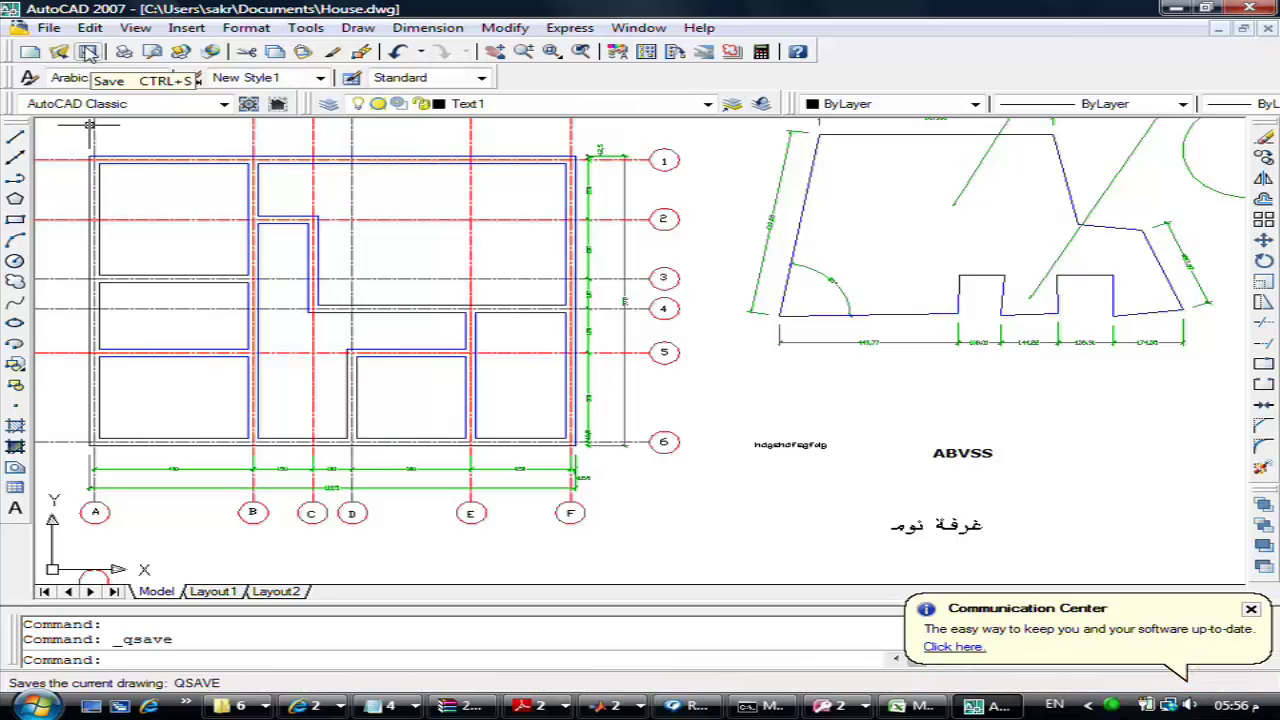
{"action": "left_click", "coordinate": [48, 27]}
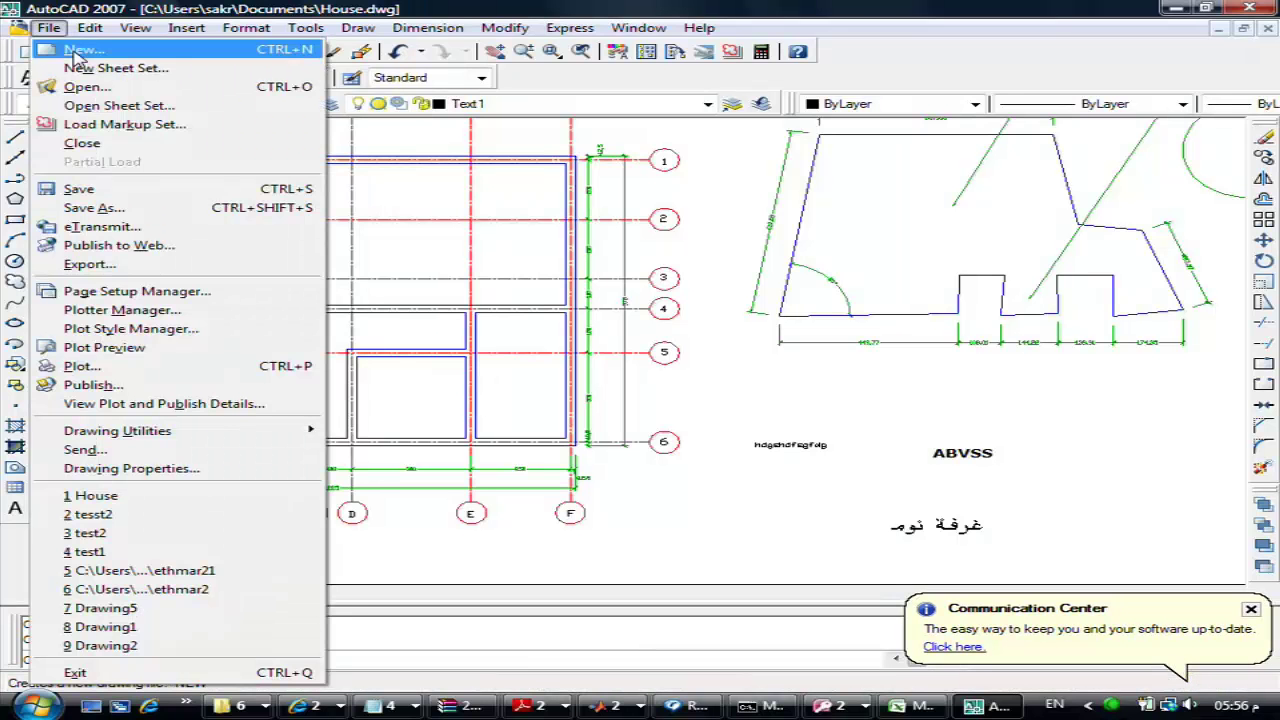
Create the new drawing Drawing2 from the acadiso.dwt template
{"action": "left_click", "coordinate": [78, 49]}
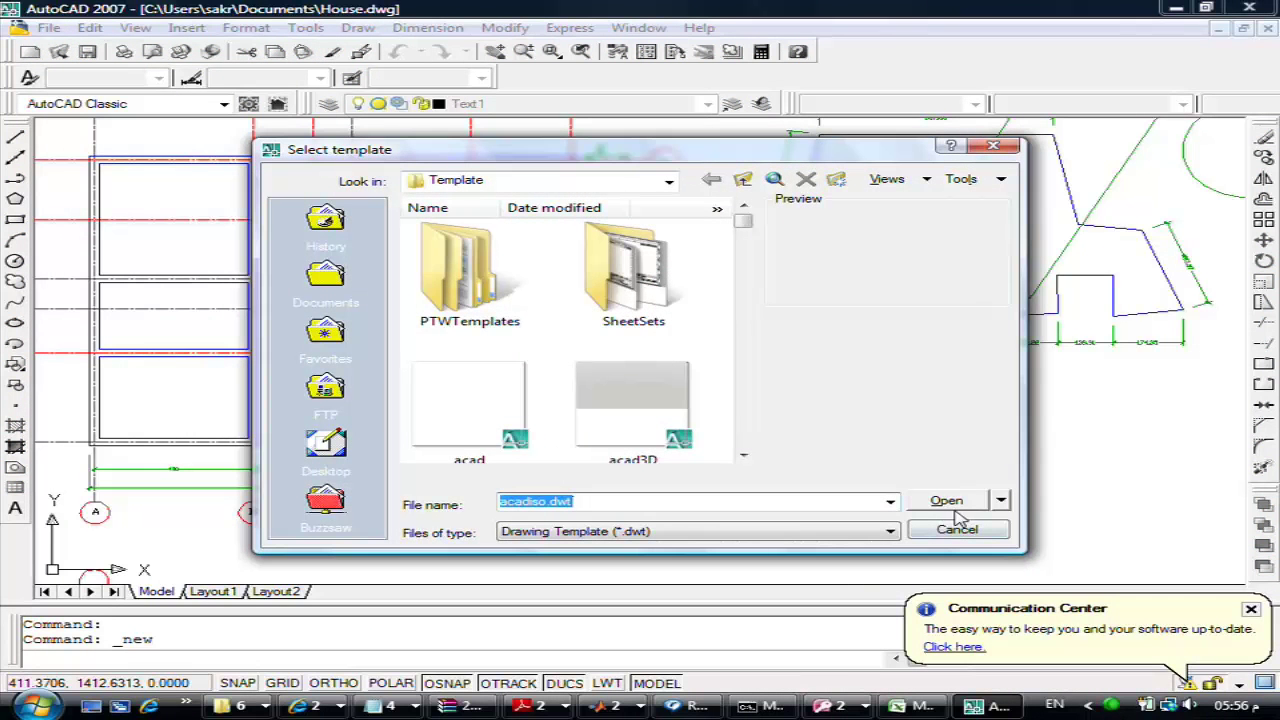
{"action": "left_click", "coordinate": [953, 509]}
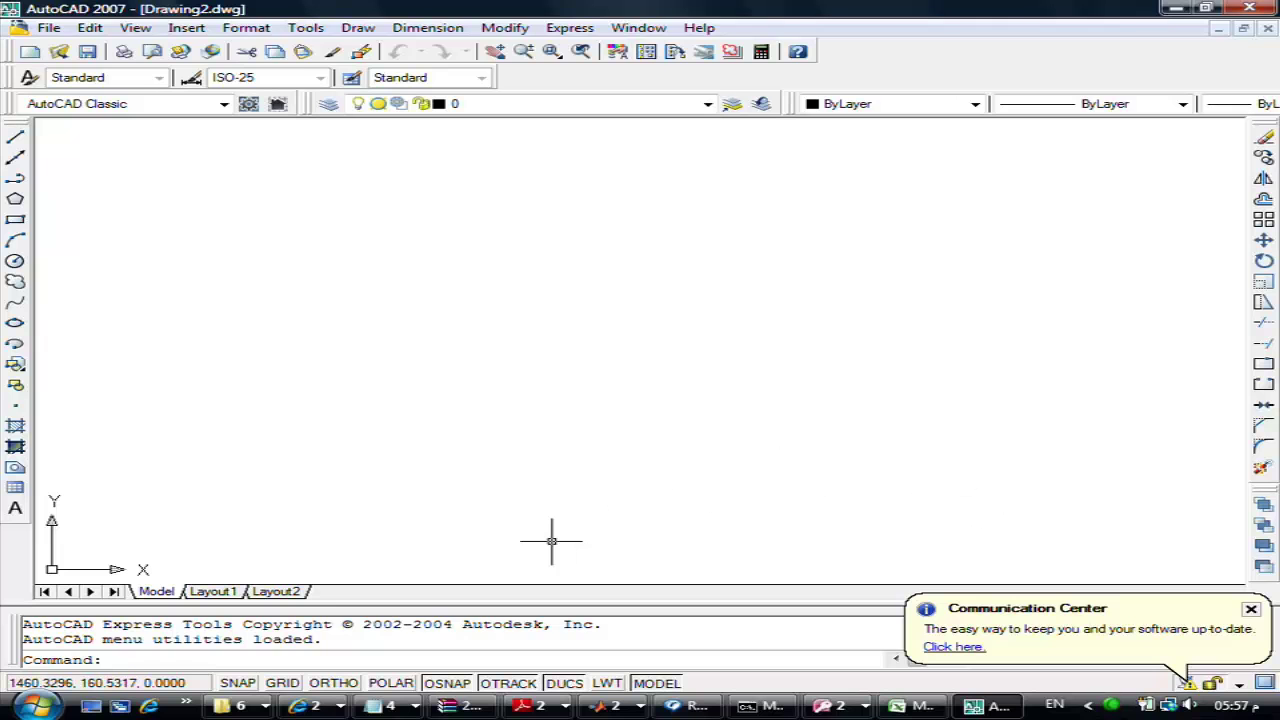
{"action": "type", "text": "l"}
{"action": "key", "text": "Return"}
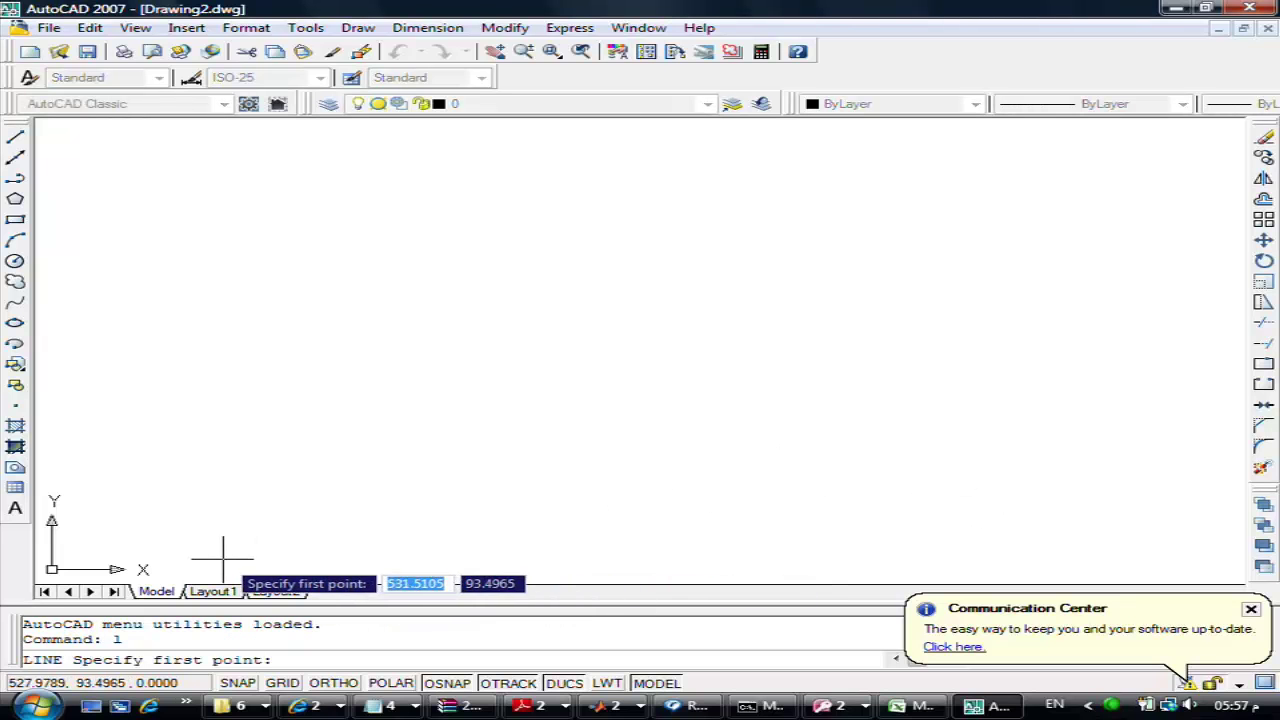
{"action": "left_click", "coordinate": [221, 557]}
{"action": "key", "text": "F8"}
{"action": "left_click", "coordinate": [228, 424]}
{"action": "key", "text": "Return"}
{"action": "key", "text": "Return"}
{"action": "left_click", "coordinate": [195, 543]}
{"action": "left_click", "coordinate": [456, 543]}
{"action": "key", "text": "Return"}
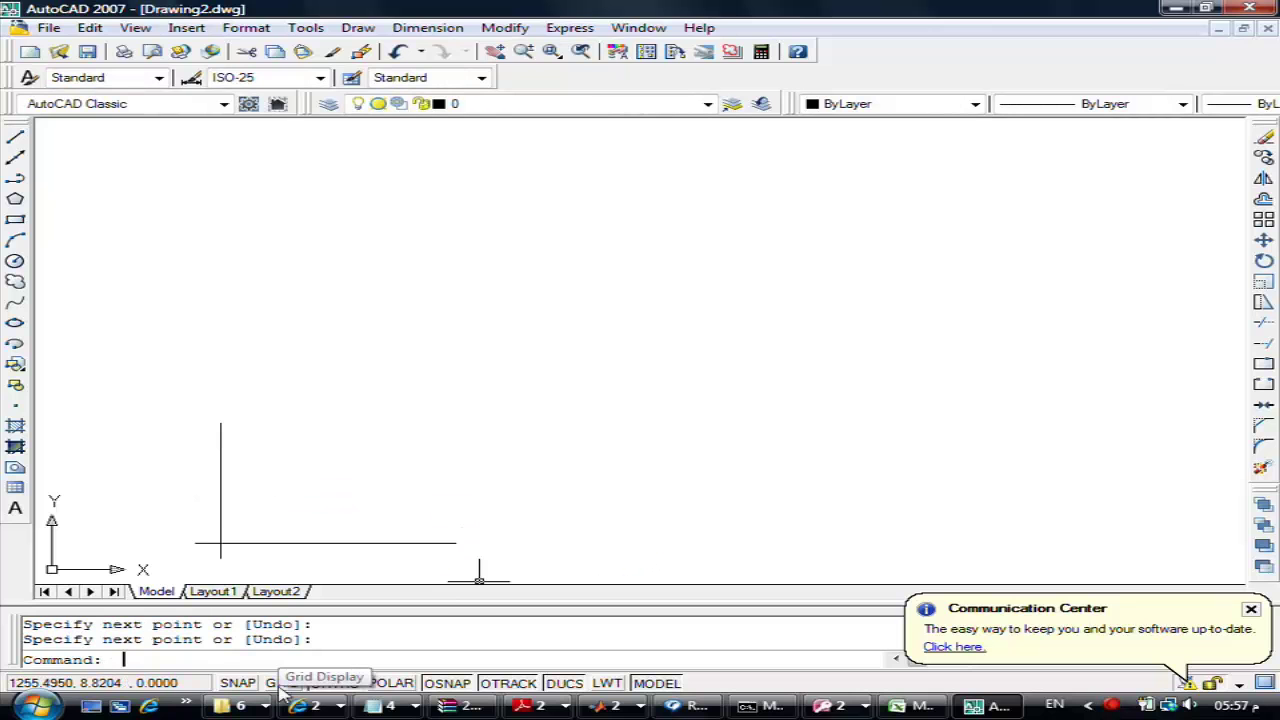
{"action": "type", "text": "o"}
{"action": "key", "text": "Return"}
{"action": "type", "text": "2"}
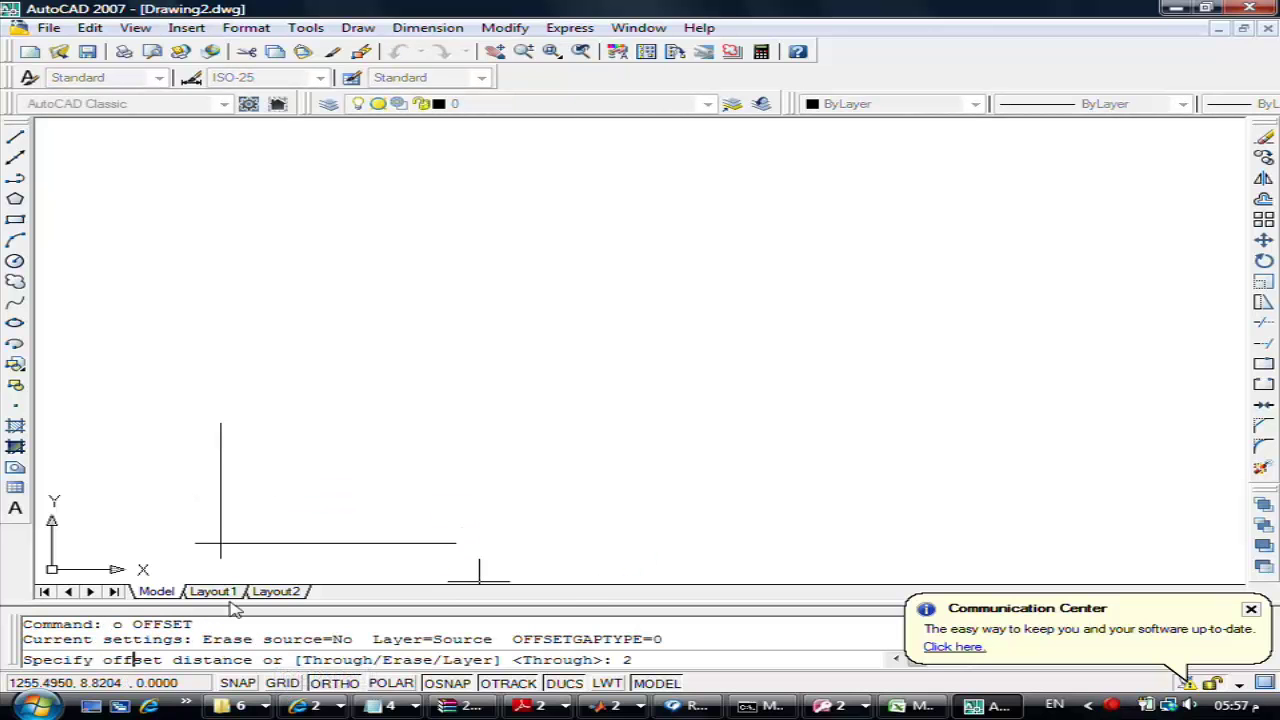
{"action": "key", "text": "Return"}
{"action": "left_click", "coordinate": [320, 542]}
{"action": "left_click", "coordinate": [321, 530]}
{"action": "scroll", "coordinate": [329, 549], "scroll_direction": "up", "scroll_amount": 3}
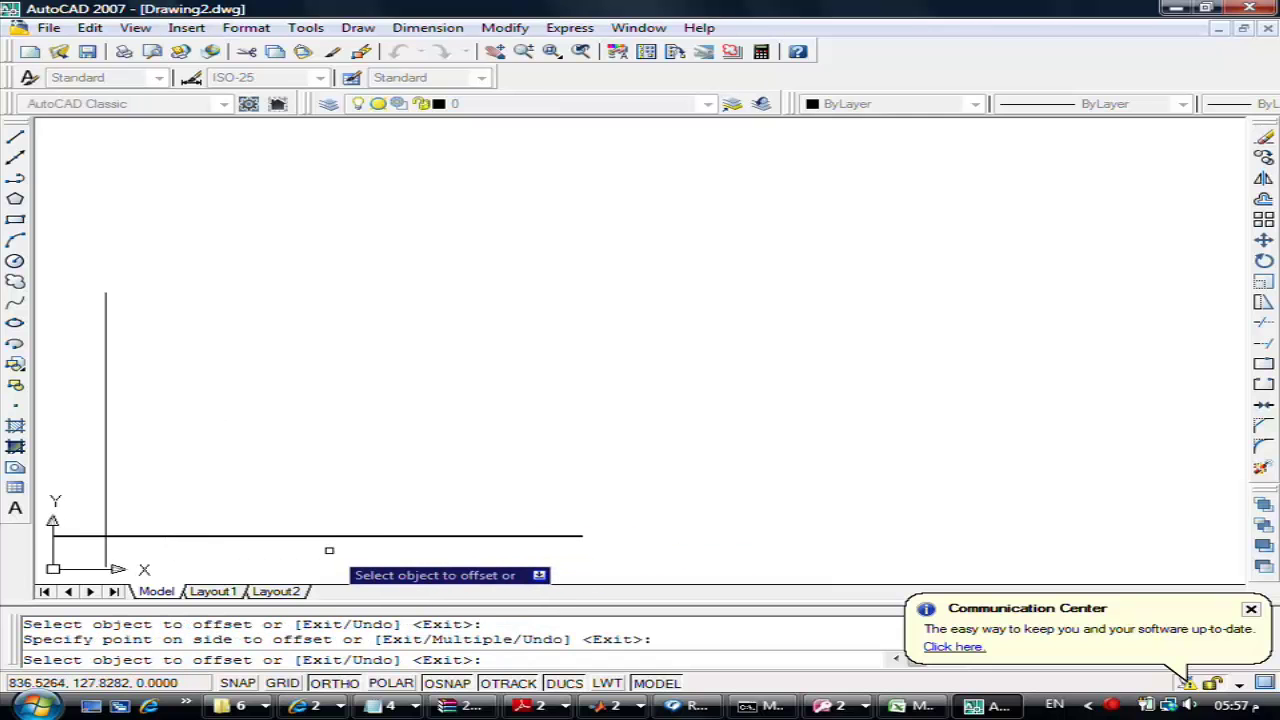
{"action": "scroll", "coordinate": [329, 550], "scroll_direction": "up", "scroll_amount": 6}
{"action": "scroll", "coordinate": [294, 488], "scroll_direction": "up", "scroll_amount": 3}
{"action": "scroll", "coordinate": [292, 490], "scroll_direction": "down", "scroll_amount": 3}
{"action": "scroll", "coordinate": [289, 491], "scroll_direction": "down", "scroll_amount": 3}
{"action": "scroll", "coordinate": [289, 491], "scroll_direction": "down", "scroll_amount": 3}
{"action": "key", "text": "Escape"}
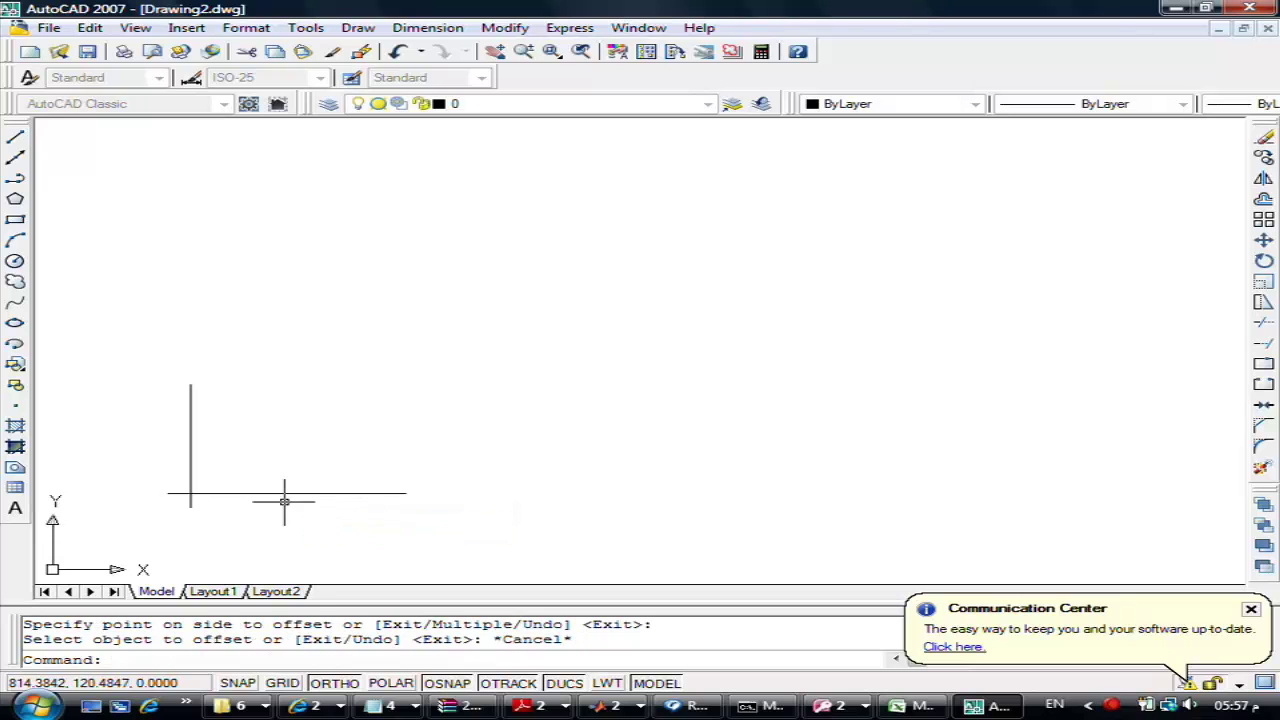
{"action": "scroll", "coordinate": [217, 511], "scroll_direction": "up", "scroll_amount": 3}
{"action": "scroll", "coordinate": [216, 511], "scroll_direction": "up", "scroll_amount": 3}
{"action": "scroll", "coordinate": [216, 511], "scroll_direction": "down", "scroll_amount": 2}
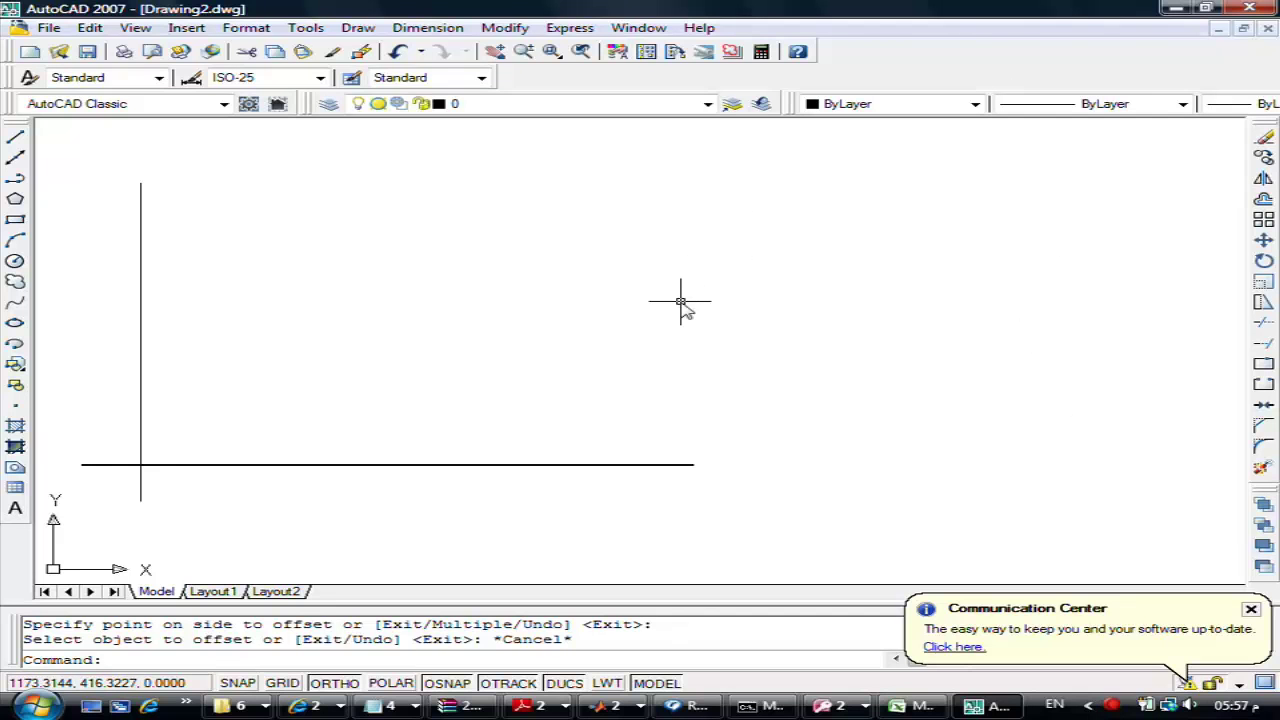
{"action": "type", "text": "e"}
{"action": "key", "text": "Return"}
{"action": "left_click", "coordinate": [306, 408]}
{"action": "left_click", "coordinate": [150, 505]}
{"action": "key", "text": "Return"}
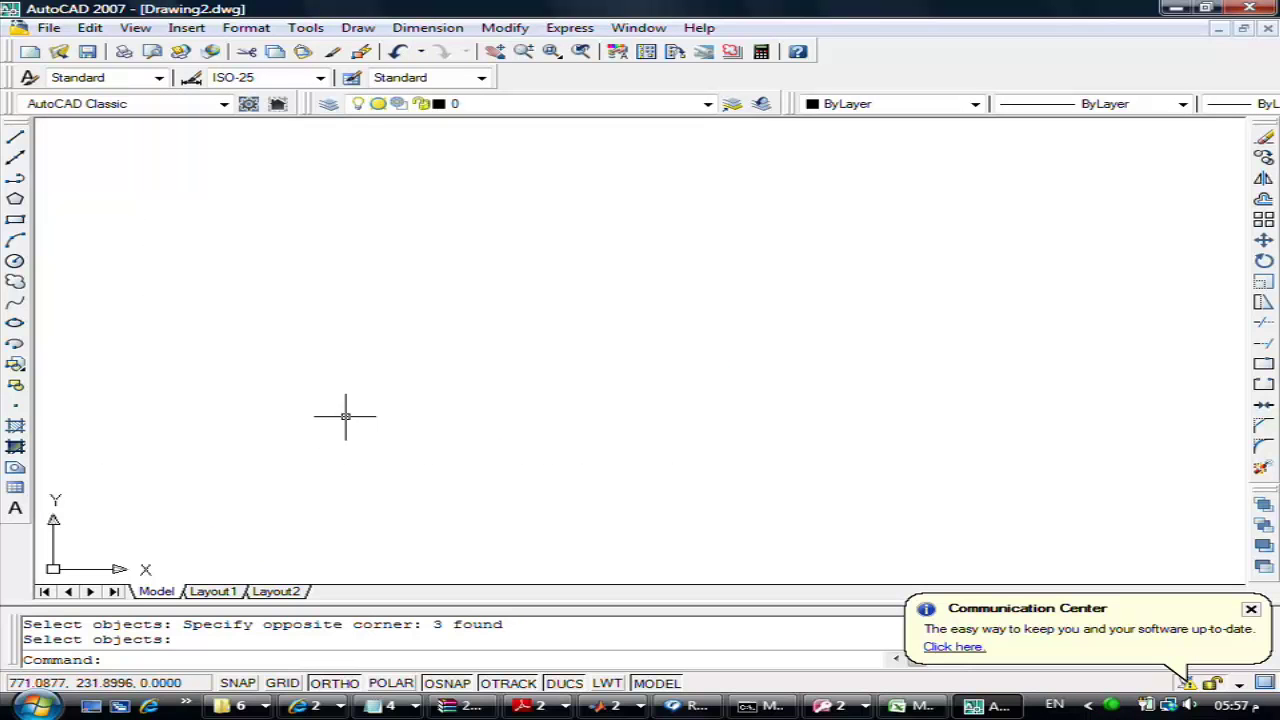
{"action": "left_click", "coordinate": [248, 30]}
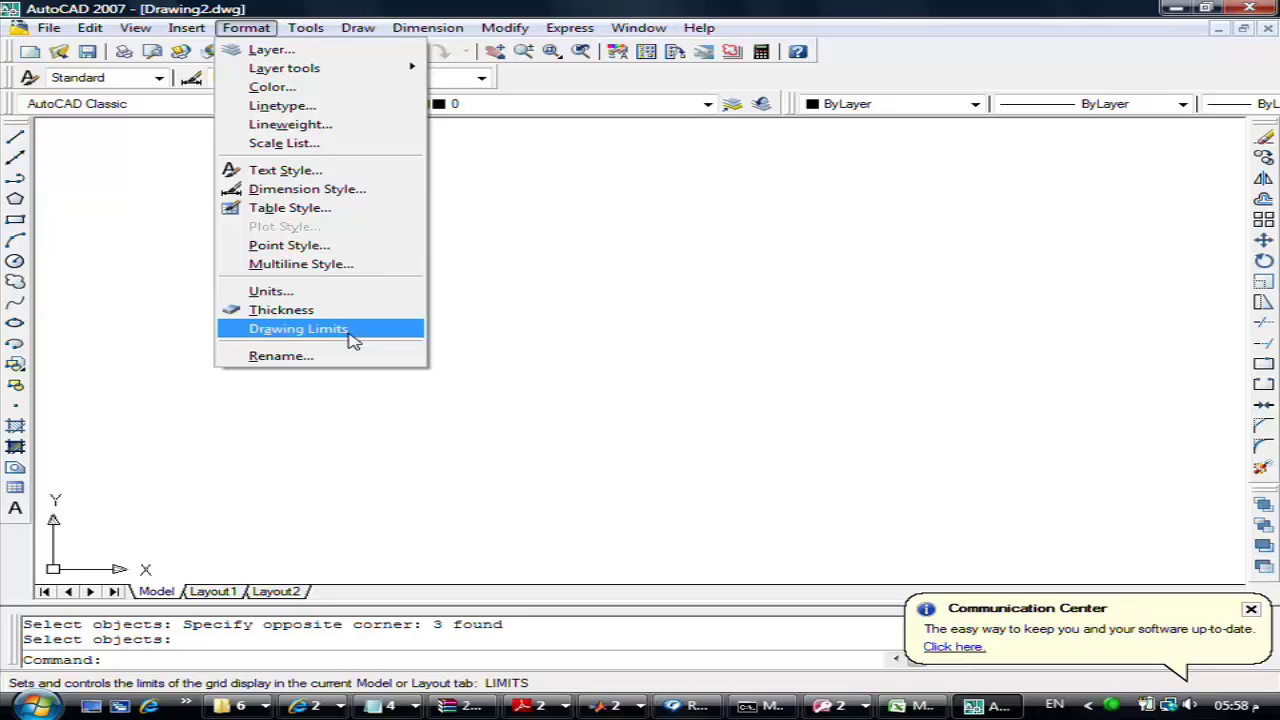
Set the limits' lower-left corner to 0,0 and upper-right to 30,20, then zoom to extents
{"action": "left_click", "coordinate": [352, 338]}
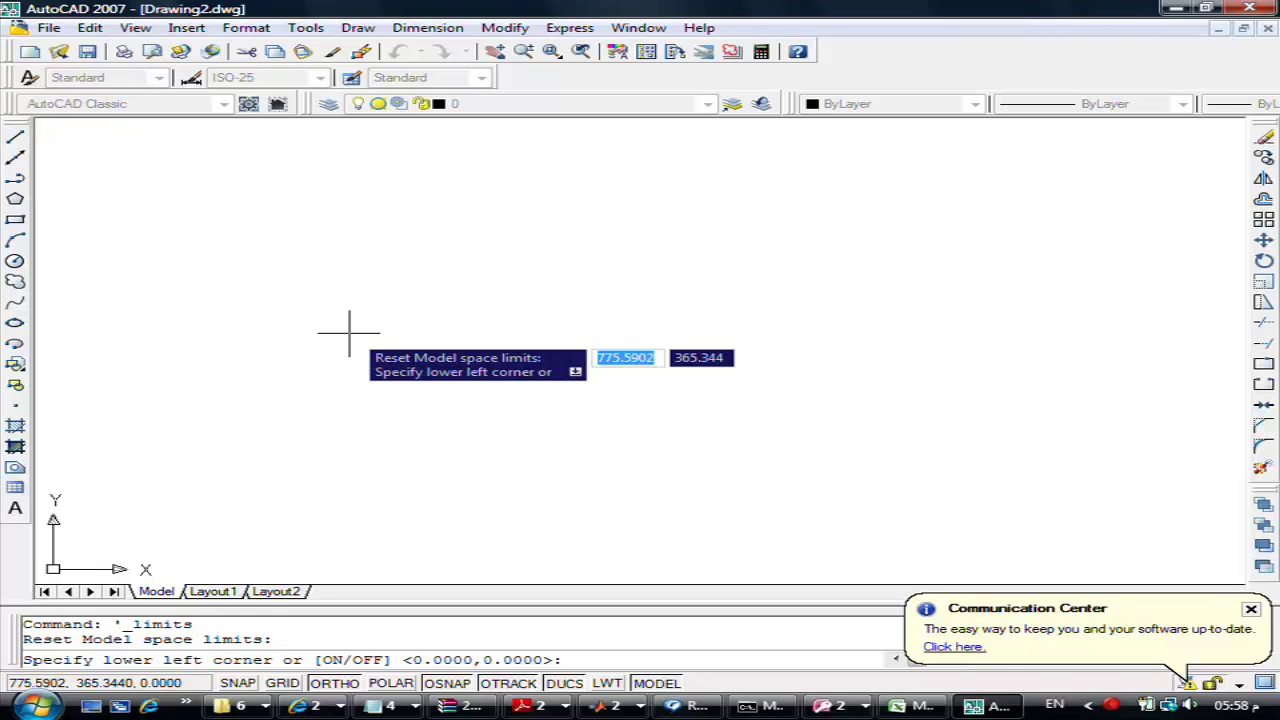
{"action": "key", "text": "Return"}
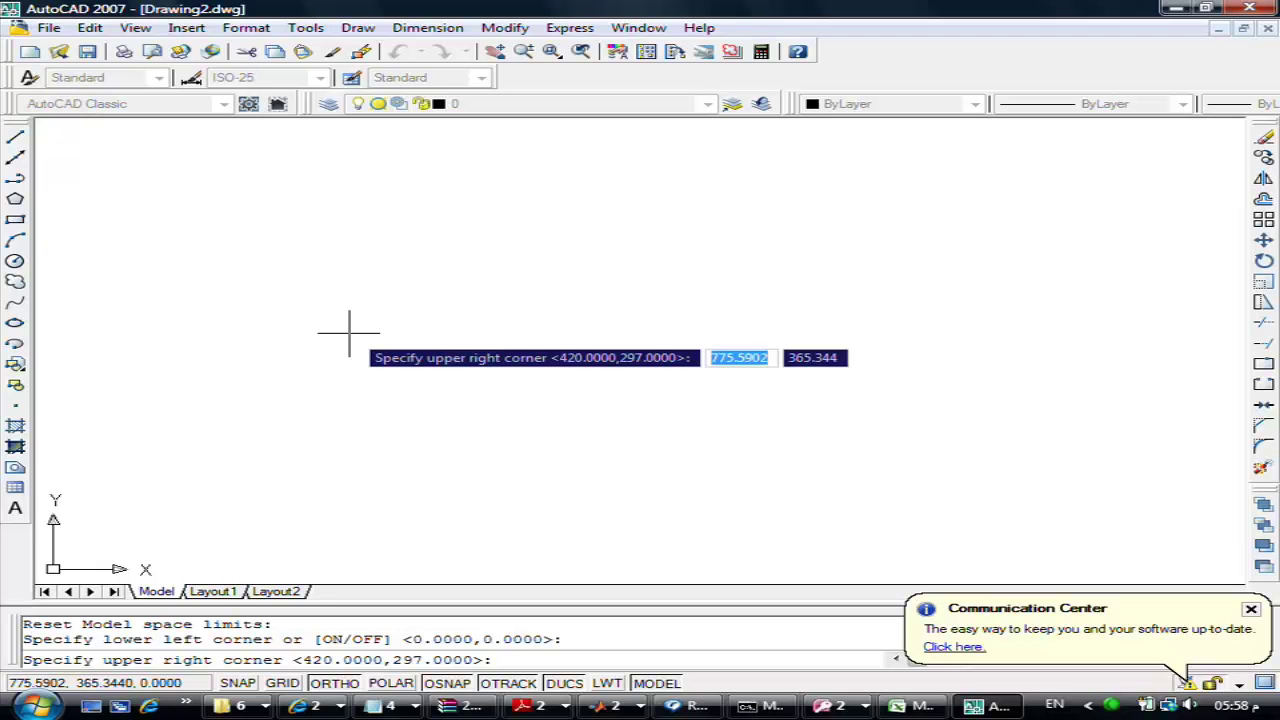
{"action": "type", "text": "20"}
{"action": "key", "text": "BackSpace"}
{"action": "key", "text": "BackSpace"}
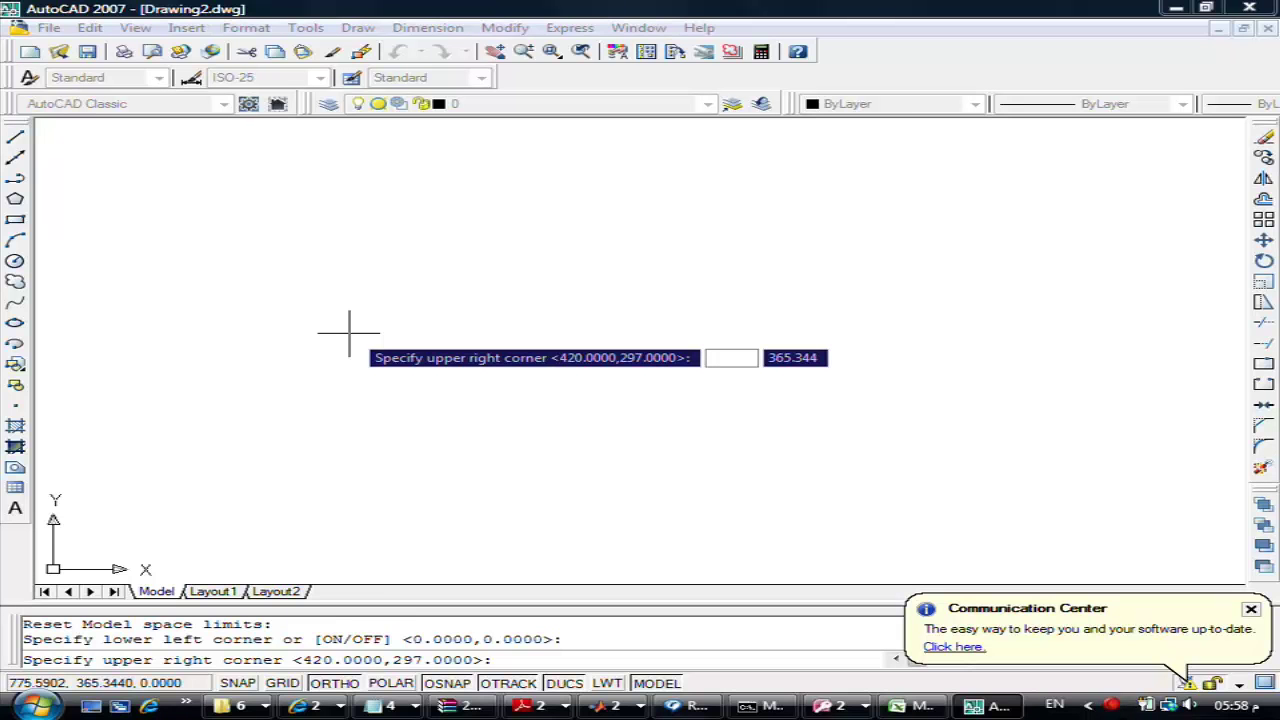
{"action": "type", "text": "30"}
{"action": "key", "text": "Tab"}
{"action": "type", "text": "20"}
{"action": "key", "text": "Return"}
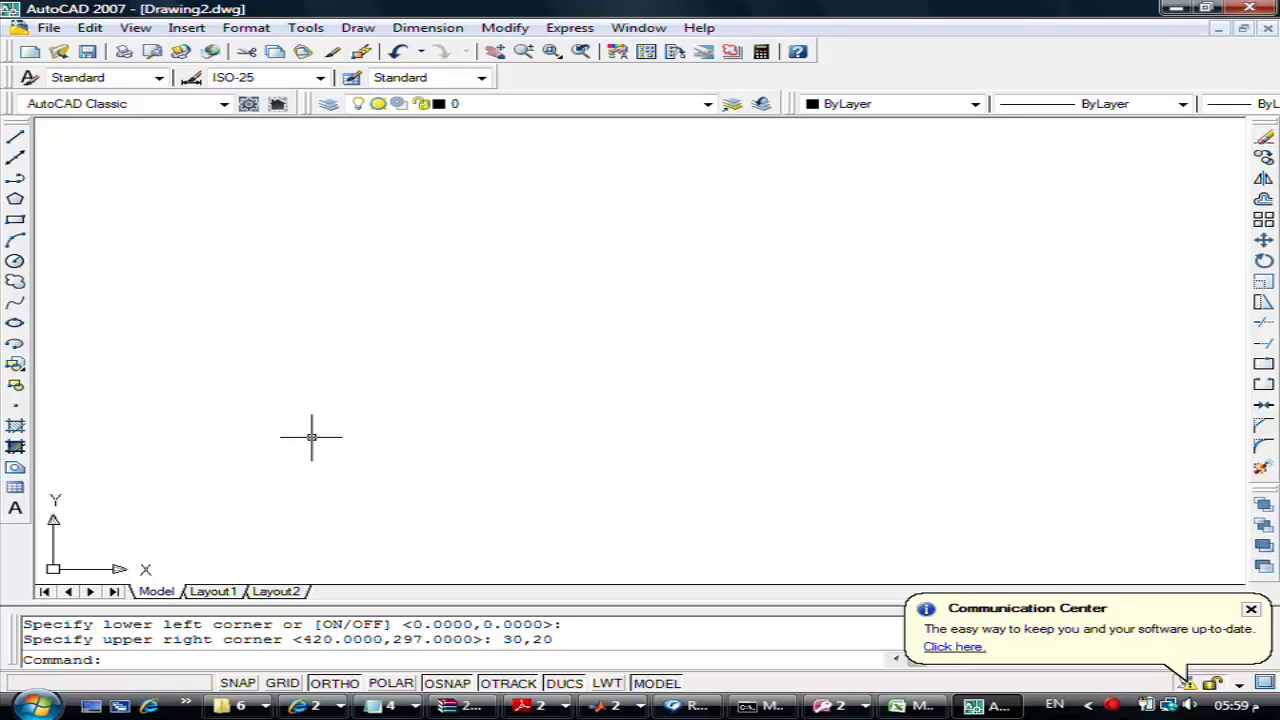
{"action": "left_click", "coordinate": [135, 28]}
{"action": "mouse_move", "coordinate": [166, 114]}
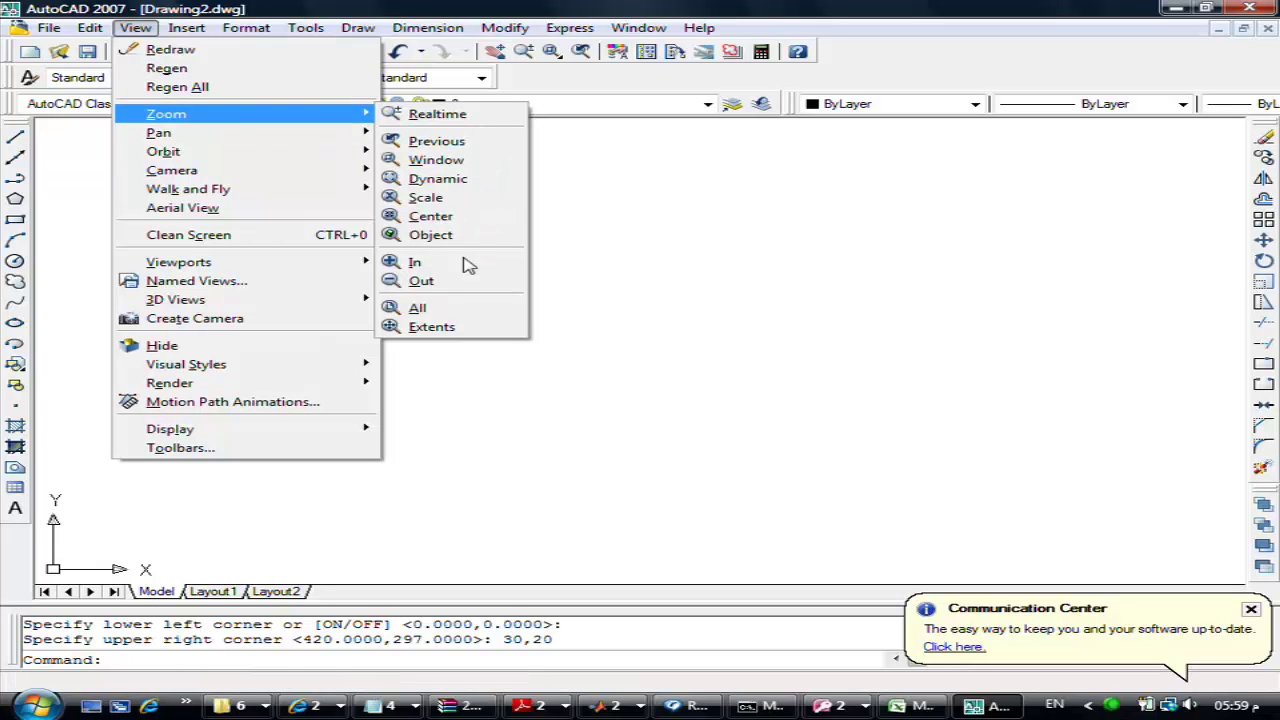
{"action": "left_click", "coordinate": [467, 336]}
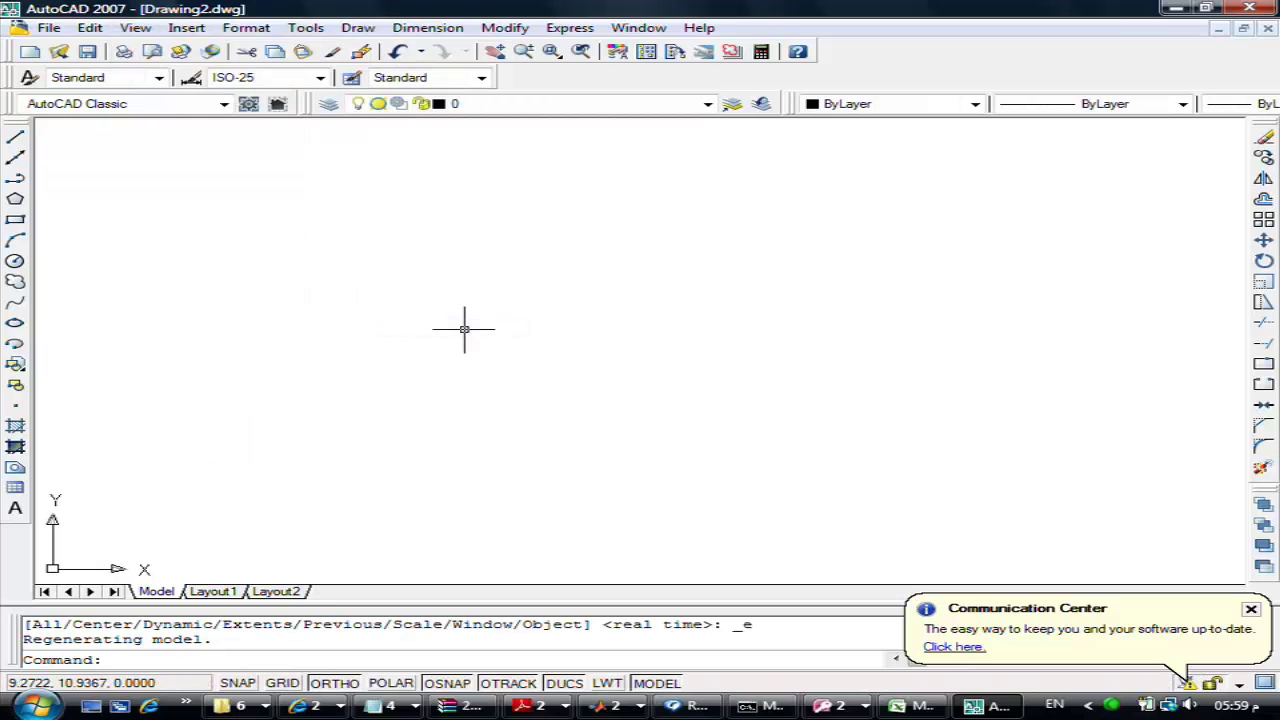